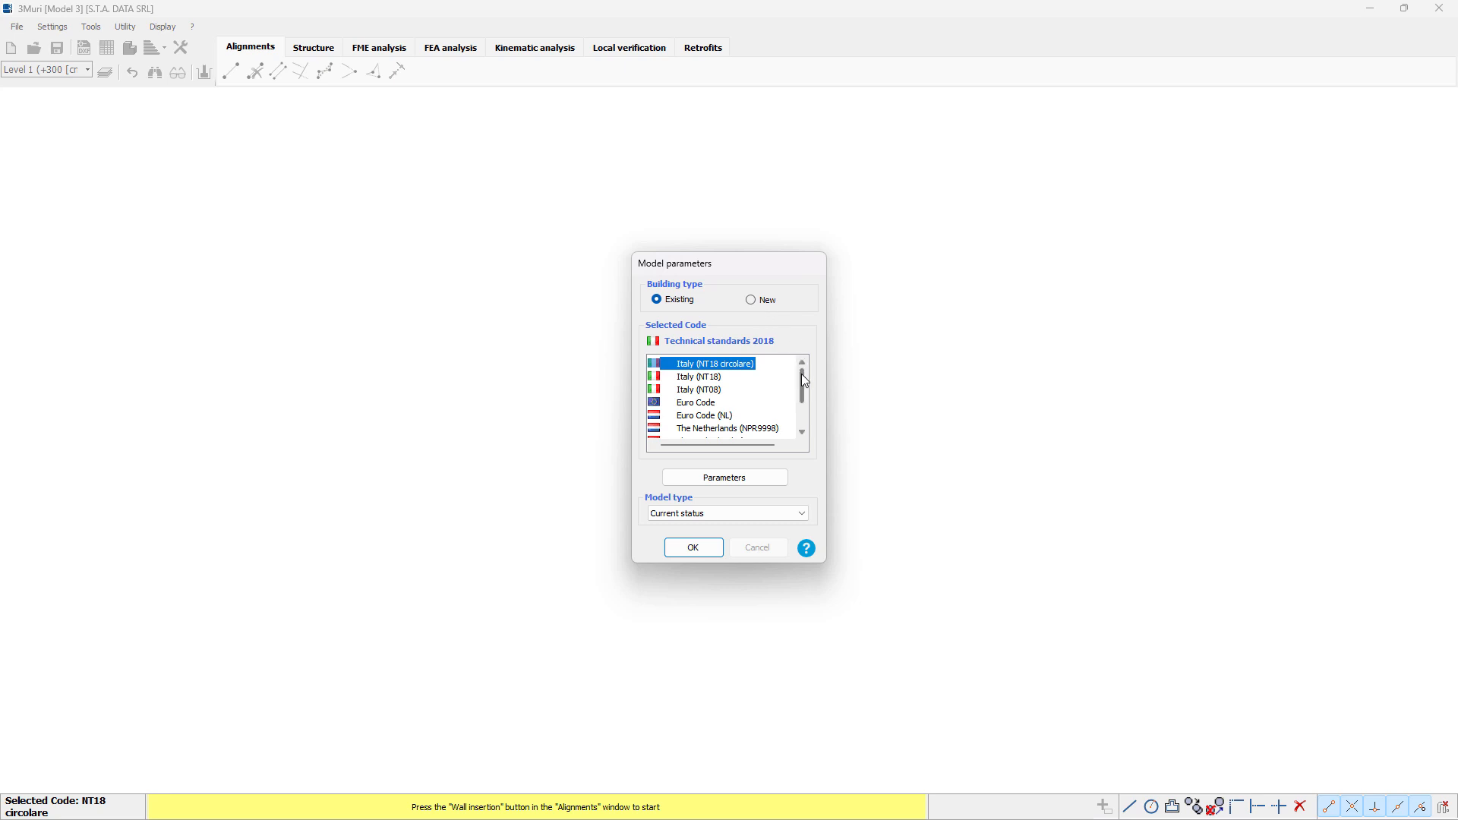
Step: Set the model's code to Euro Code for an existing building, review its parameters and accept them
mouse_move(801, 374)
mouse_down()
mouse_move(800, 399)
mouse_move(801, 368)
mouse_up()
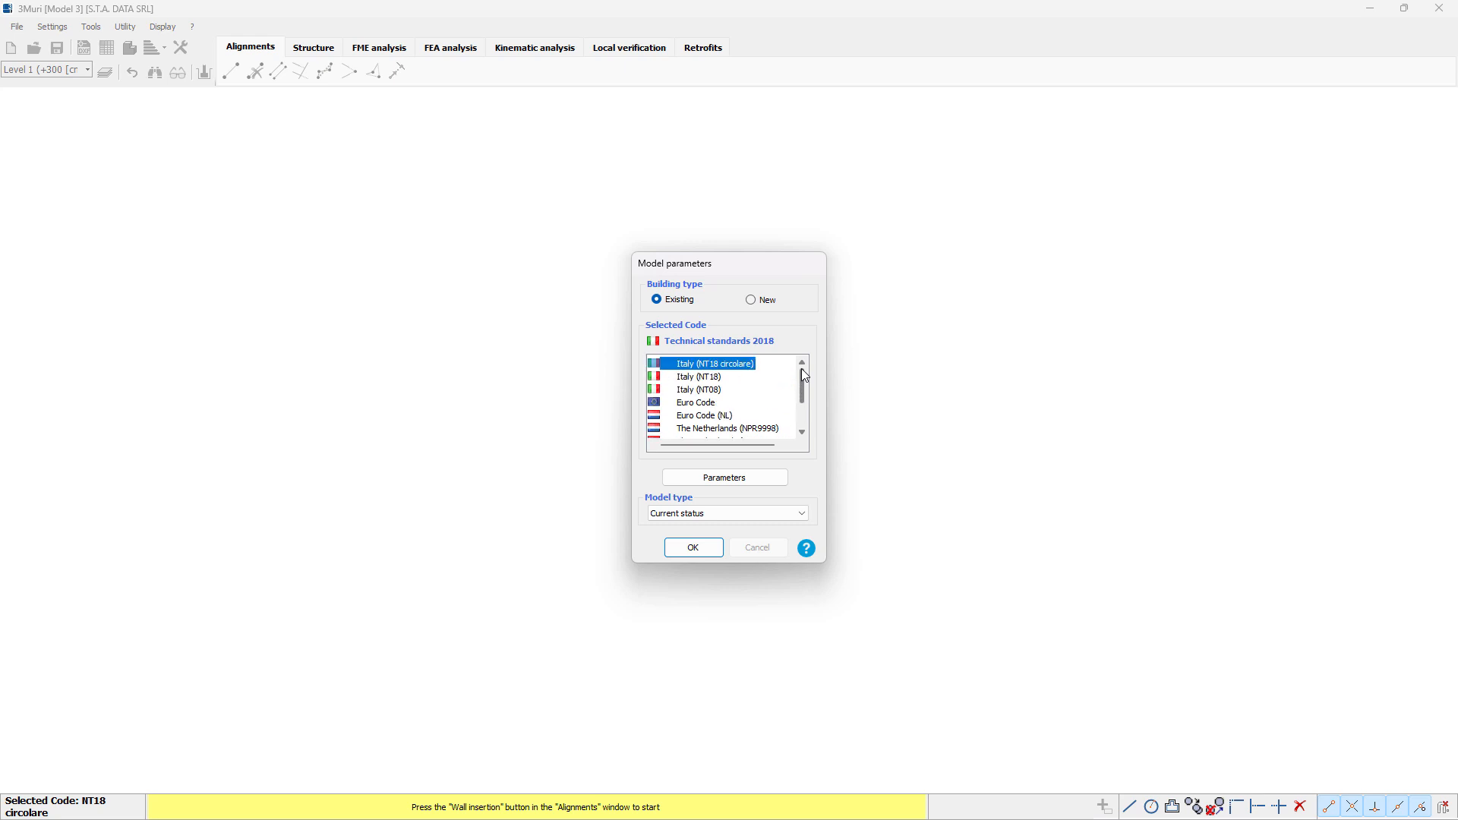
click(707, 406)
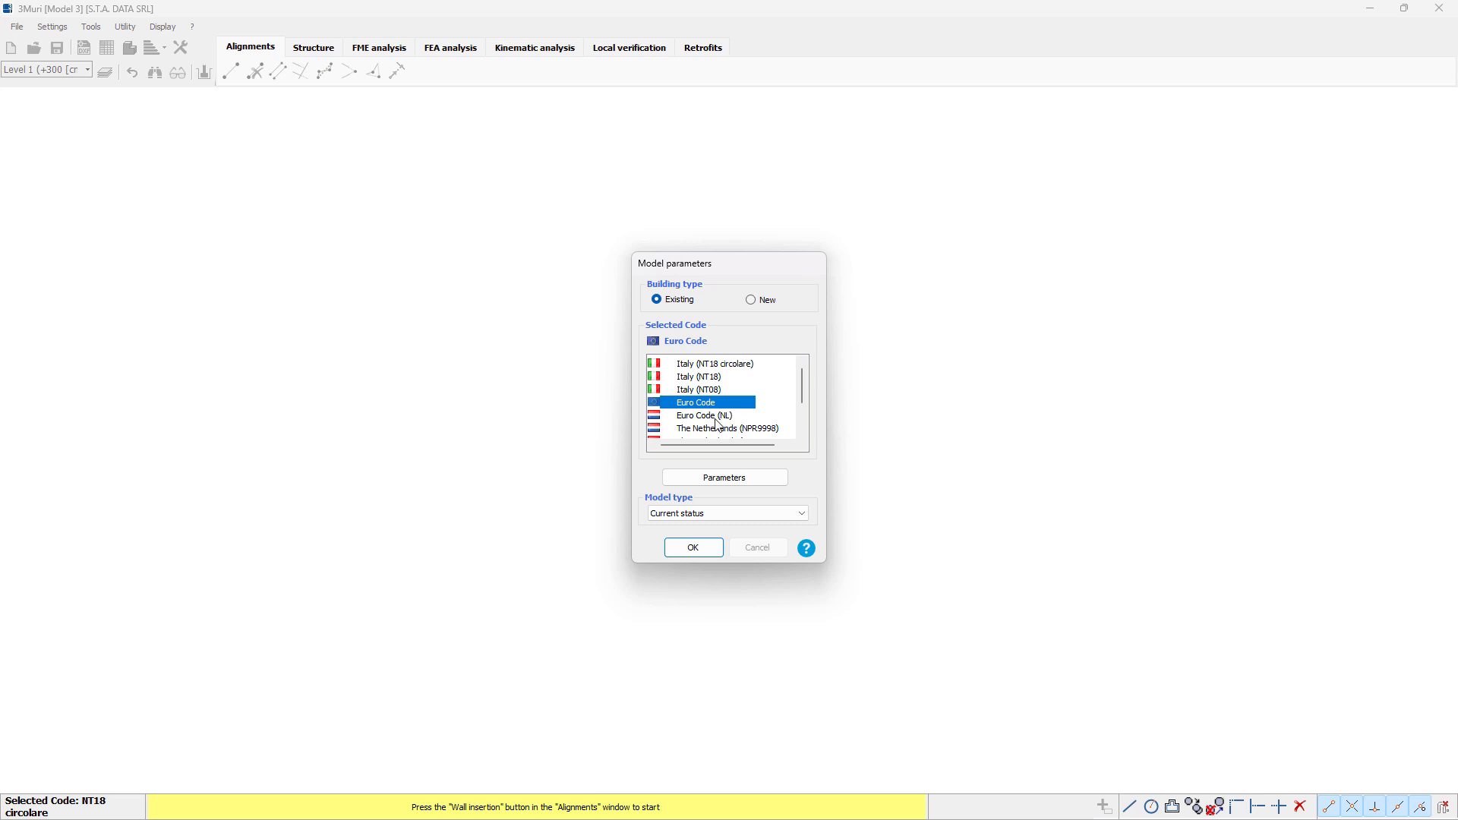
click(722, 479)
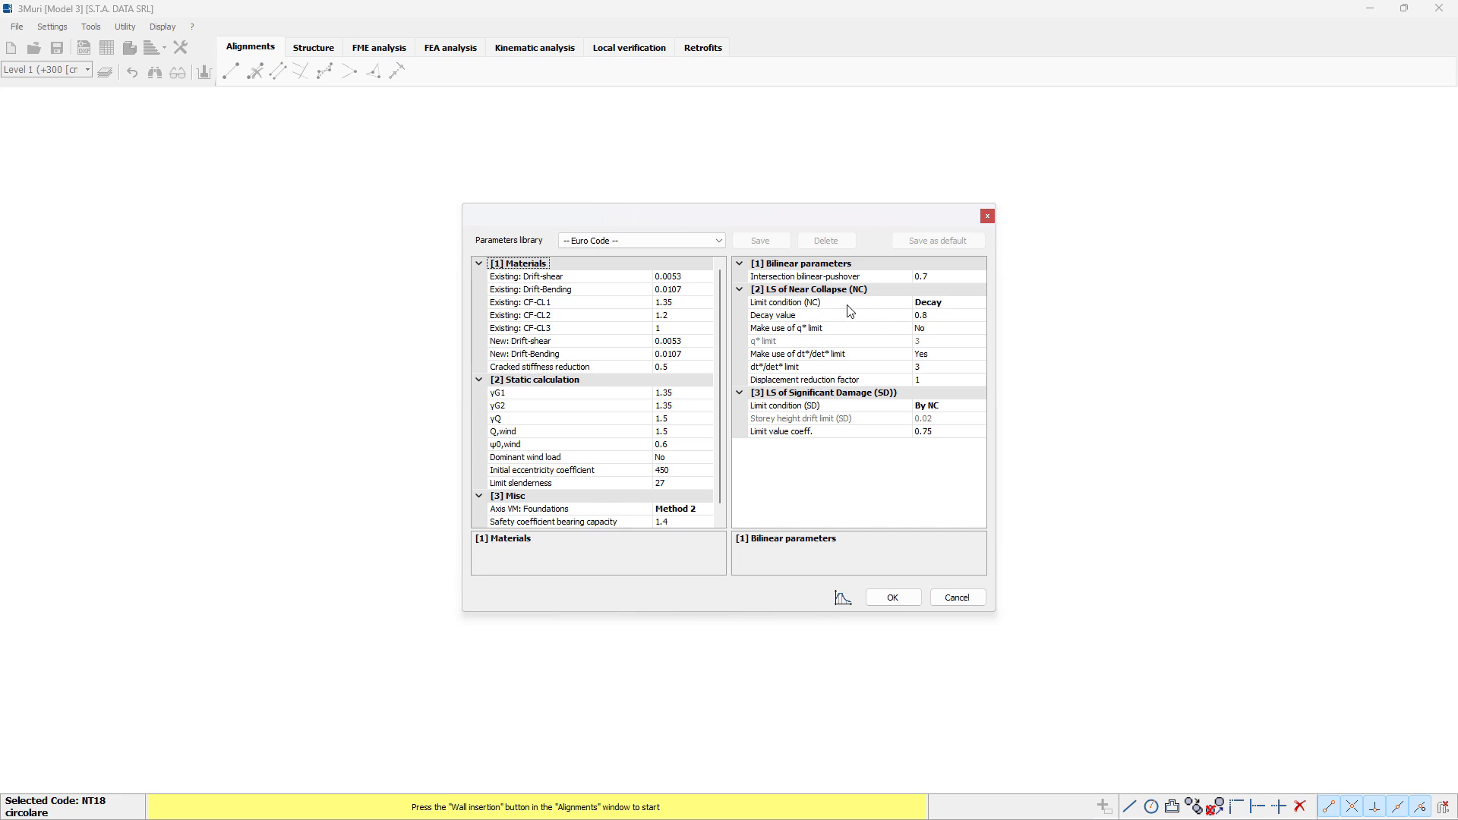
click(894, 599)
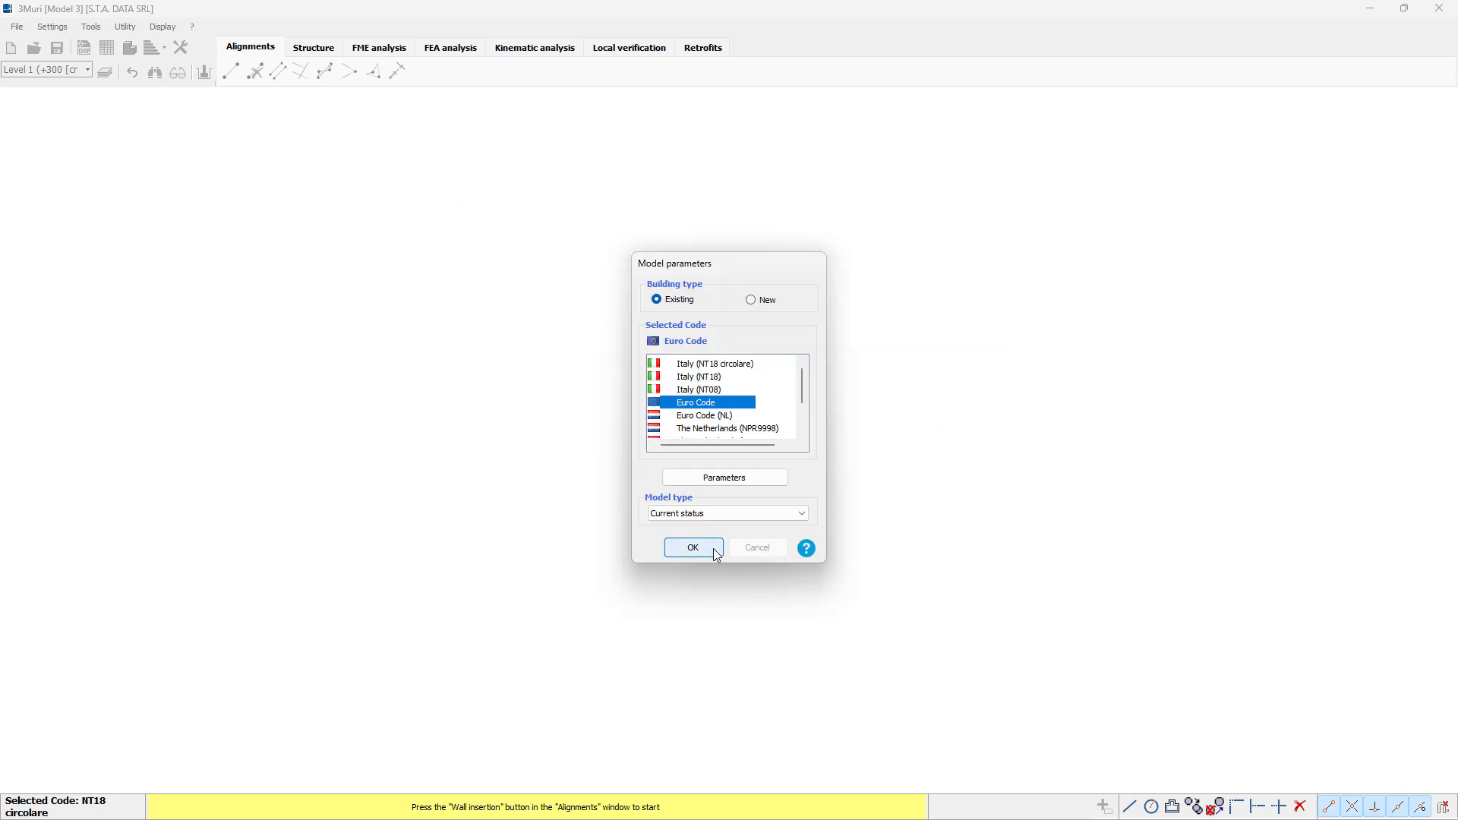
click(694, 548)
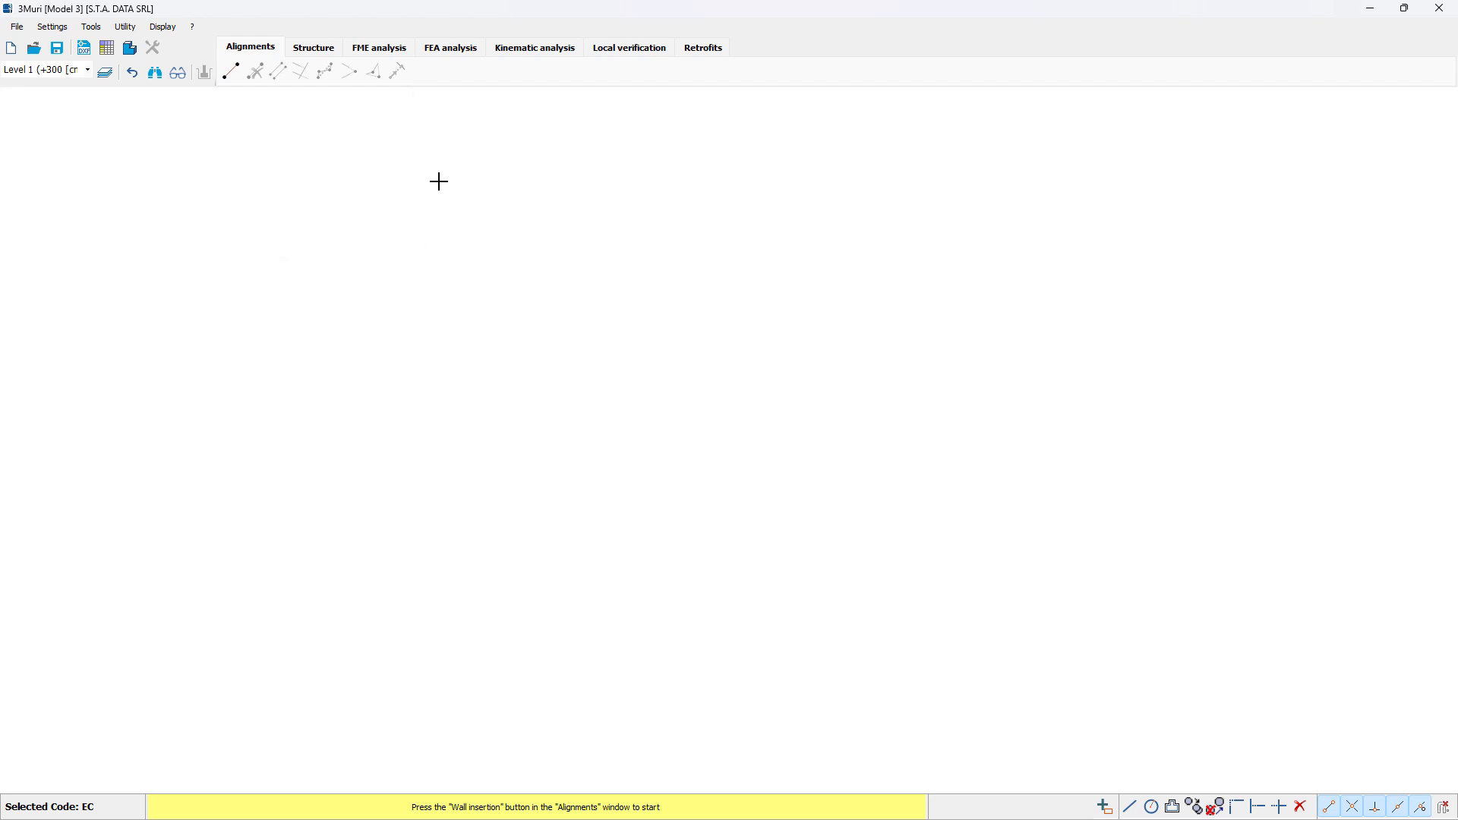
Step: Import Floor plan.dxf from the Demo_EC project's Dxf folder with the default insertion scale and rotation, and place it in the drawing area
click(84, 50)
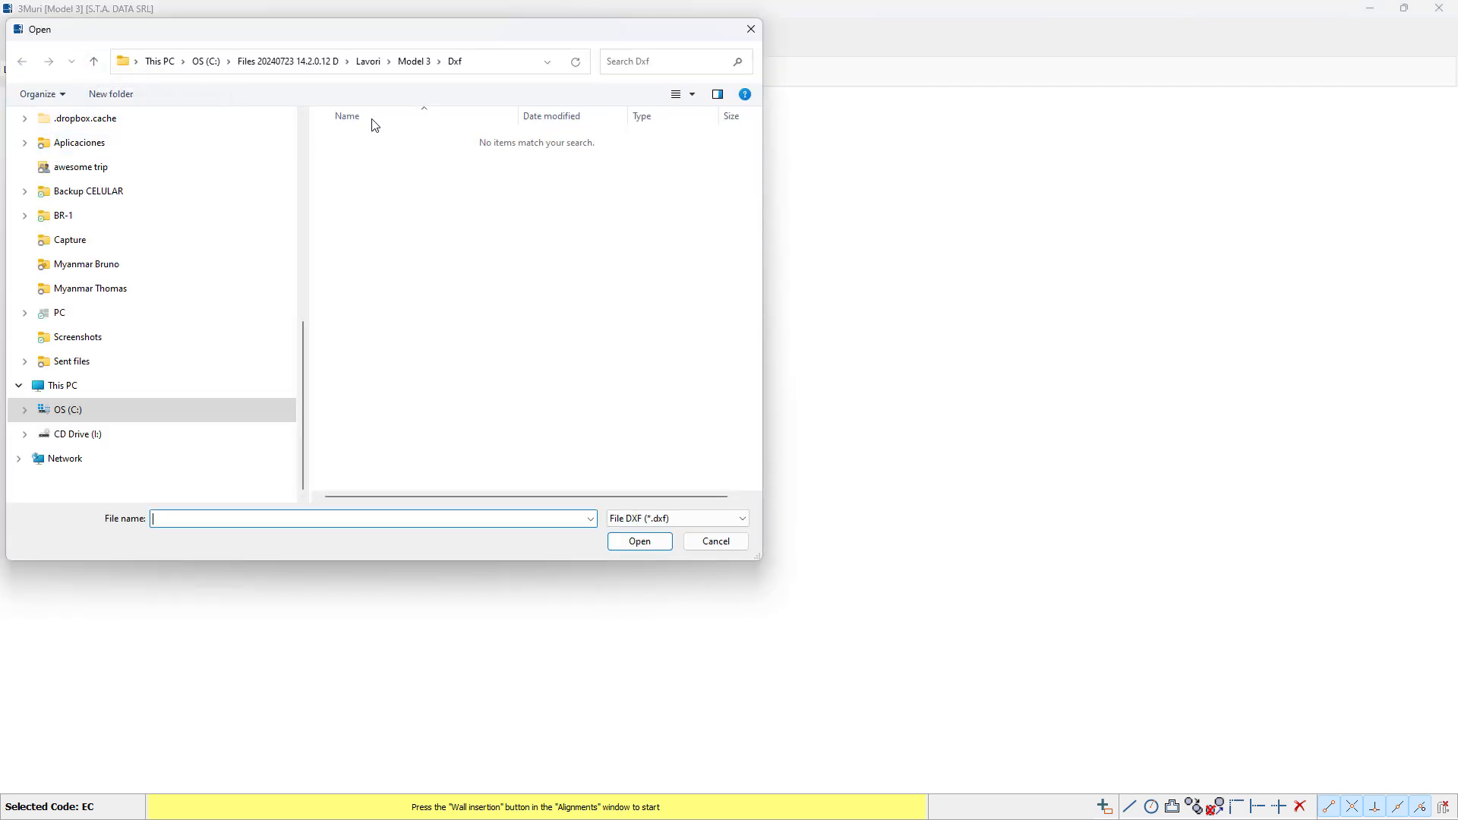
click(369, 63)
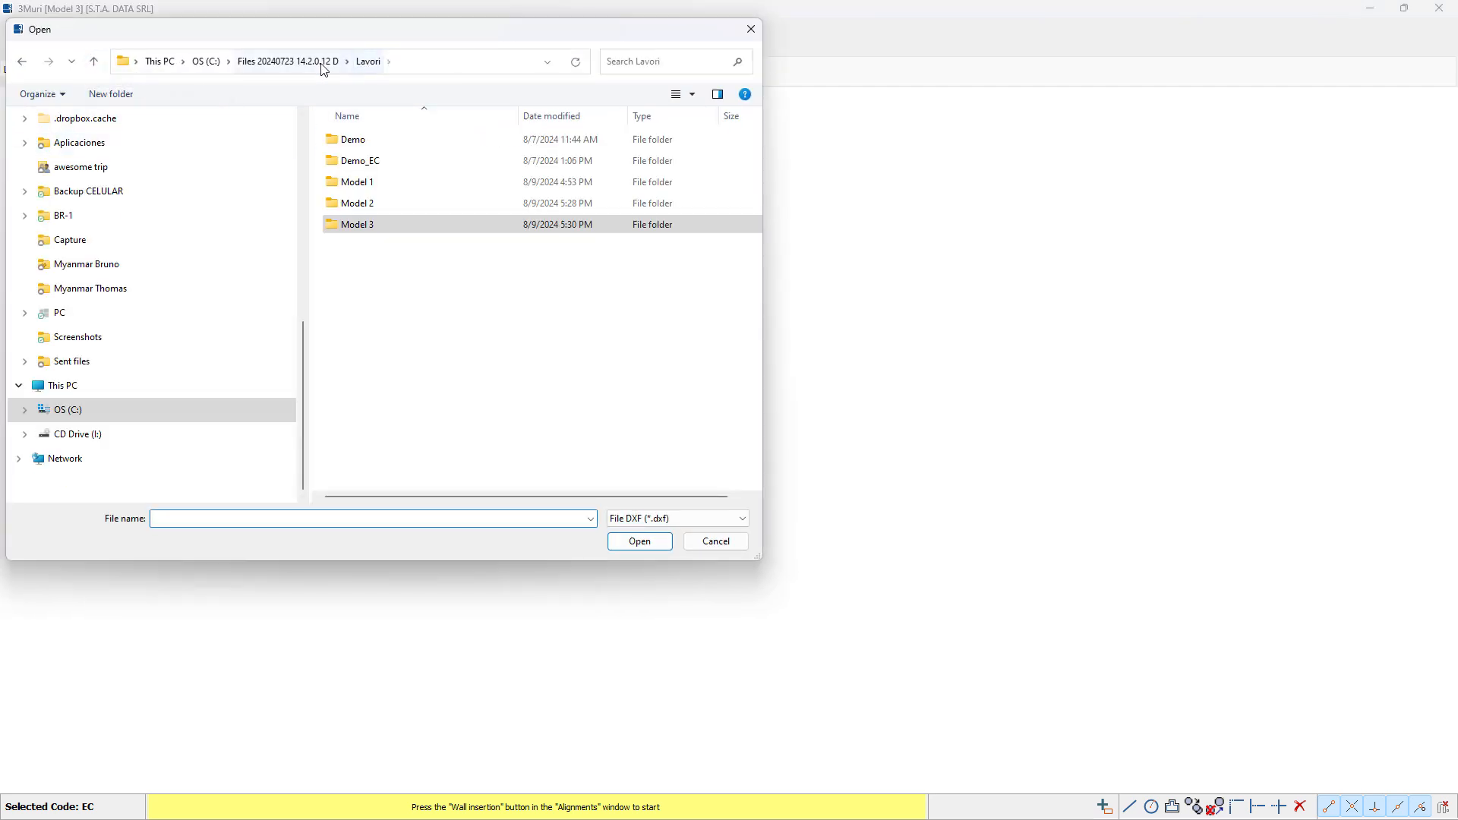
double_click(359, 161)
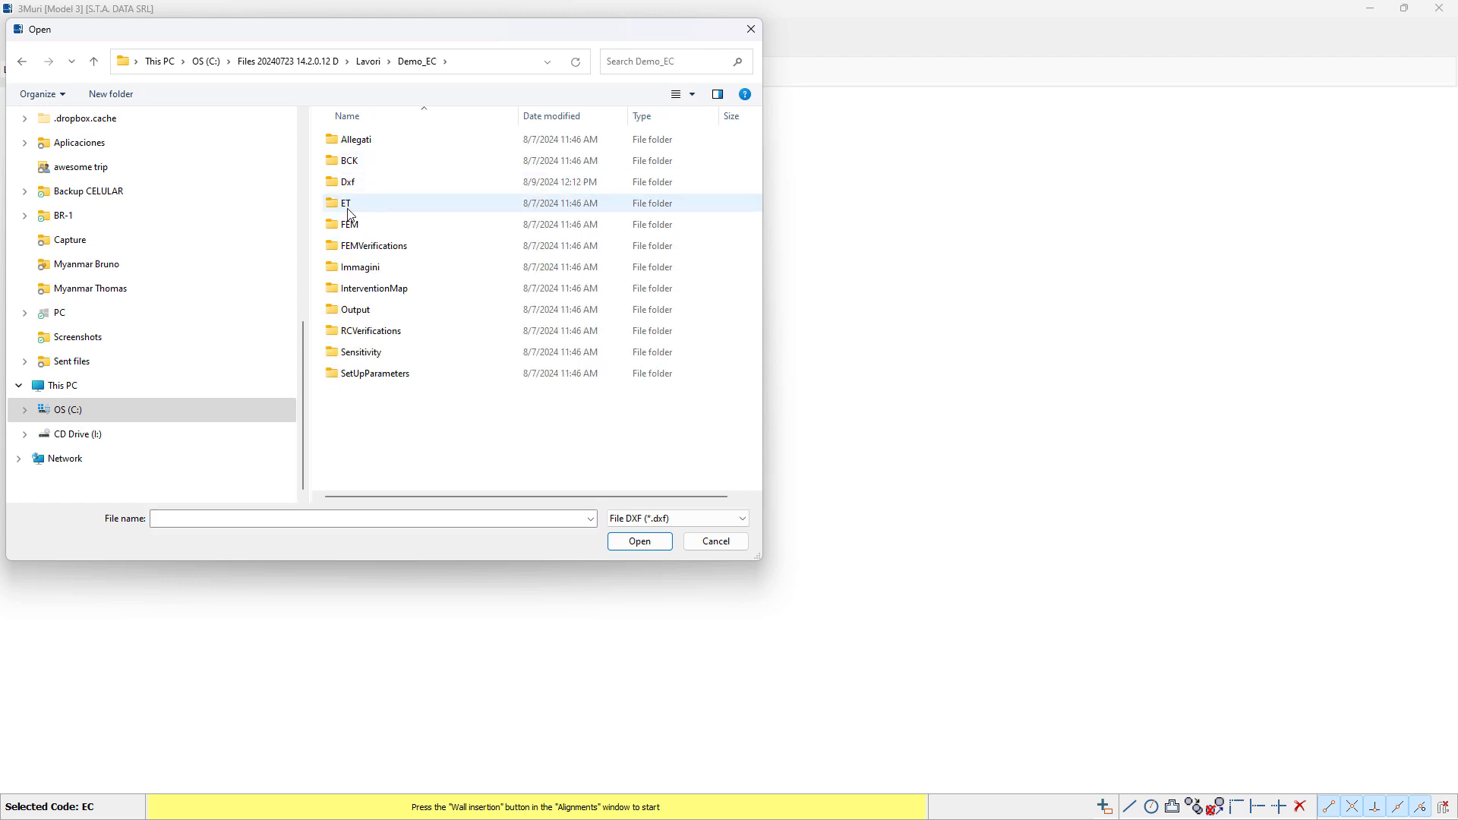
double_click(353, 184)
click(373, 144)
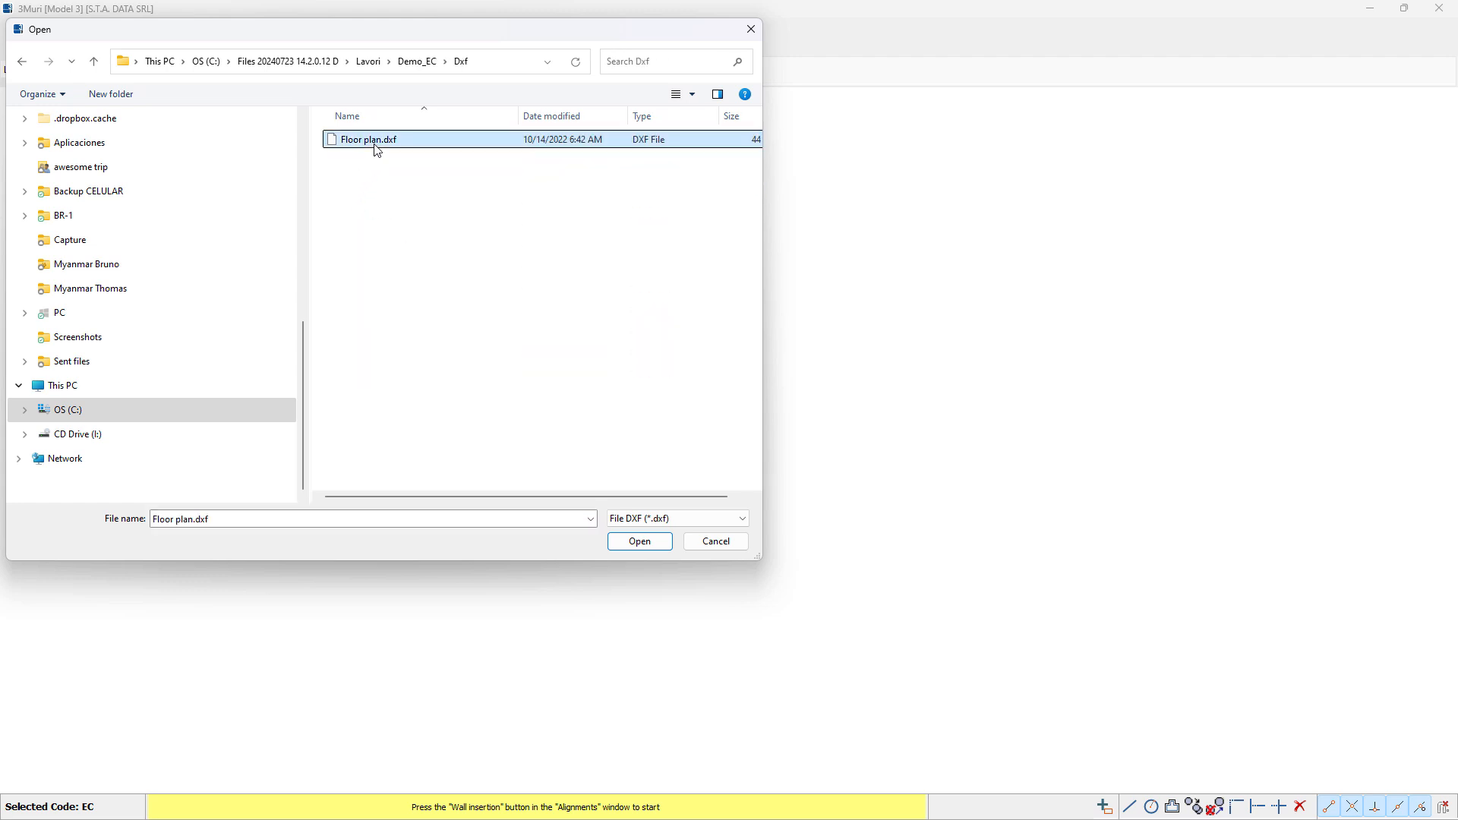
click(639, 541)
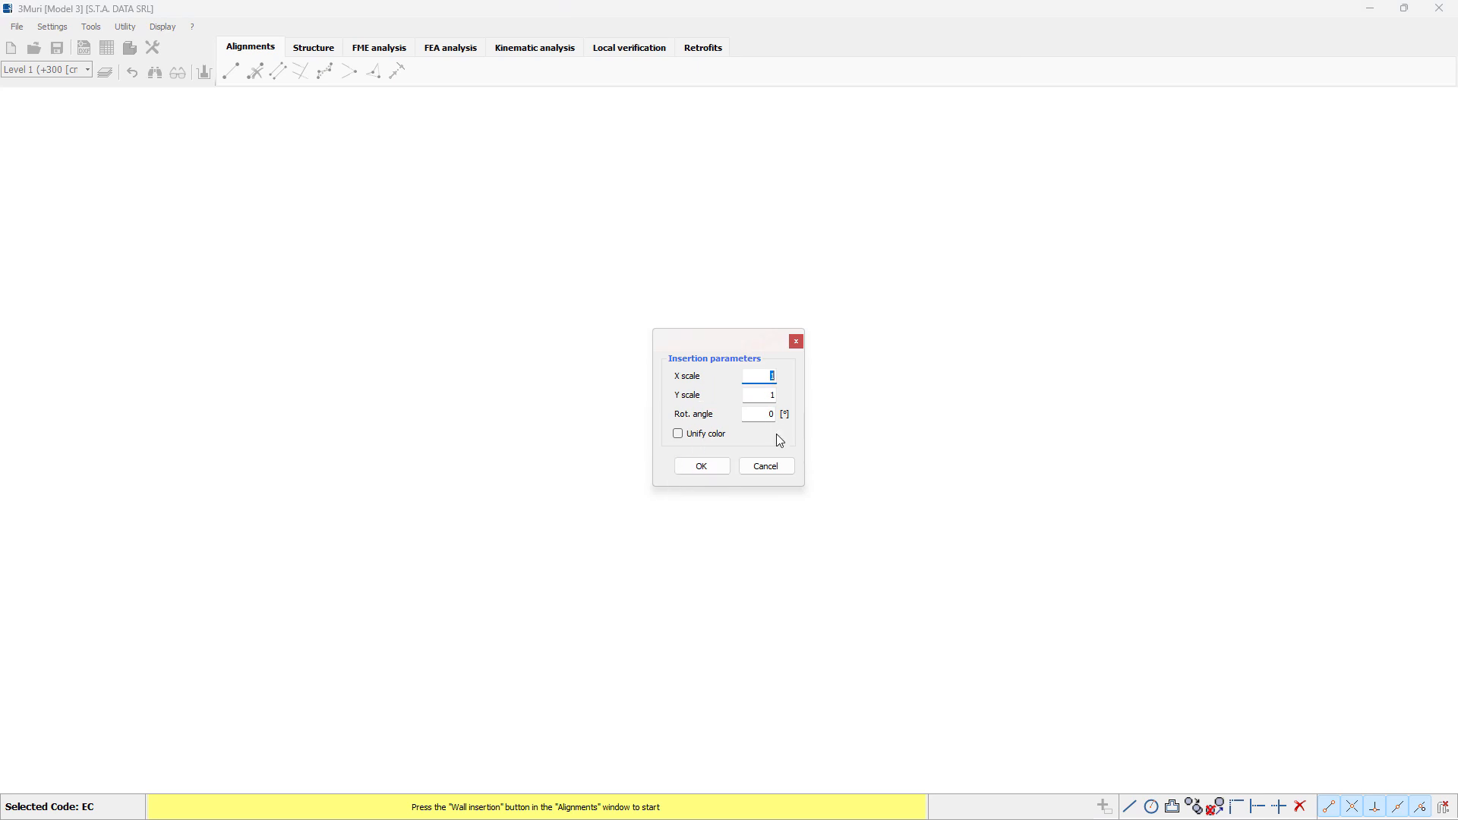
click(705, 467)
click(511, 510)
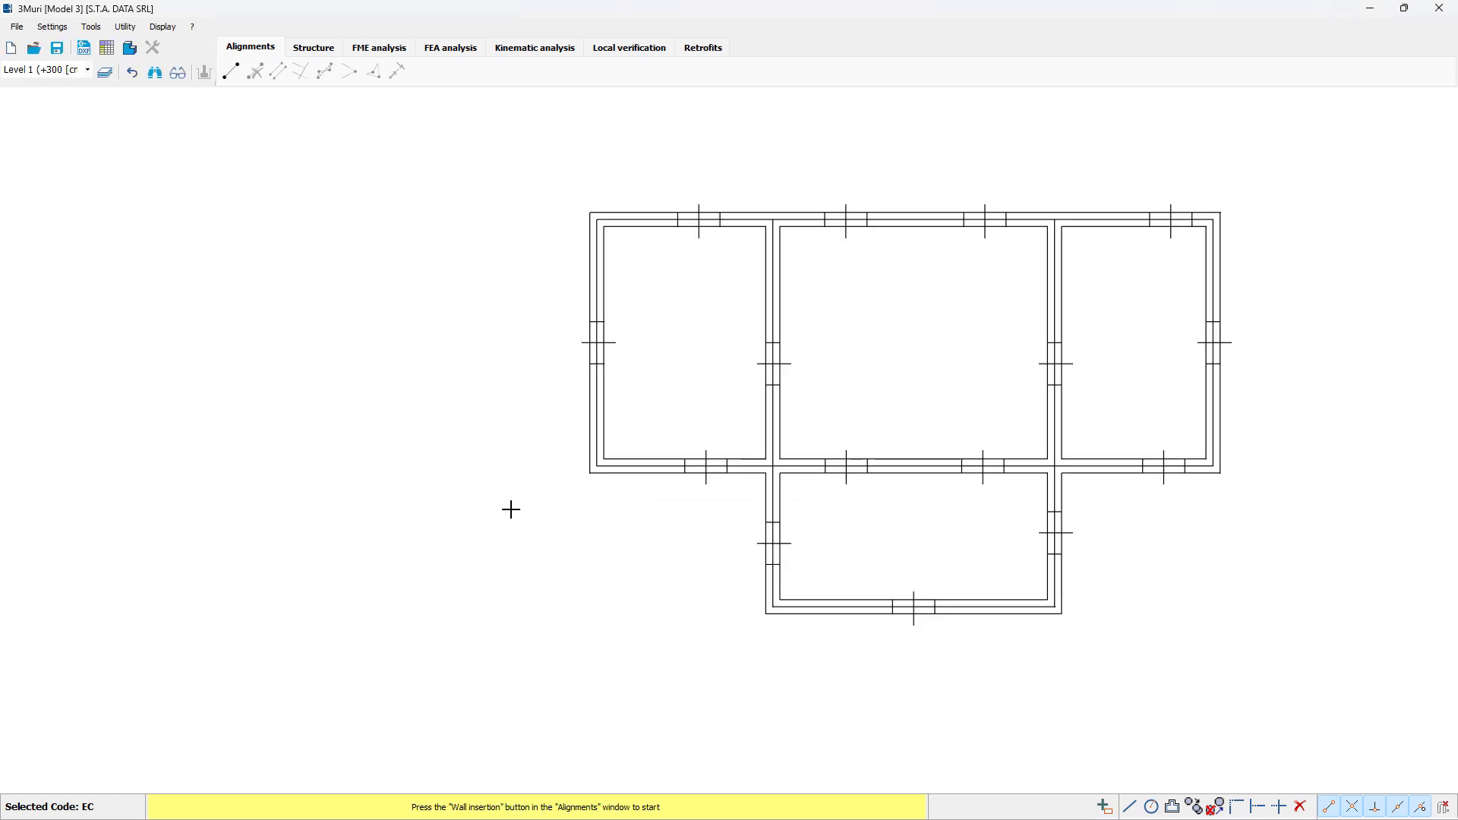
Step: Insert four wall alignments along the wall centrelines around the plan's main rectangle, closing the loop at the upper-left corner
middle_click(890, 395)
middle_click(890, 397)
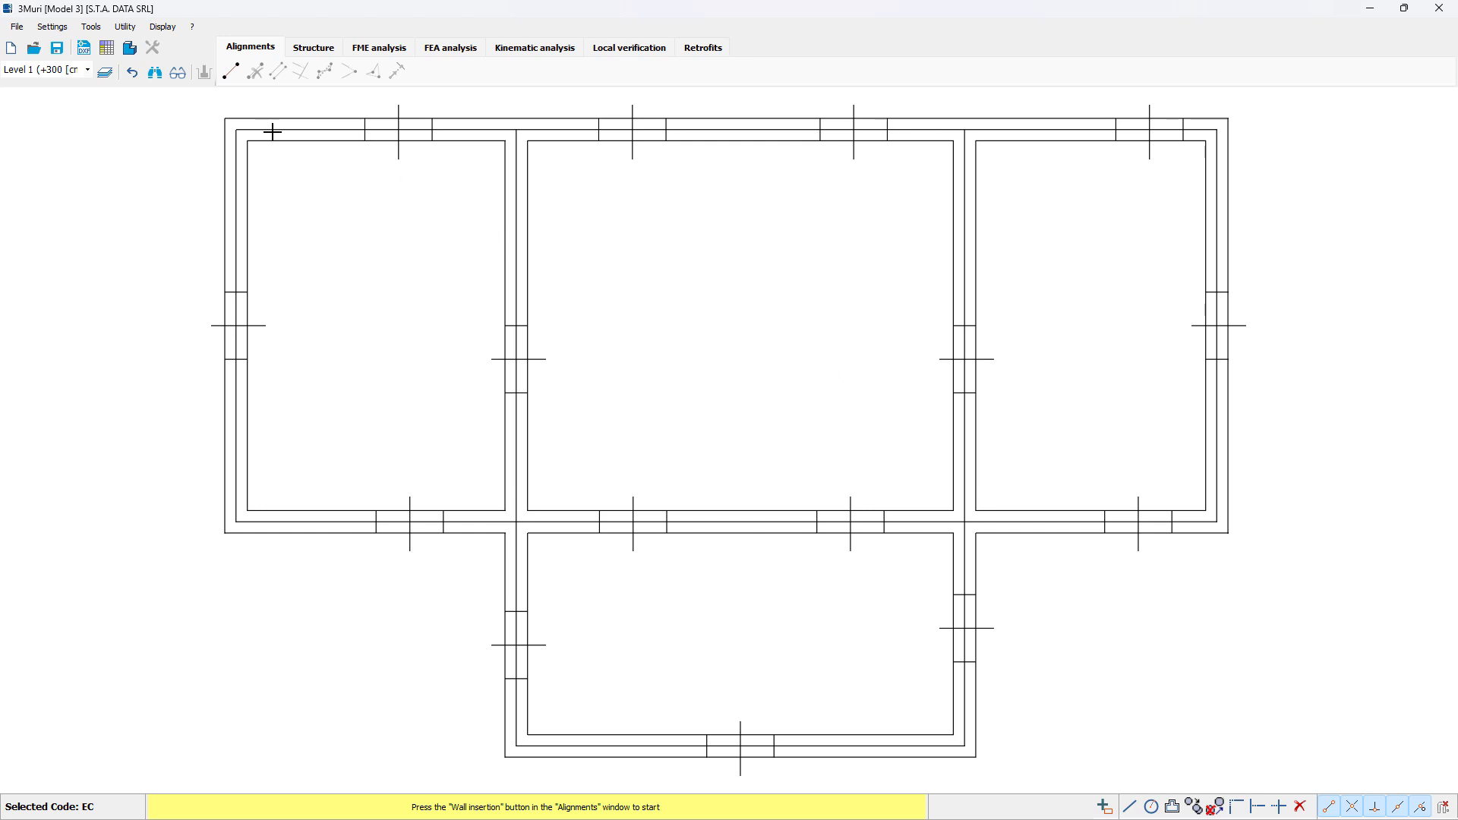
click(231, 73)
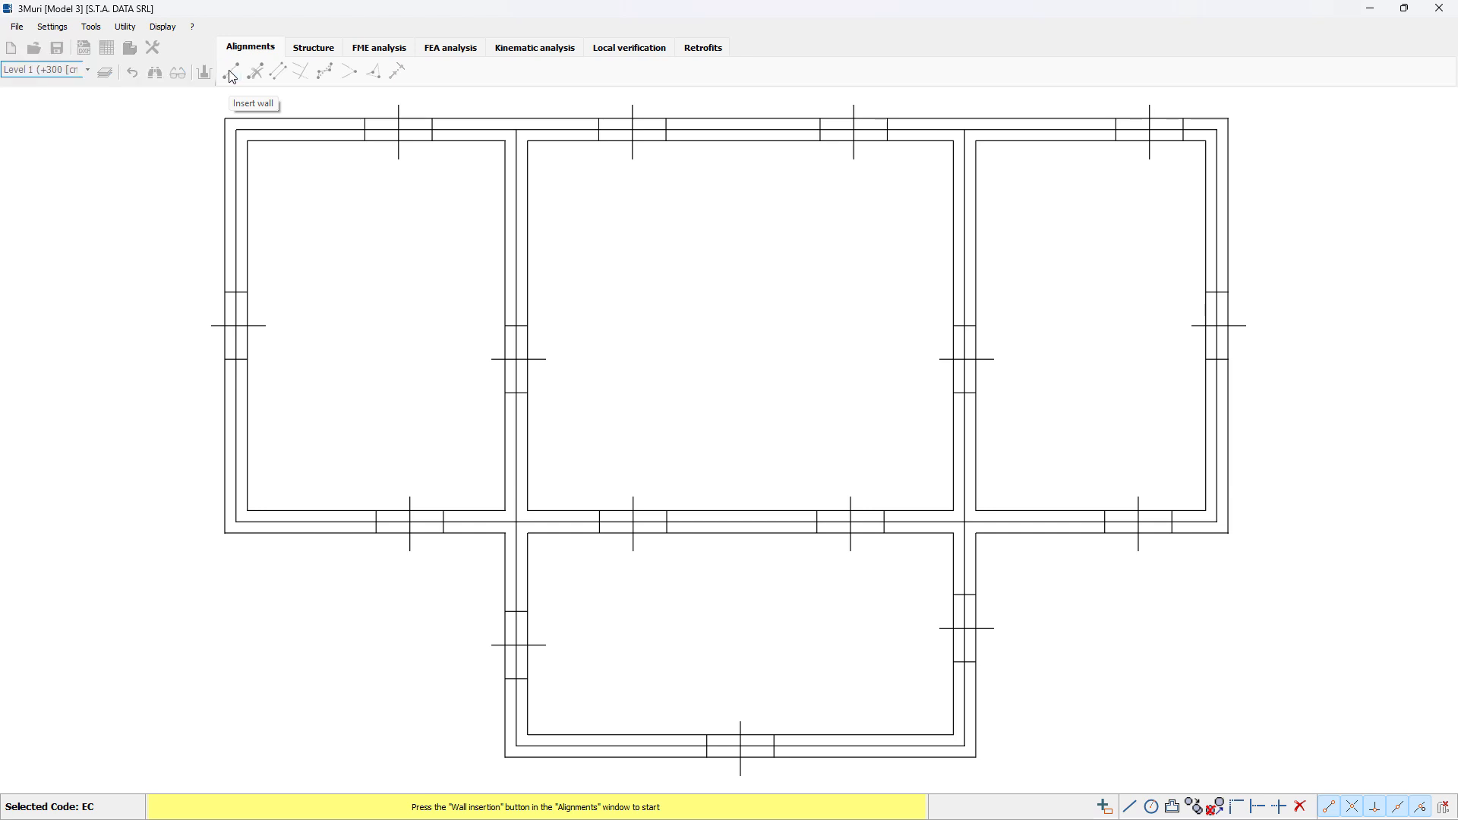
click(237, 131)
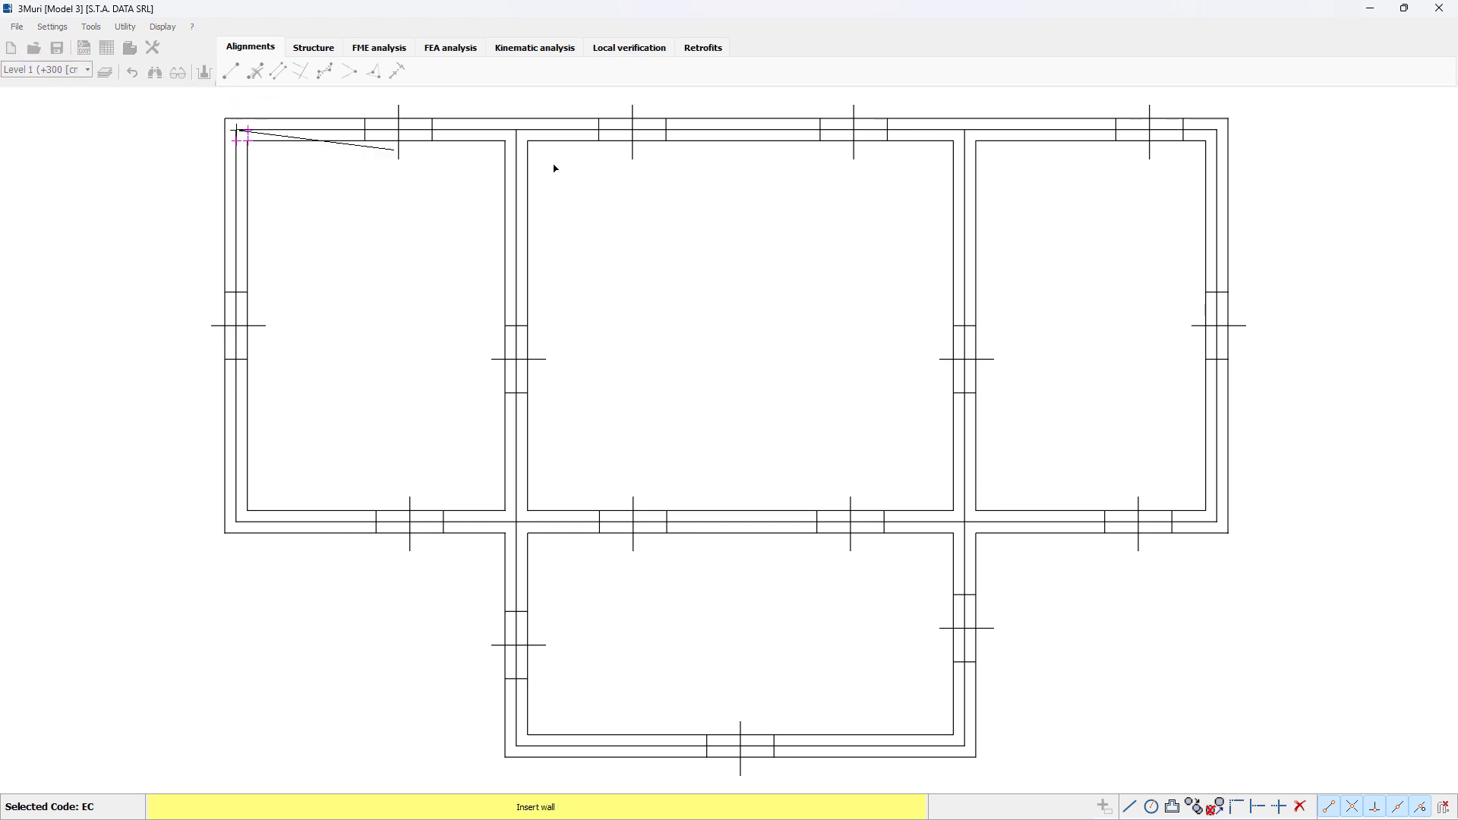
click(1216, 131)
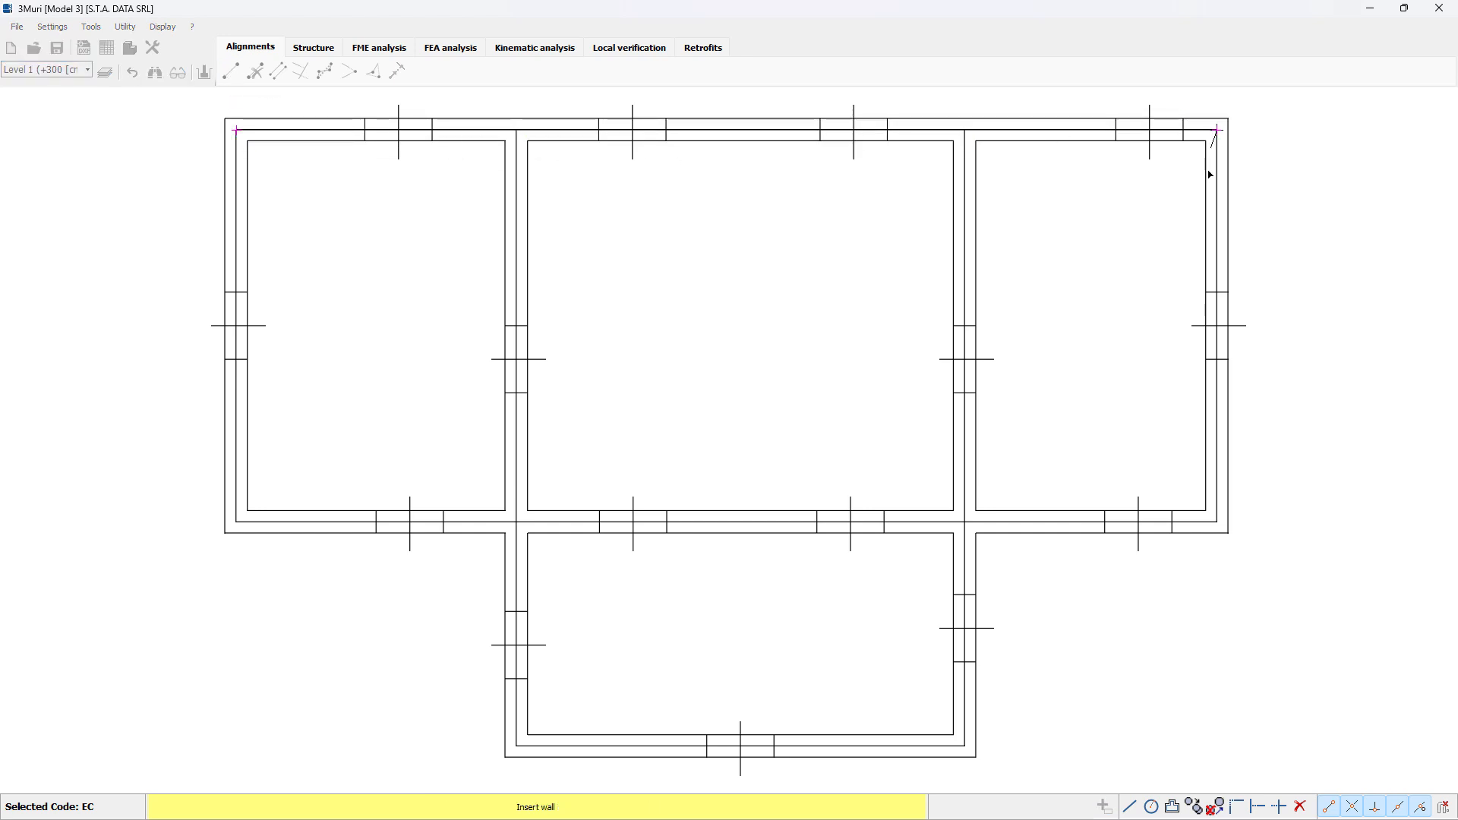
click(1218, 522)
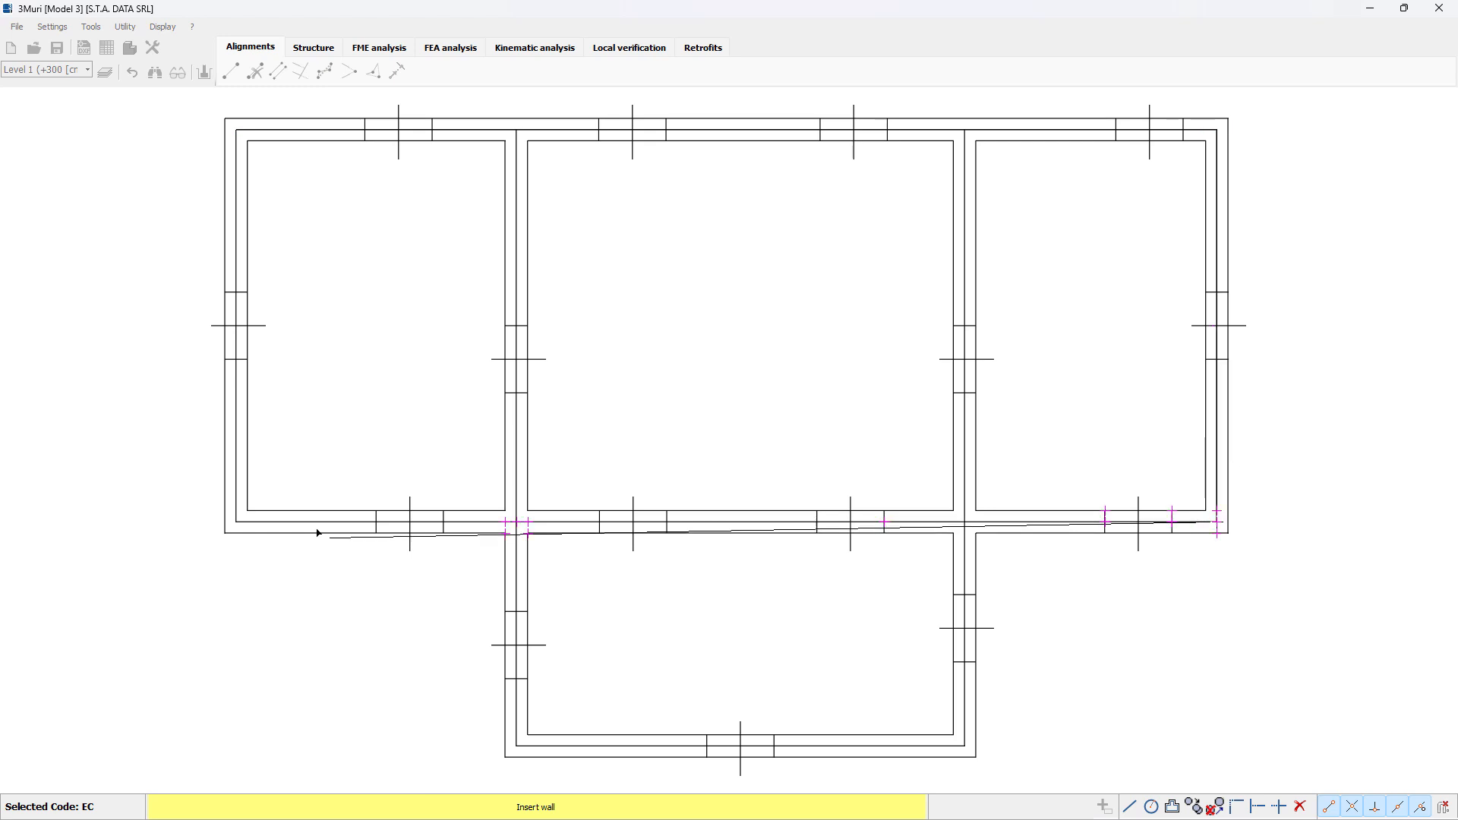
click(237, 521)
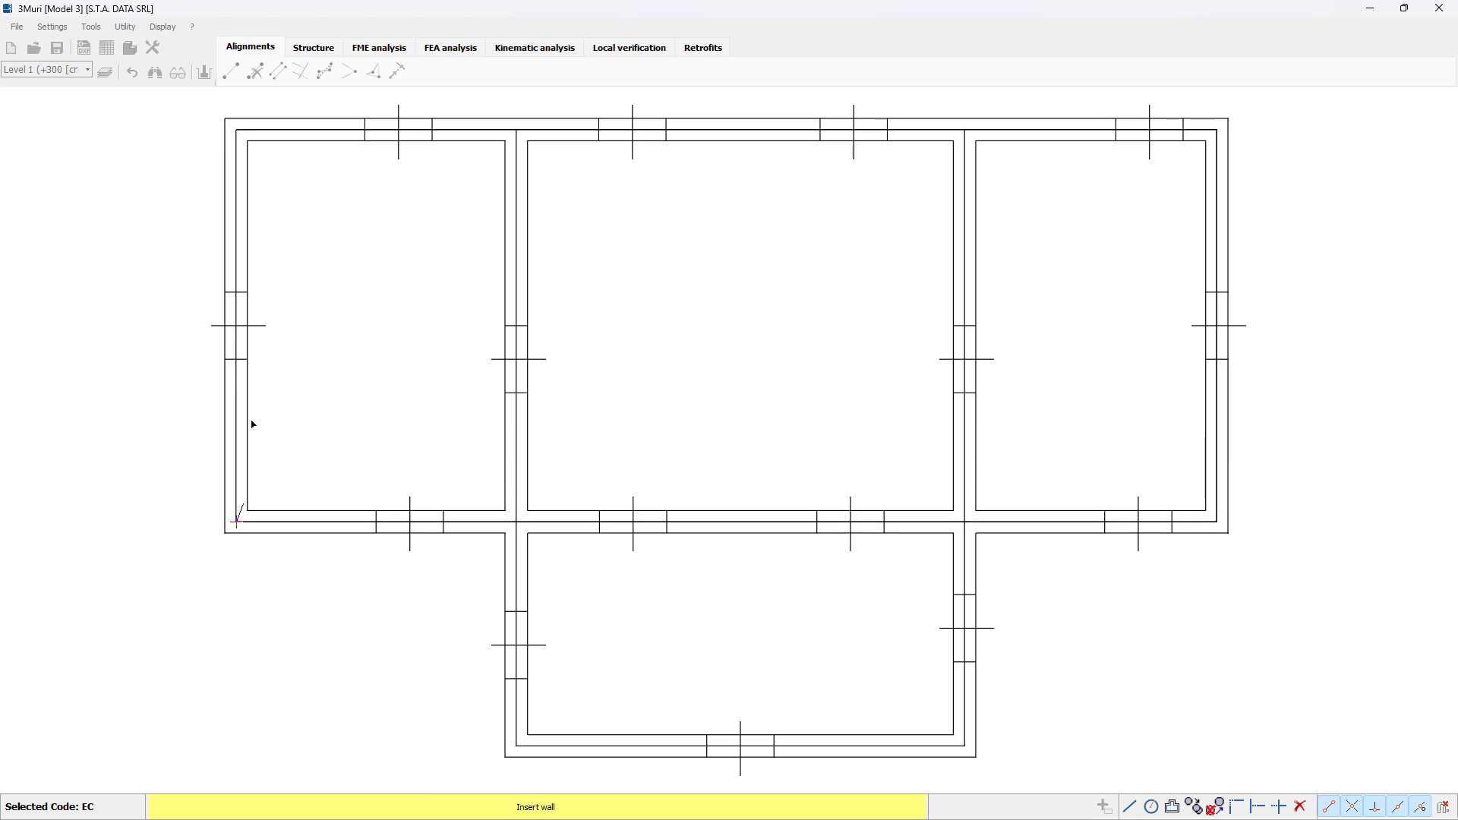
click(237, 130)
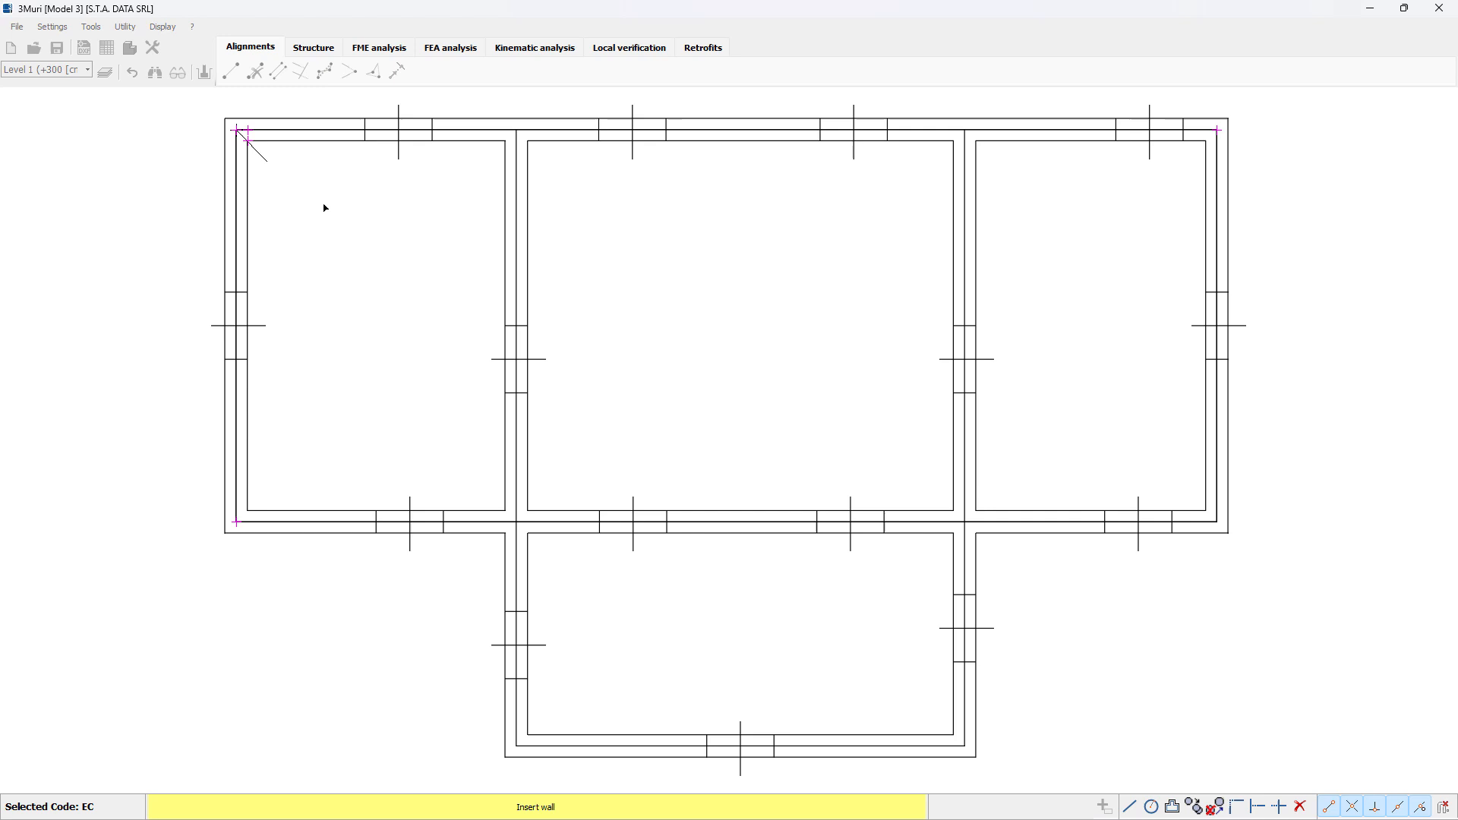
right_click(372, 248)
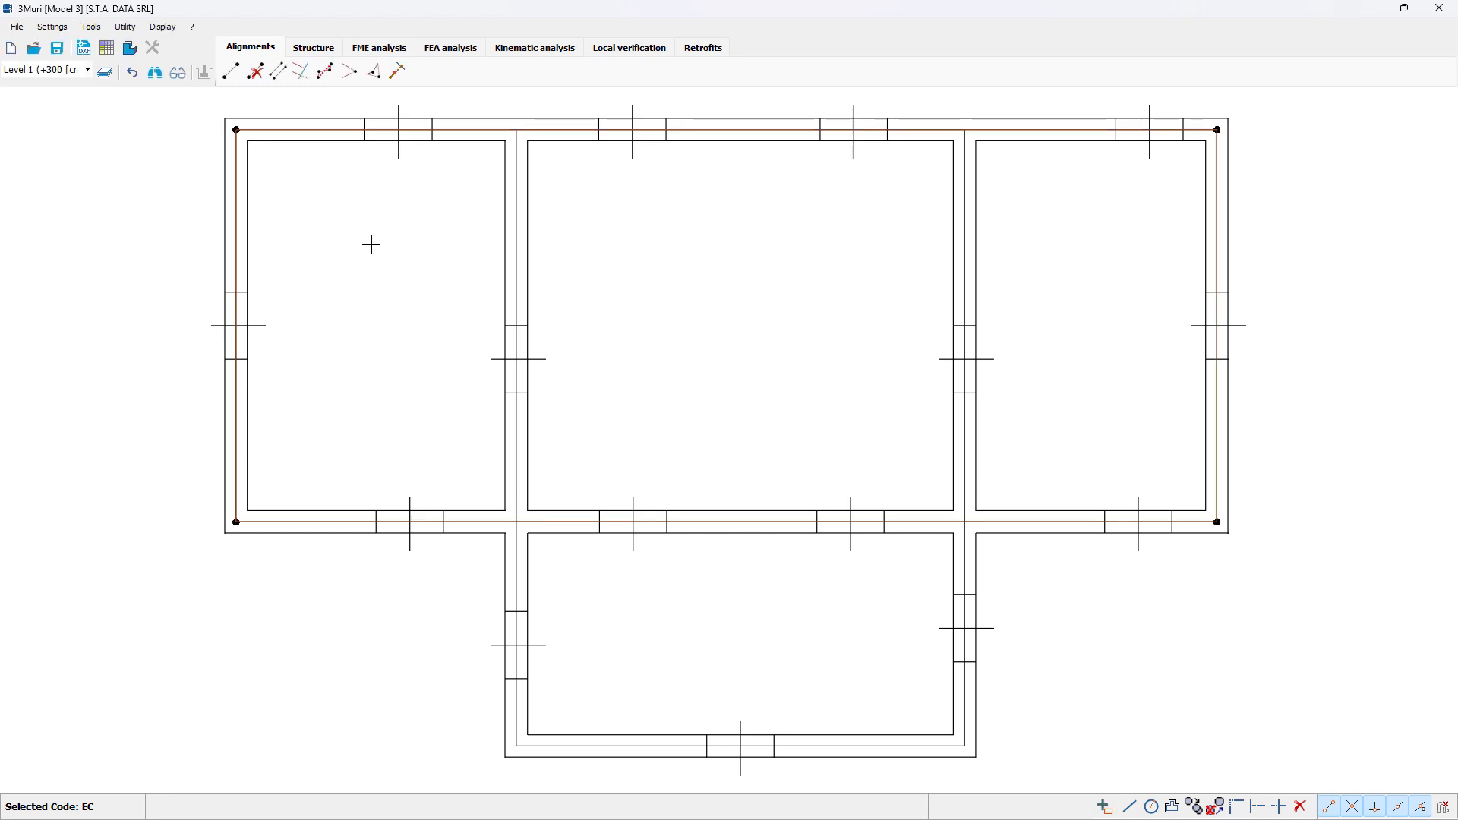
Step: Insert three wall alignments along the two long interior cross walls and the lower wall of the projecting room
click(231, 71)
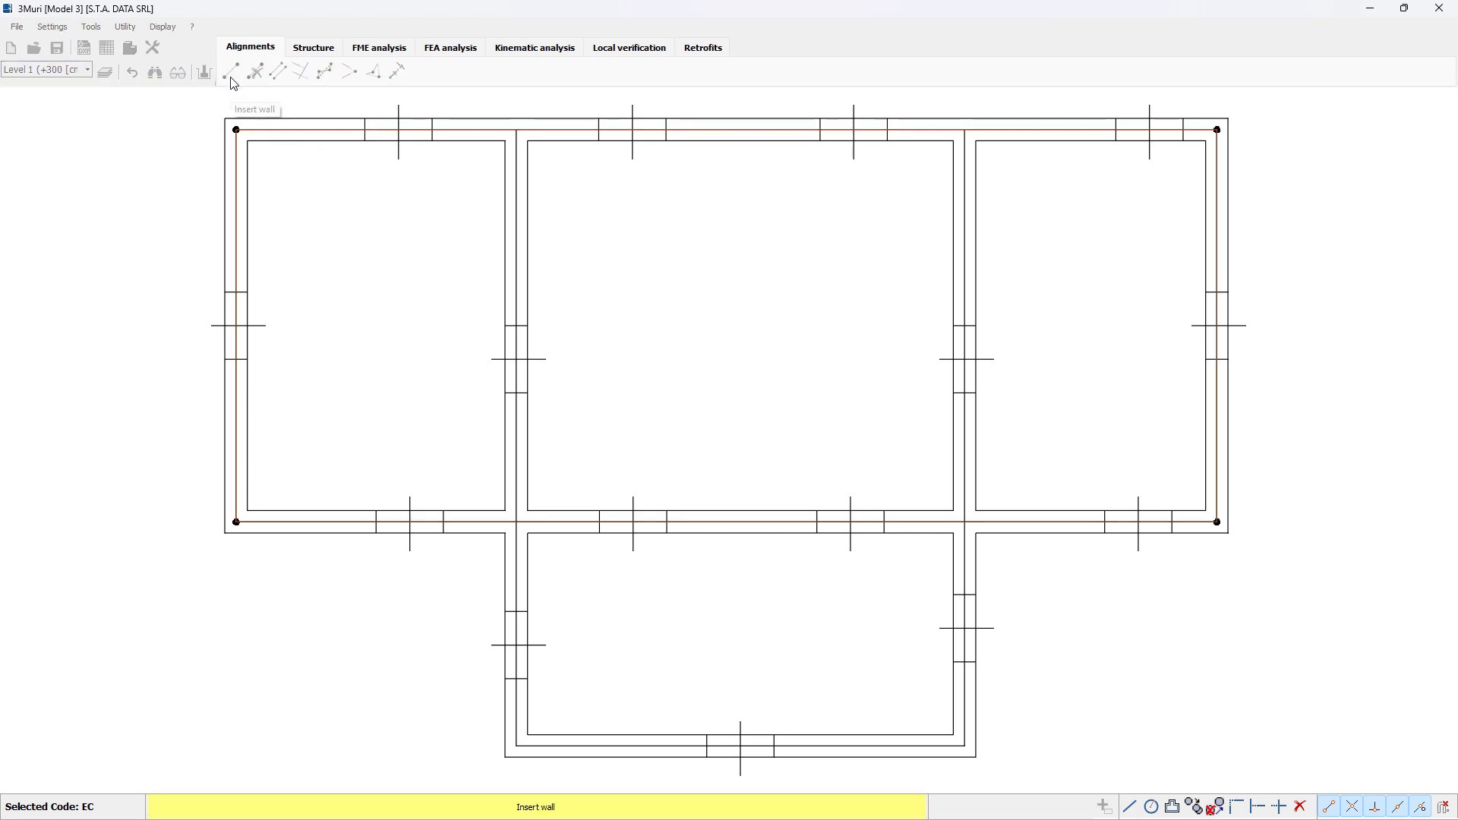
click(517, 131)
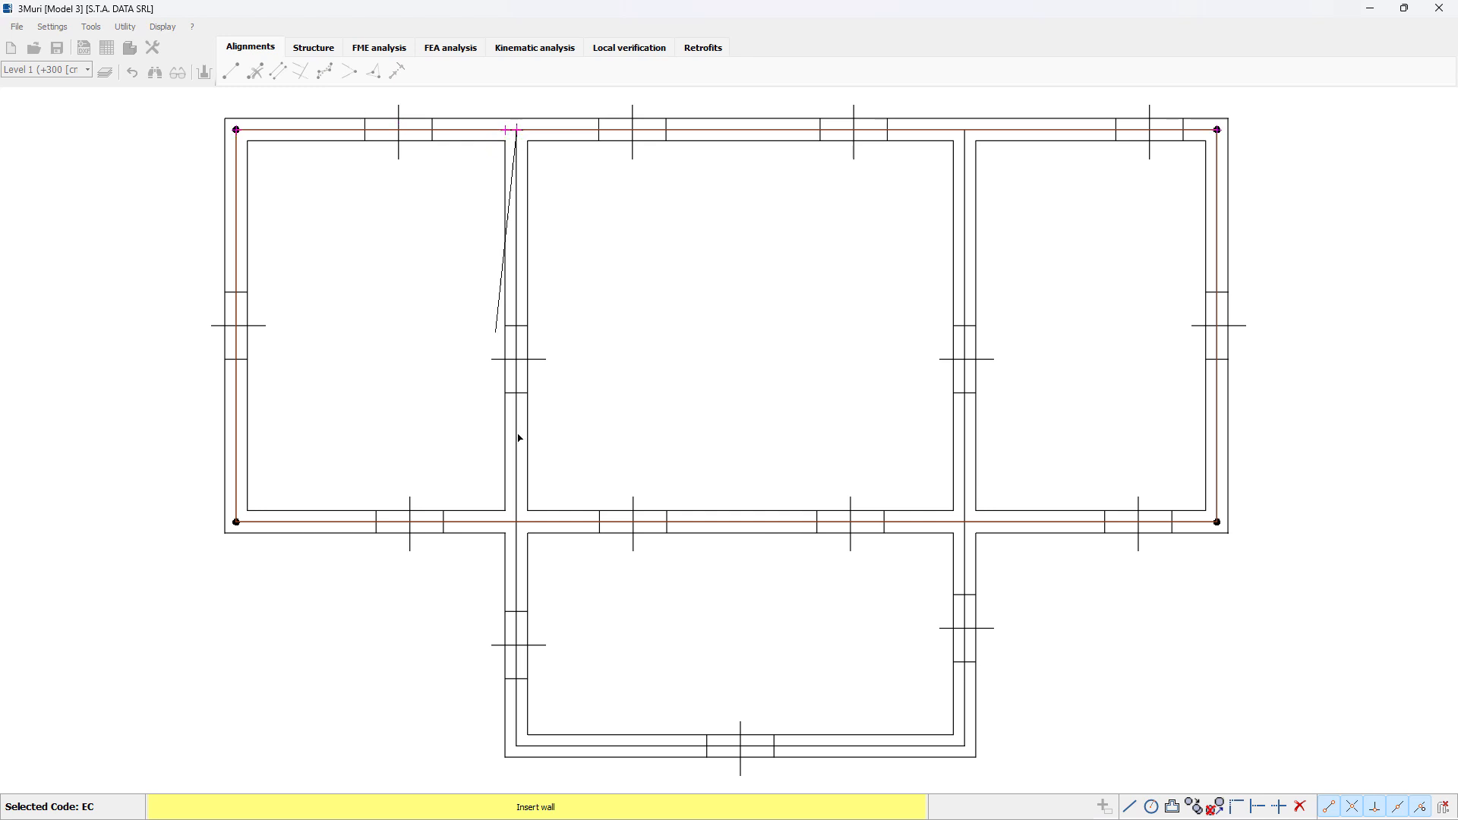
click(517, 746)
click(971, 747)
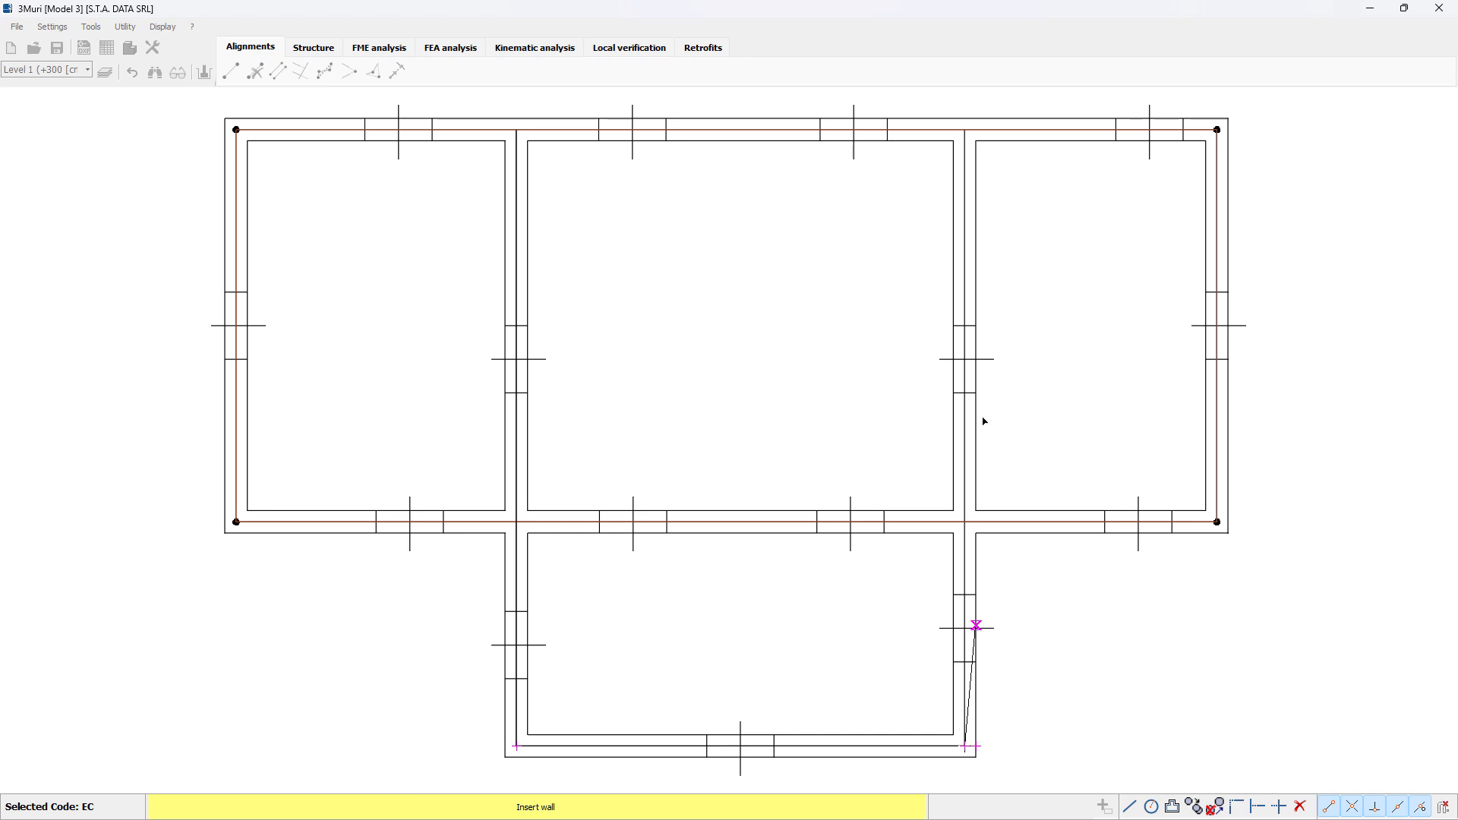
click(966, 130)
right_click(824, 254)
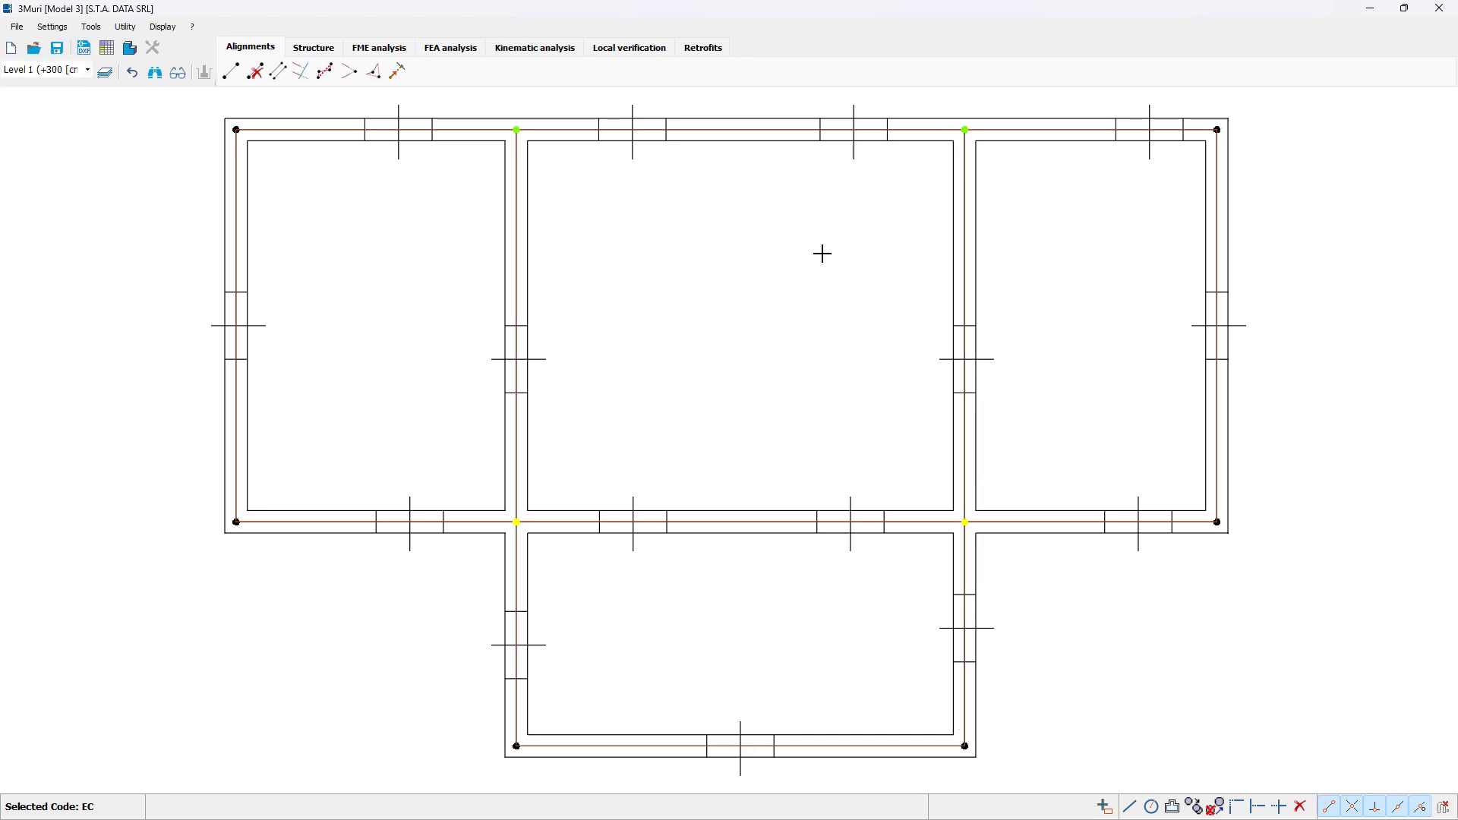
scroll(823, 253, down, 1)
middle_drag(824, 253, 774, 306)
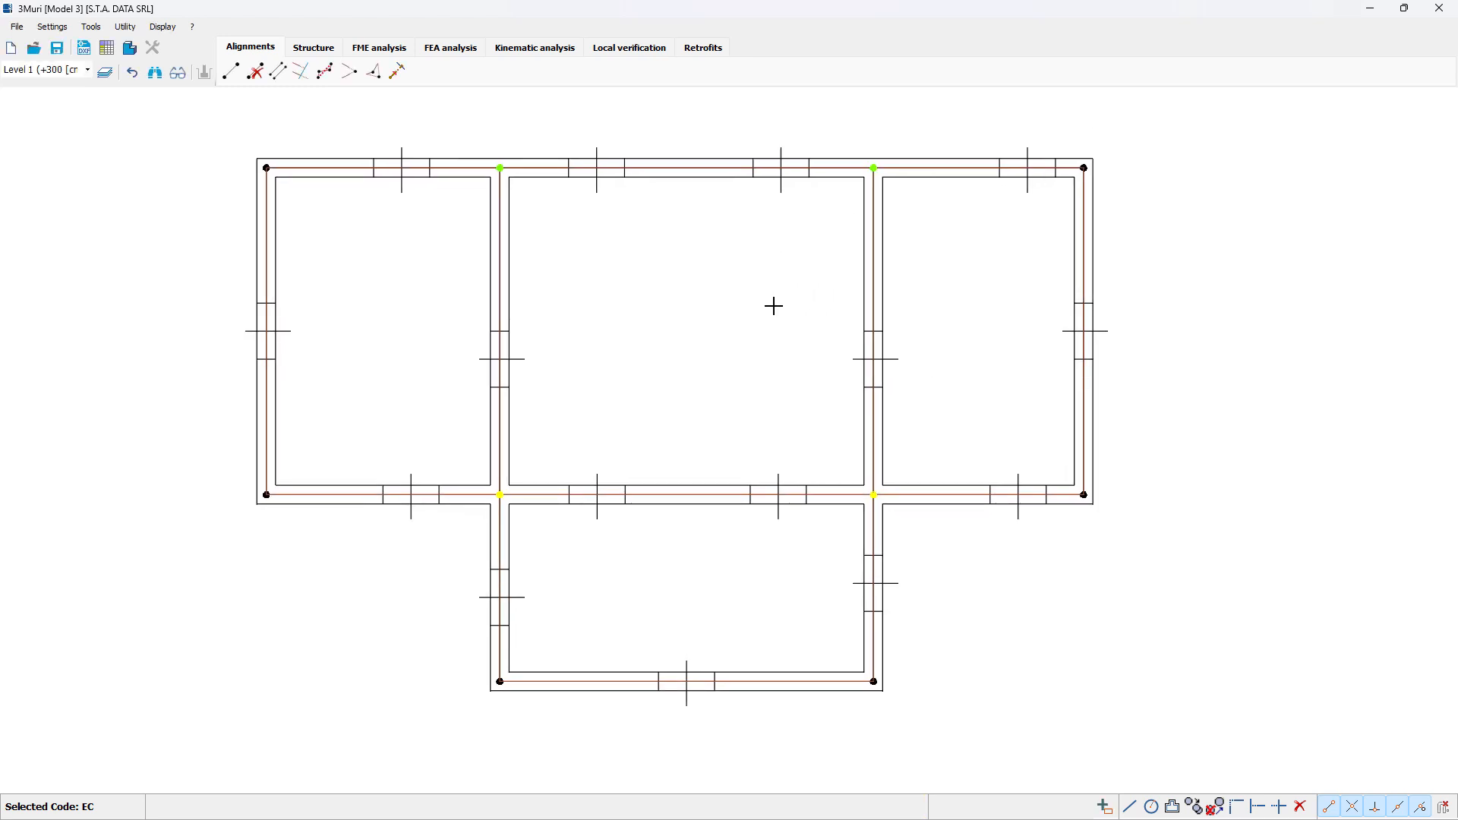
click(499, 168)
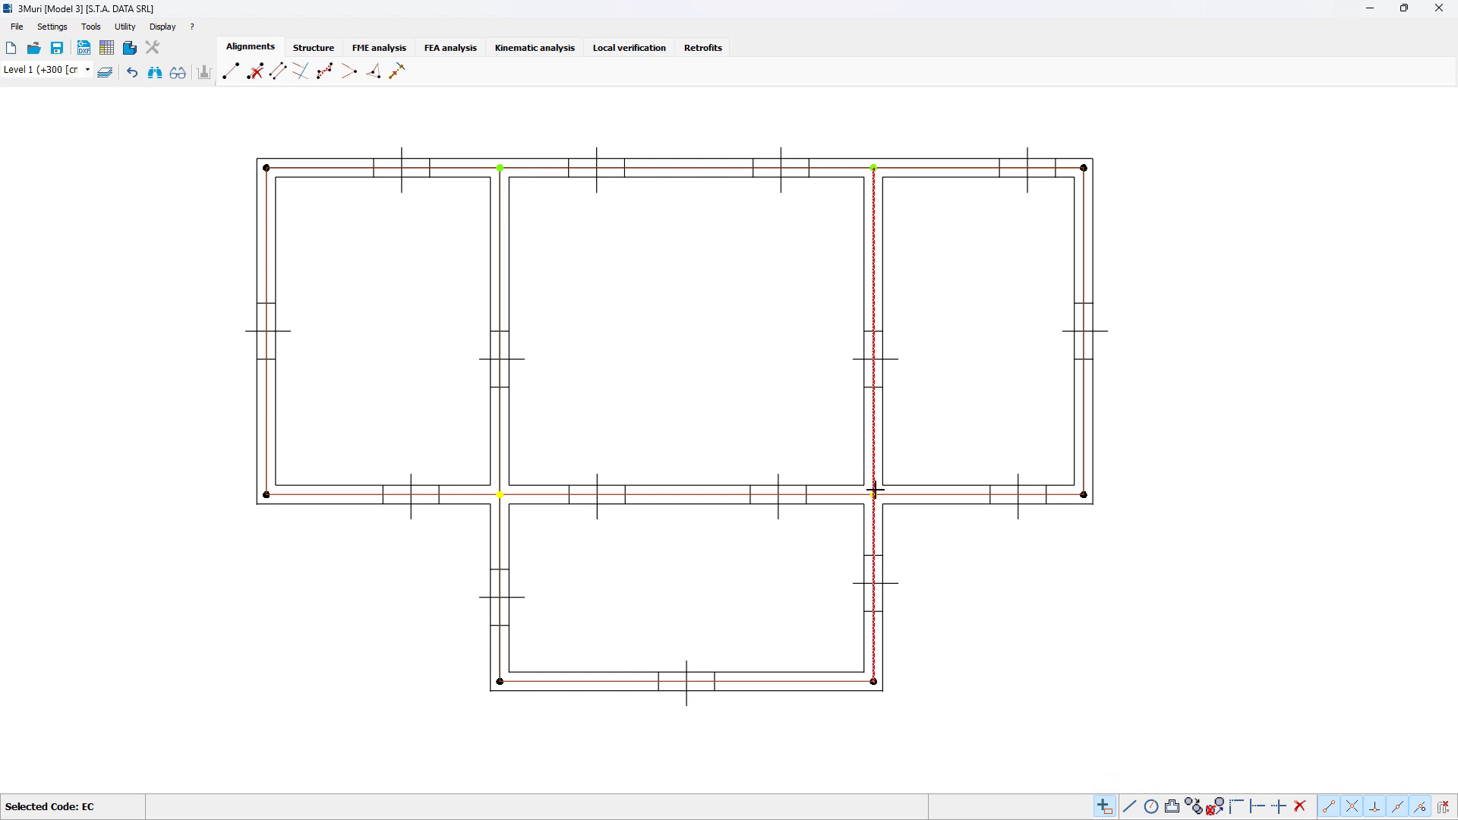
click(231, 72)
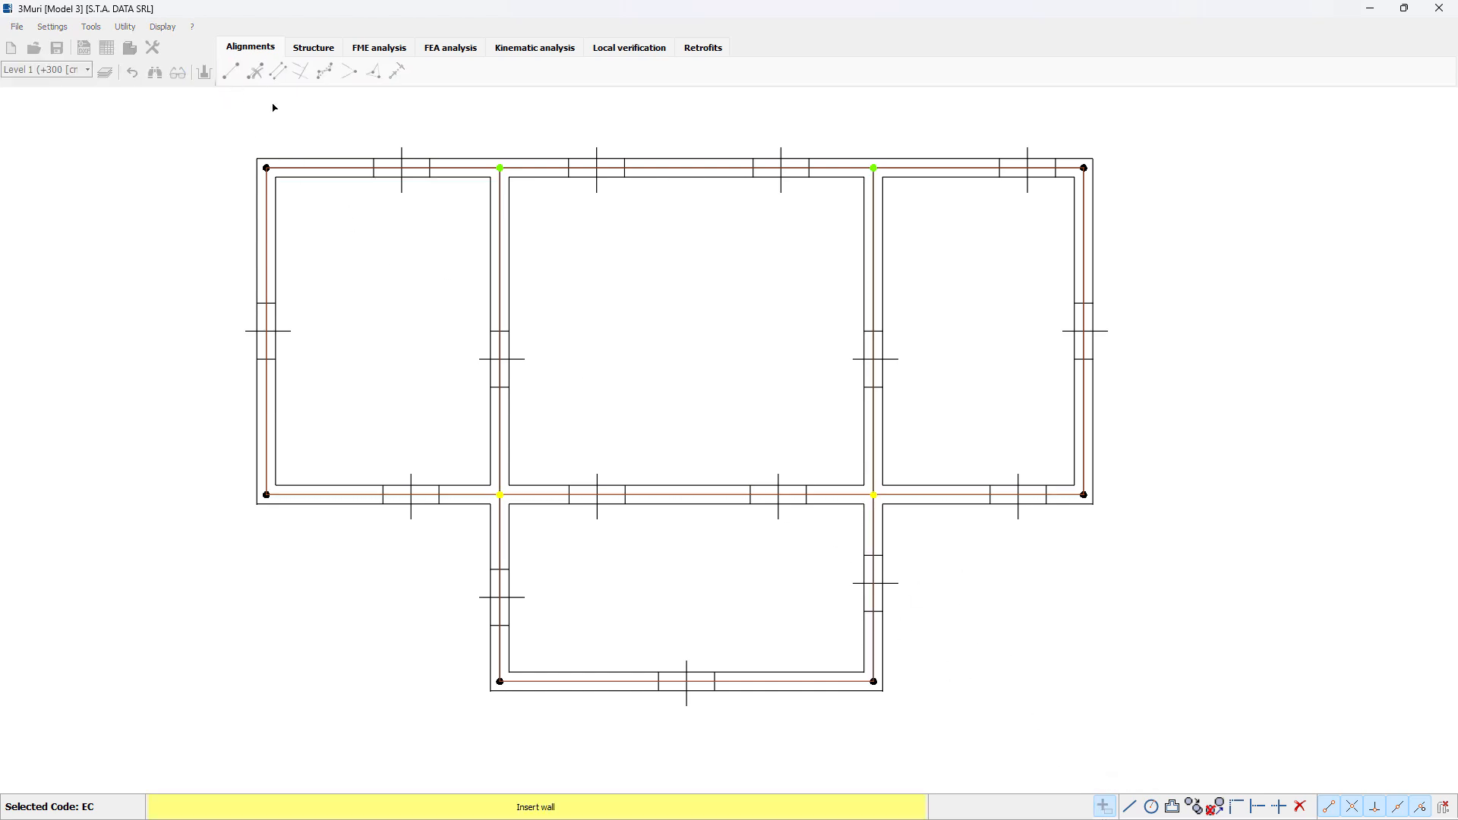
click(582, 357)
key(Escape)
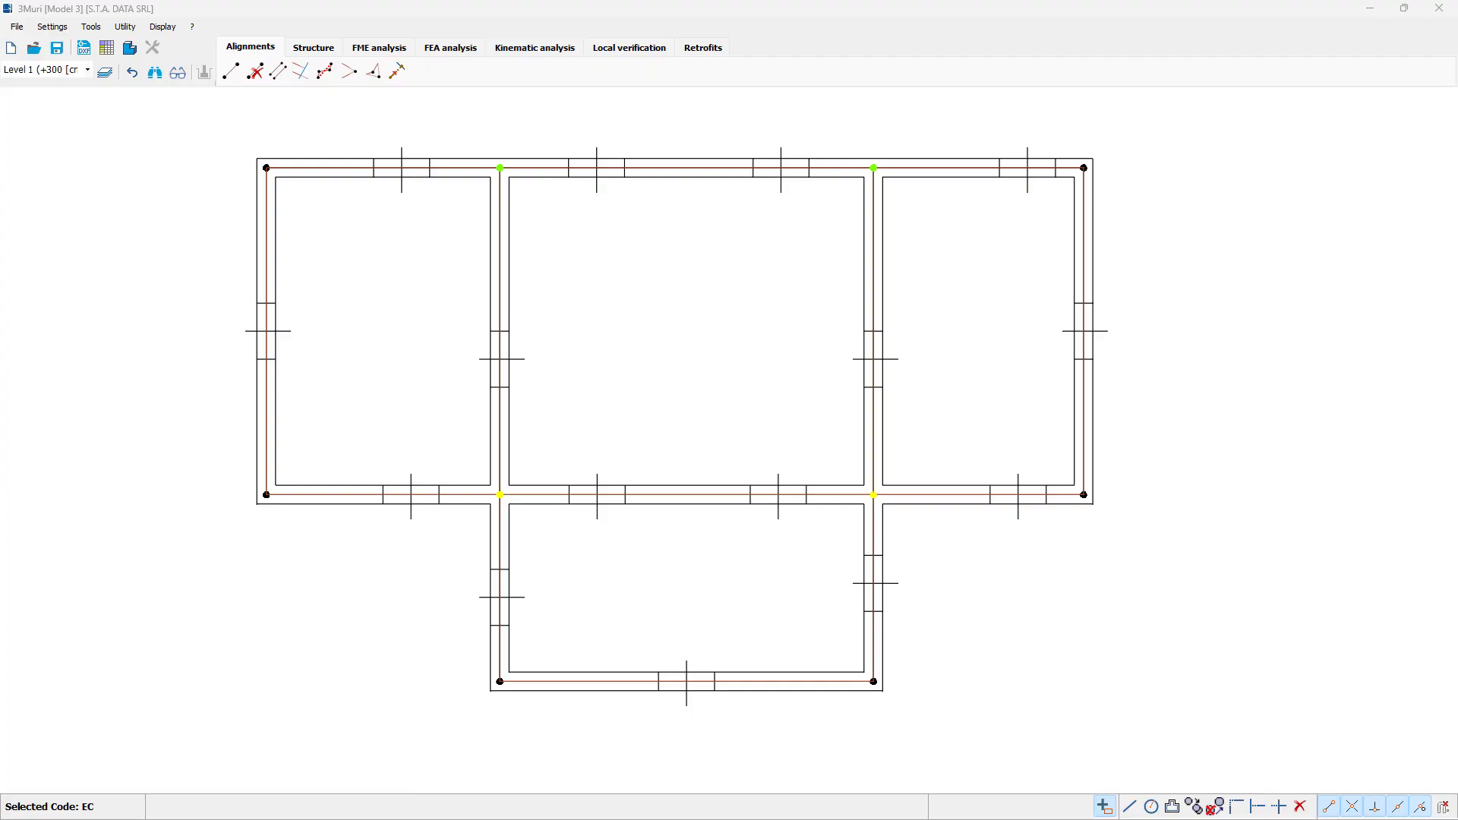
Step: Select all wall segments along the plan's uppermost wall in the structure phase and open their attribute definition
click(312, 47)
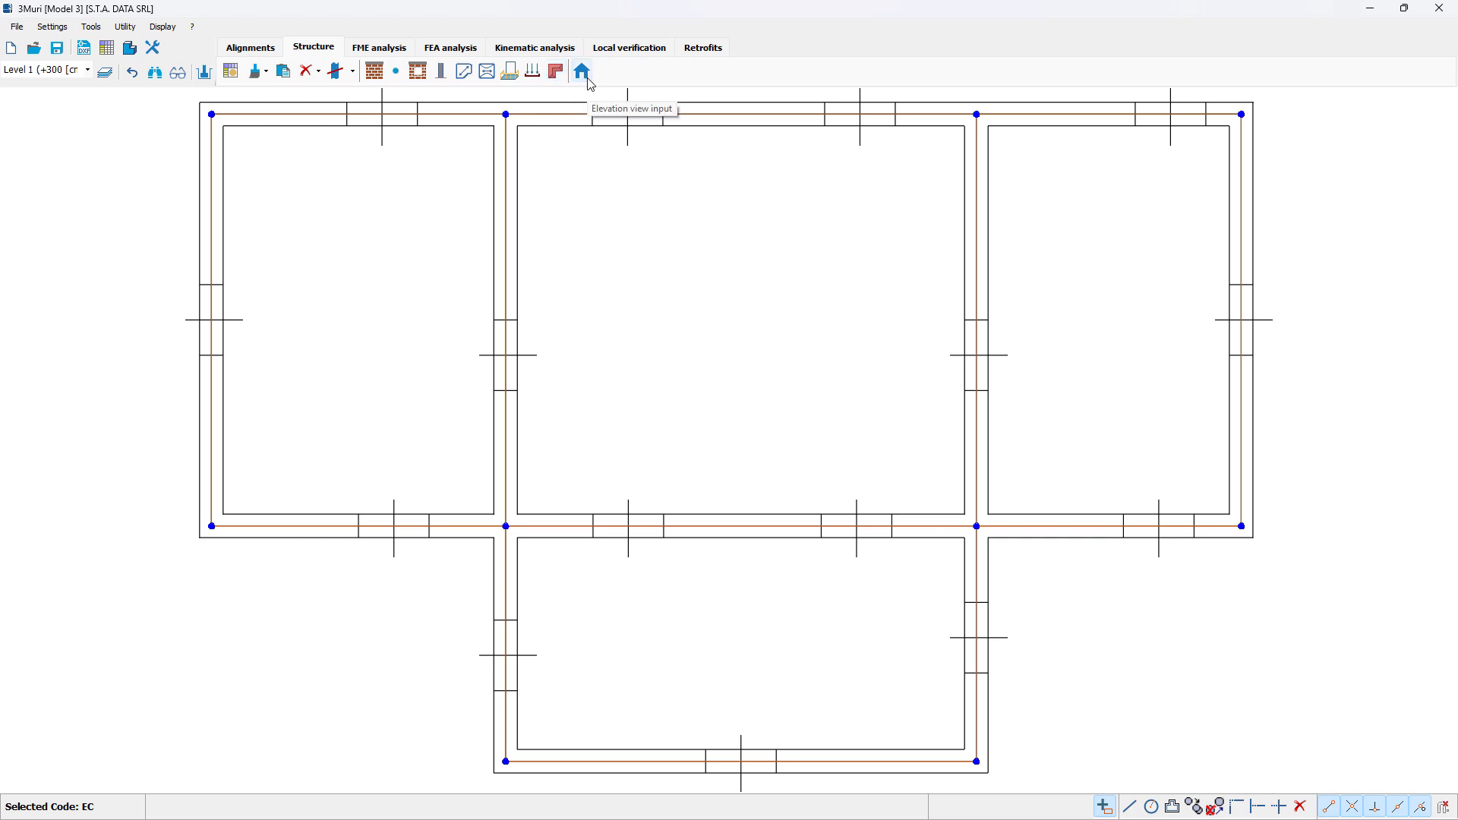
scroll(635, 254, down, 2)
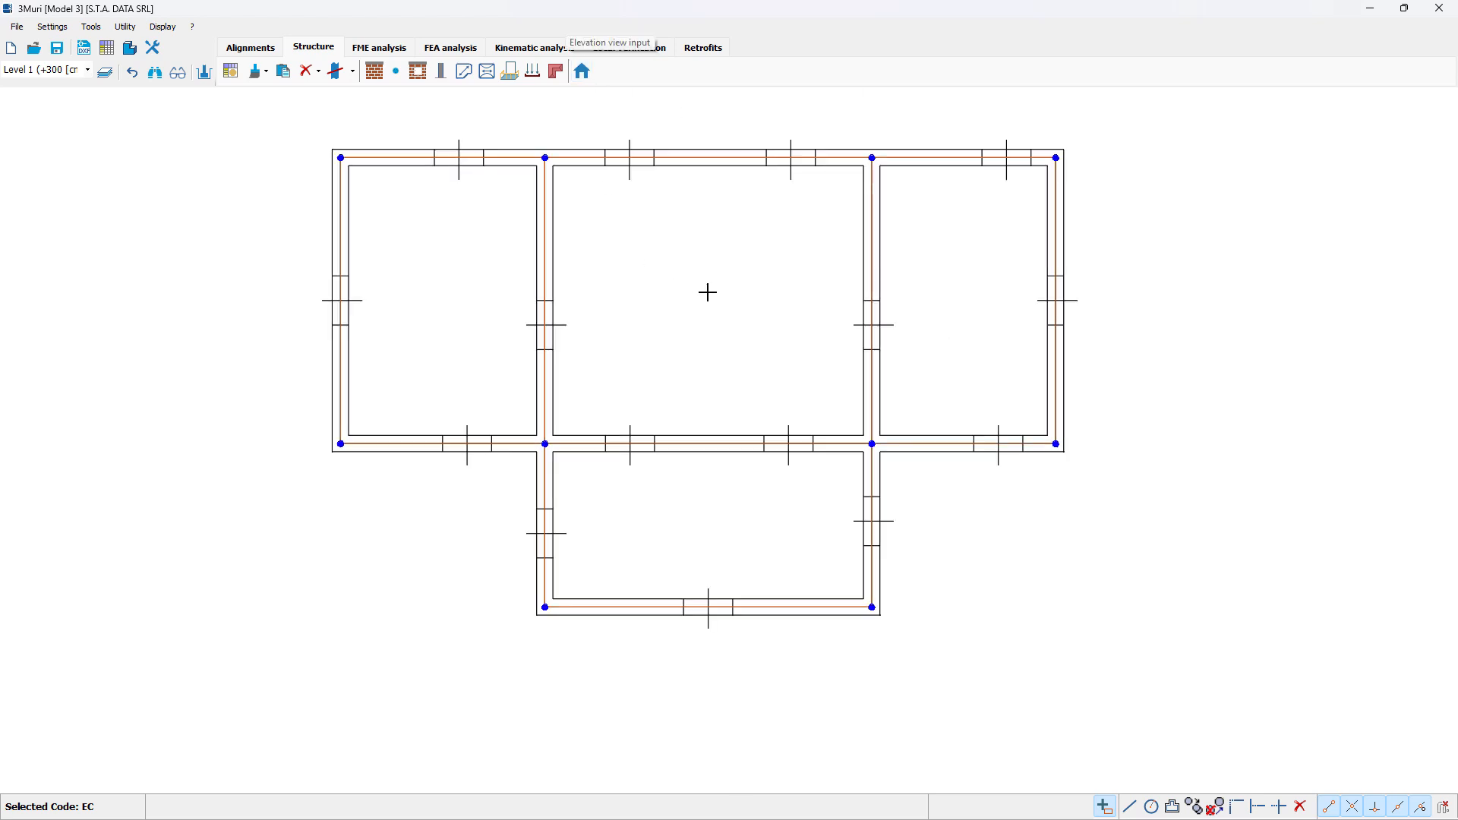
middle_drag(706, 289, 558, 303)
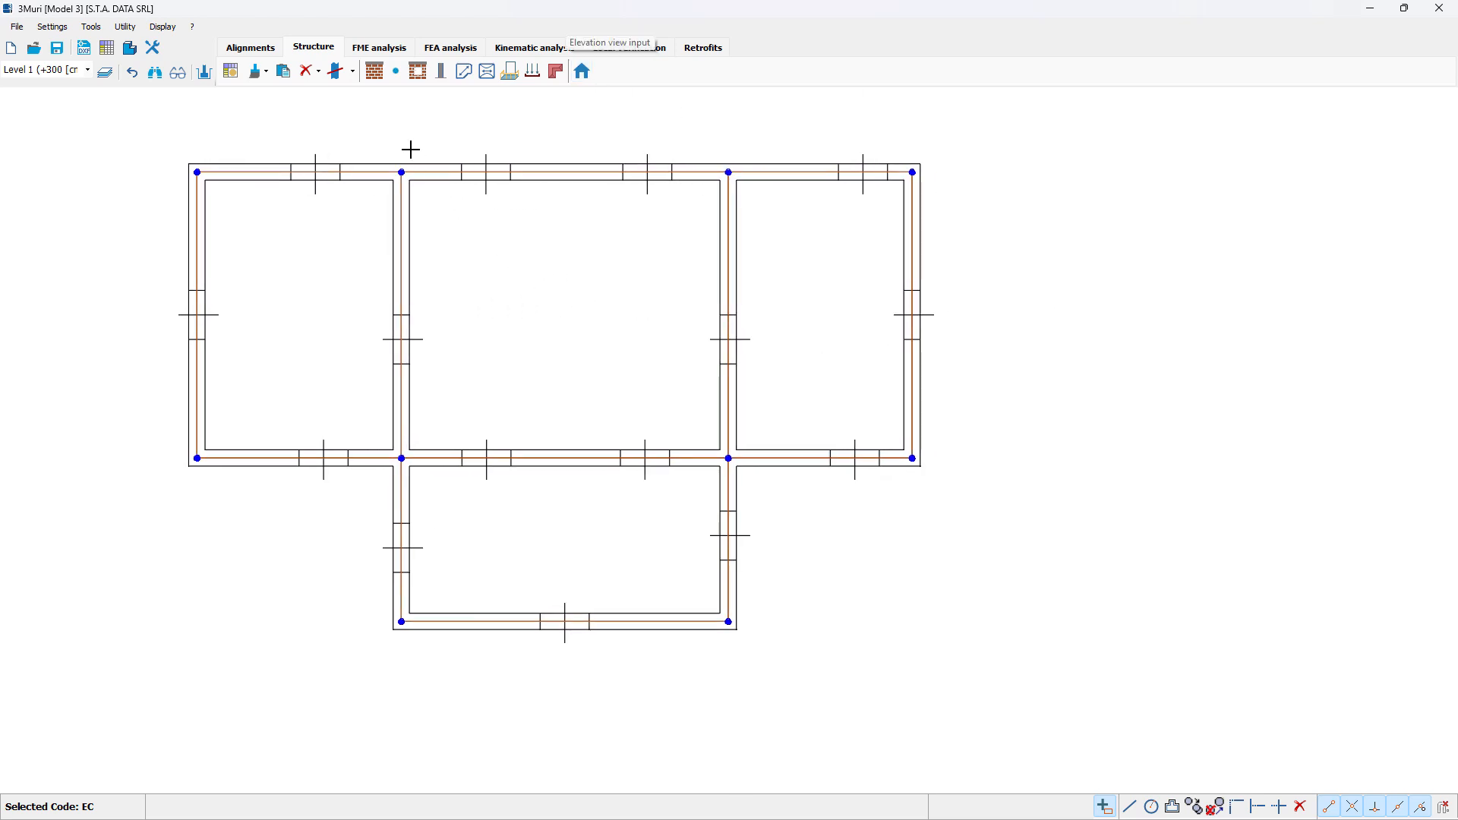
click(375, 71)
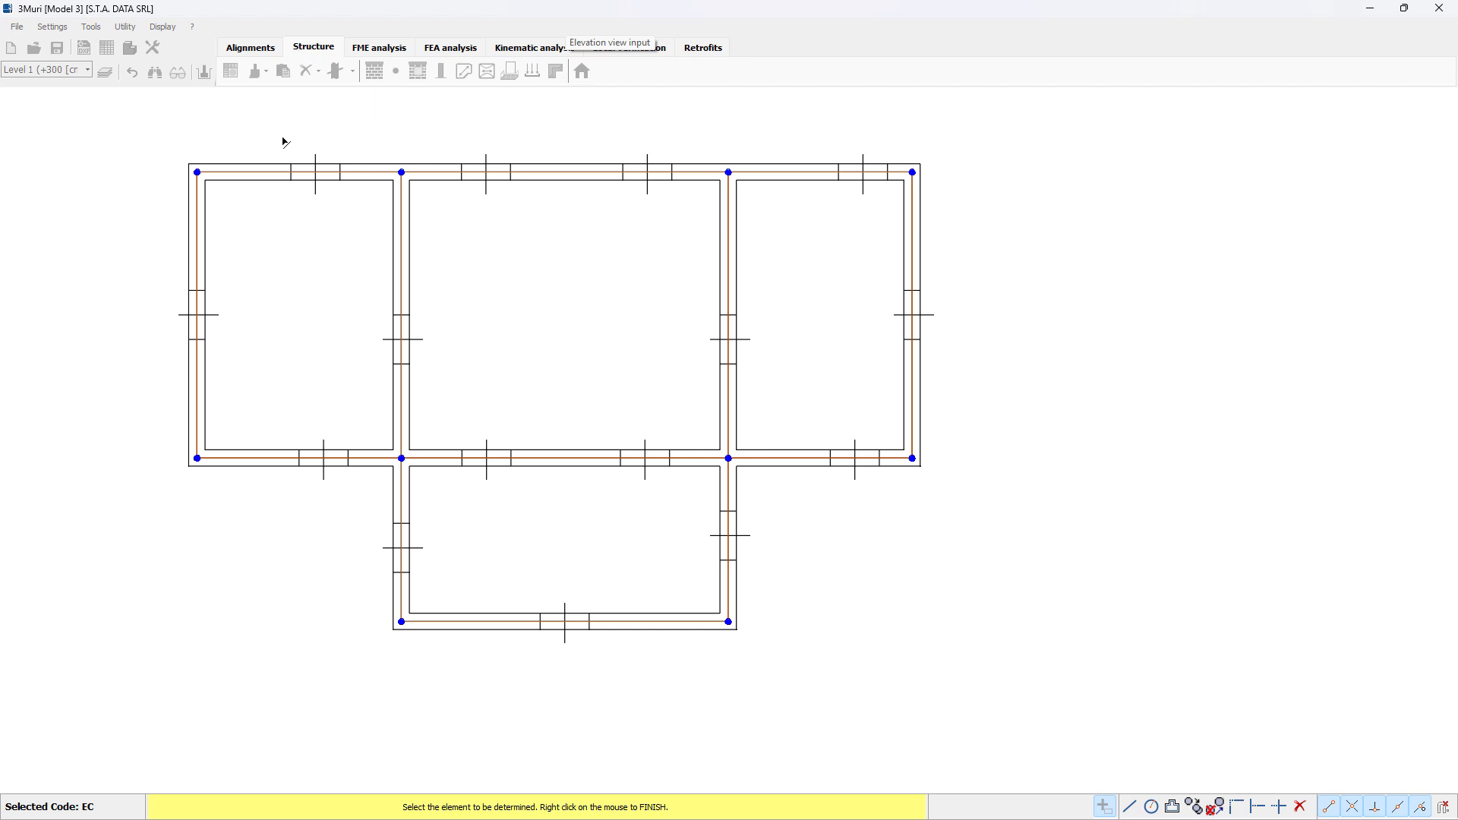
drag(143, 129, 988, 247)
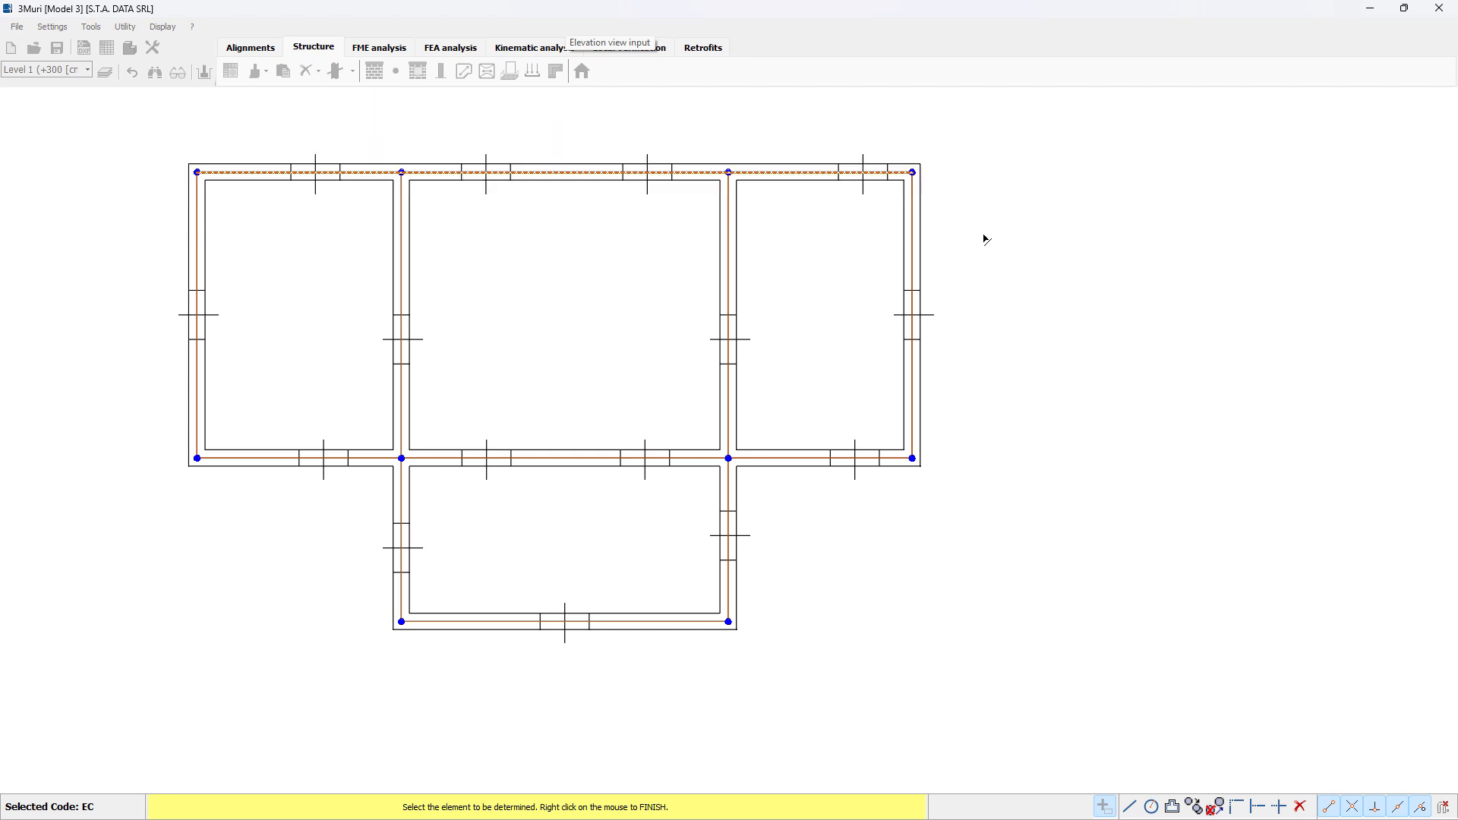
right_click(997, 289)
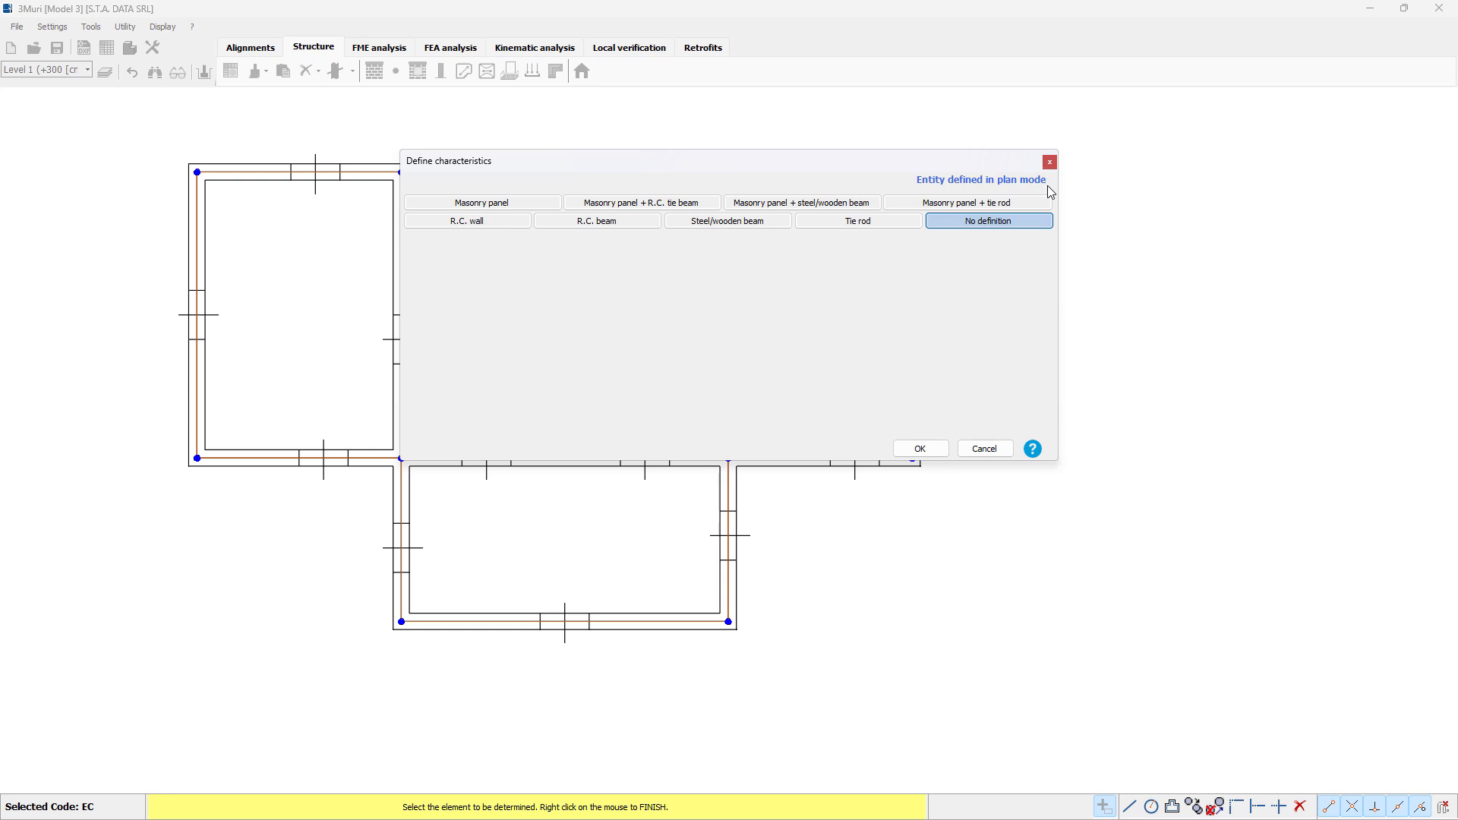
Step: Review the attribute options for a masonry panel alone and combined with an R.C. tie beam, steel/wooden beam or tie rod
click(515, 203)
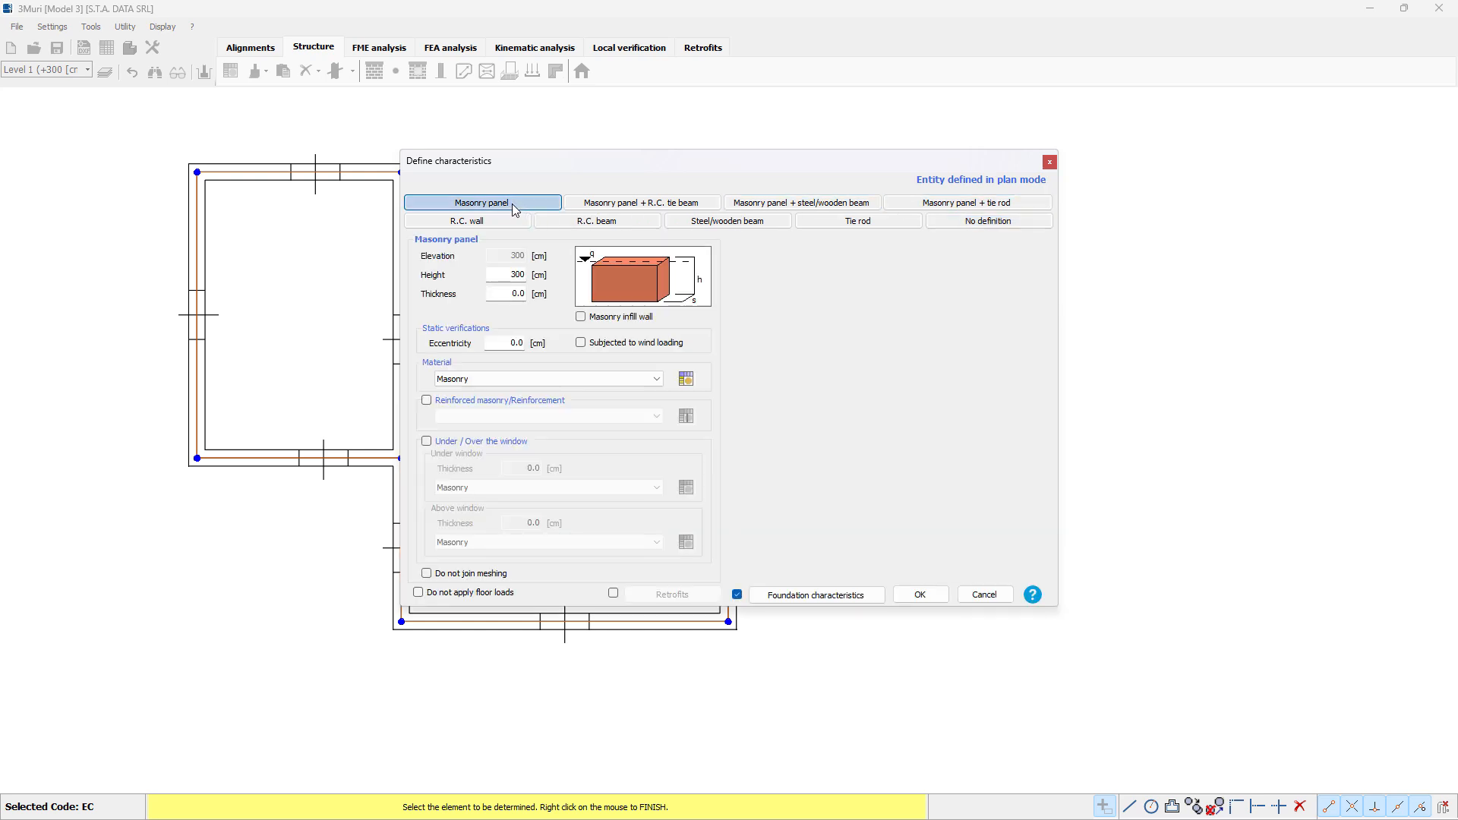
click(644, 203)
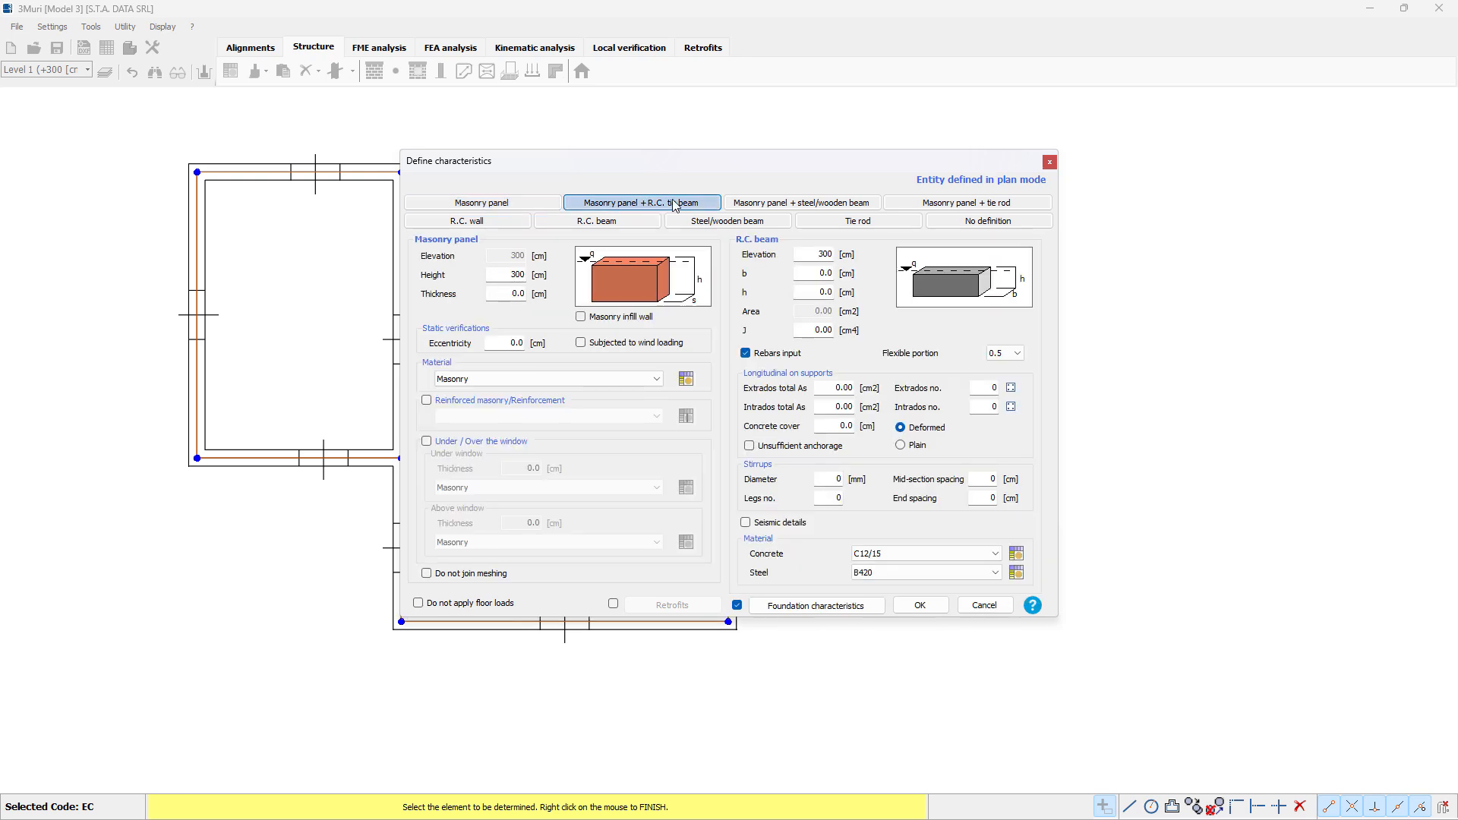
click(772, 204)
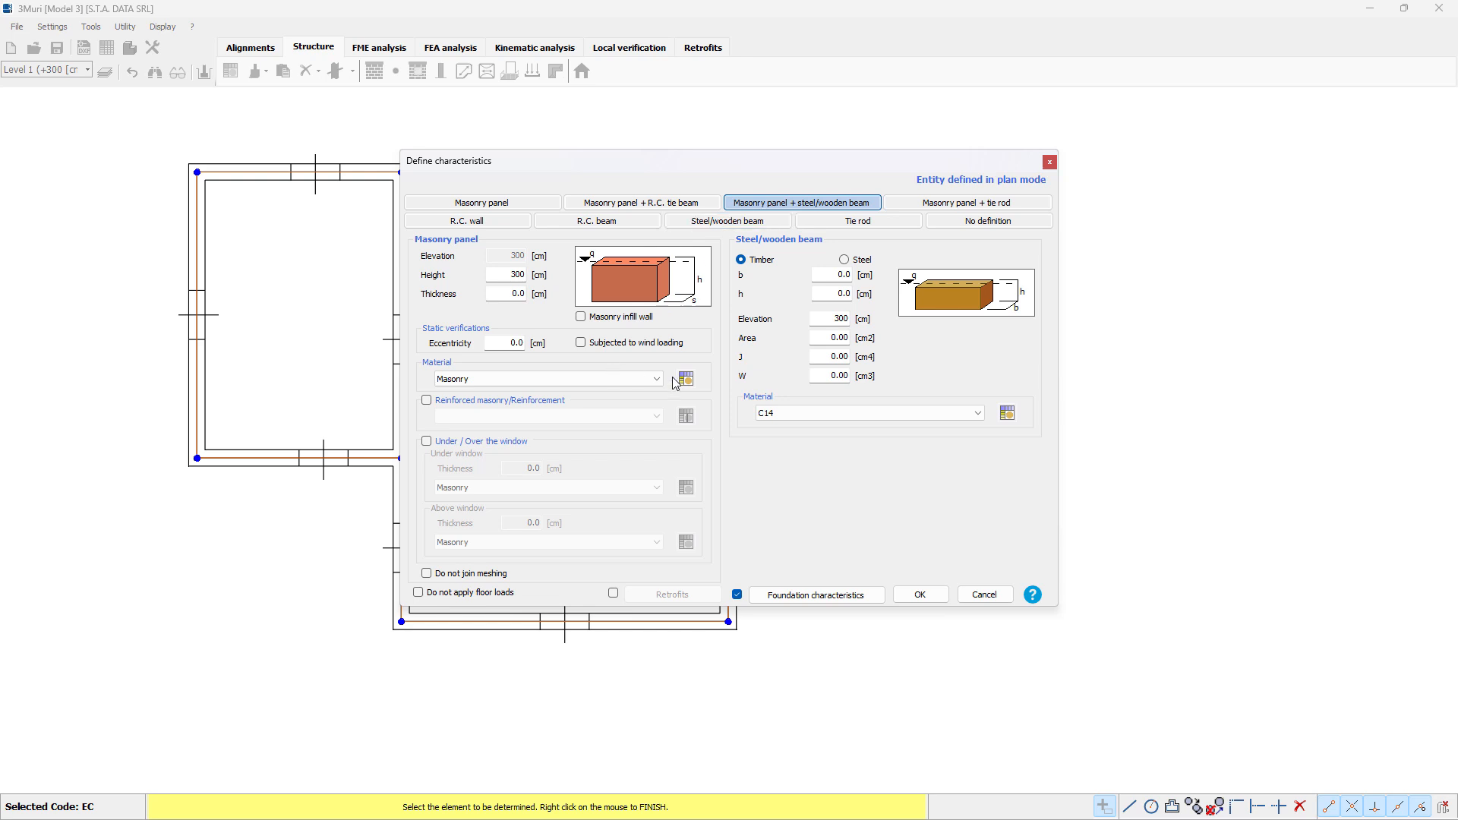
click(854, 263)
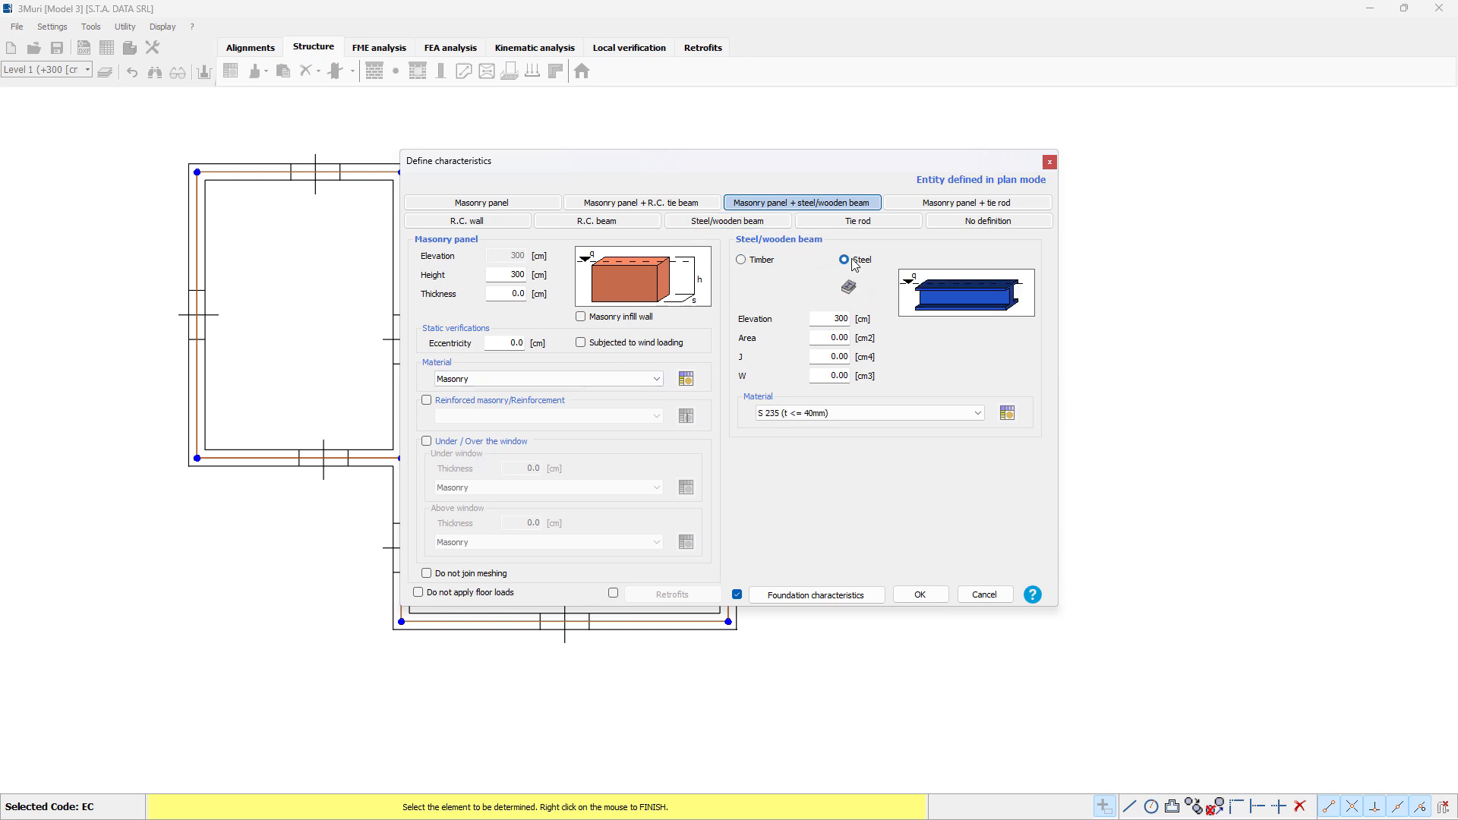
click(754, 261)
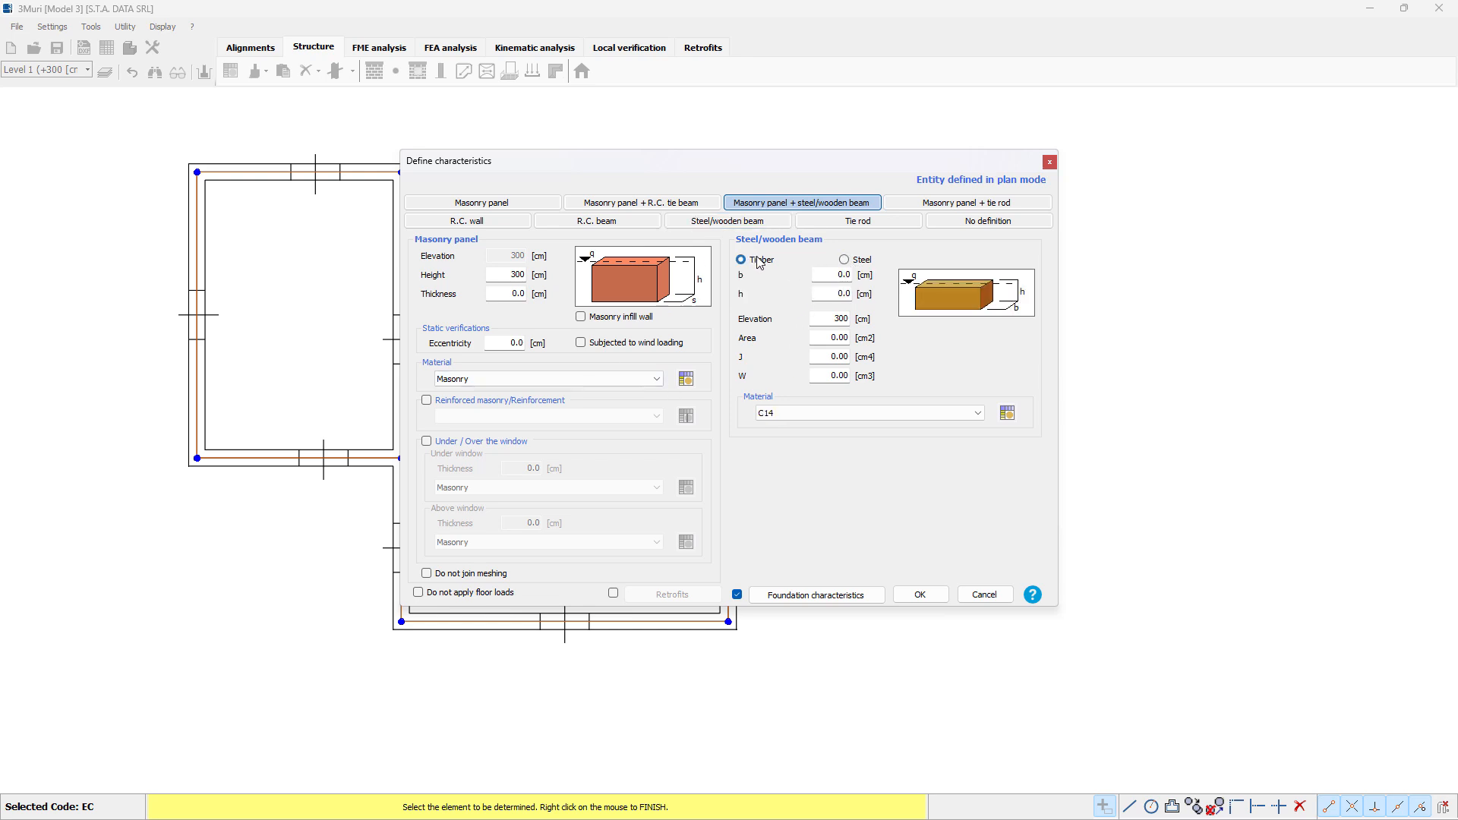
click(919, 207)
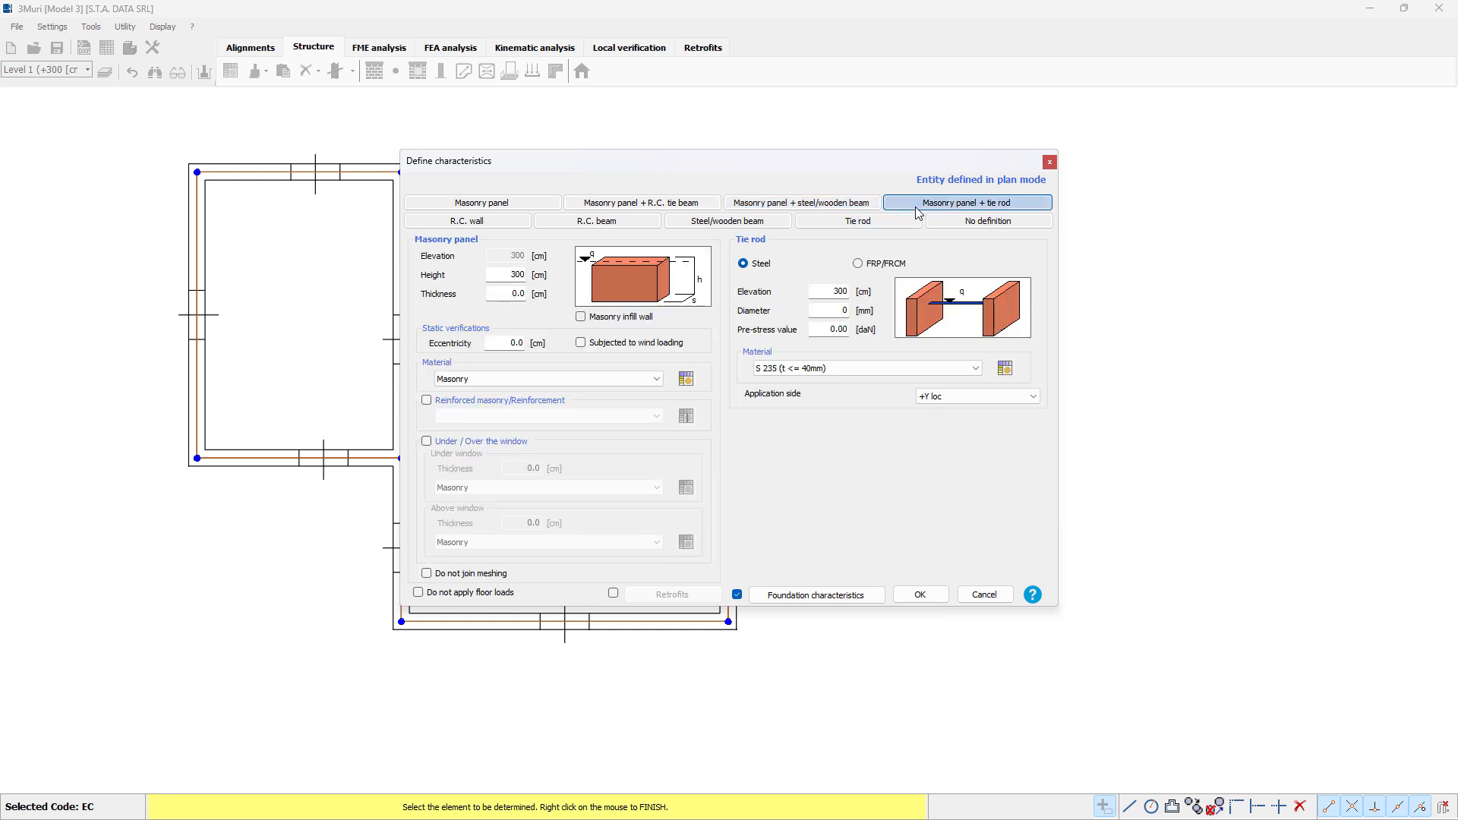
click(881, 264)
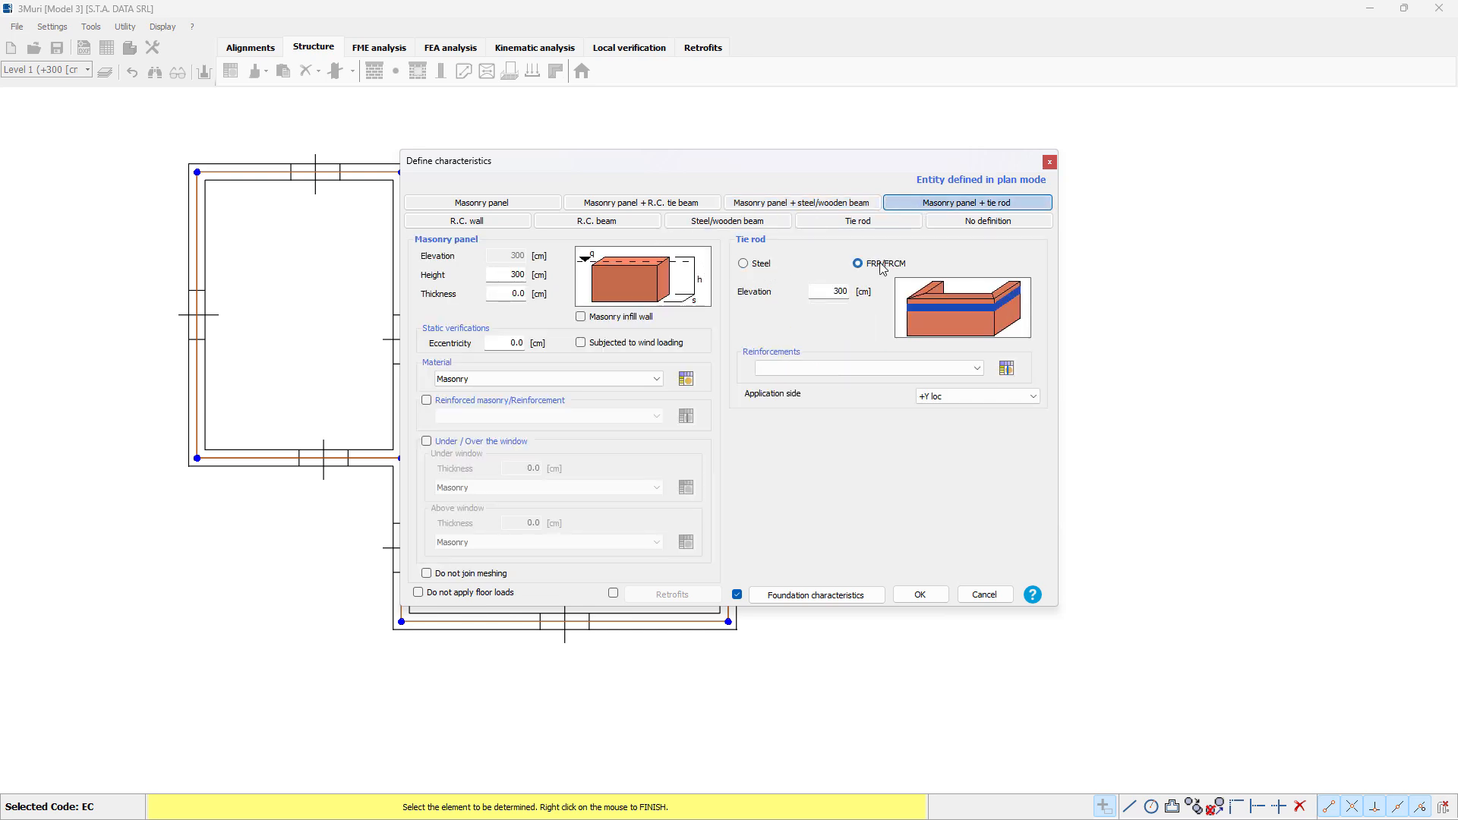
click(758, 265)
Step: Review the attribute options for the R.C. wall, R.C. beam, steel/wooden beam, standalone tie rod and no-definition types
click(507, 226)
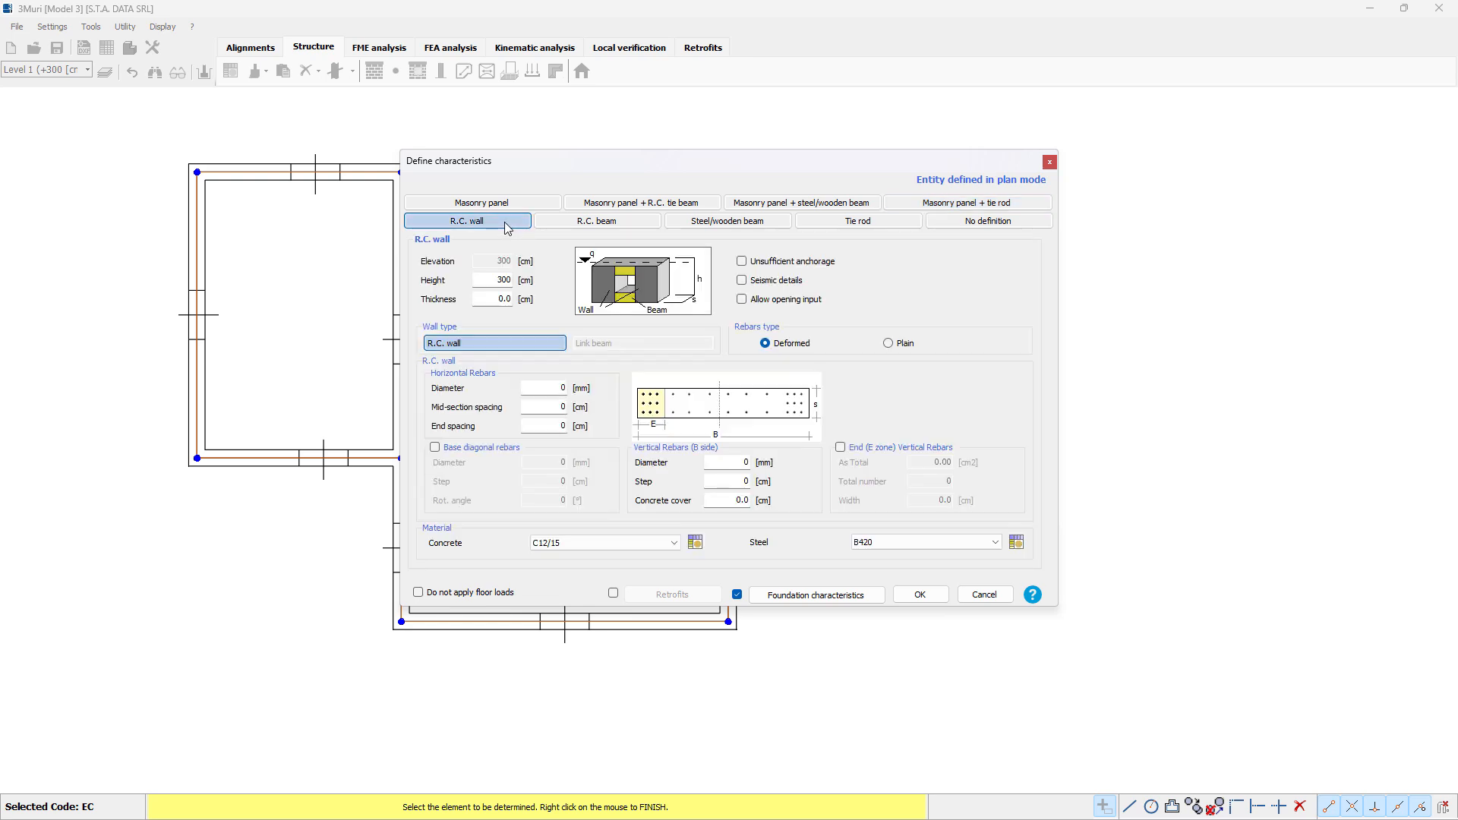
click(595, 224)
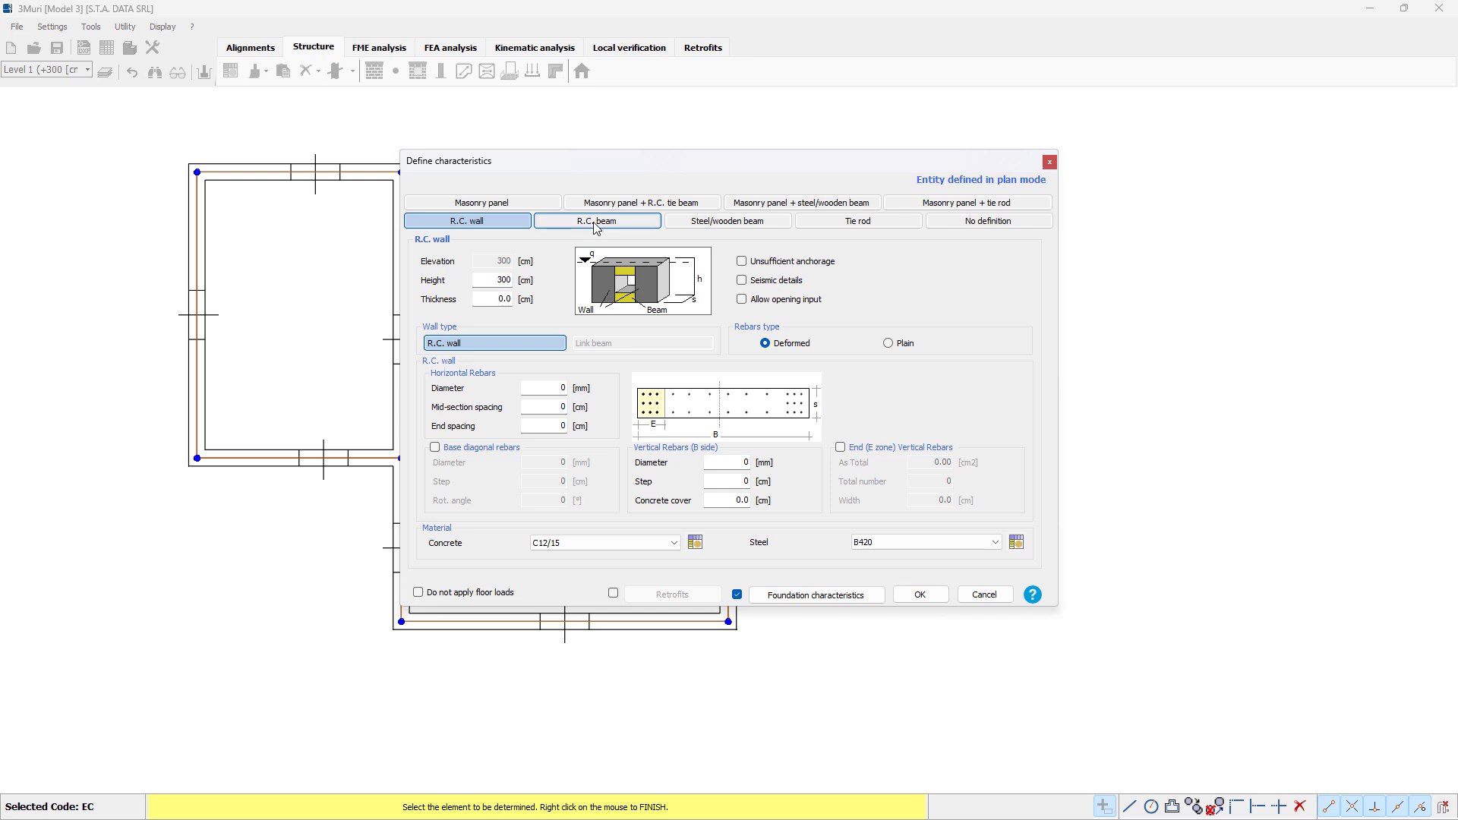
click(720, 228)
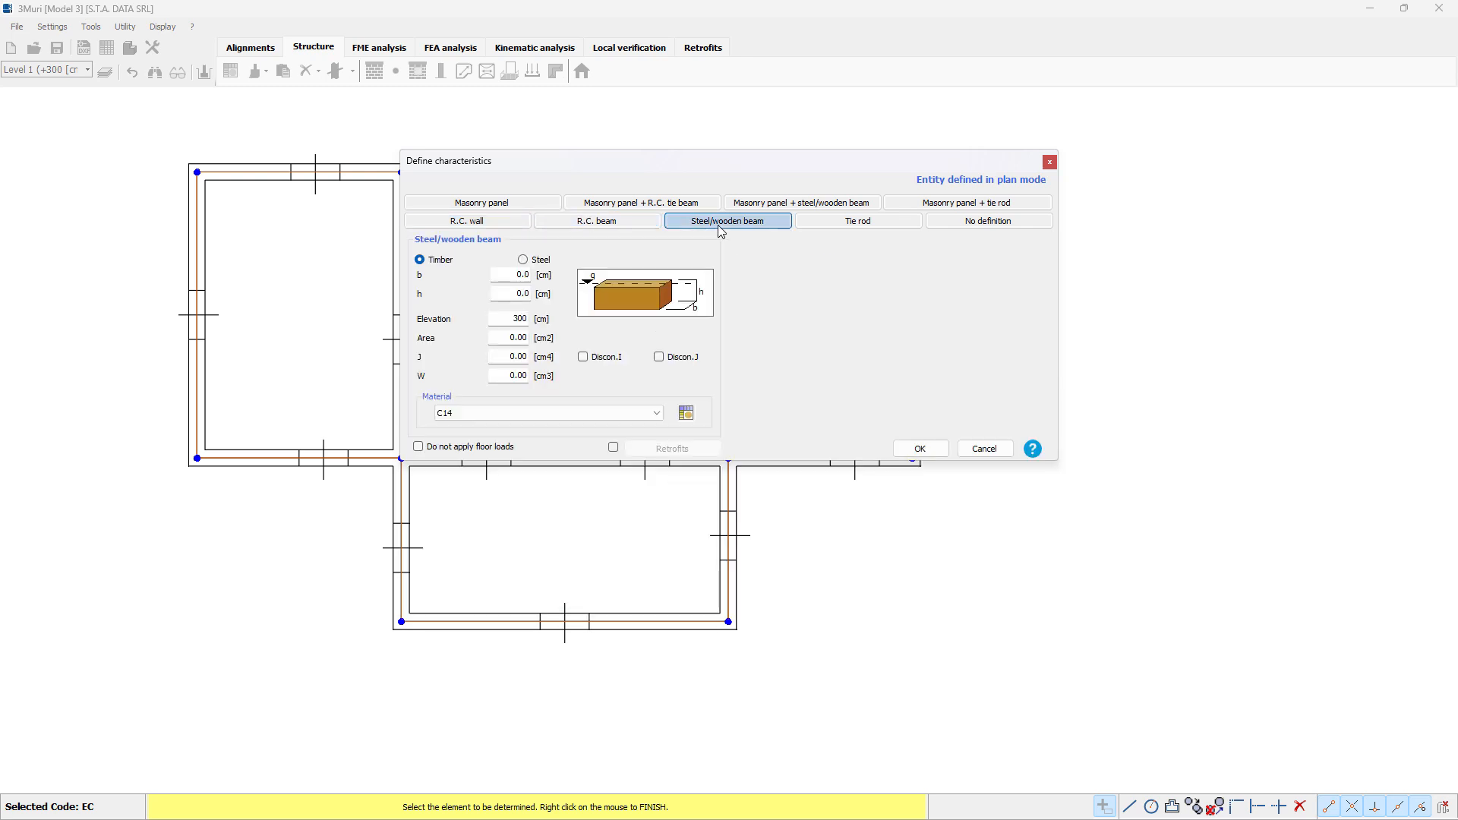
click(524, 260)
click(451, 263)
click(859, 223)
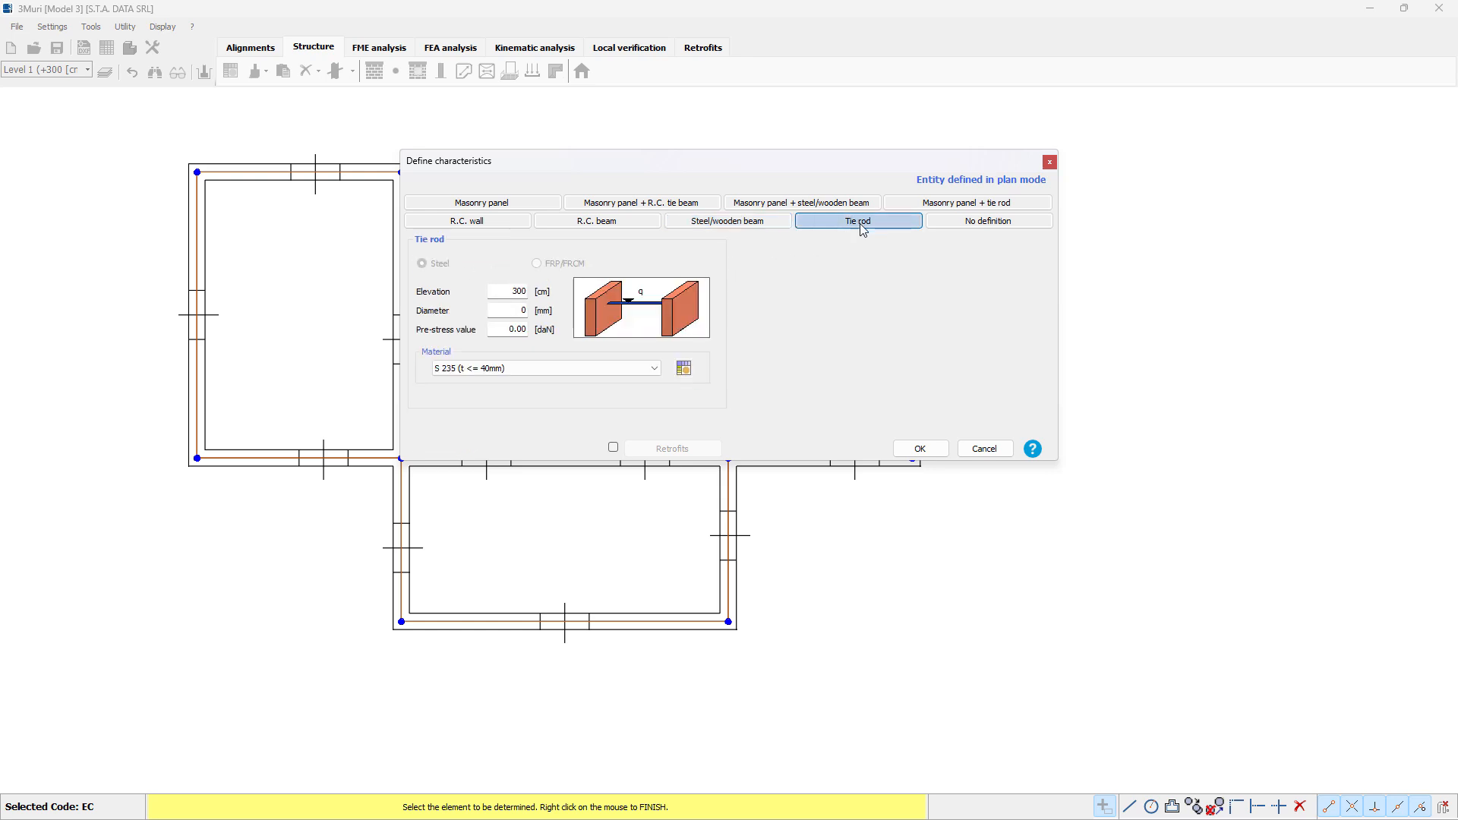
click(973, 225)
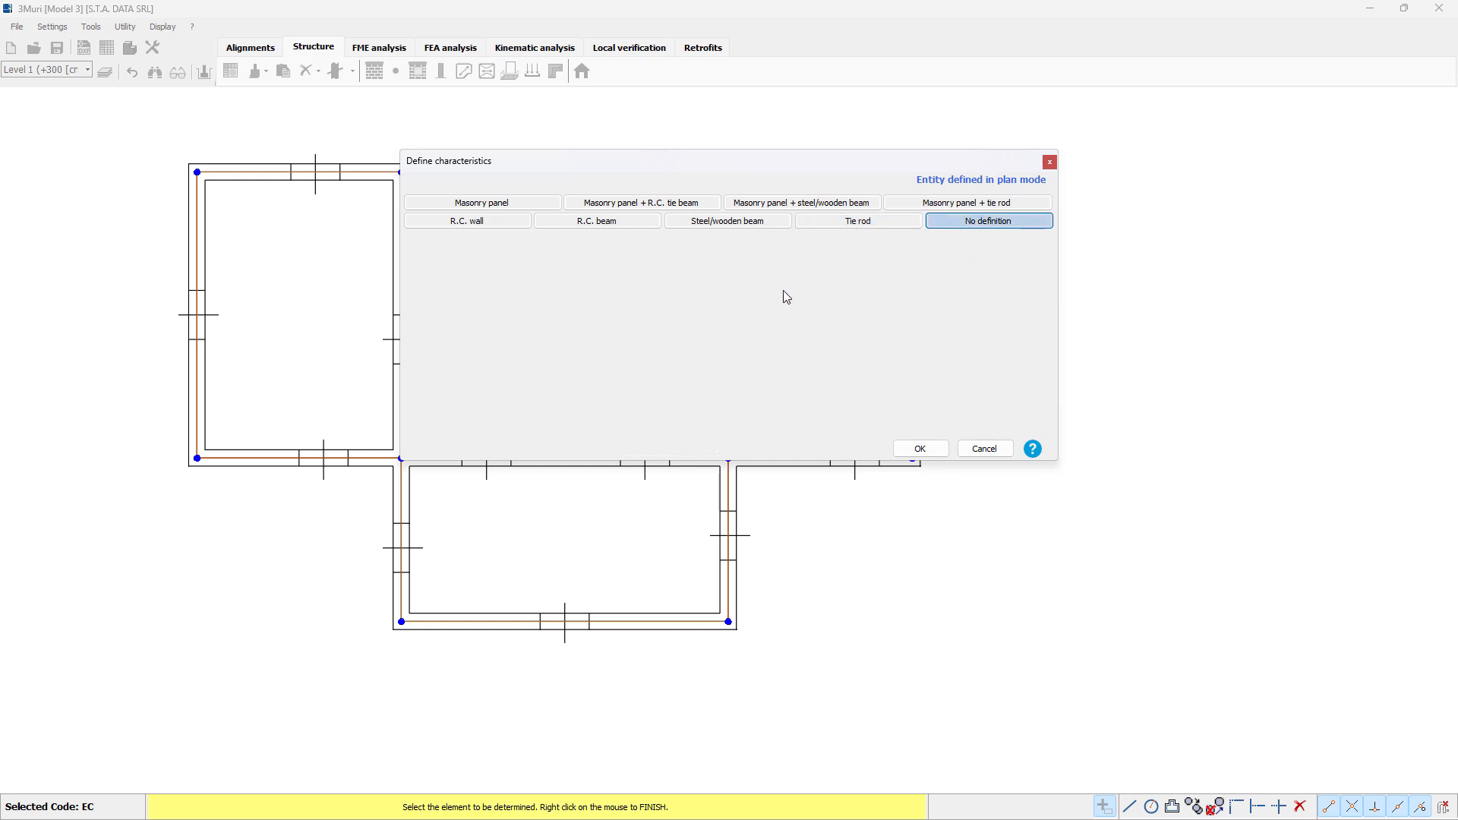
Step: Define the uppermost wall as a 30 cm thick masonry panel of Masonry material, checking the material properties and foundation characteristics
click(496, 205)
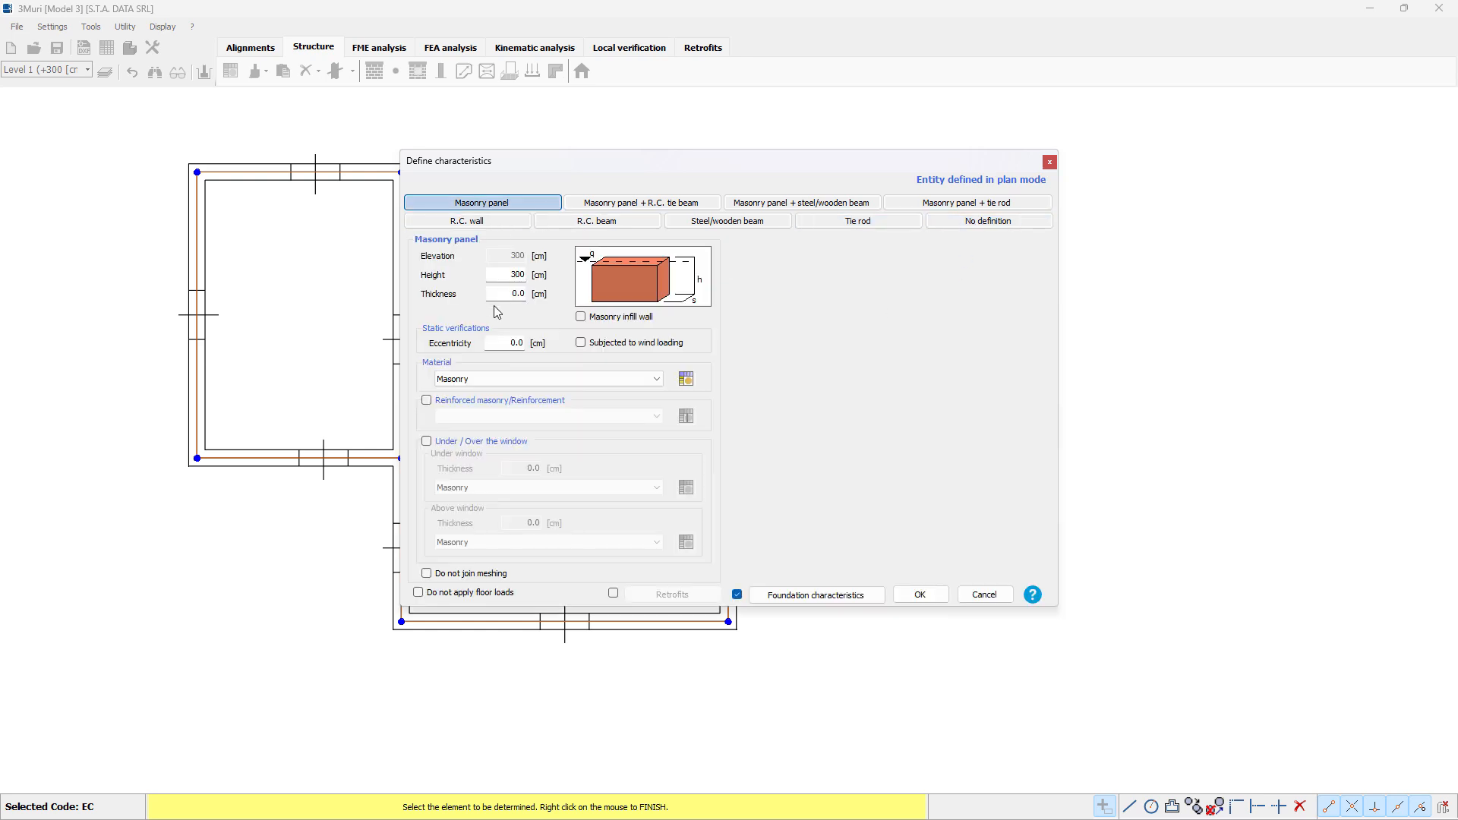
click(520, 295)
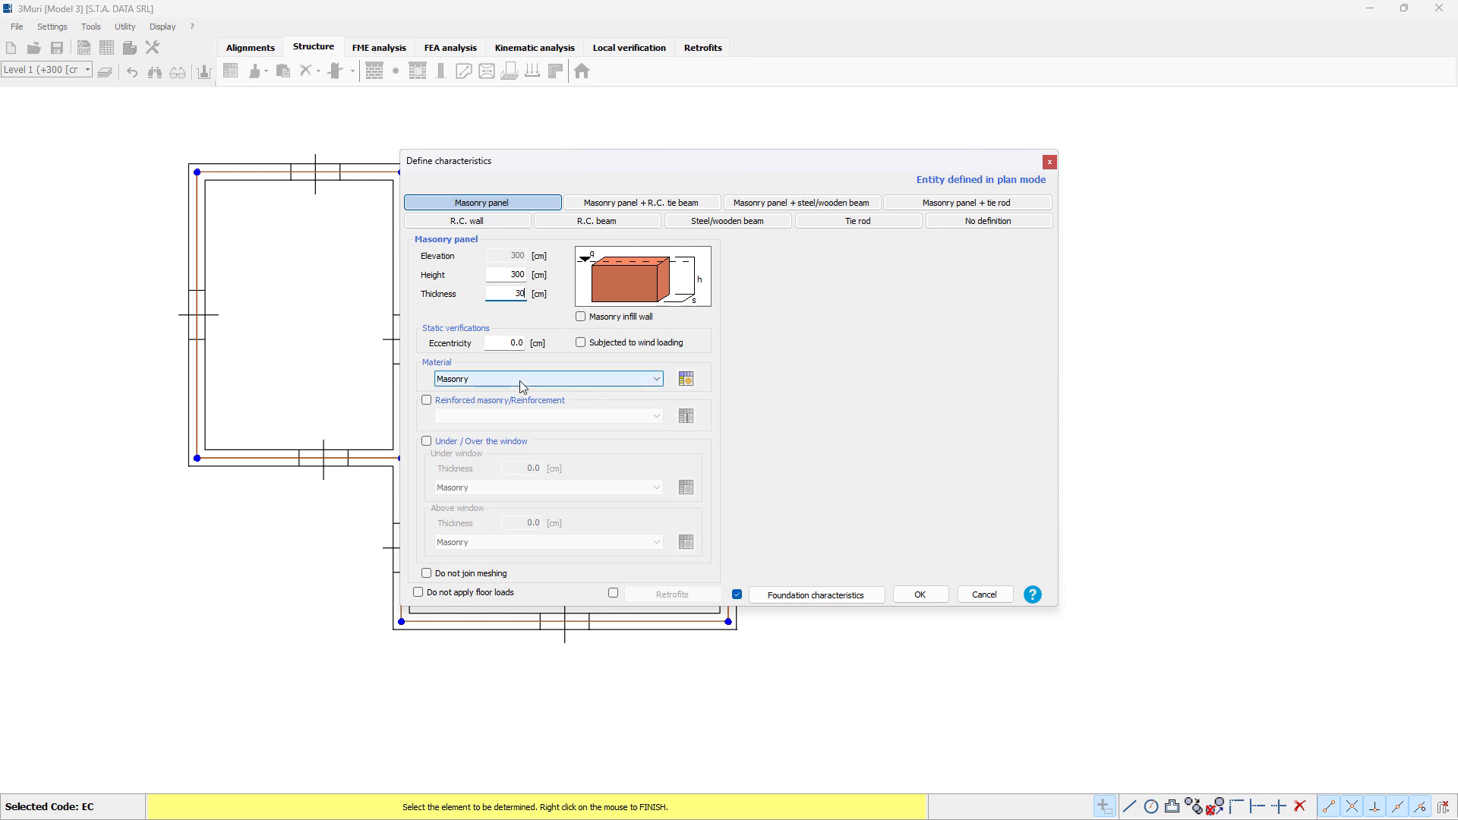
click(686, 378)
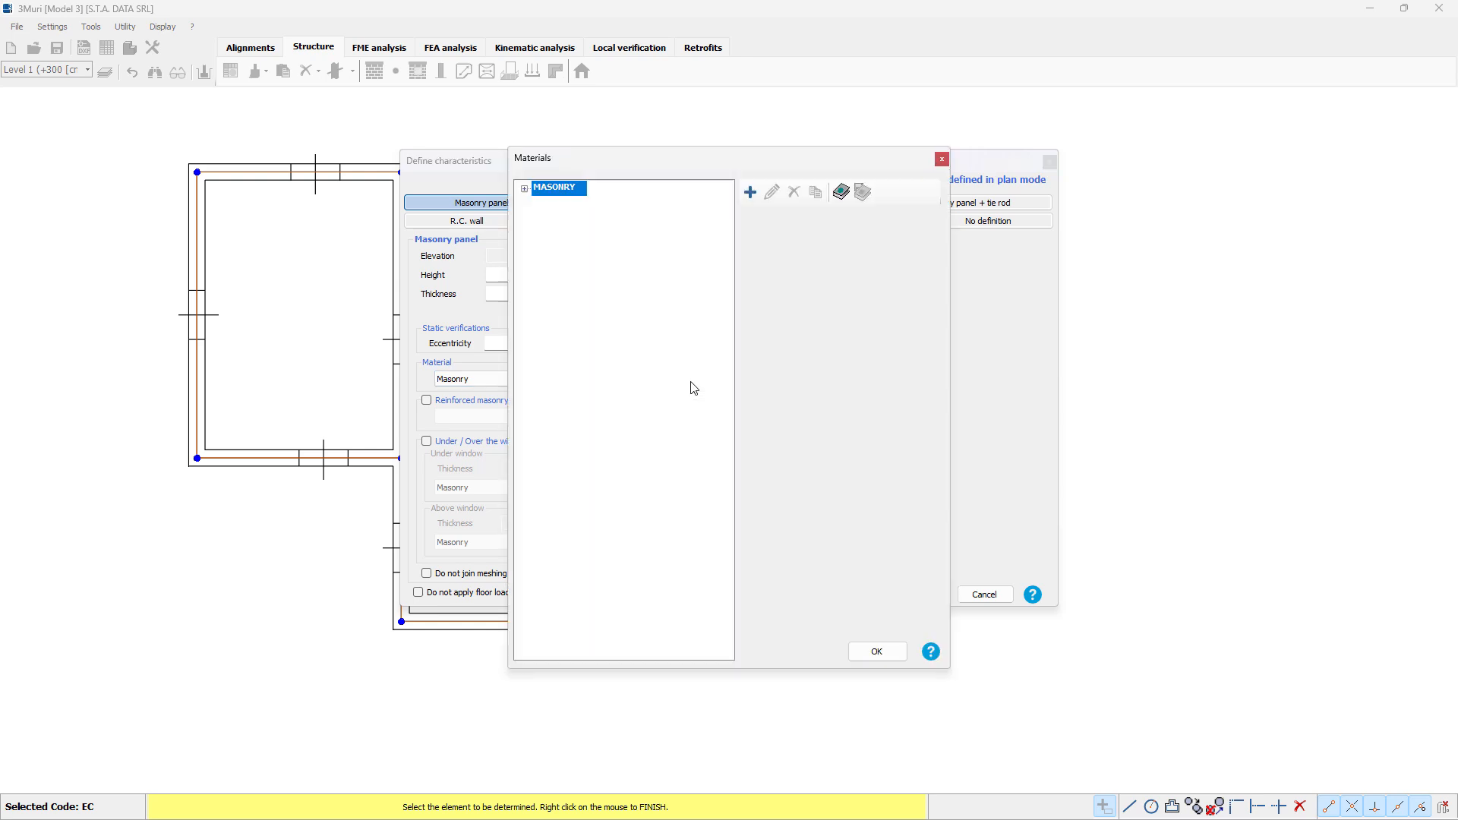
click(525, 189)
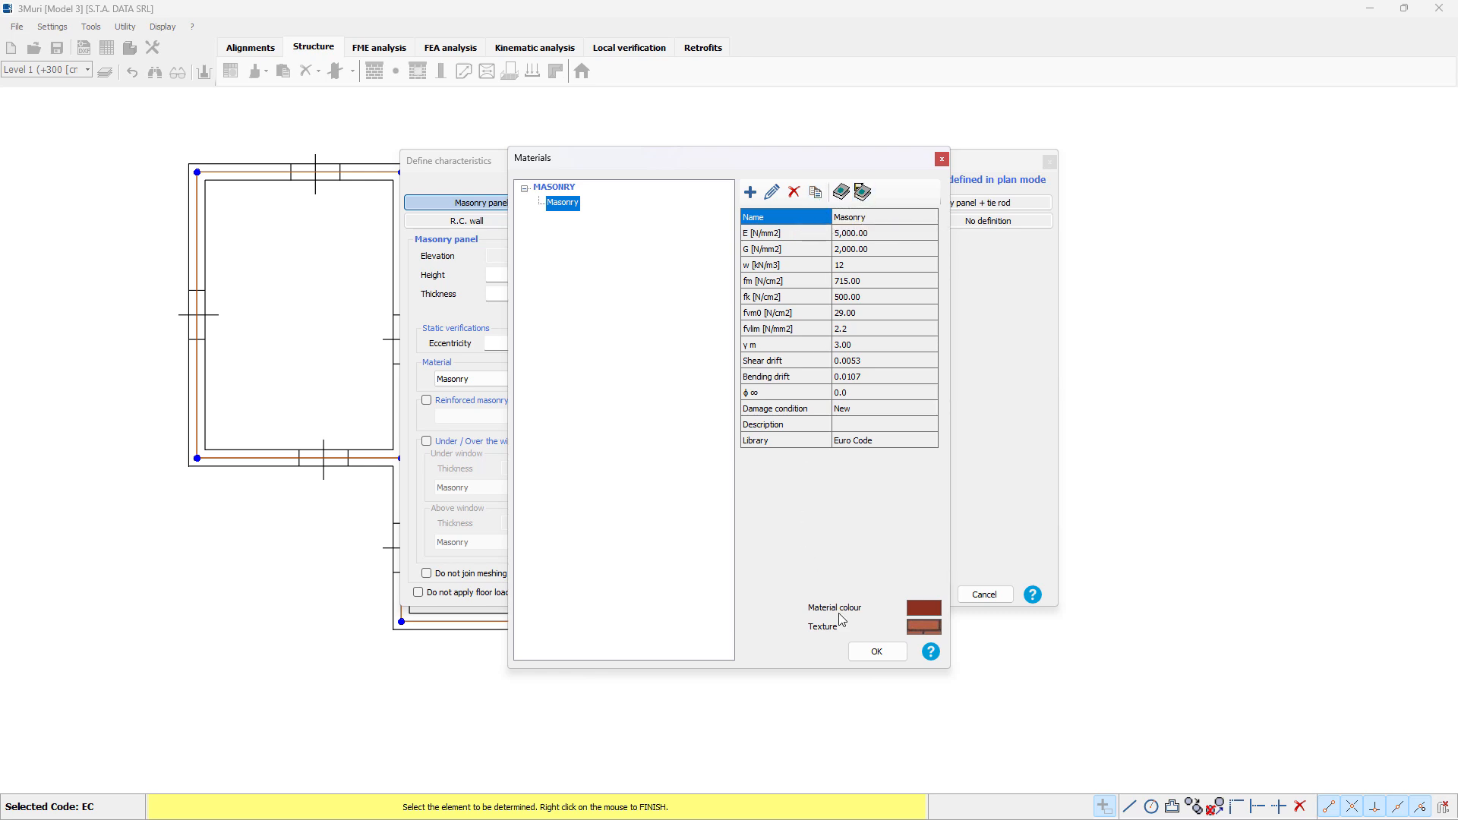
click(878, 652)
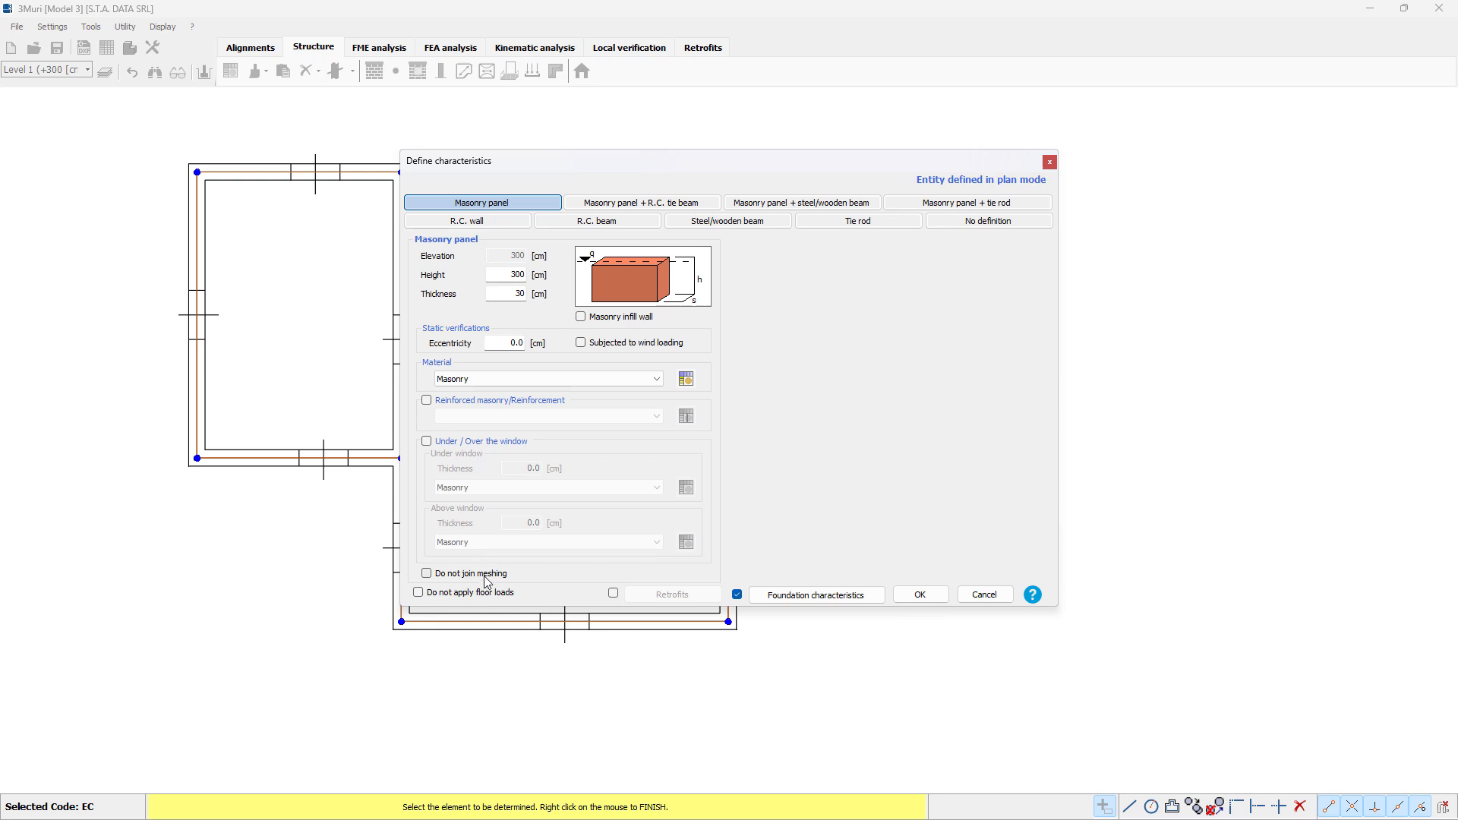
click(826, 598)
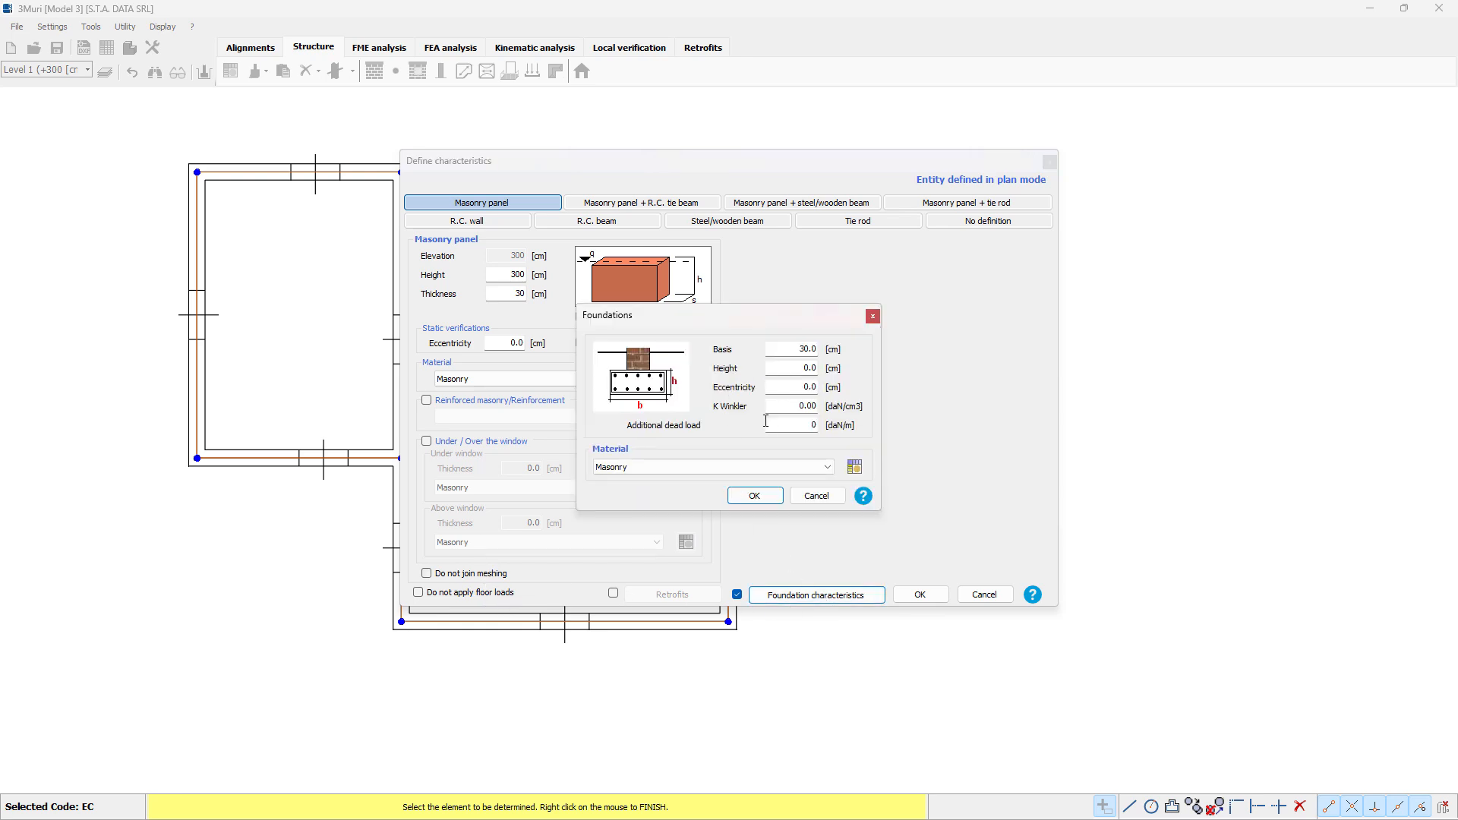
click(874, 317)
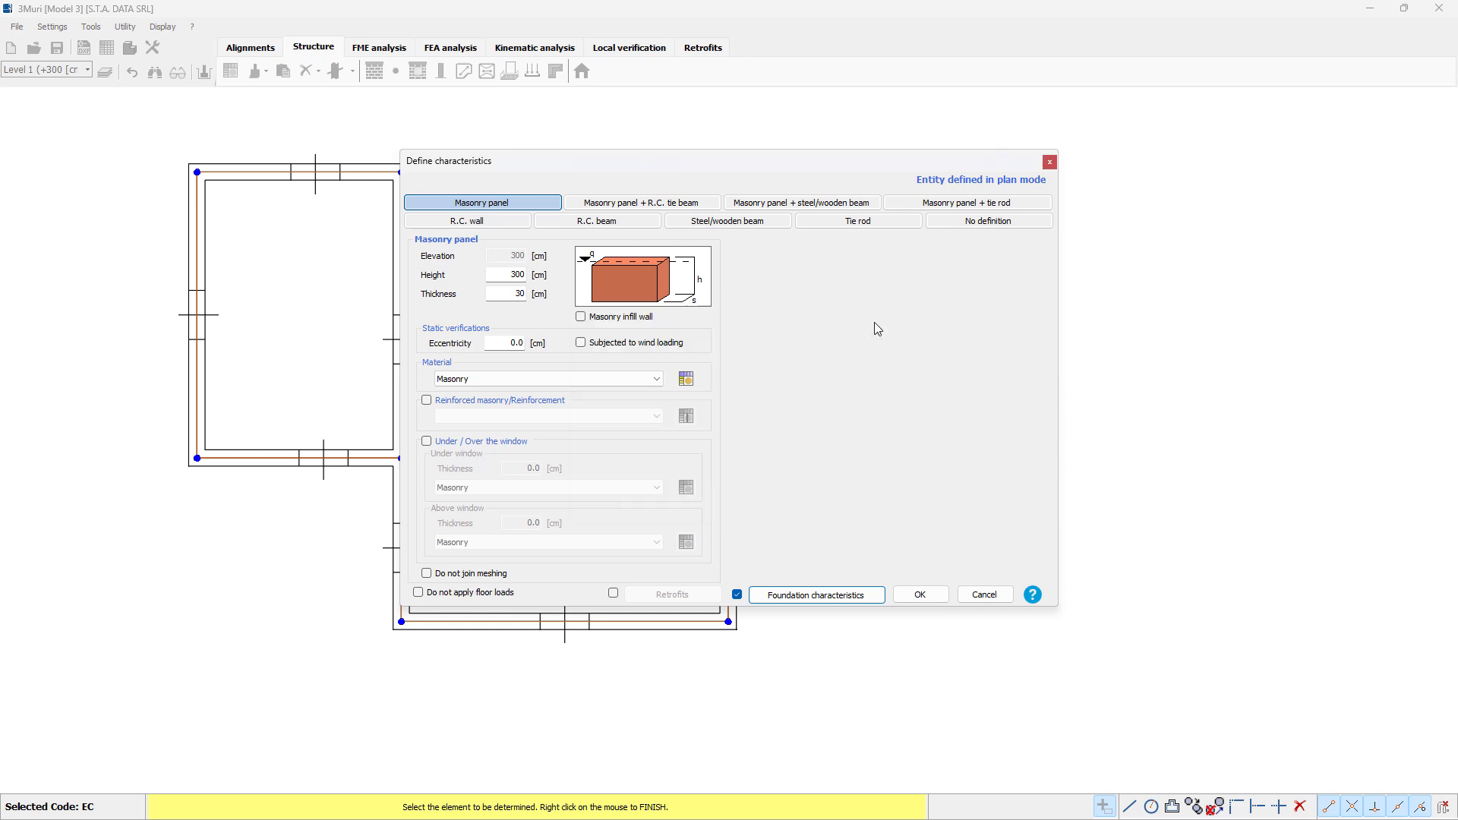
click(941, 602)
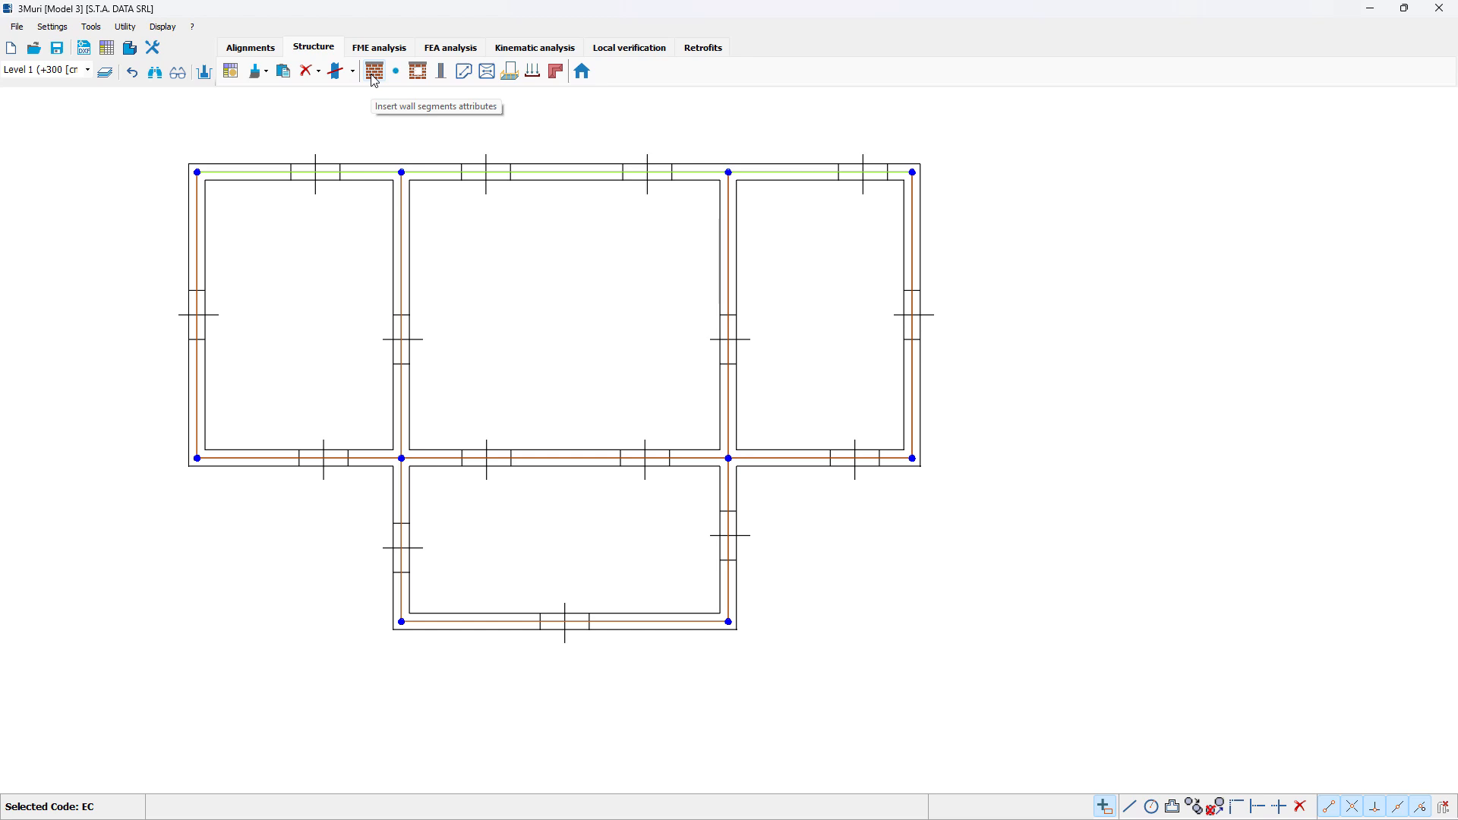
mouse_move(423, 172)
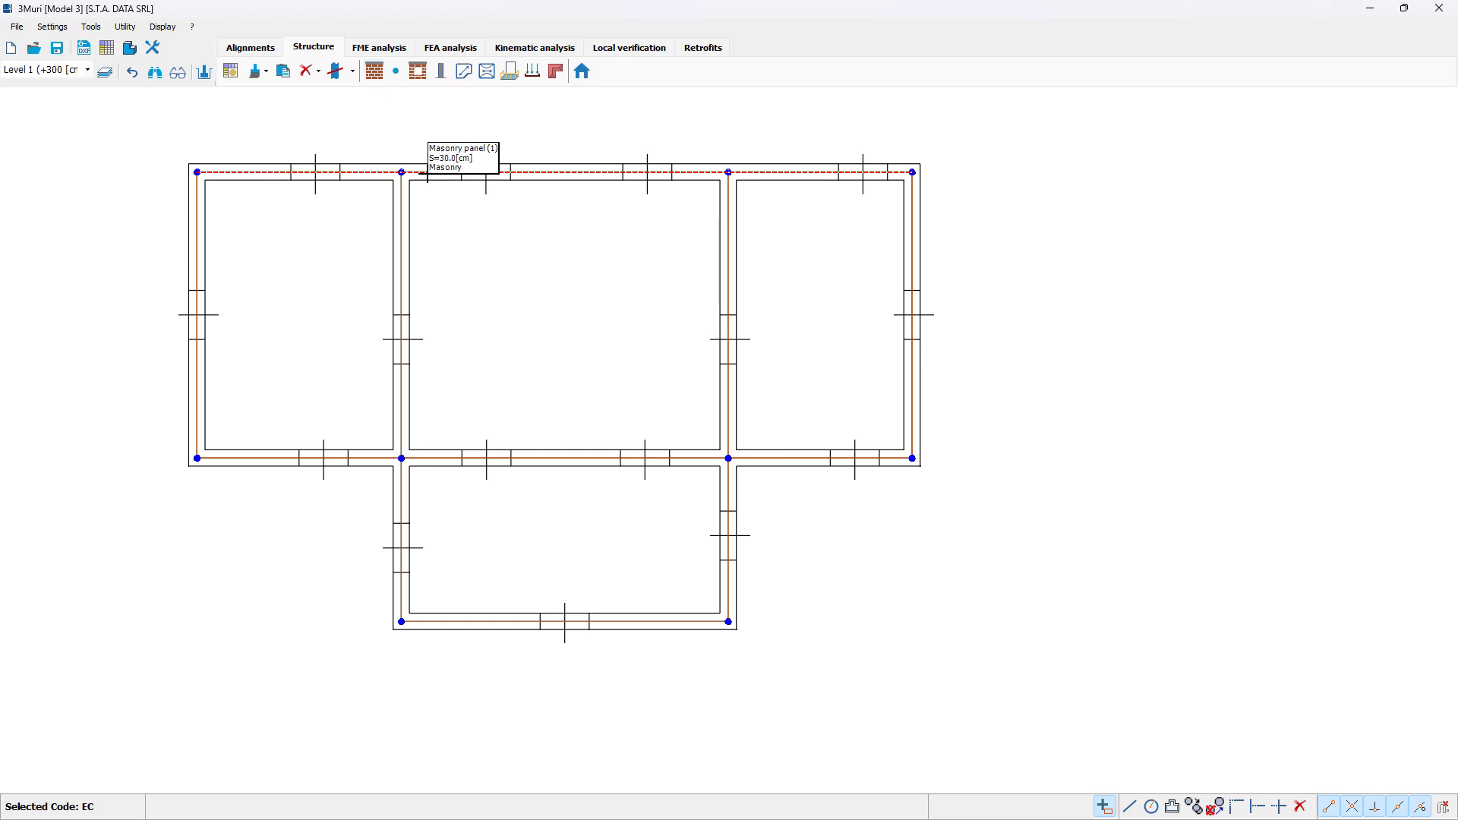
click(425, 173)
Step: Select all remaining wall segments below the uppermost wall together and define them as masonry panels with their thickness
click(374, 70)
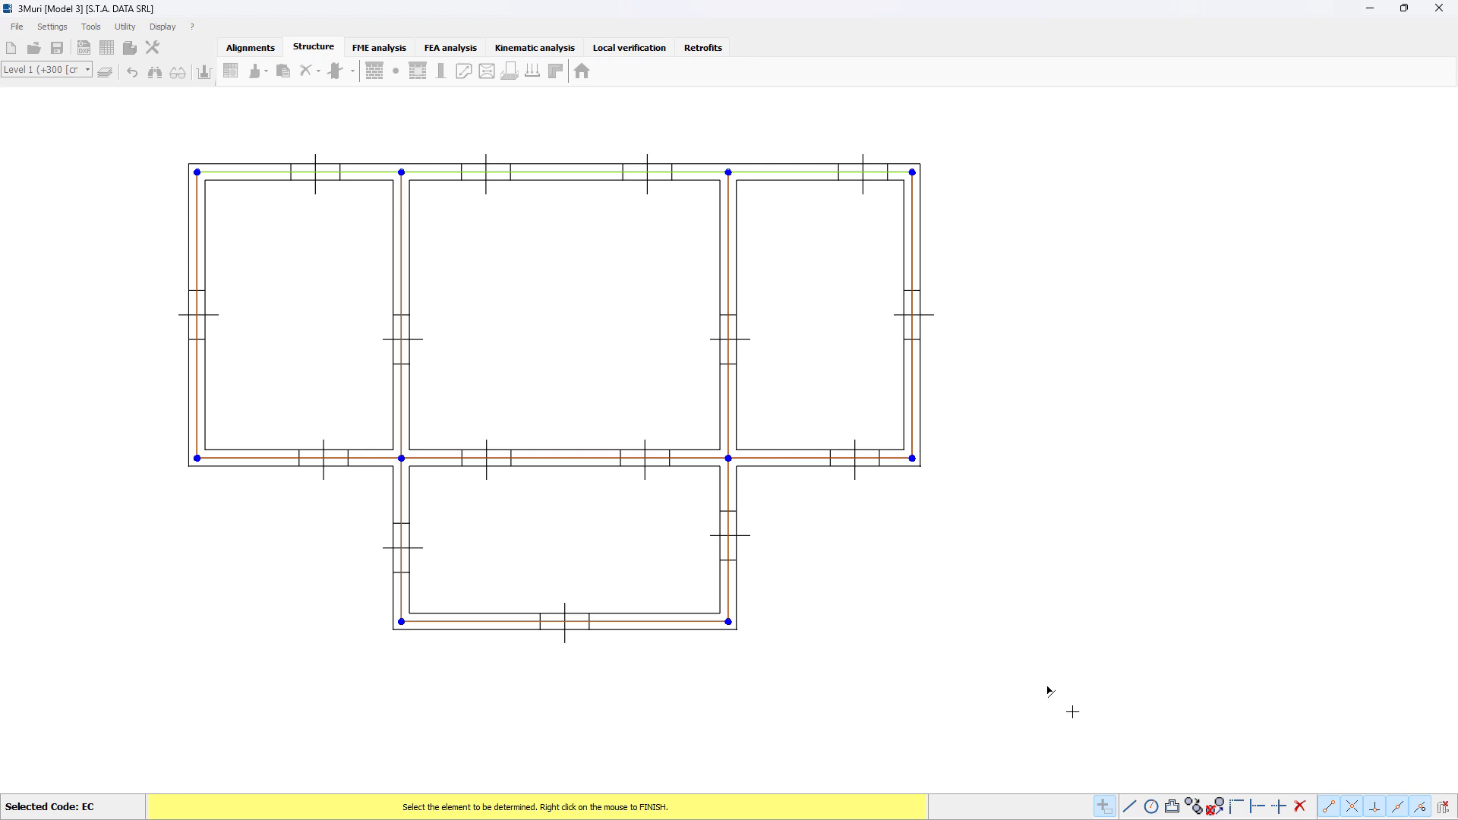
drag(1073, 712, 146, 244)
right_click(144, 241)
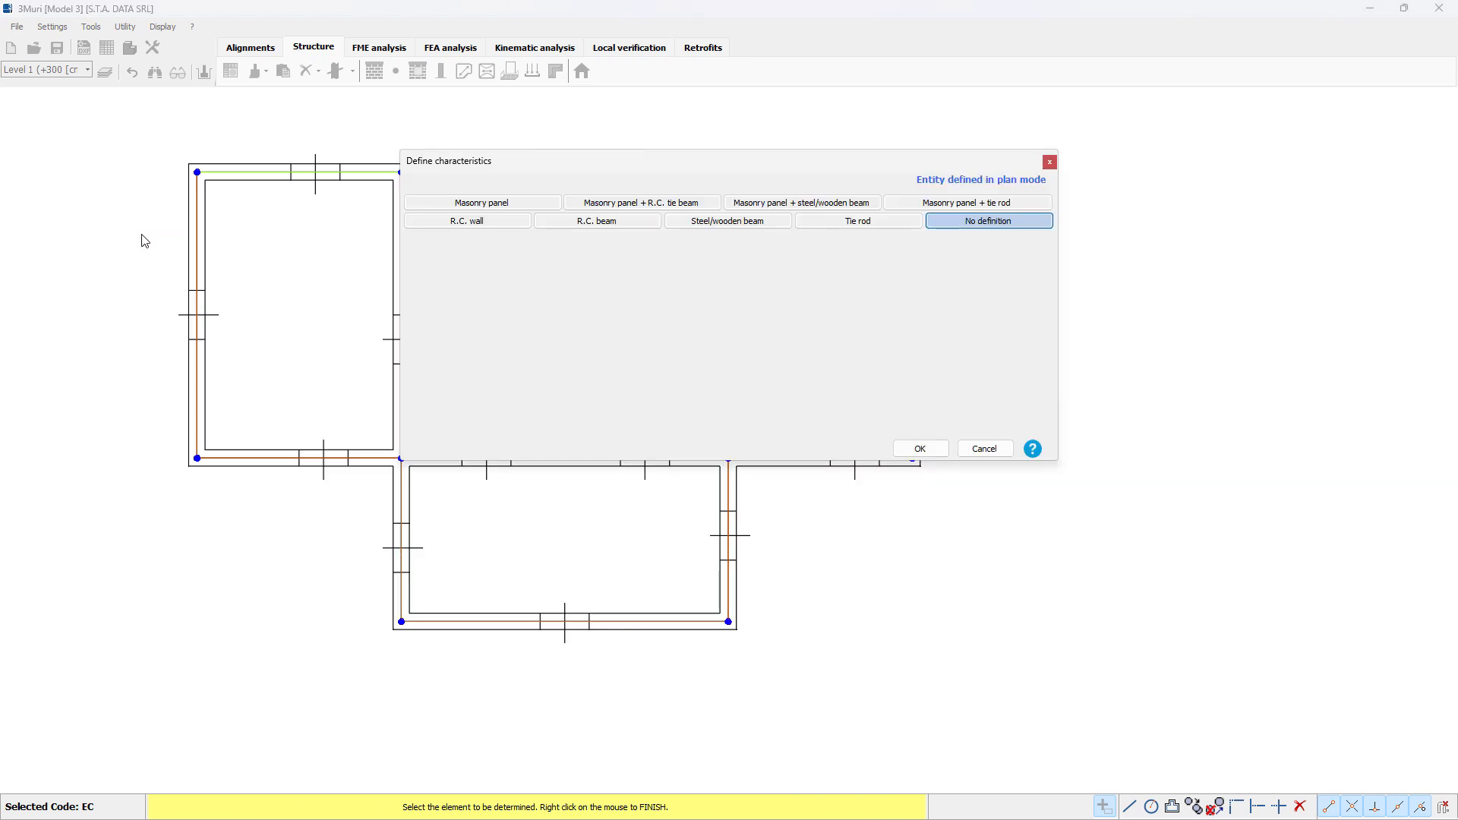
click(472, 206)
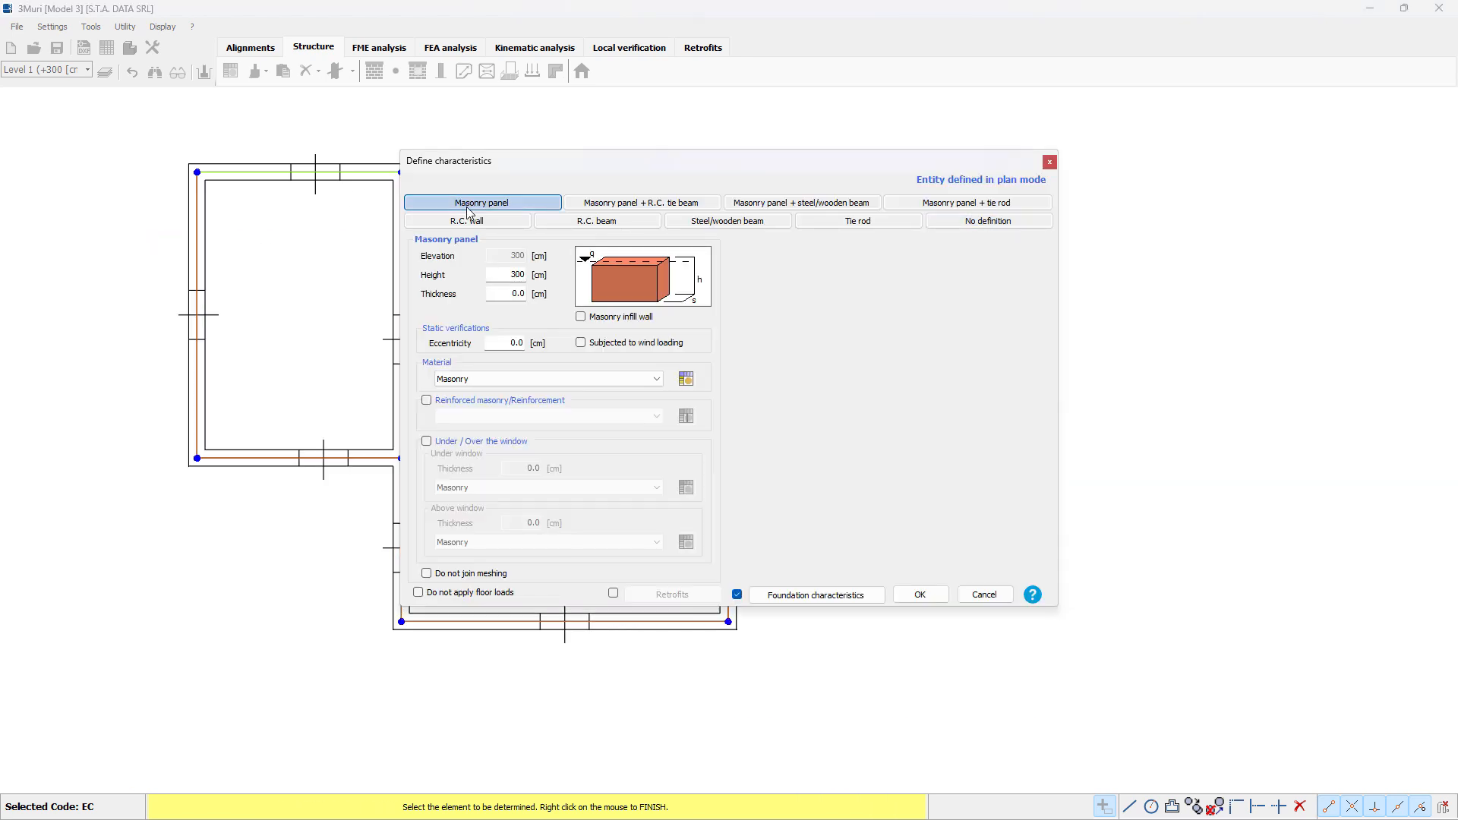
double_click(512, 294)
click(920, 595)
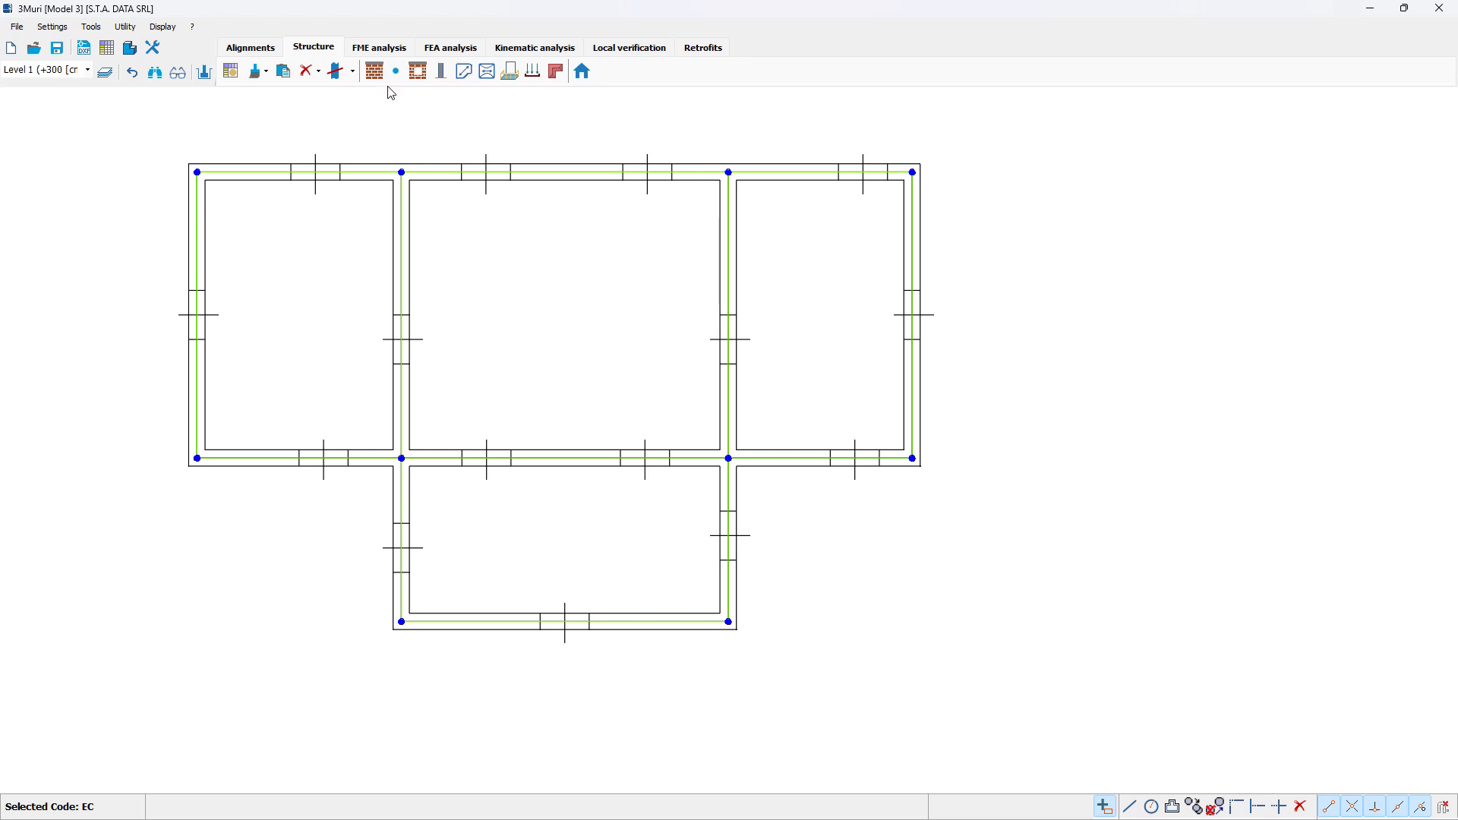
Step: Insert four centre-aligned single-point openings with h1 90, h2 150 and a 120 cm at the window marks along the uppermost wall
click(419, 76)
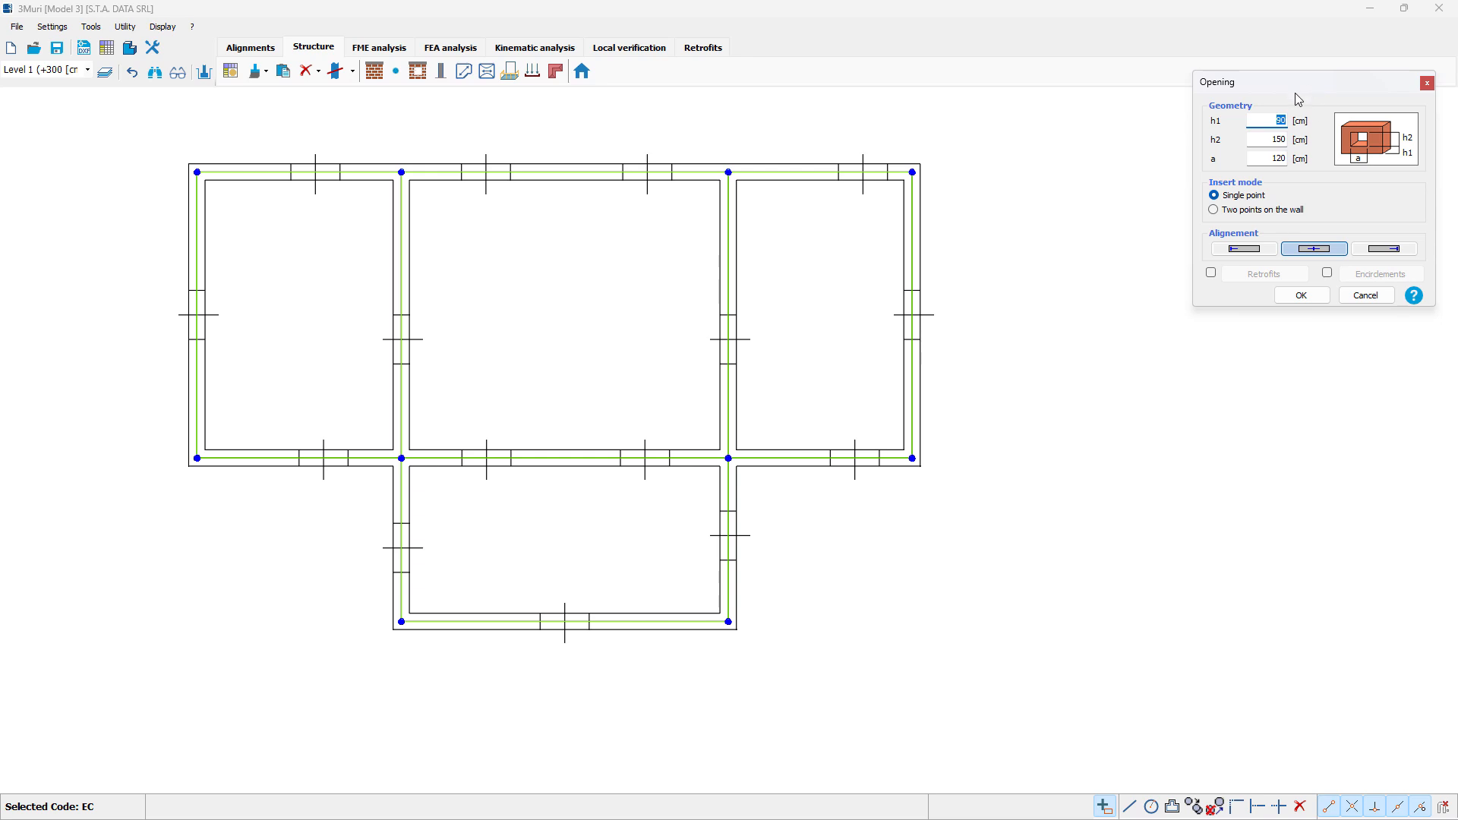
drag(1308, 89, 1137, 184)
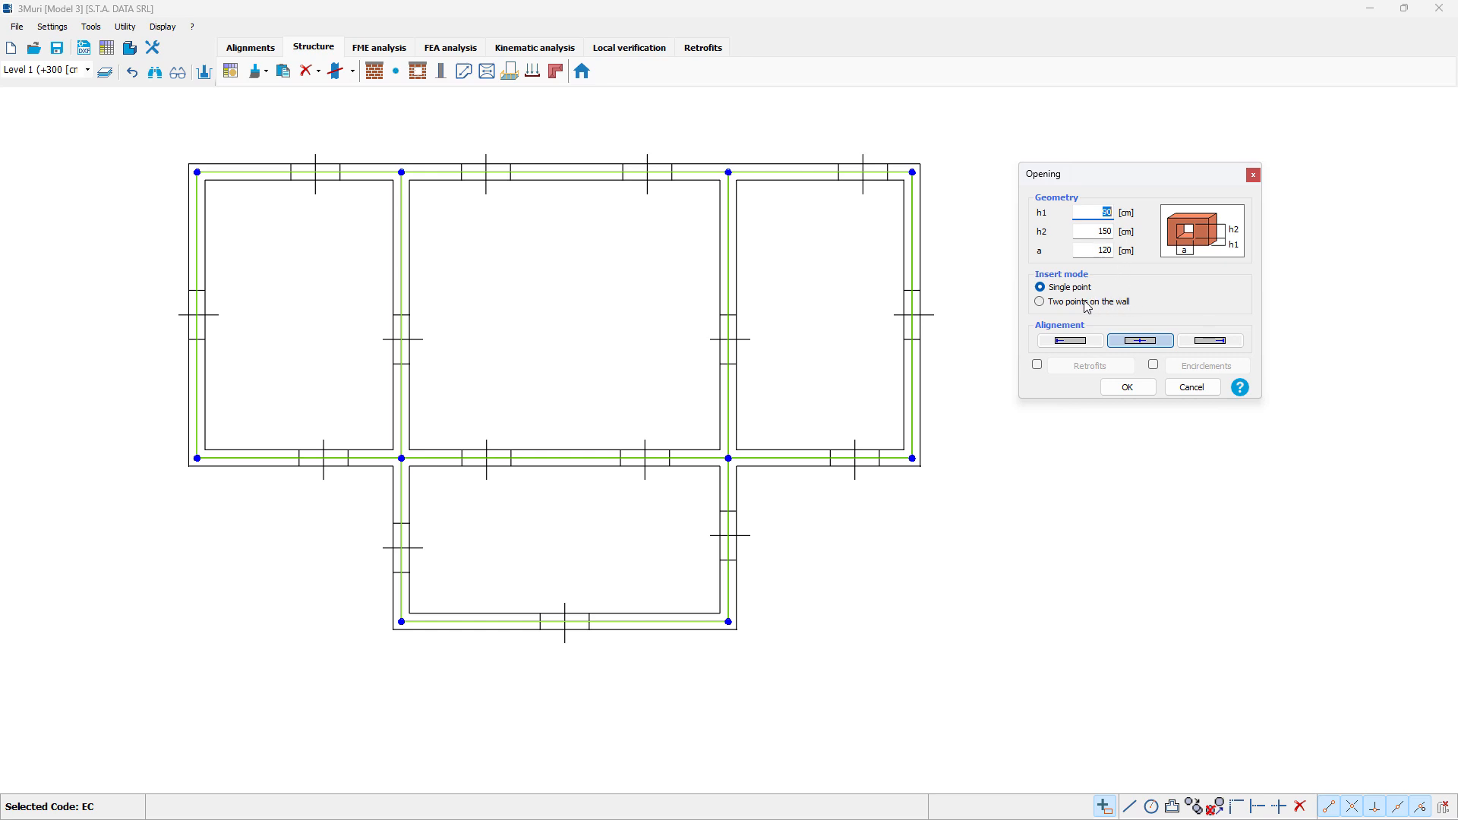
click(1128, 388)
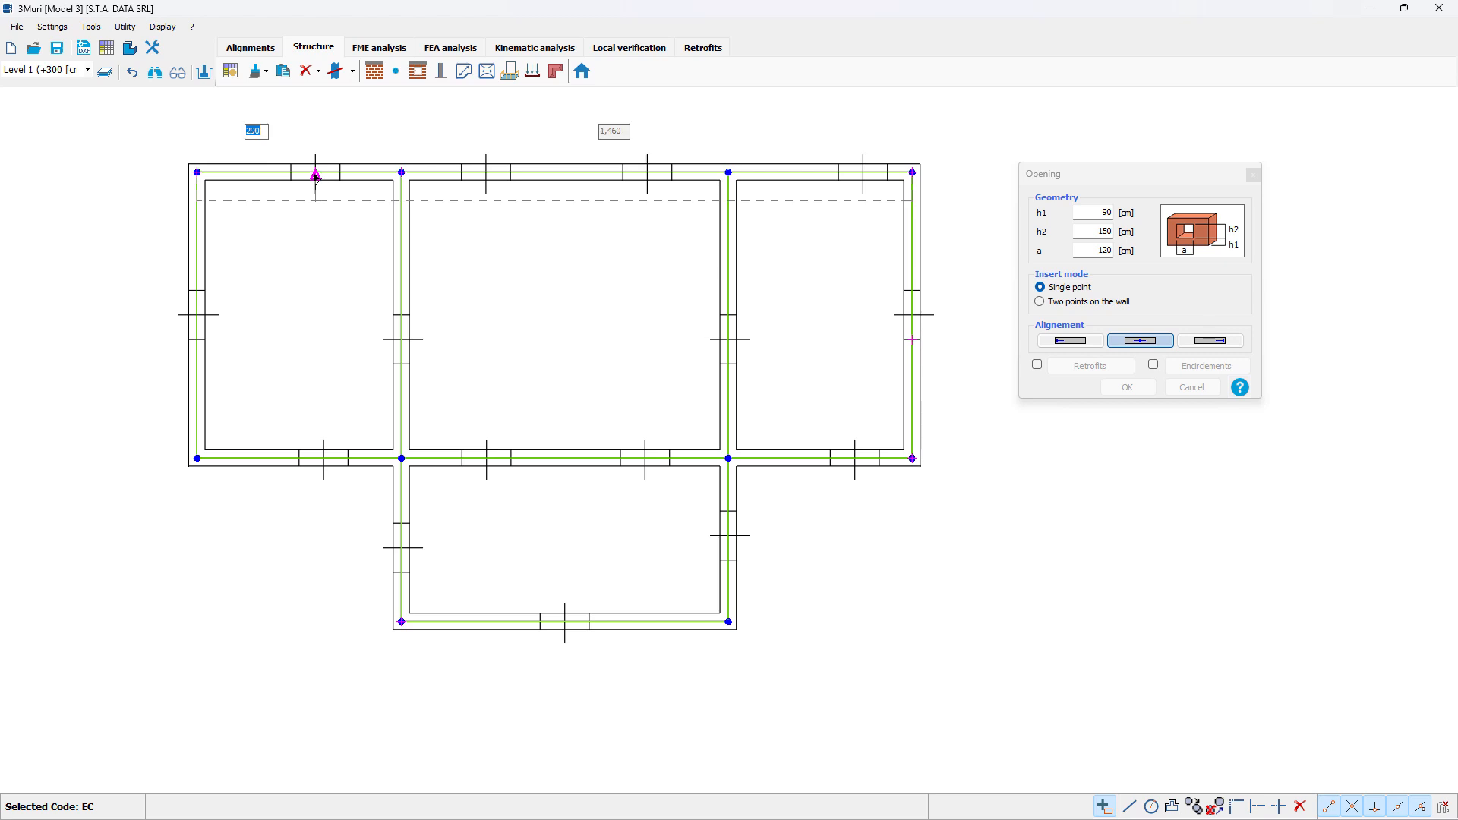
click(316, 176)
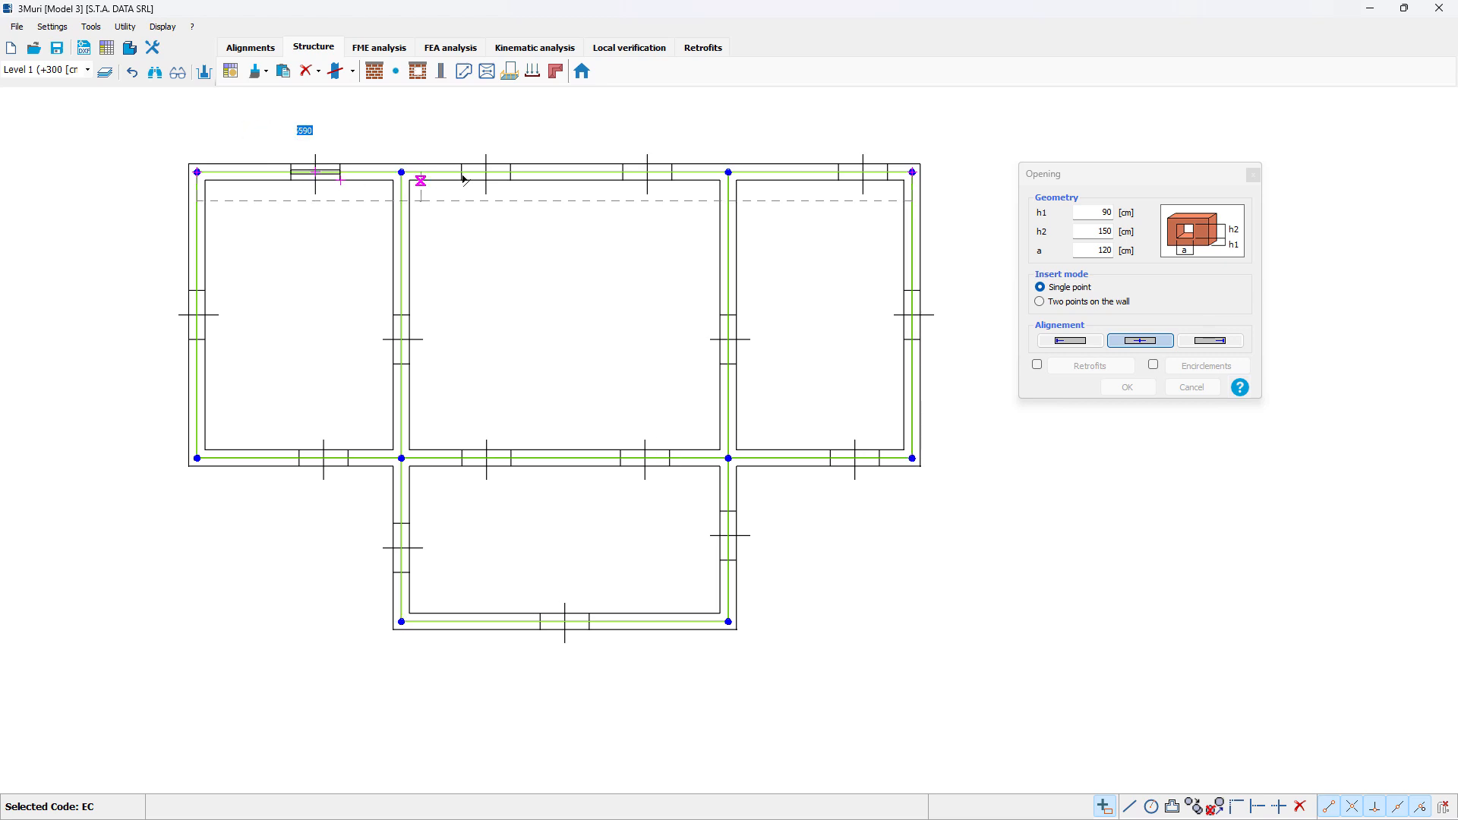
click(487, 175)
click(648, 174)
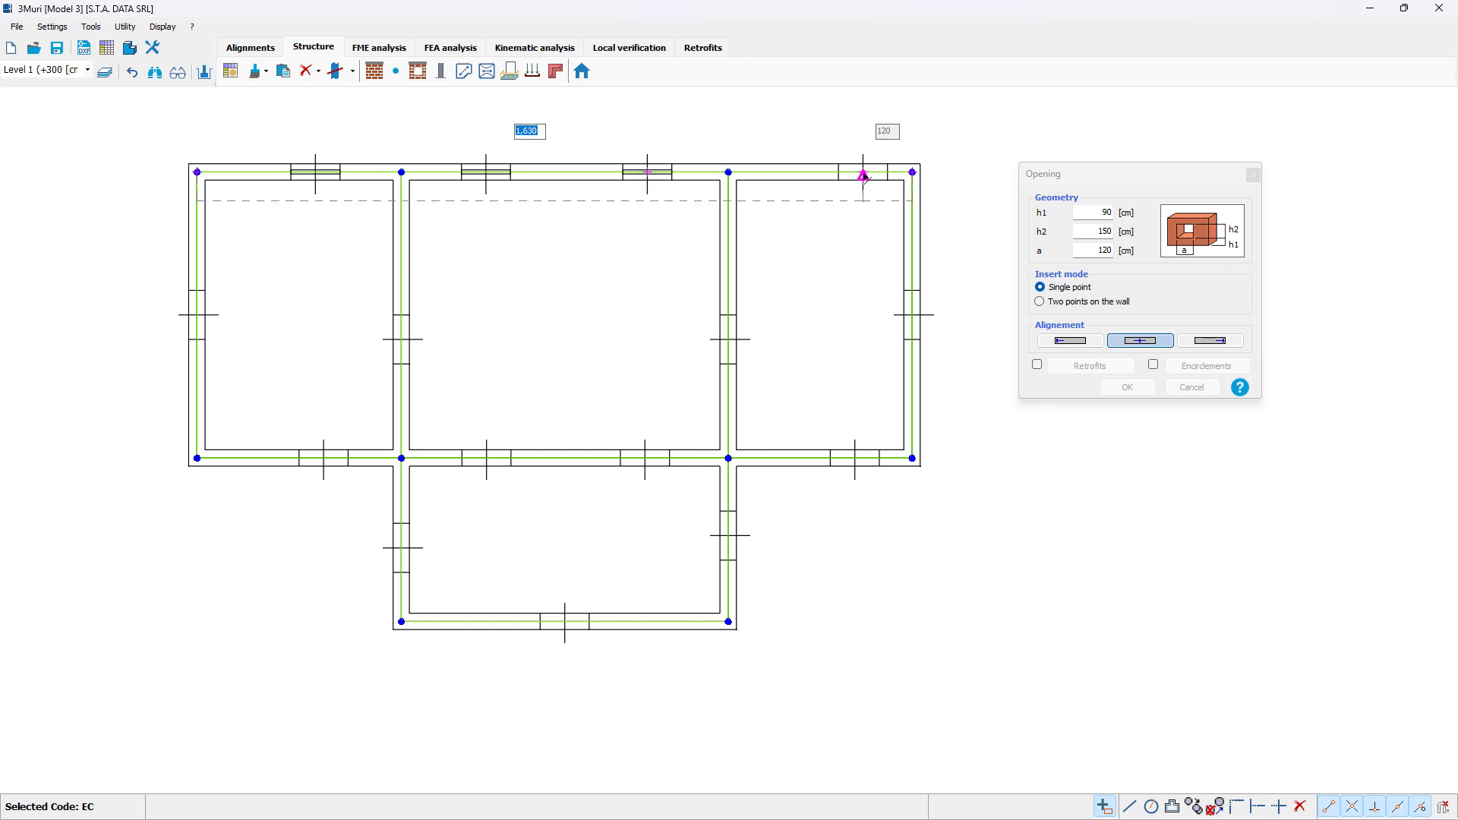
click(864, 176)
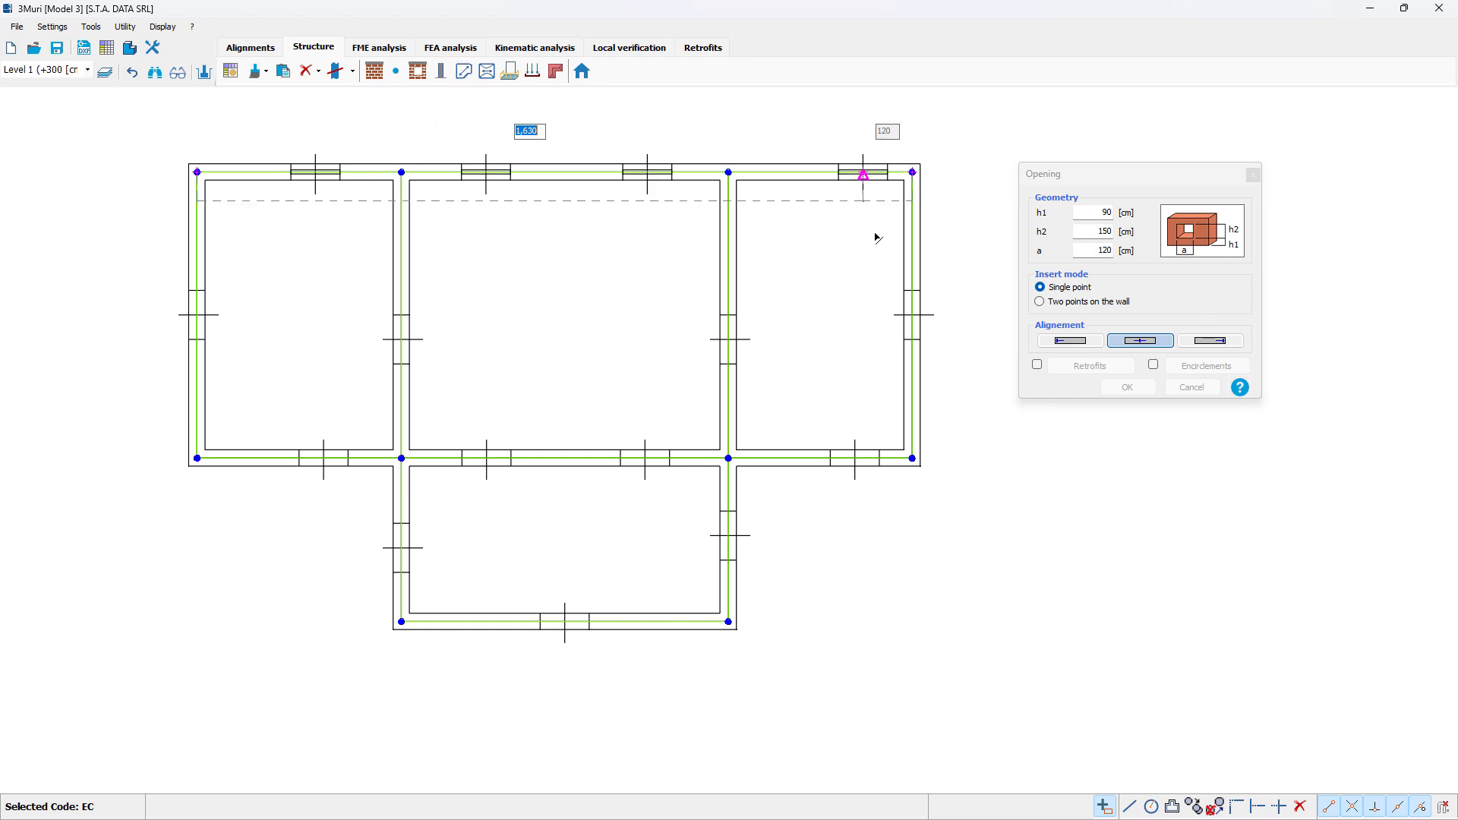
Step: Insert the same window opening in both outer bays of the main lower wall, the projecting room's three outer walls and the left outer wall
click(856, 459)
scroll(604, 484, up, 1)
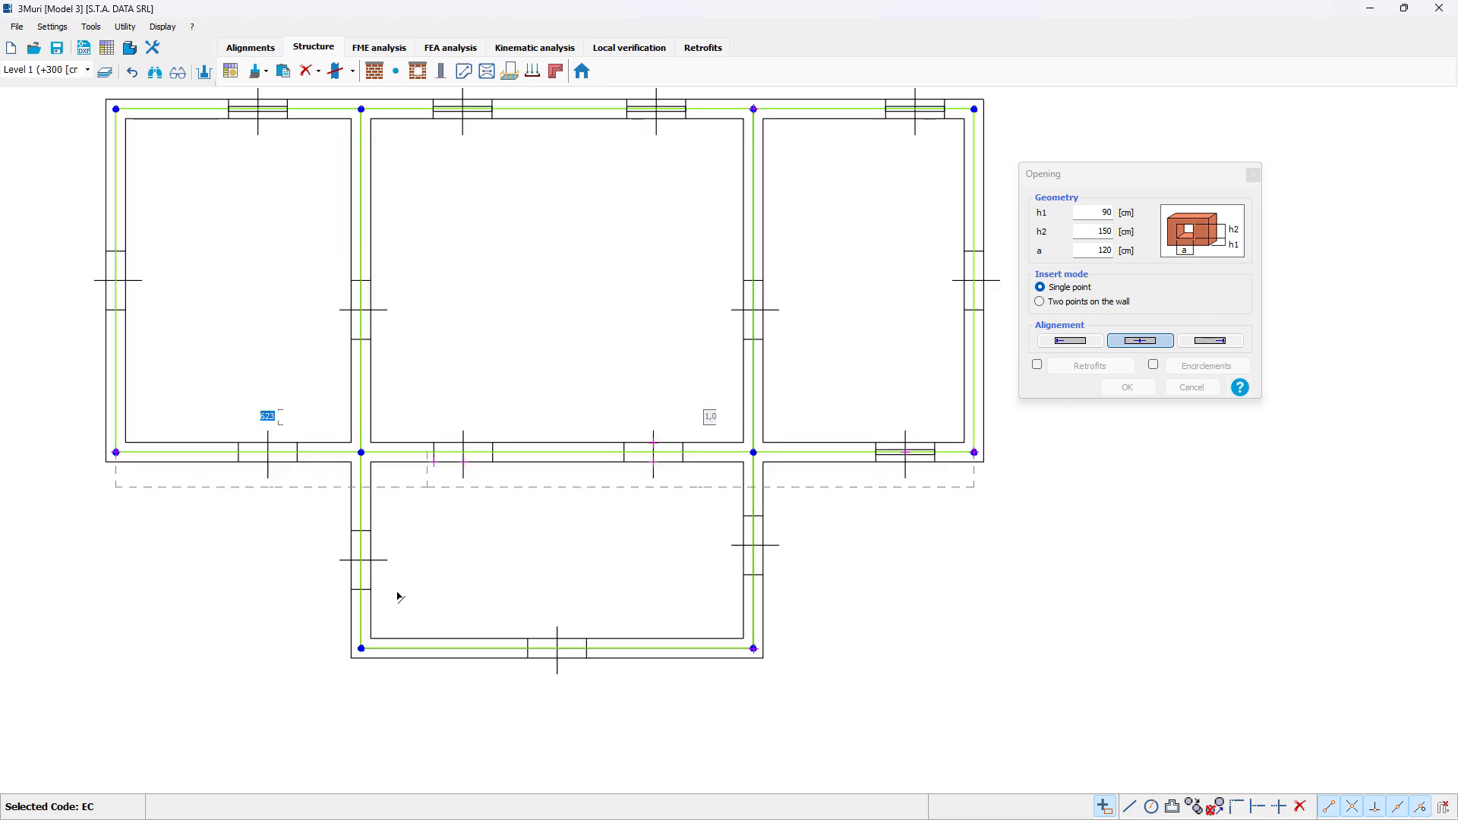
click(363, 562)
click(557, 650)
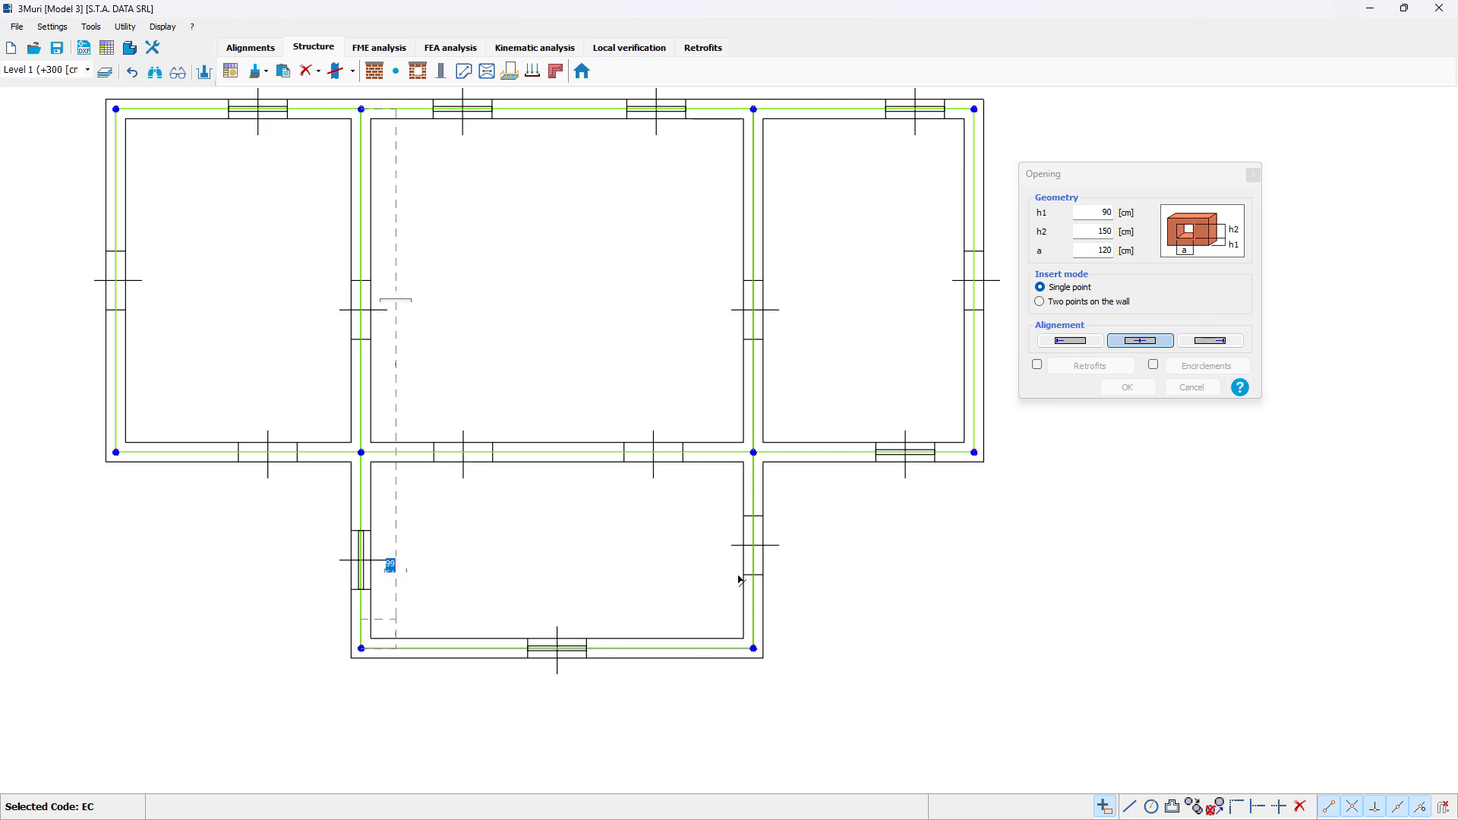
click(753, 547)
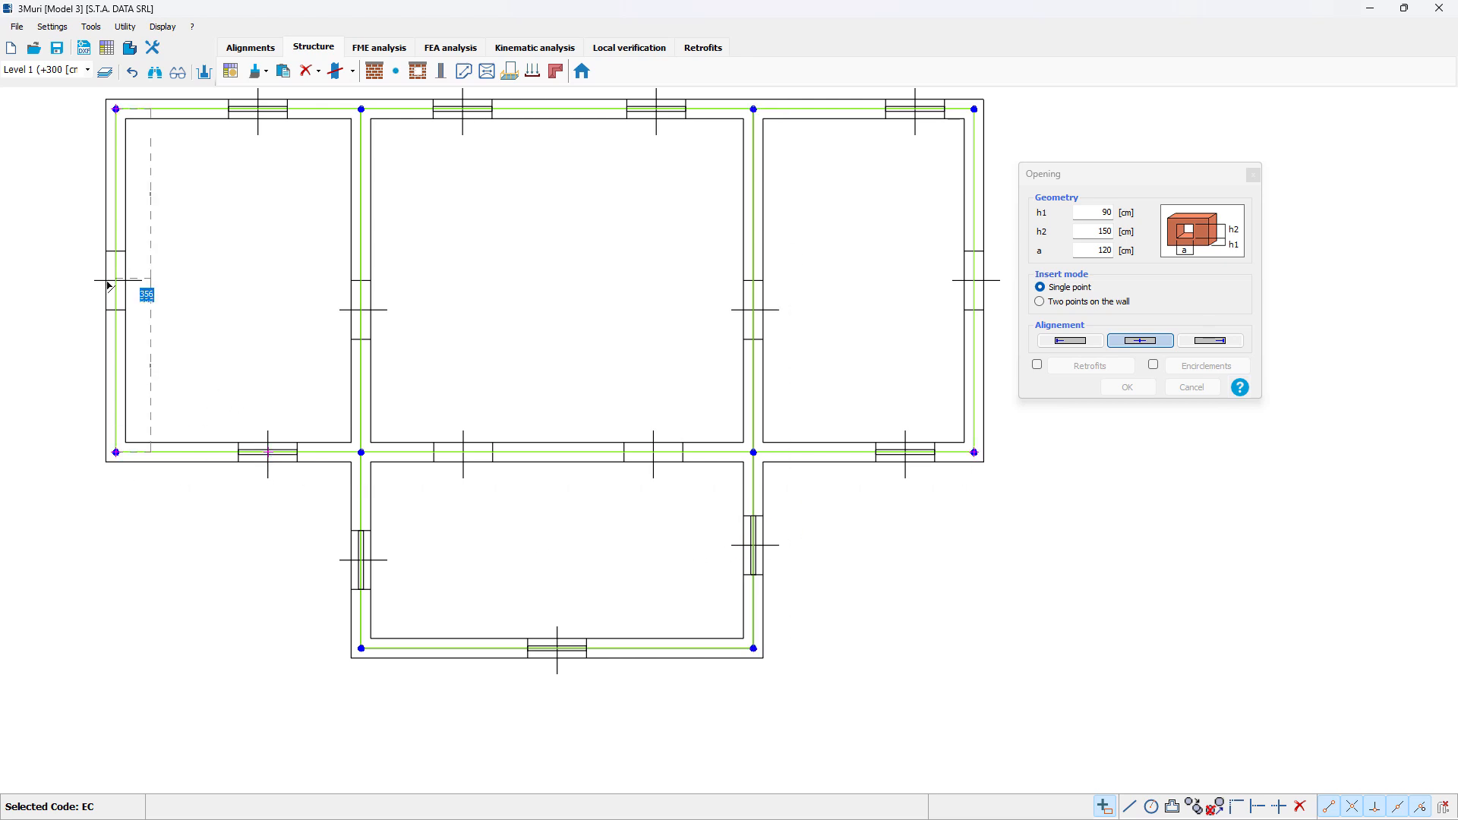
click(117, 288)
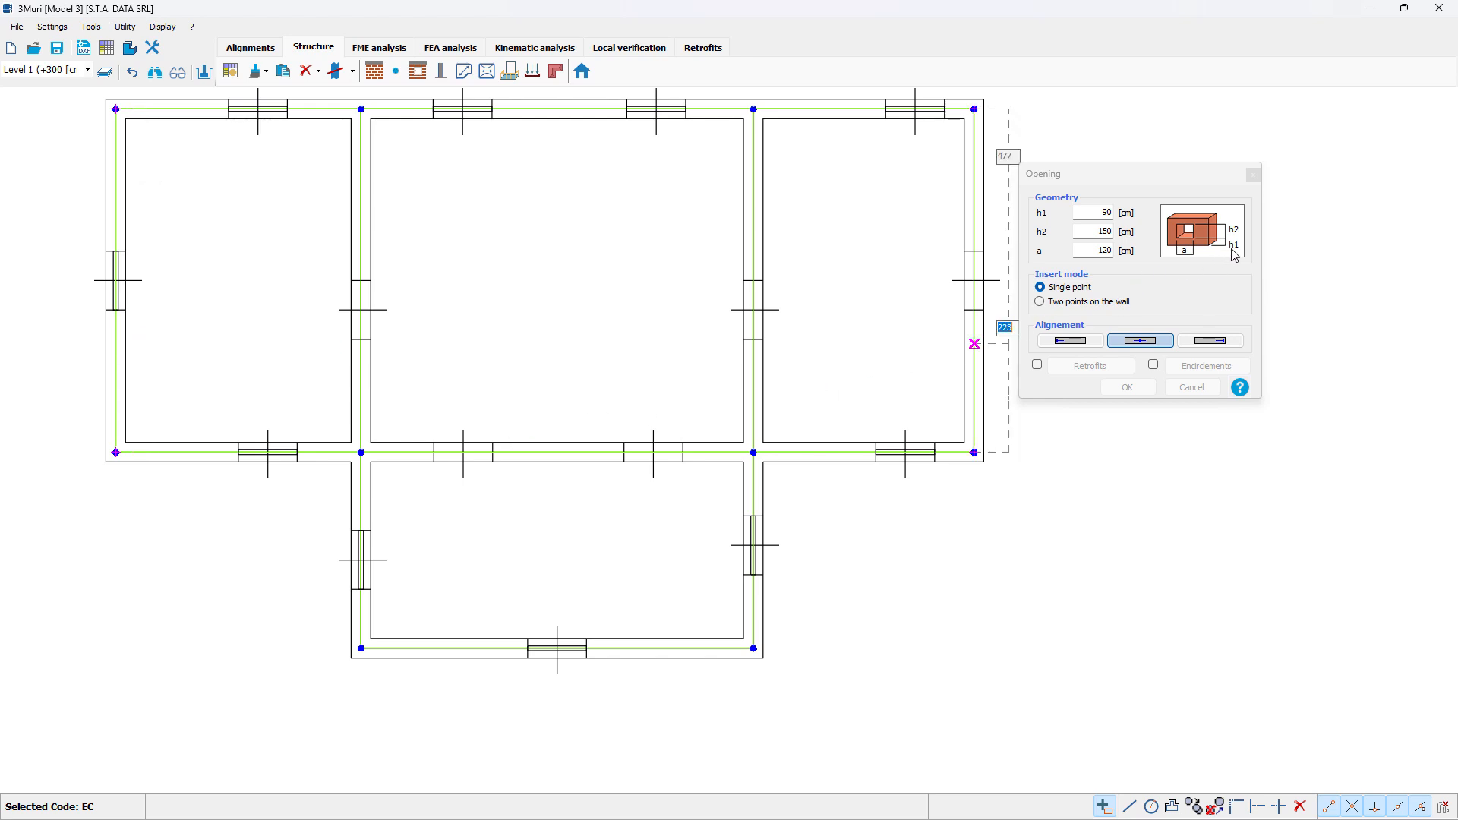
Step: Insert door openings with h1 0, h2 200 and a 120 cm in the right outer wall, both inner cross walls and twice in the main lower wall's middle bay
click(1116, 215)
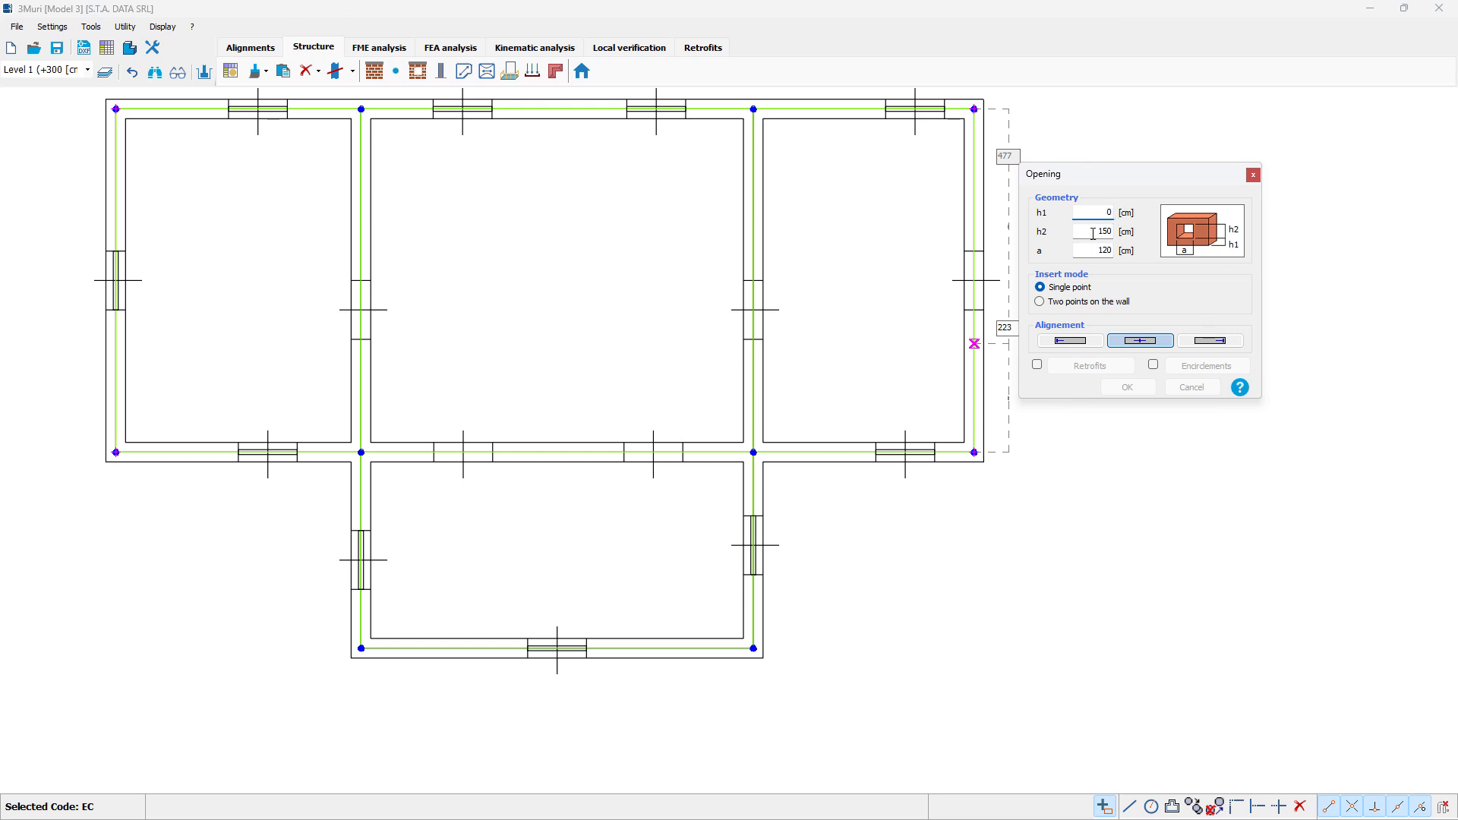
click(1094, 232)
click(978, 283)
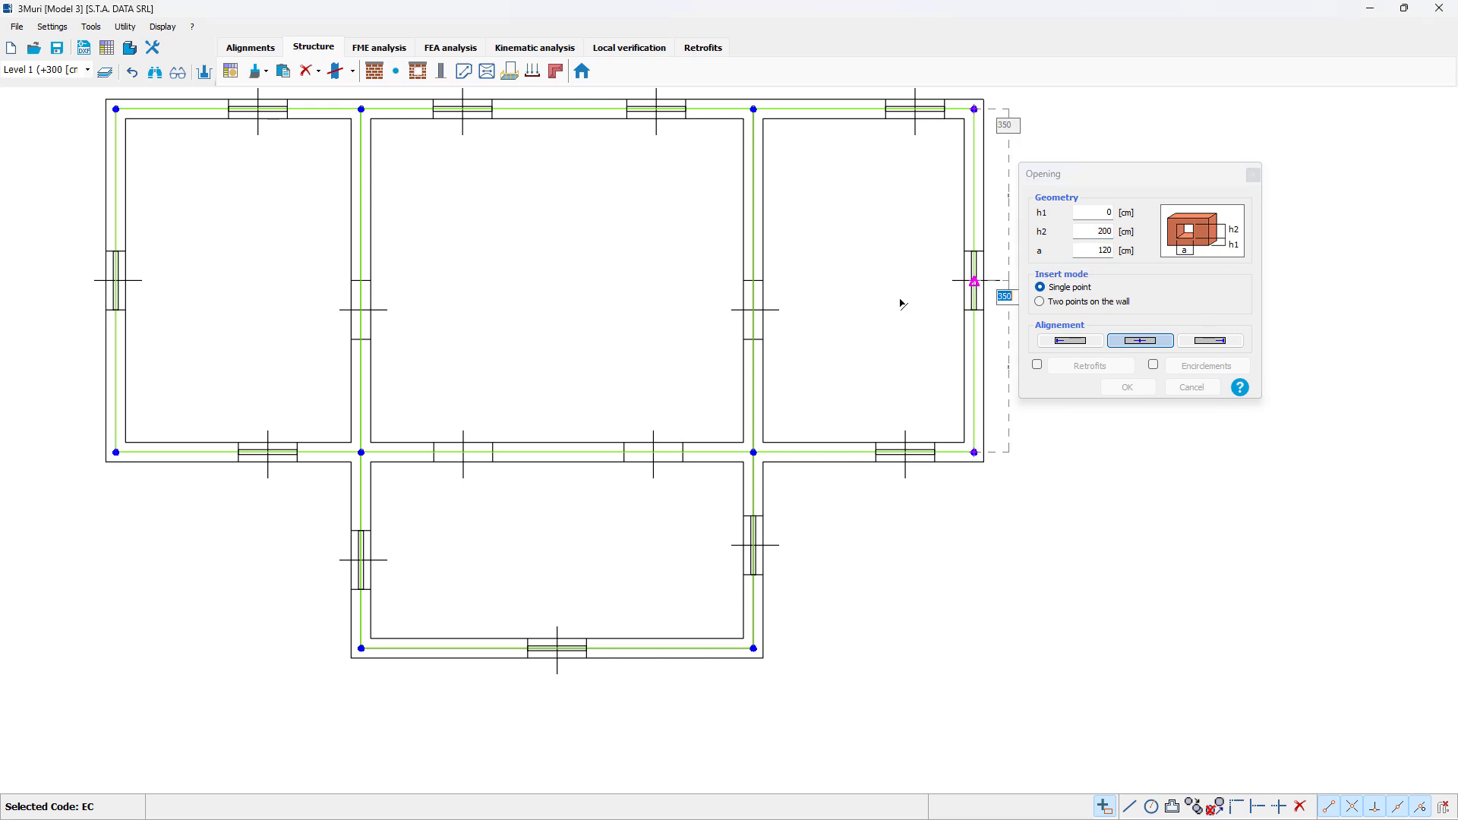
click(754, 307)
click(362, 310)
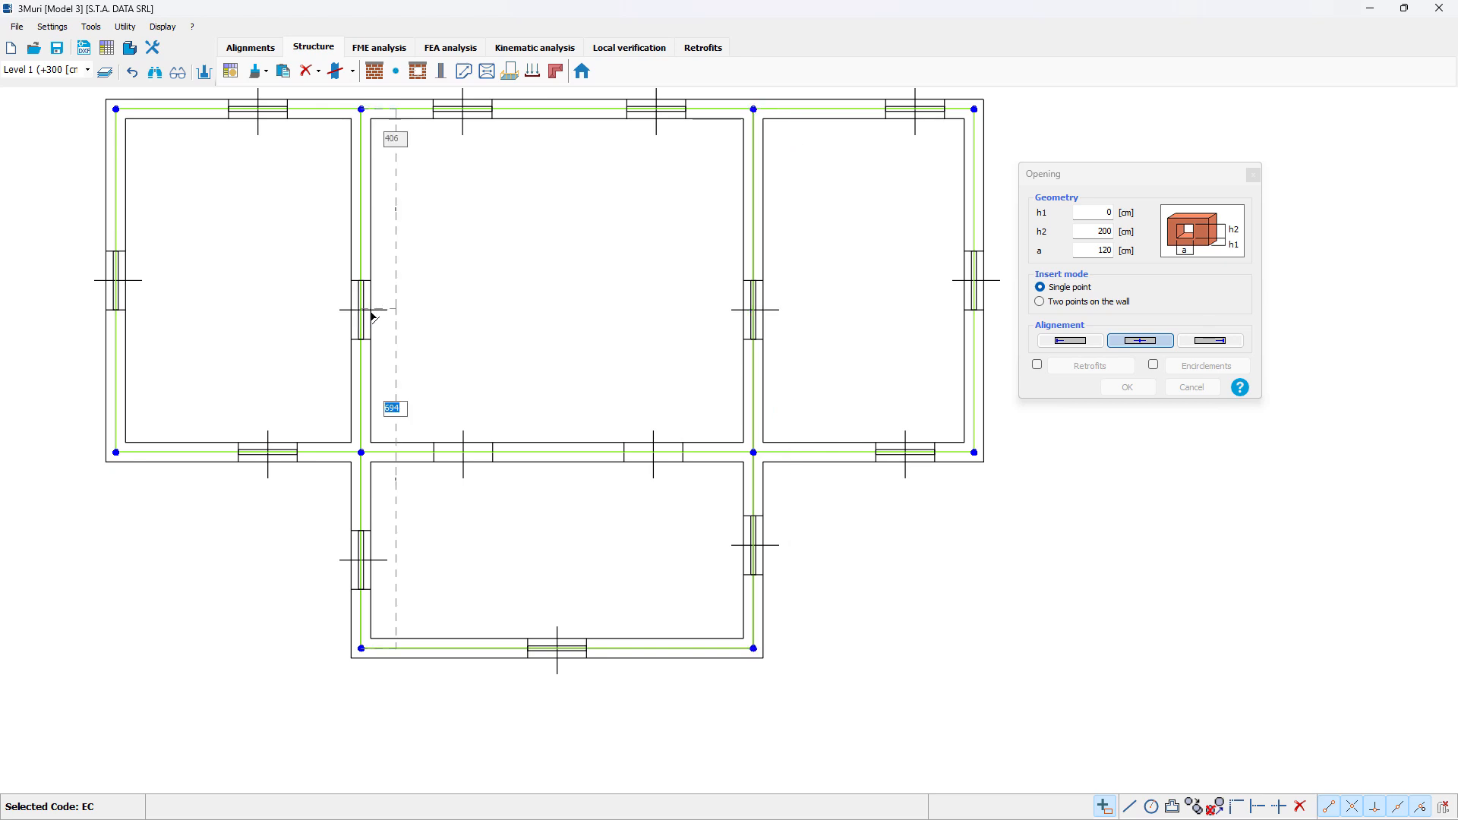
click(462, 453)
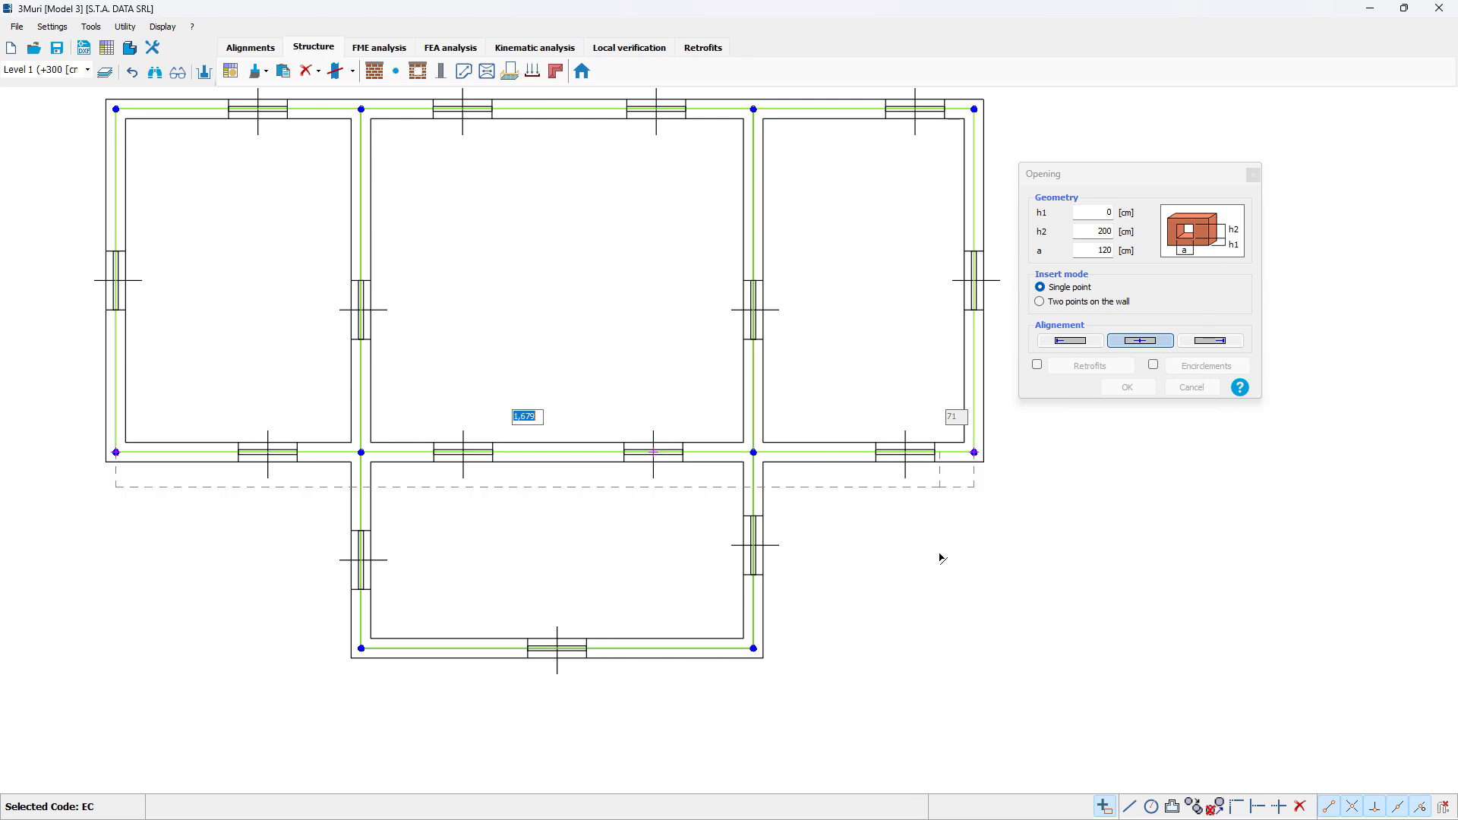
key(Escape)
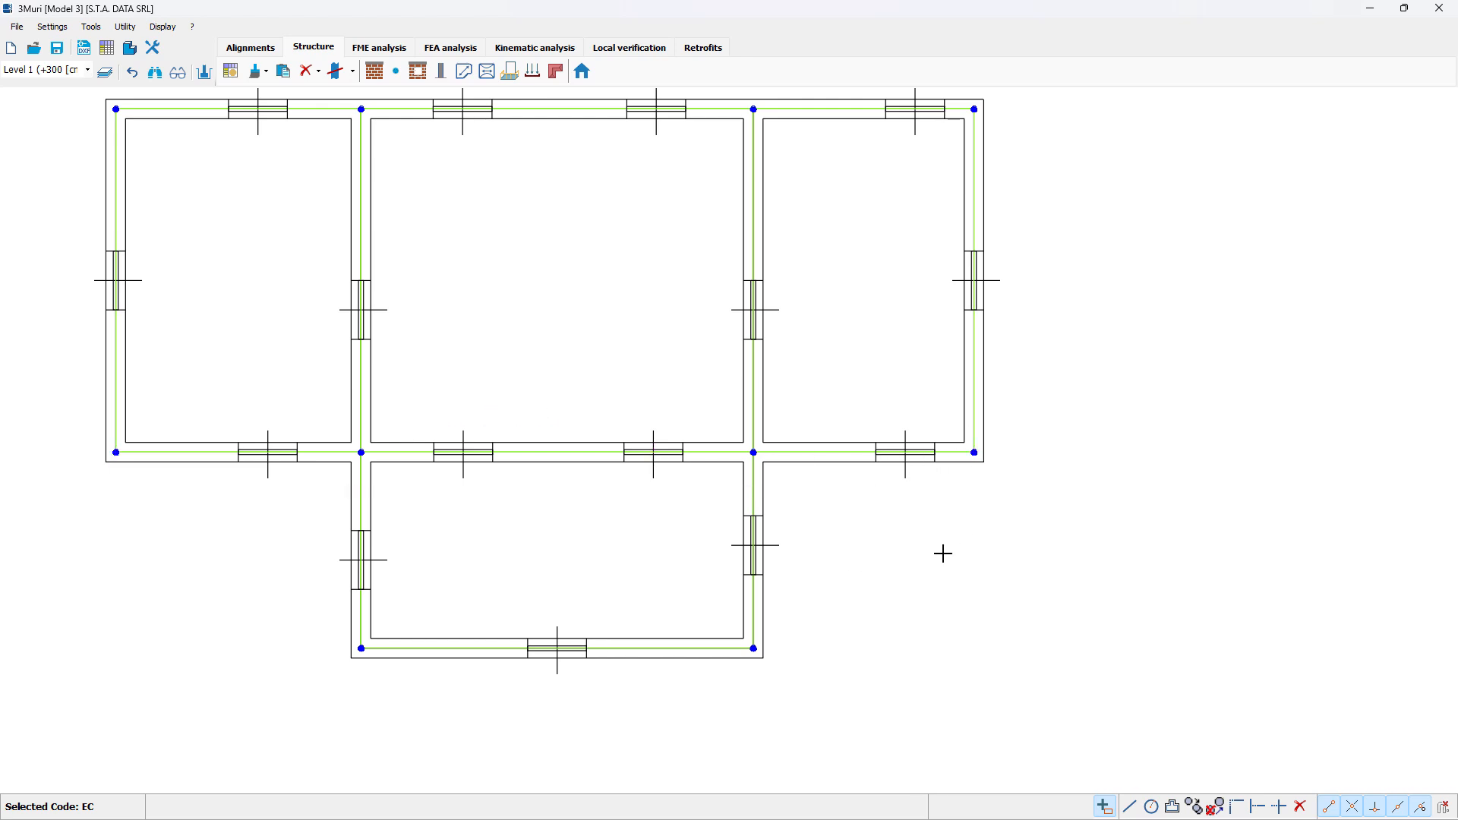
click(1104, 807)
Step: Define the floor type as masonry-r.c. composite floor with b 10, i 40, h floor 25 and S 5 cm
scroll(511, 326, down, 1)
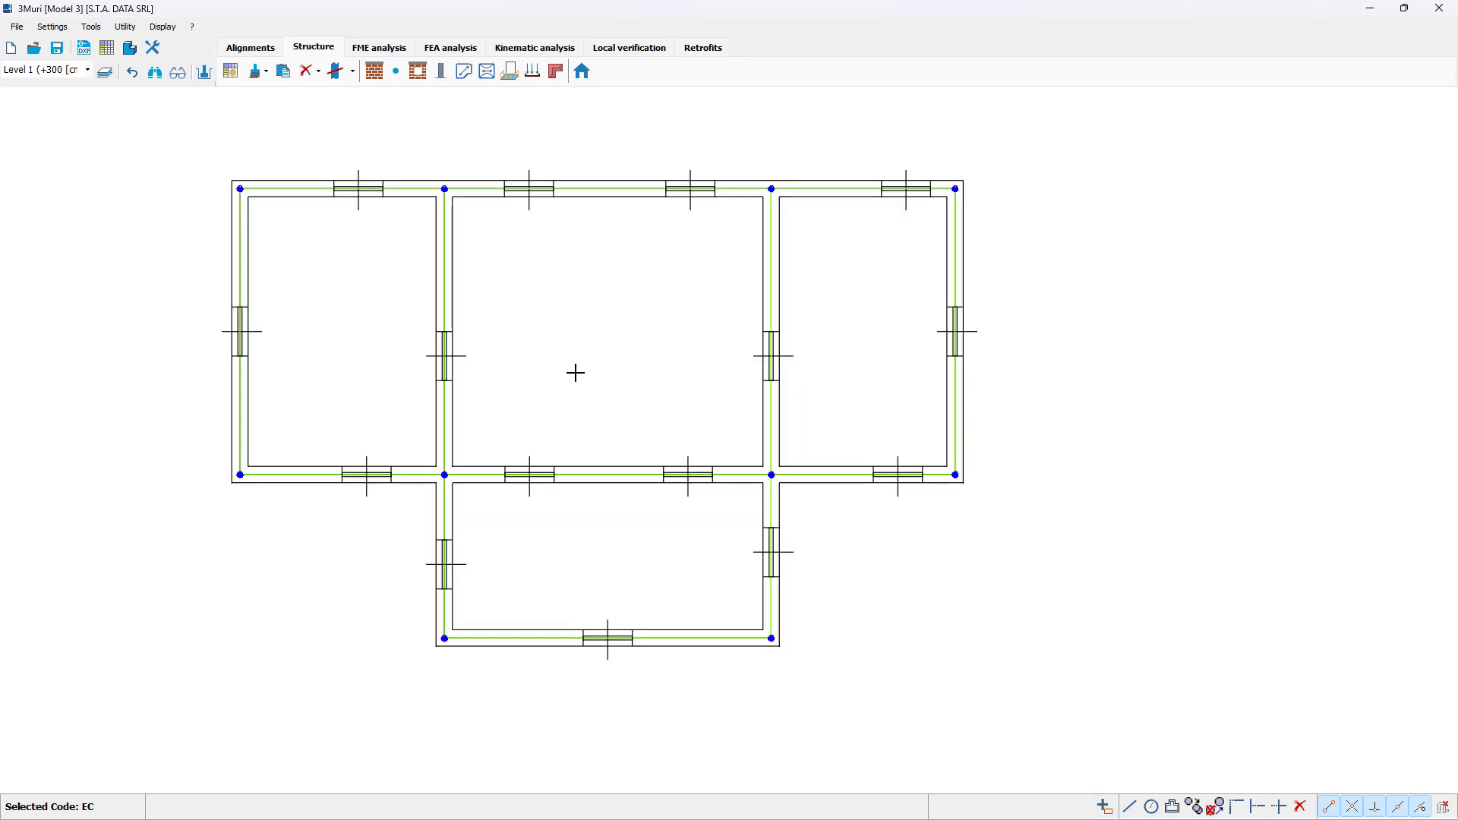
middle_drag(576, 373, 583, 333)
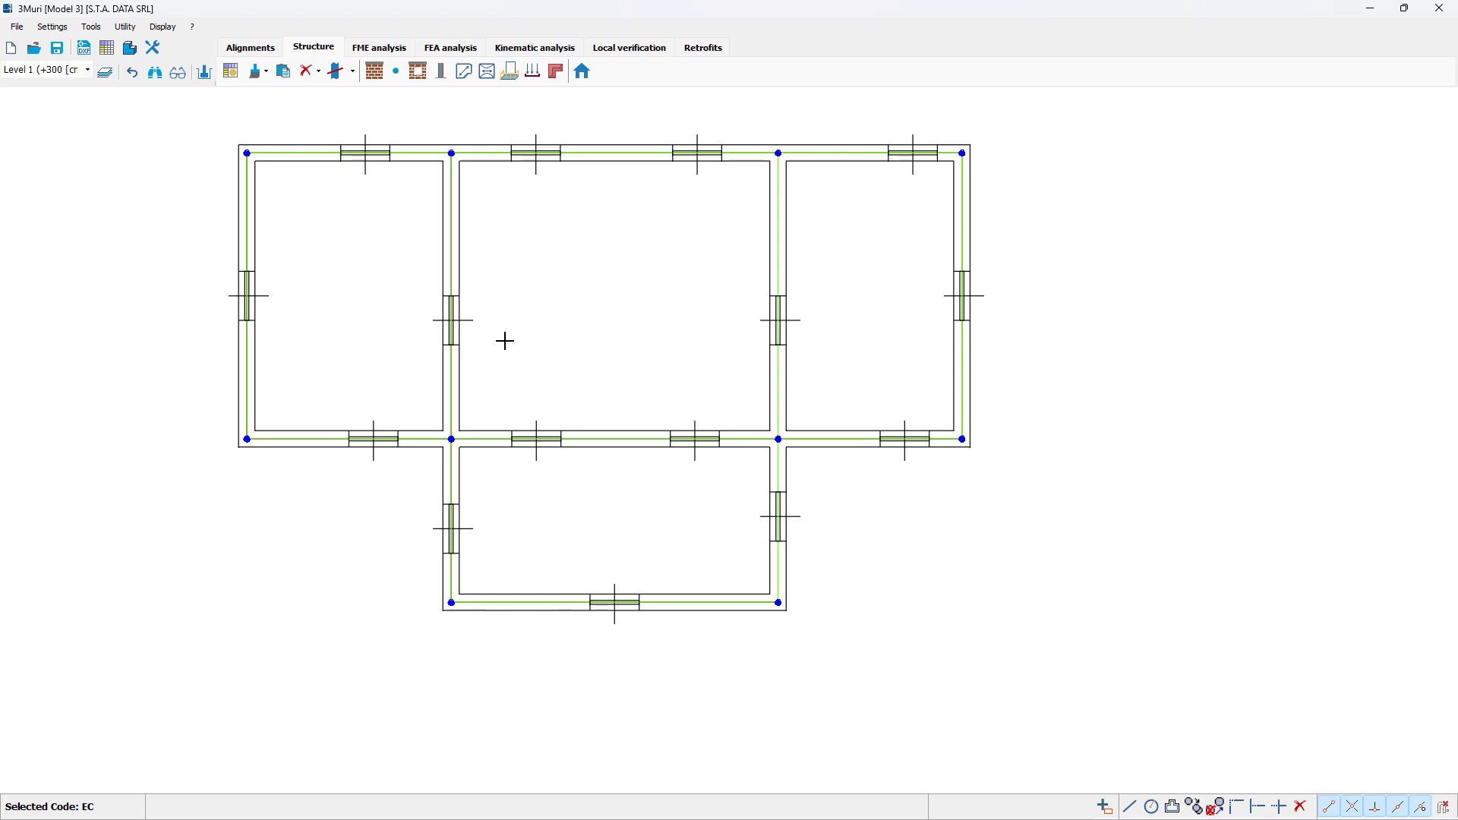
click(465, 73)
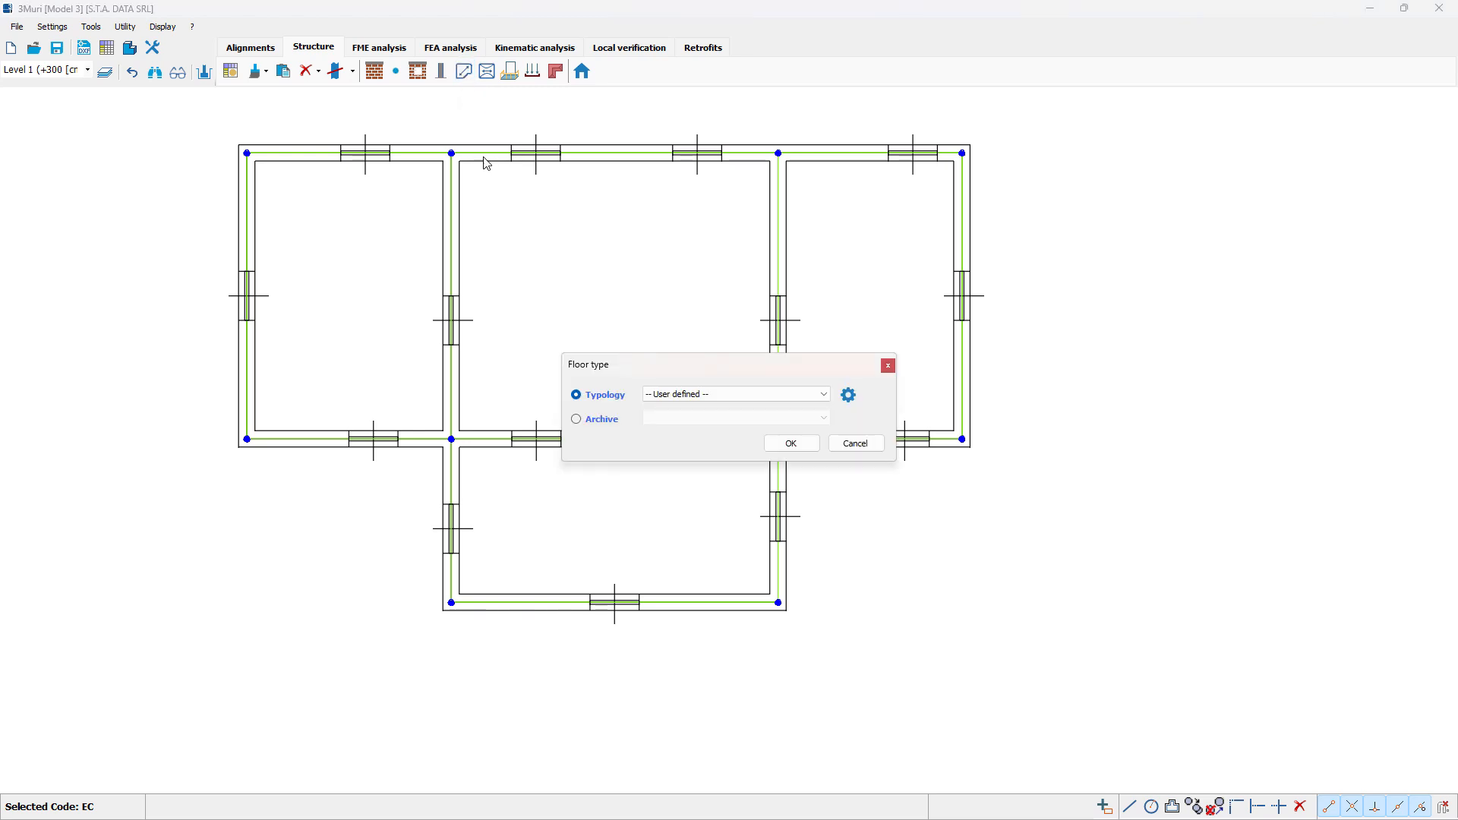
click(694, 397)
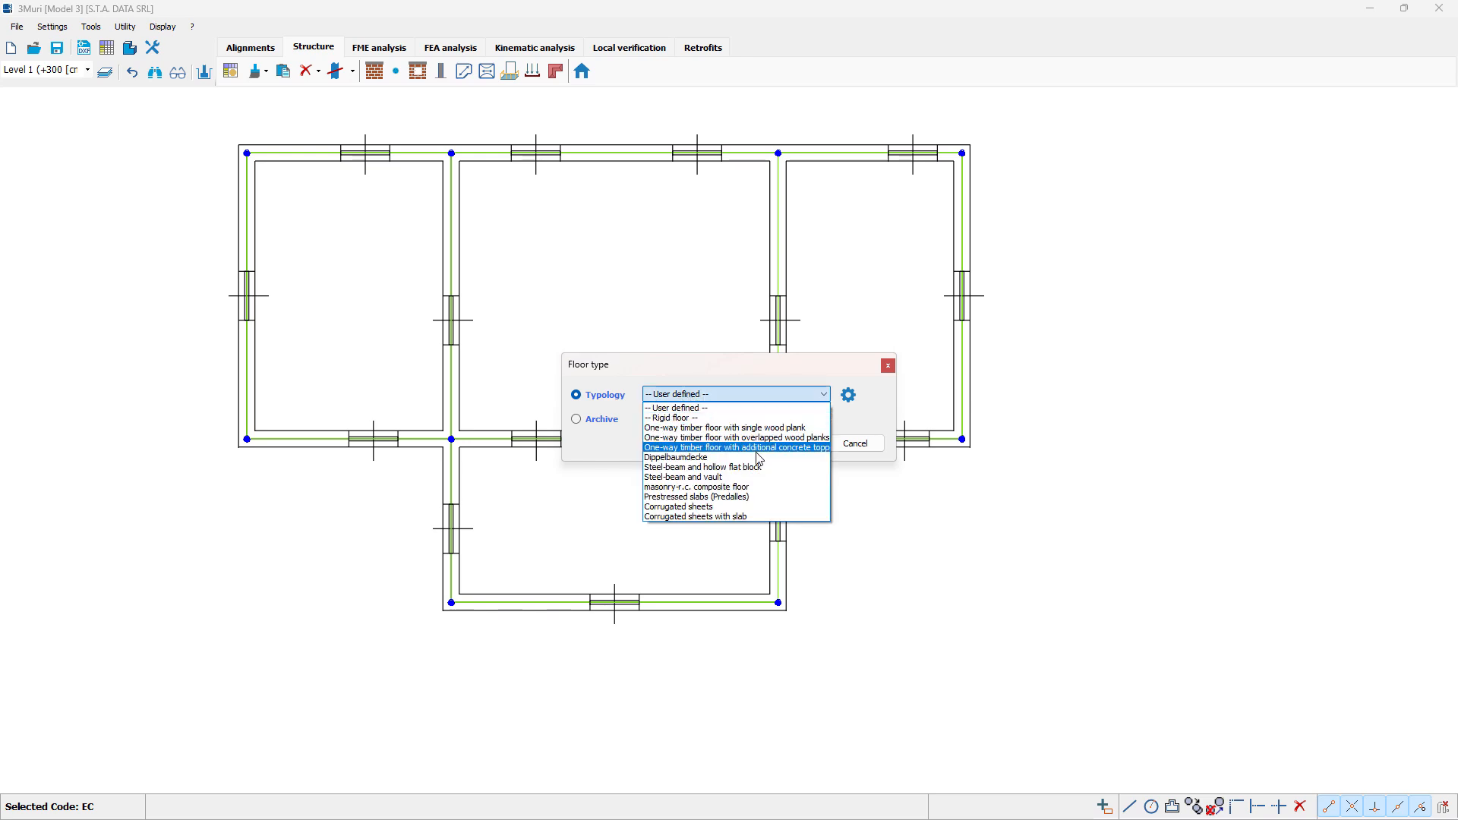
click(736, 488)
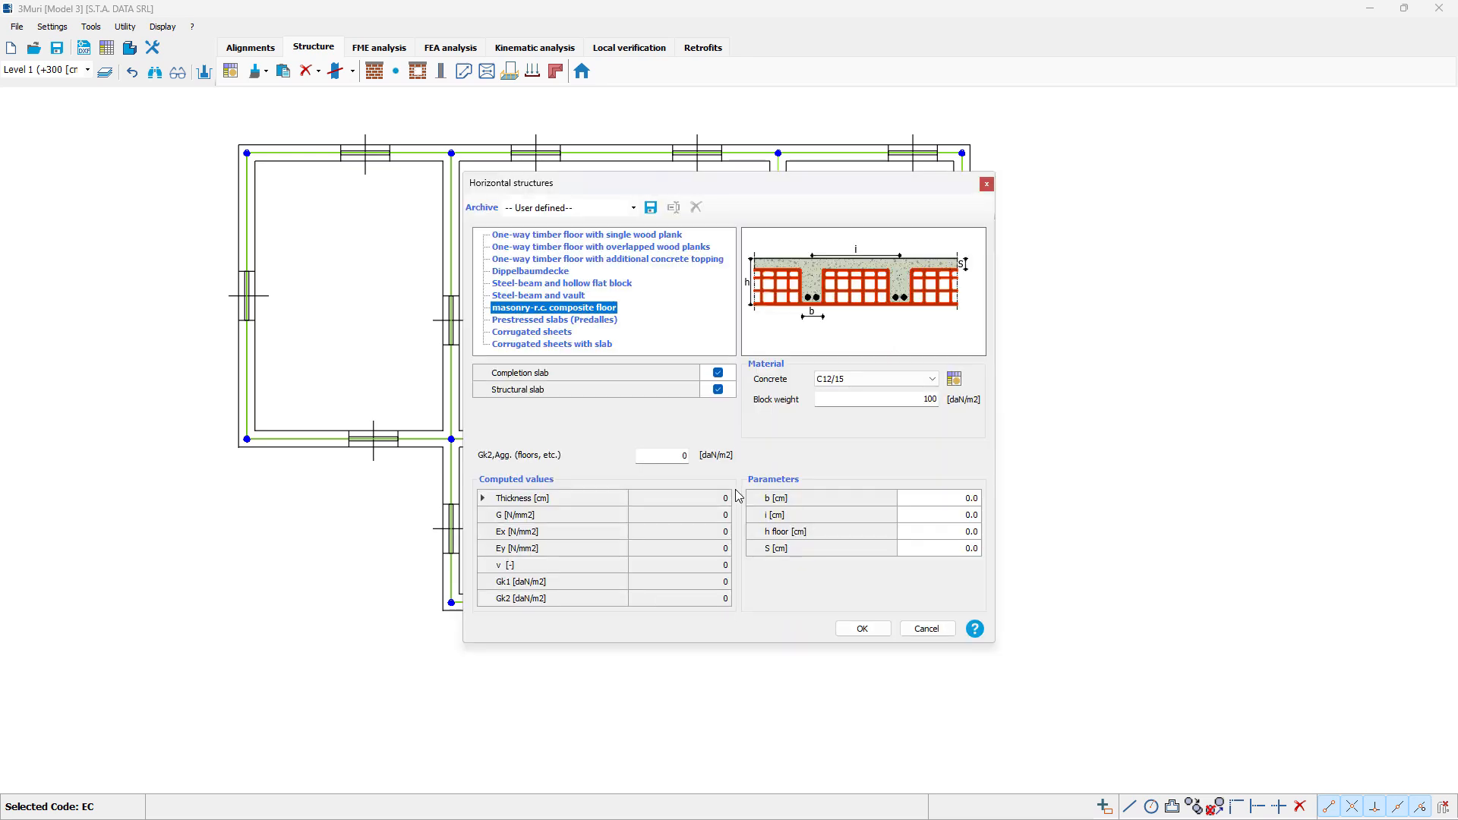
click(963, 498)
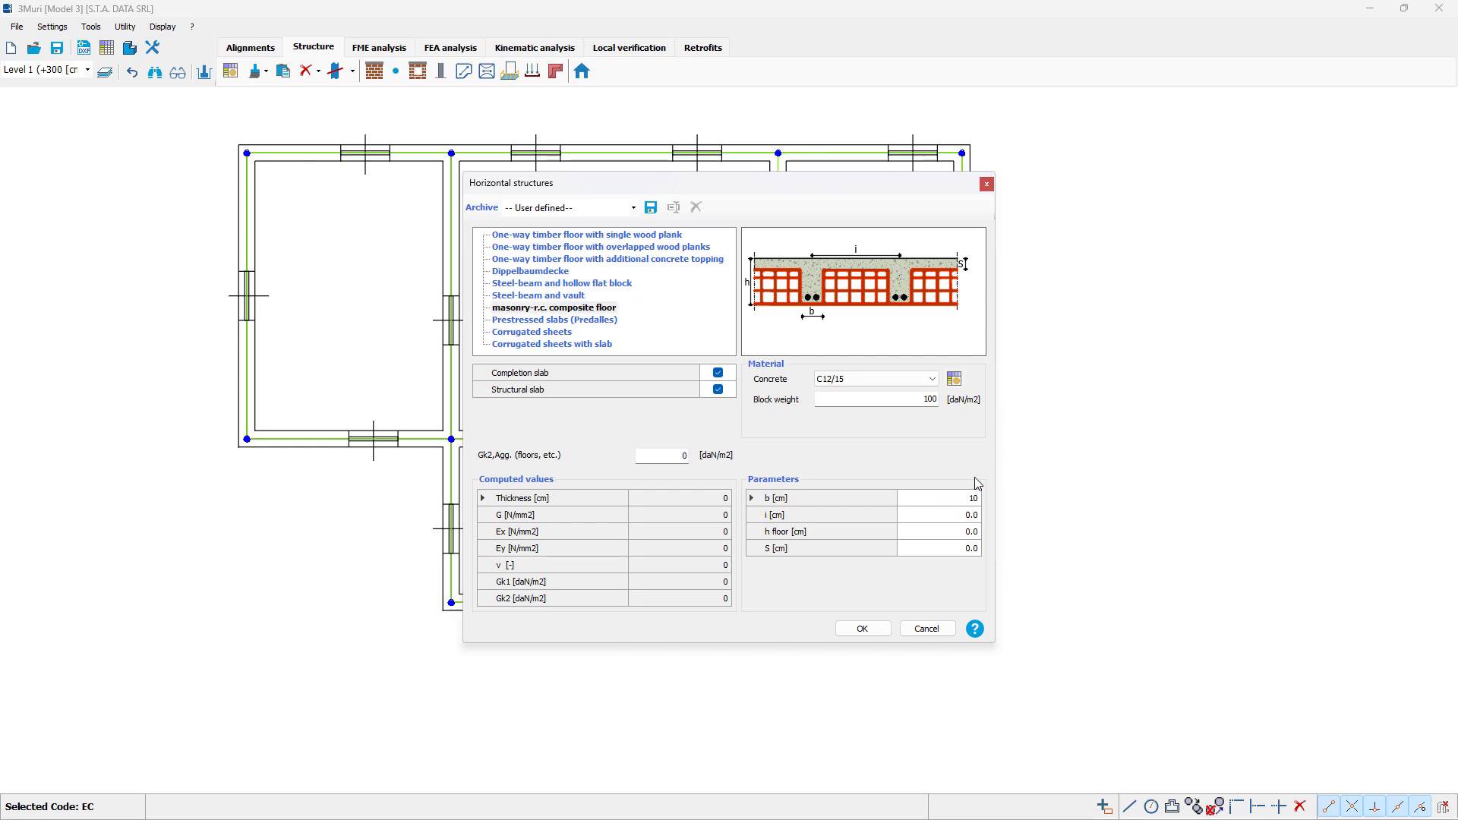
key(Return)
key(Return)
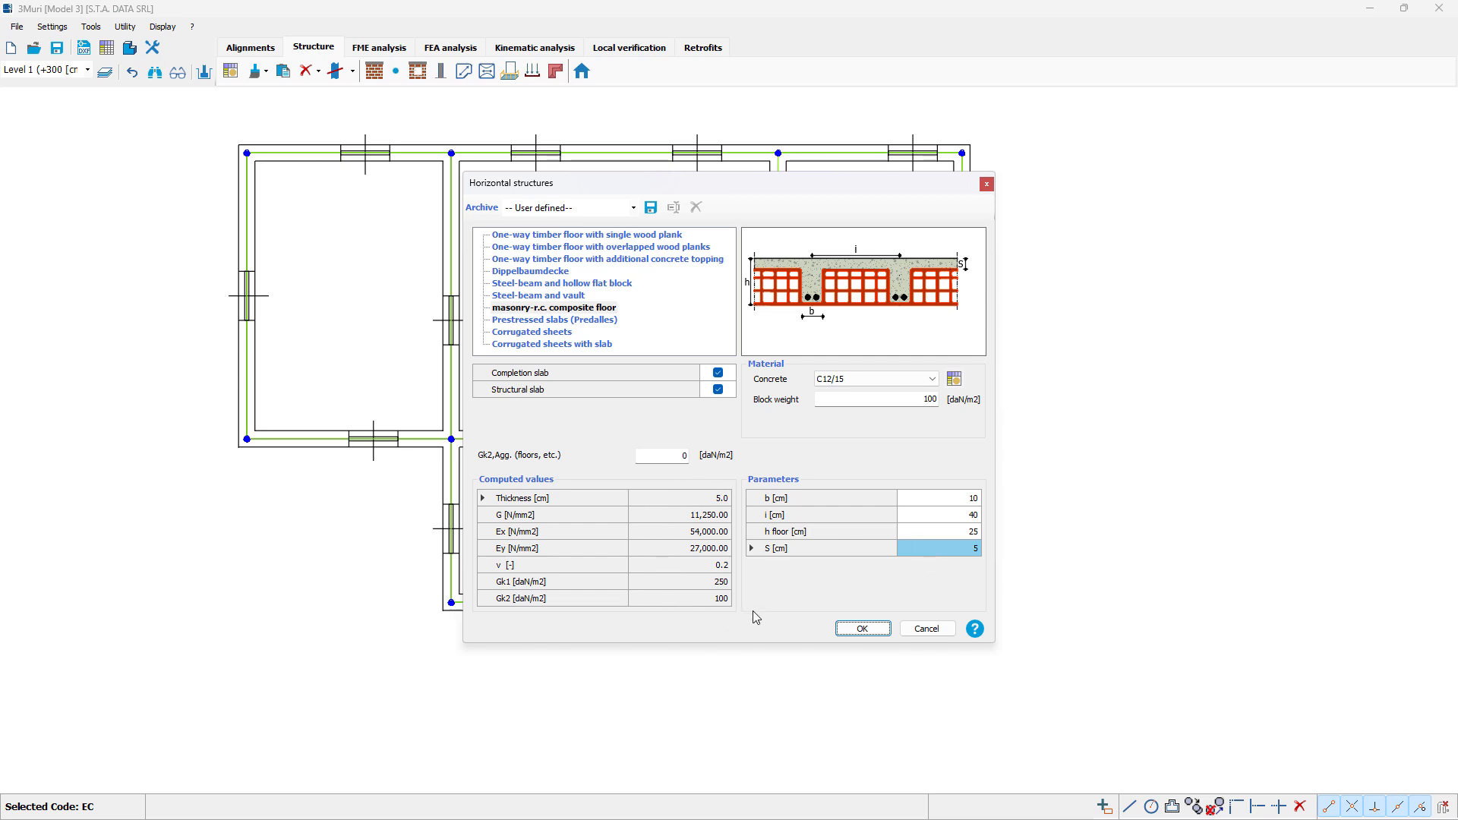
click(873, 636)
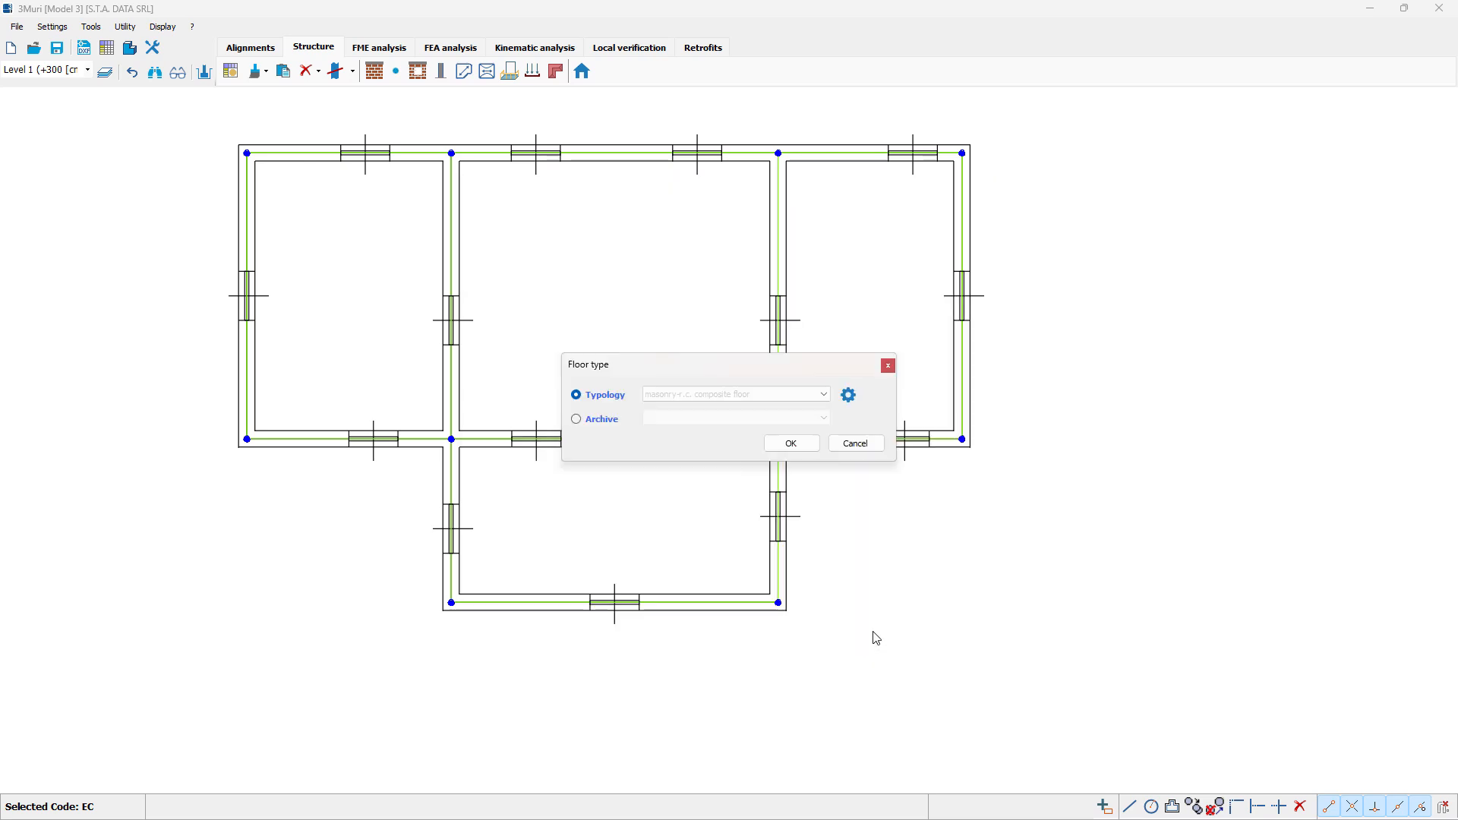
Step: Create the floor over the main rectangle, spanning perpendicular to its lower wall, at elevation 300 cm with Gk 250, Gk2 100 and Qk 200 daN/m2
click(790, 443)
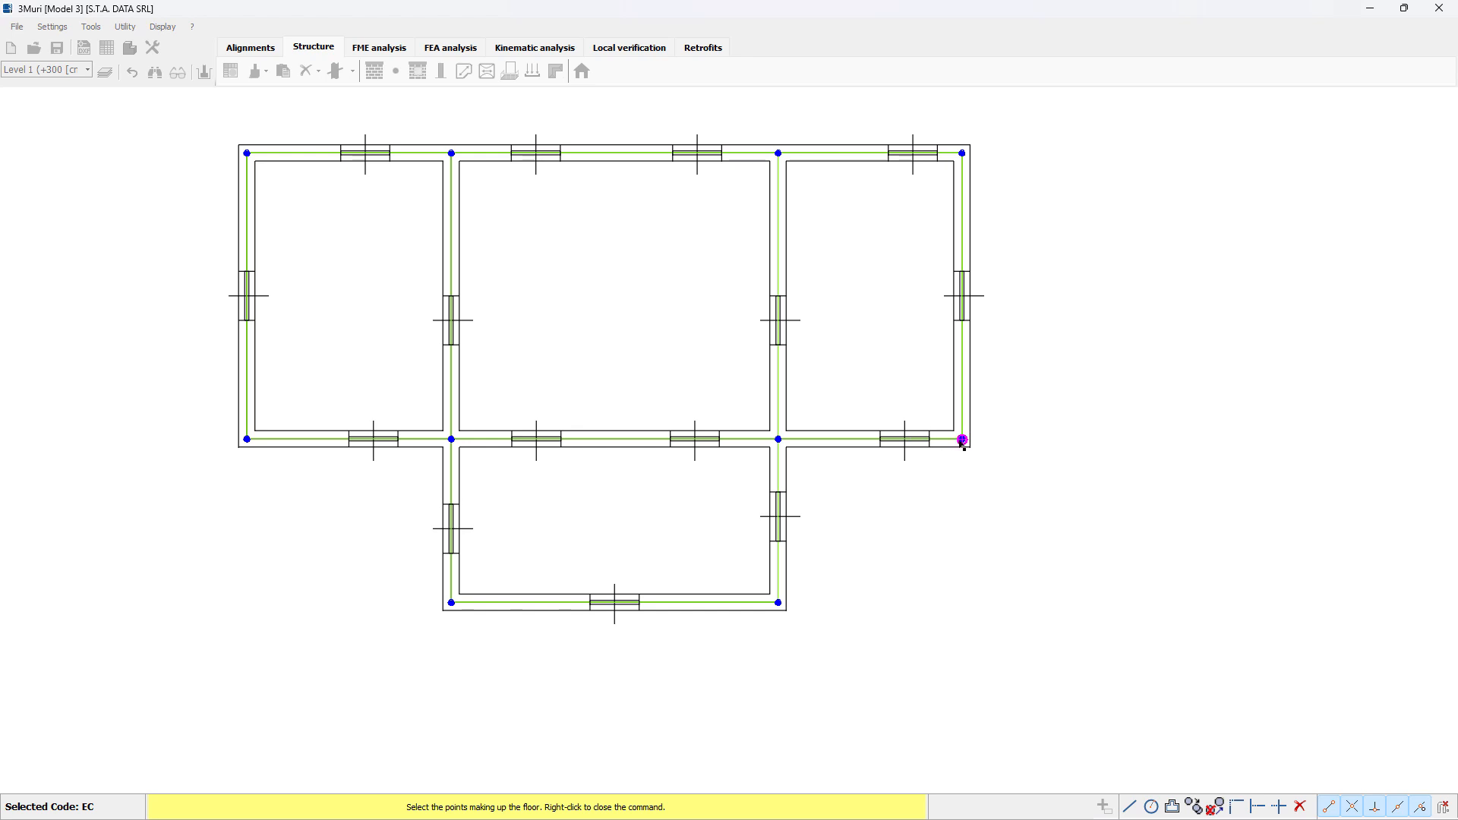
click(247, 439)
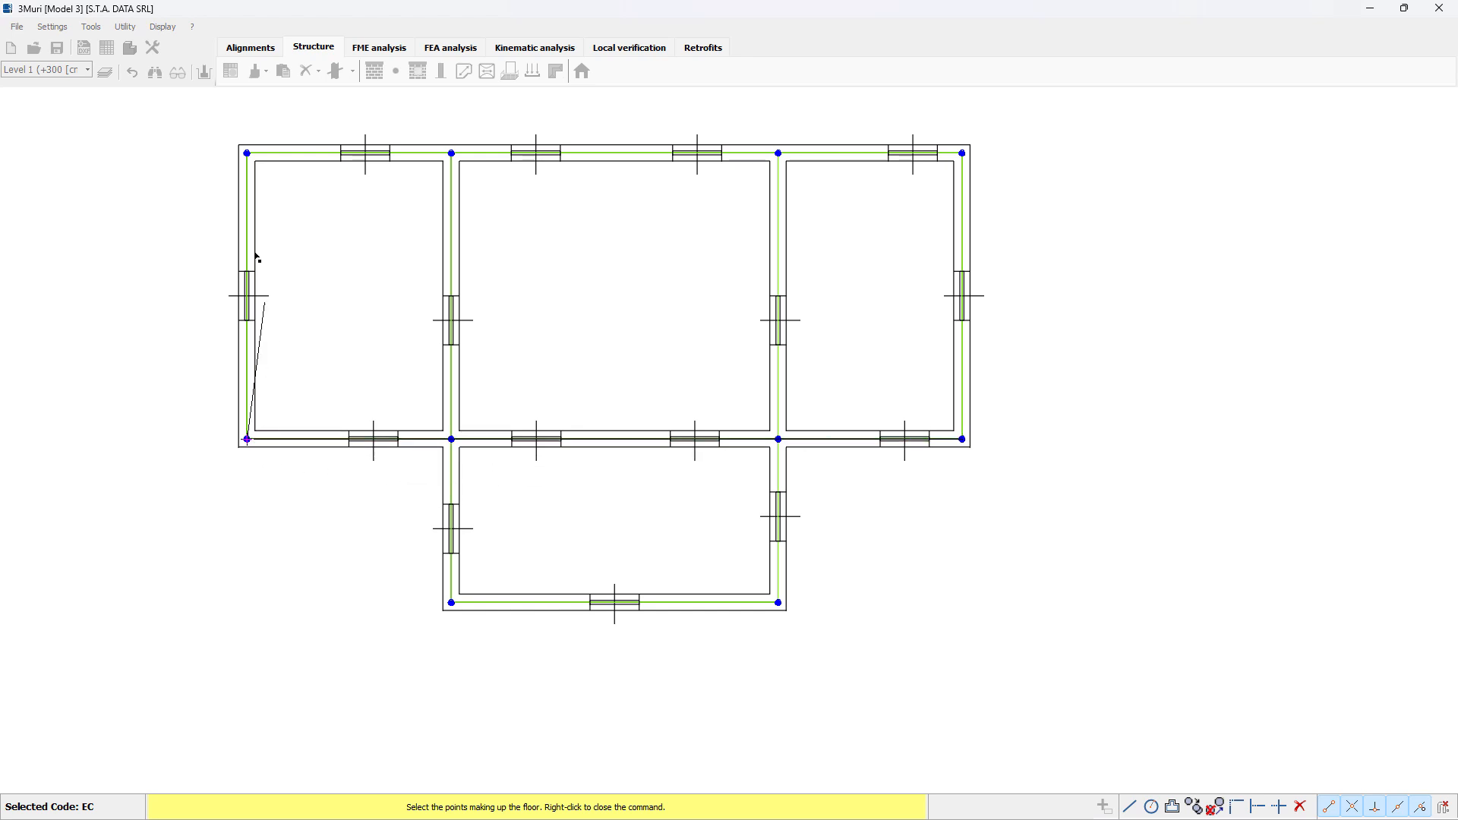
click(247, 154)
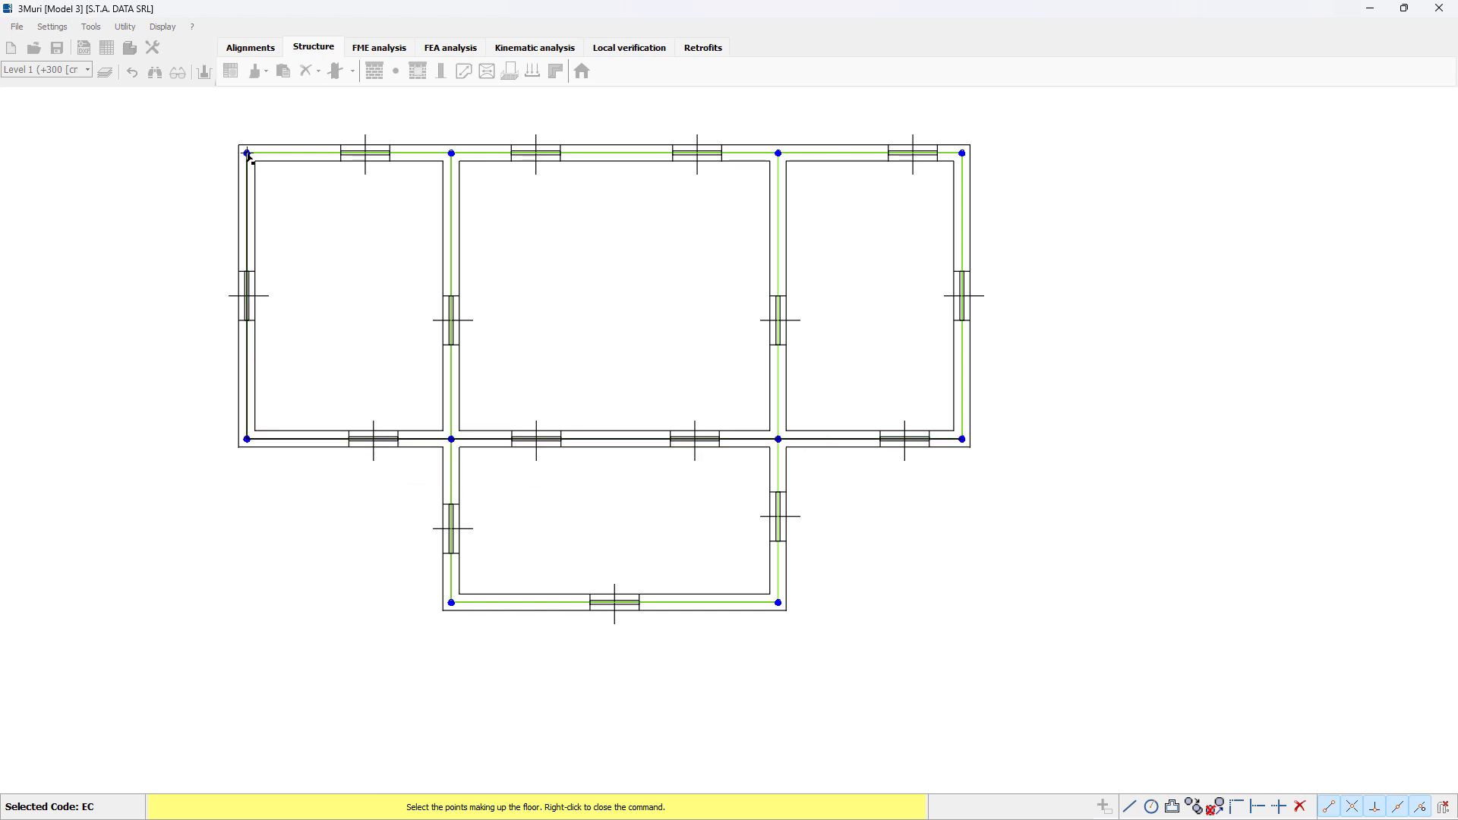
click(963, 153)
click(962, 439)
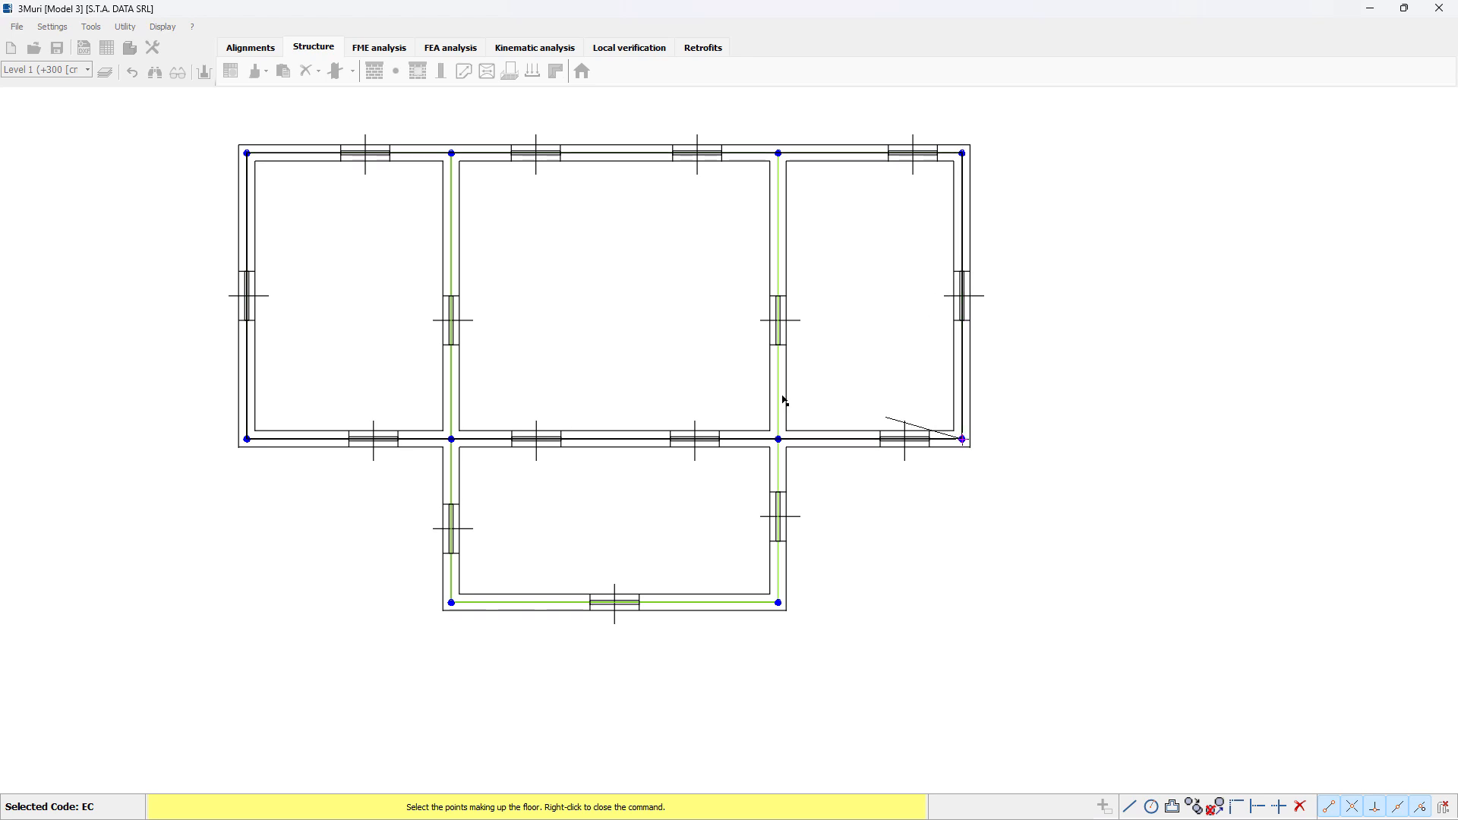
right_click(636, 371)
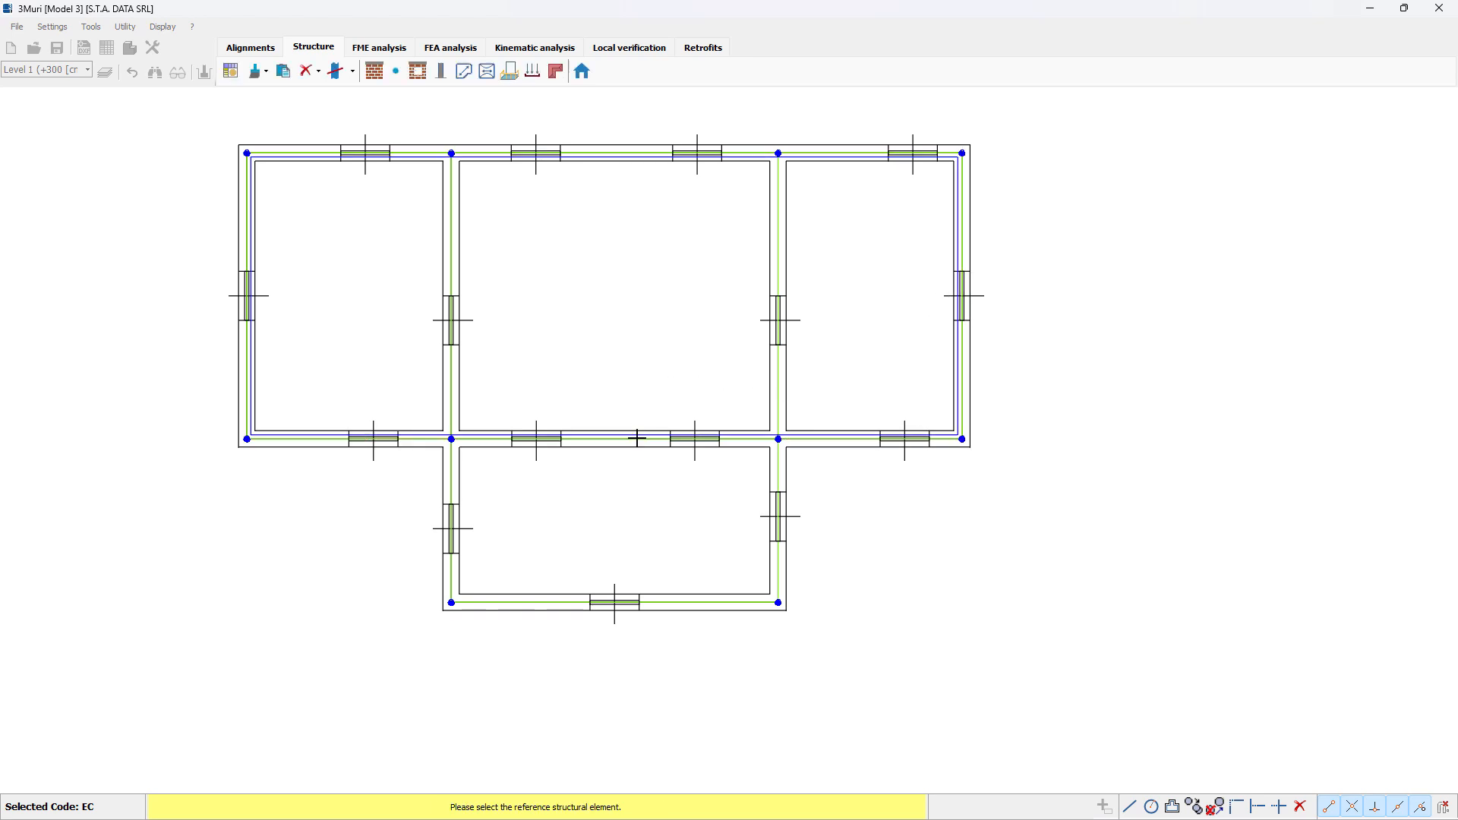
click(638, 439)
click(650, 450)
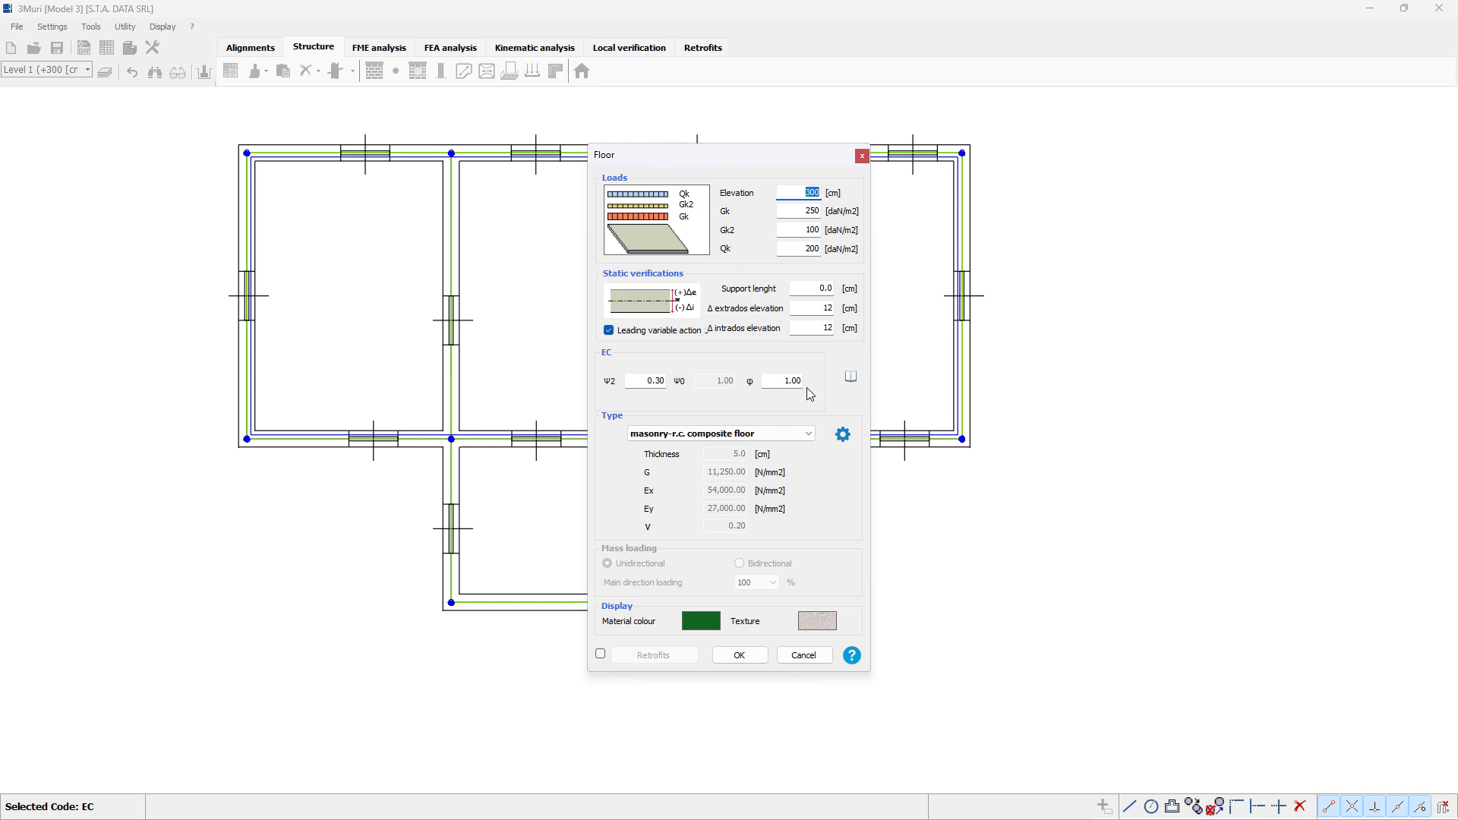
click(850, 377)
click(740, 656)
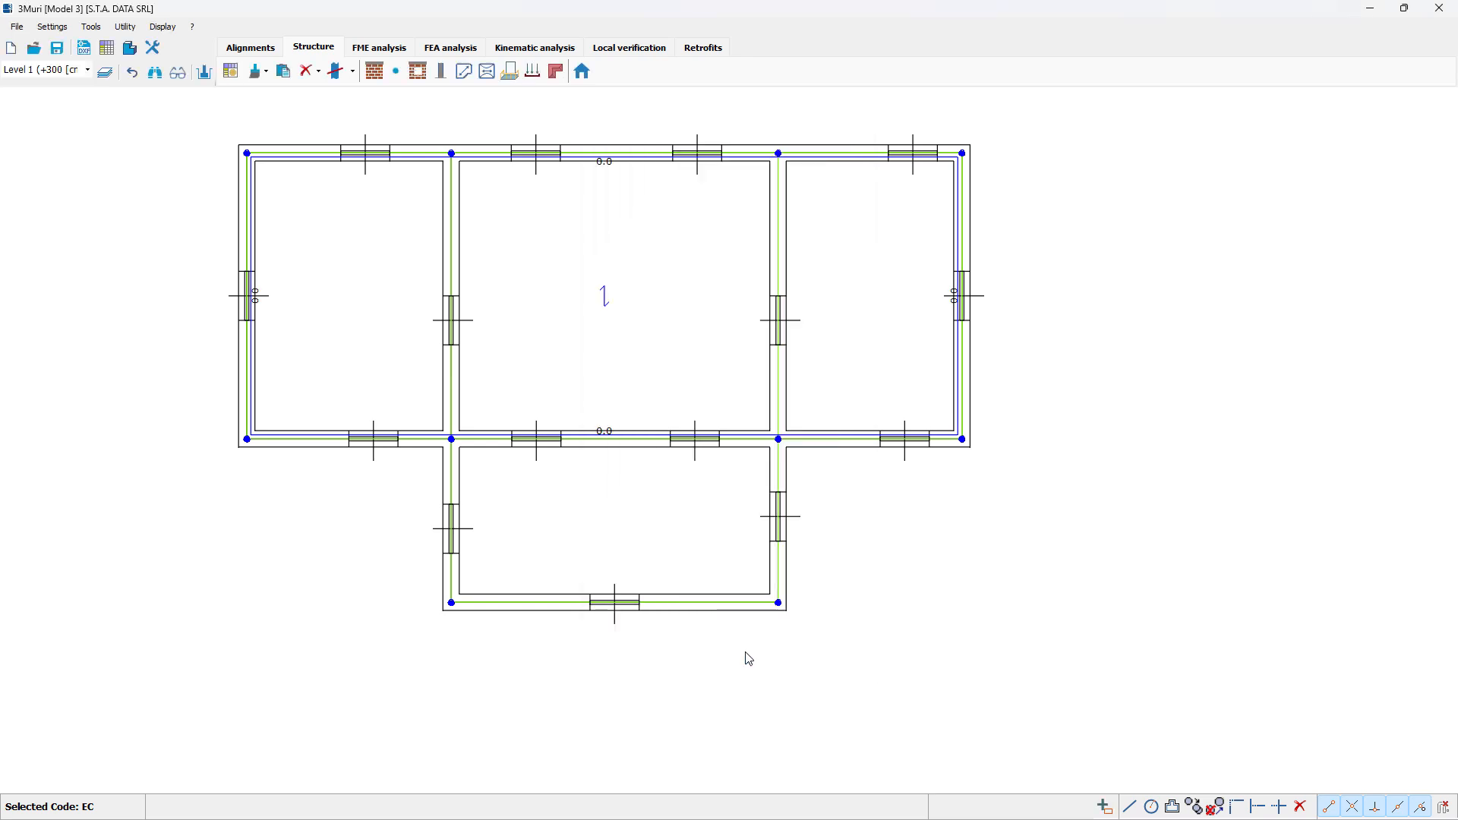
Step: Create the same composite floor over the projecting lower room's four corner nodes, spanning perpendicular to the shared wall, with the same elevation and loads
click(464, 71)
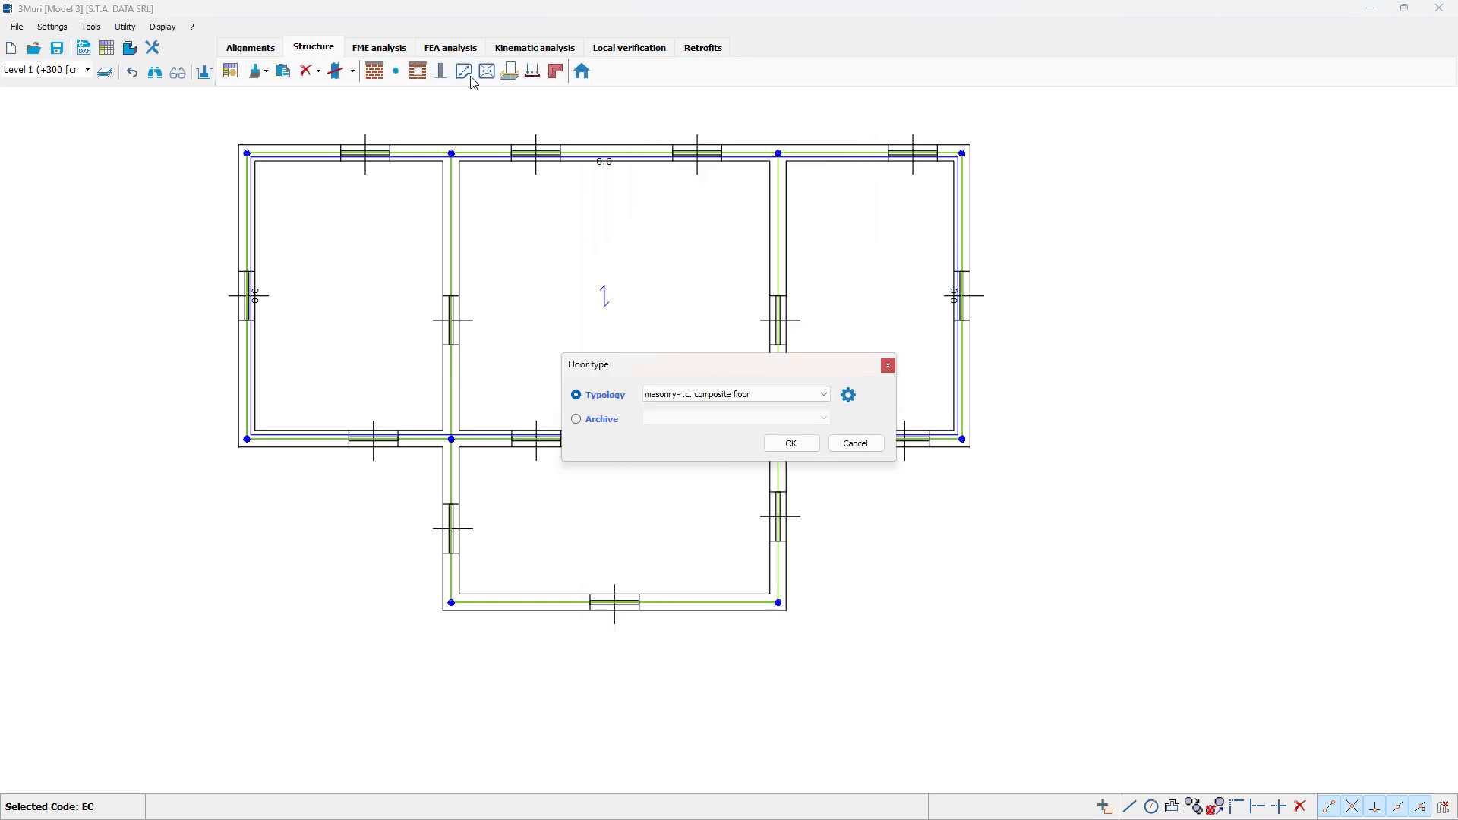
click(789, 443)
click(779, 439)
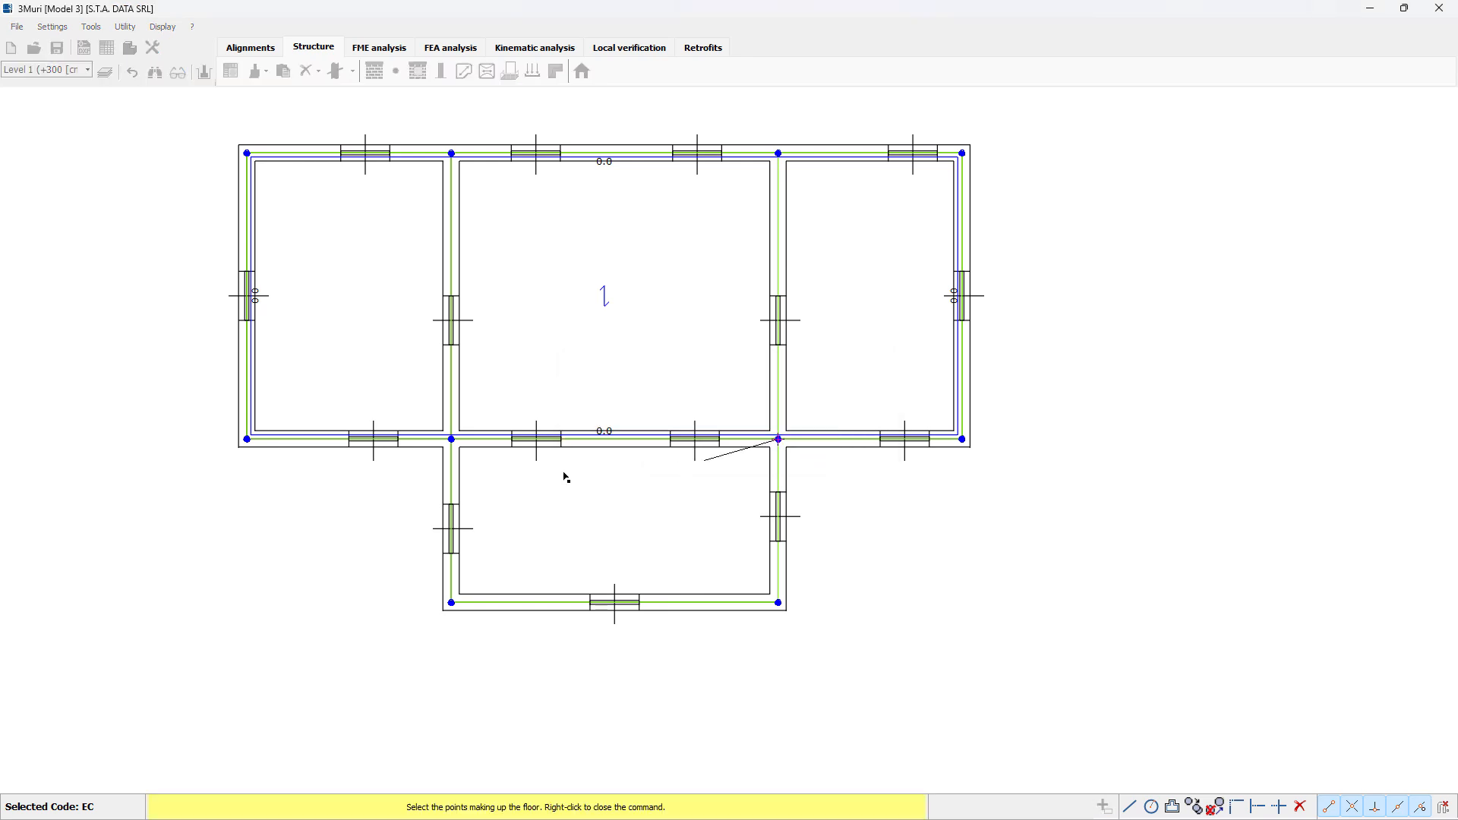
click(452, 439)
click(452, 602)
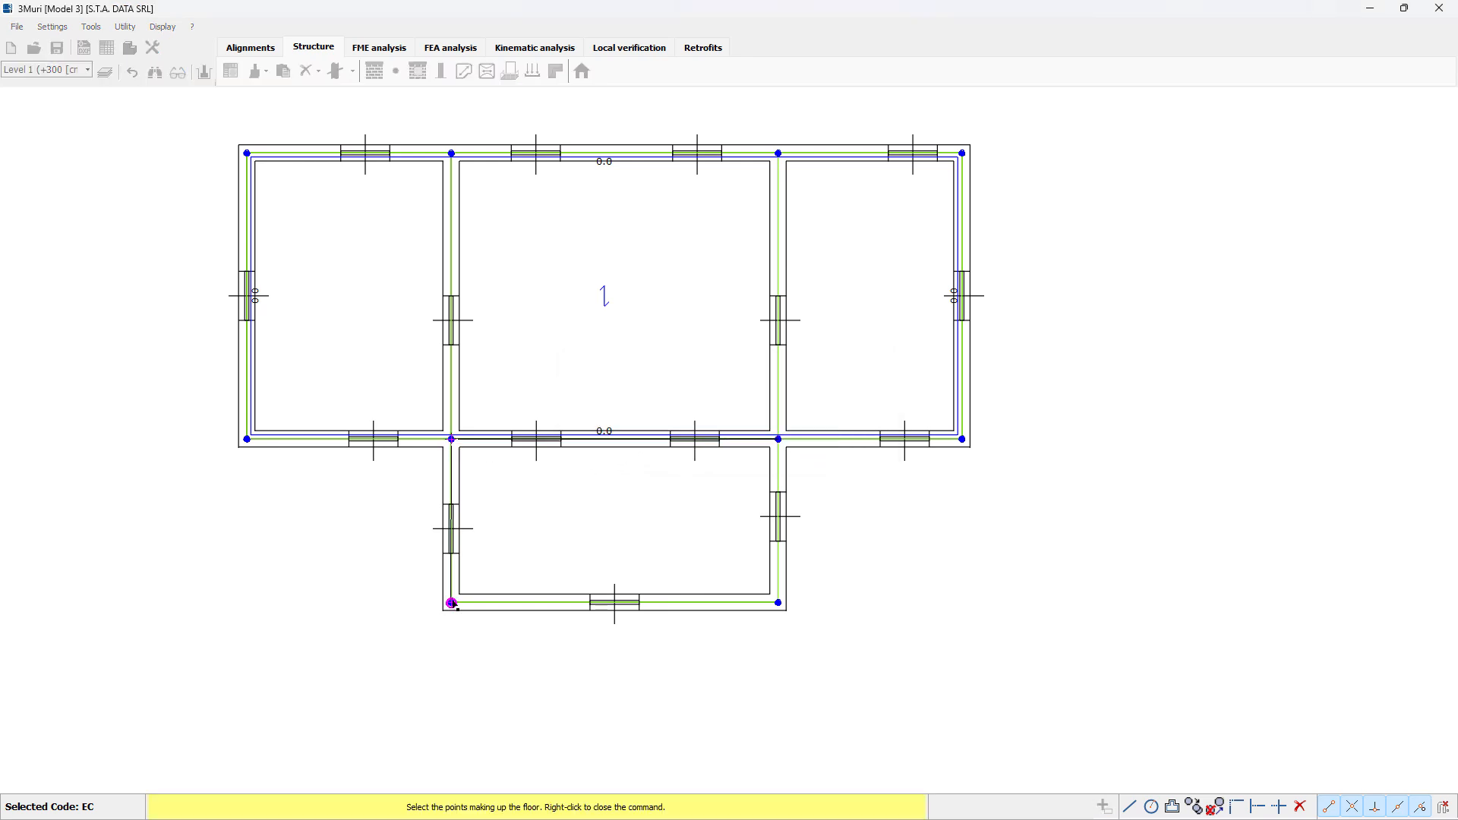
click(779, 603)
click(779, 439)
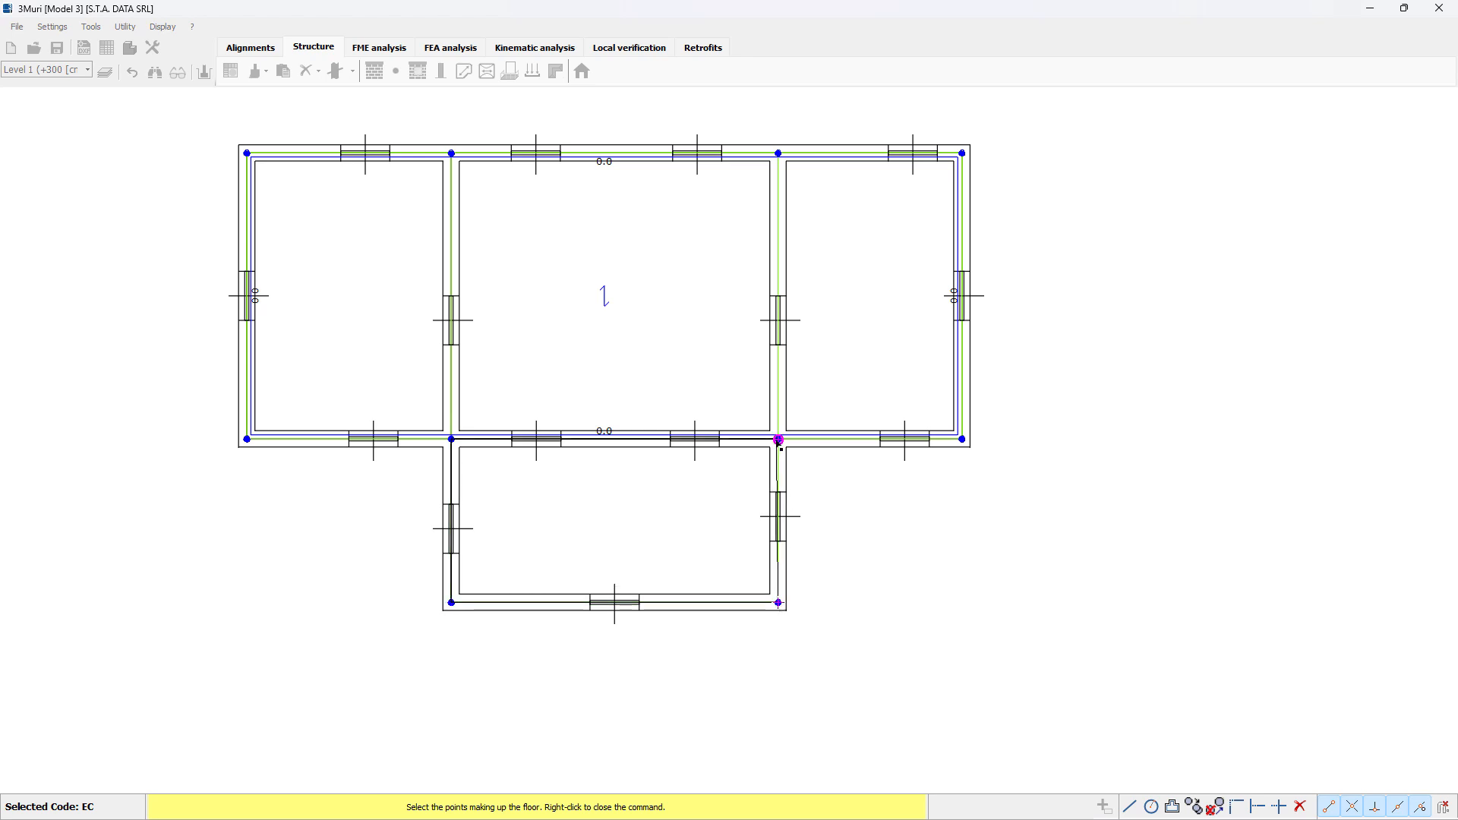
right_click(618, 505)
click(627, 444)
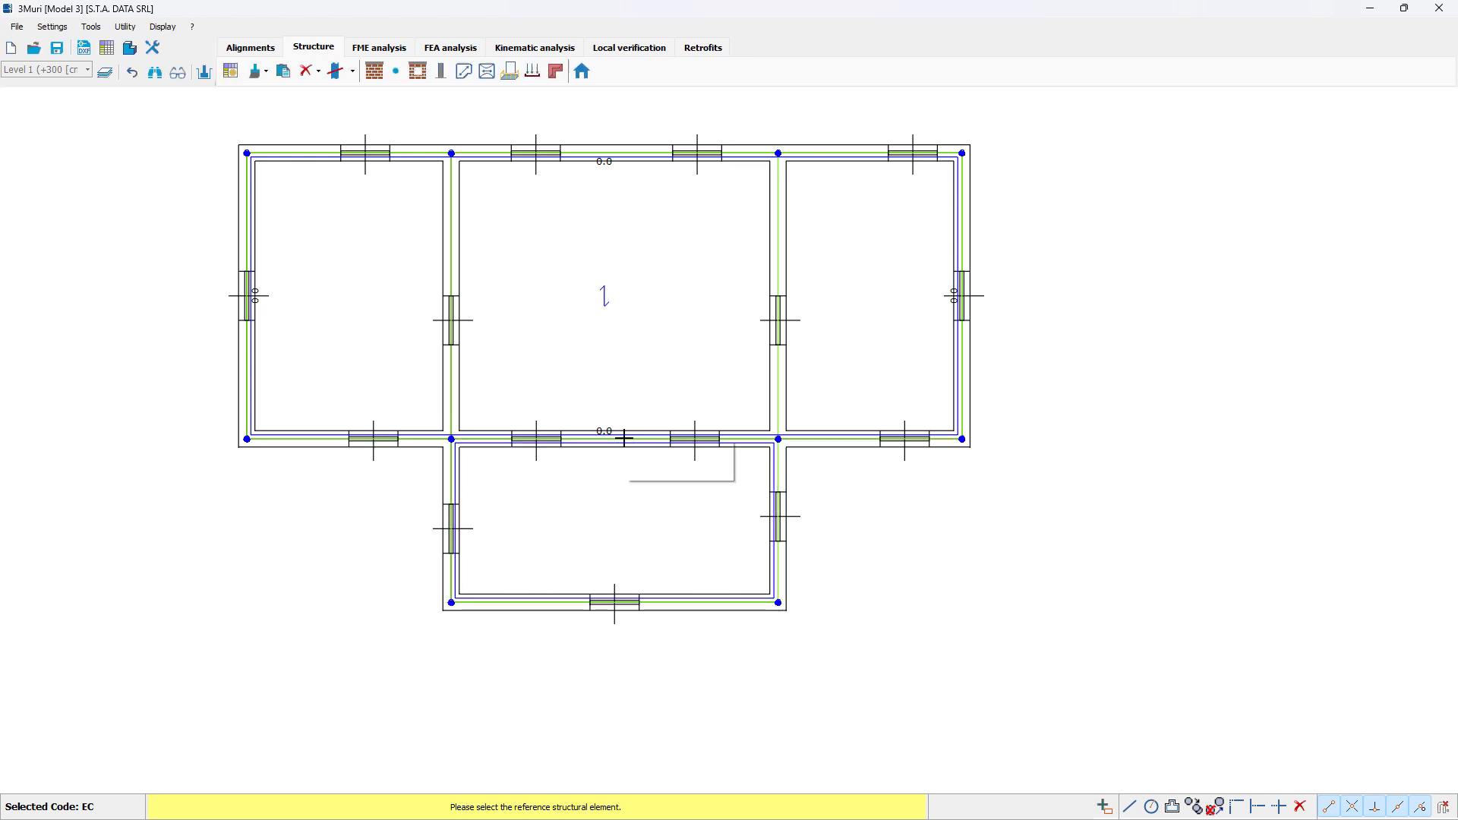
click(678, 455)
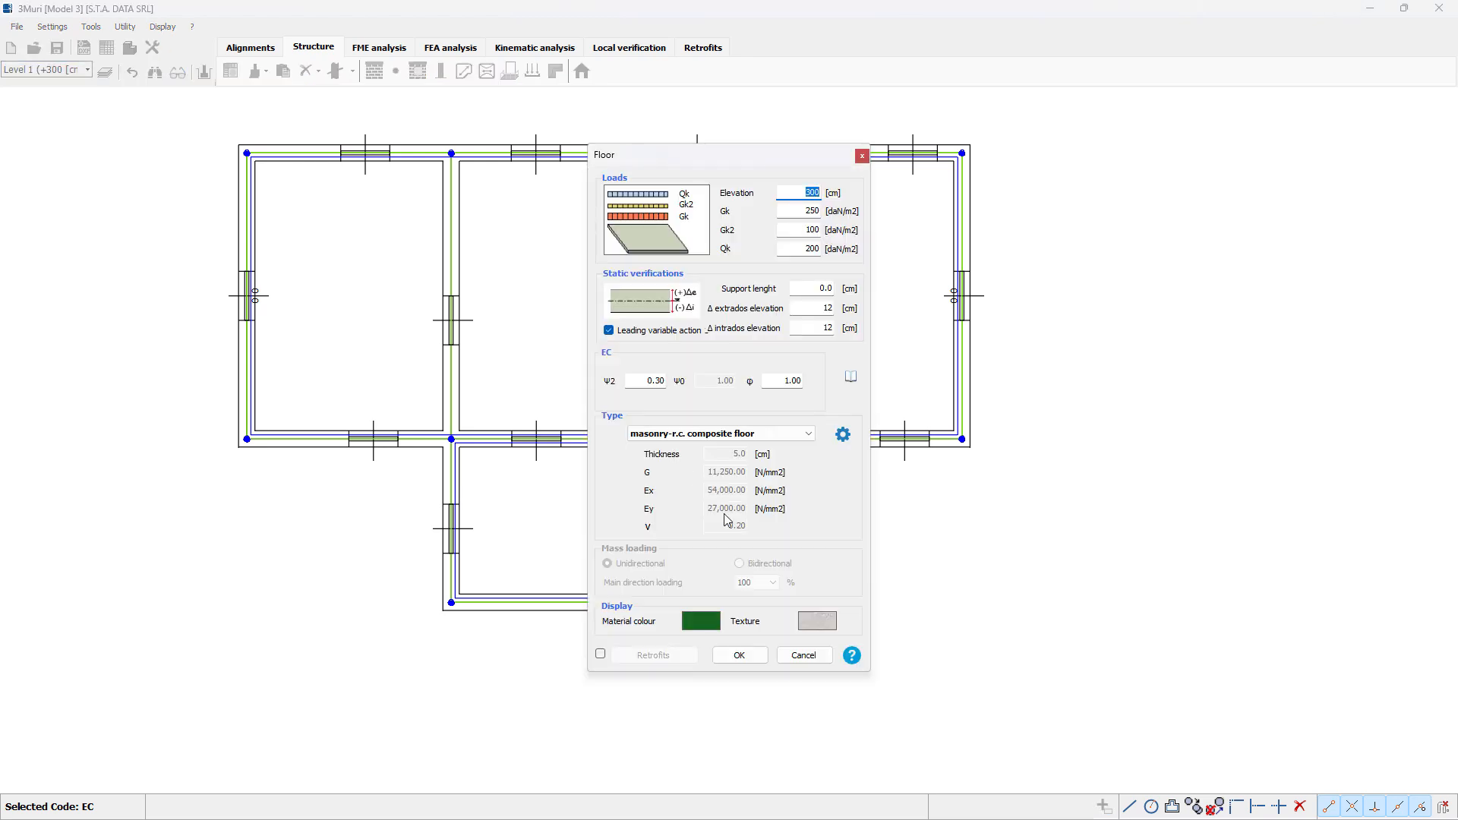
click(741, 656)
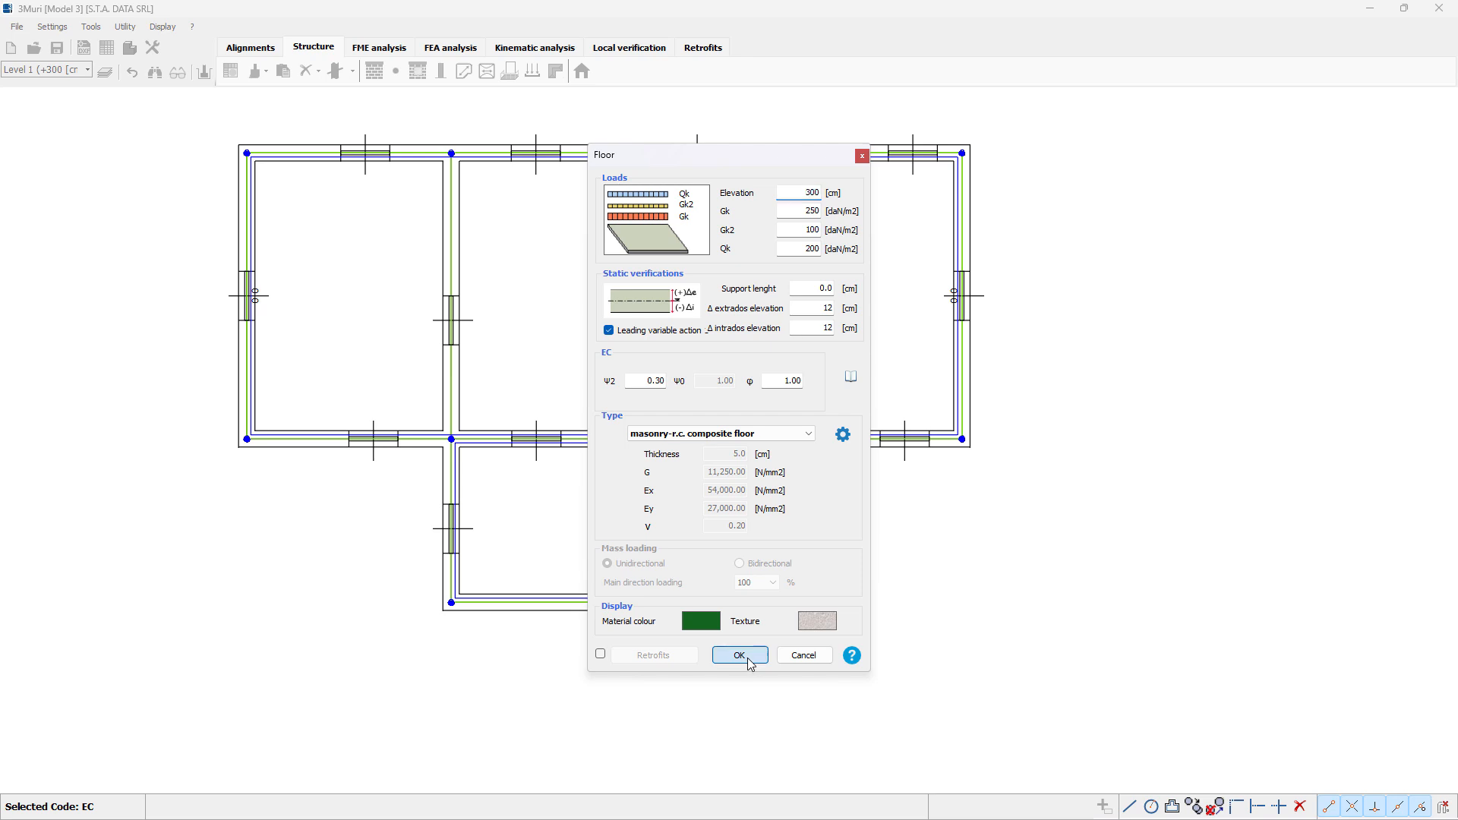
Step: Examine the building's walls, openings and floors in the 3D view, including the level filter and floor transparency, and return to the plan
middle_drag(656, 571, 689, 580)
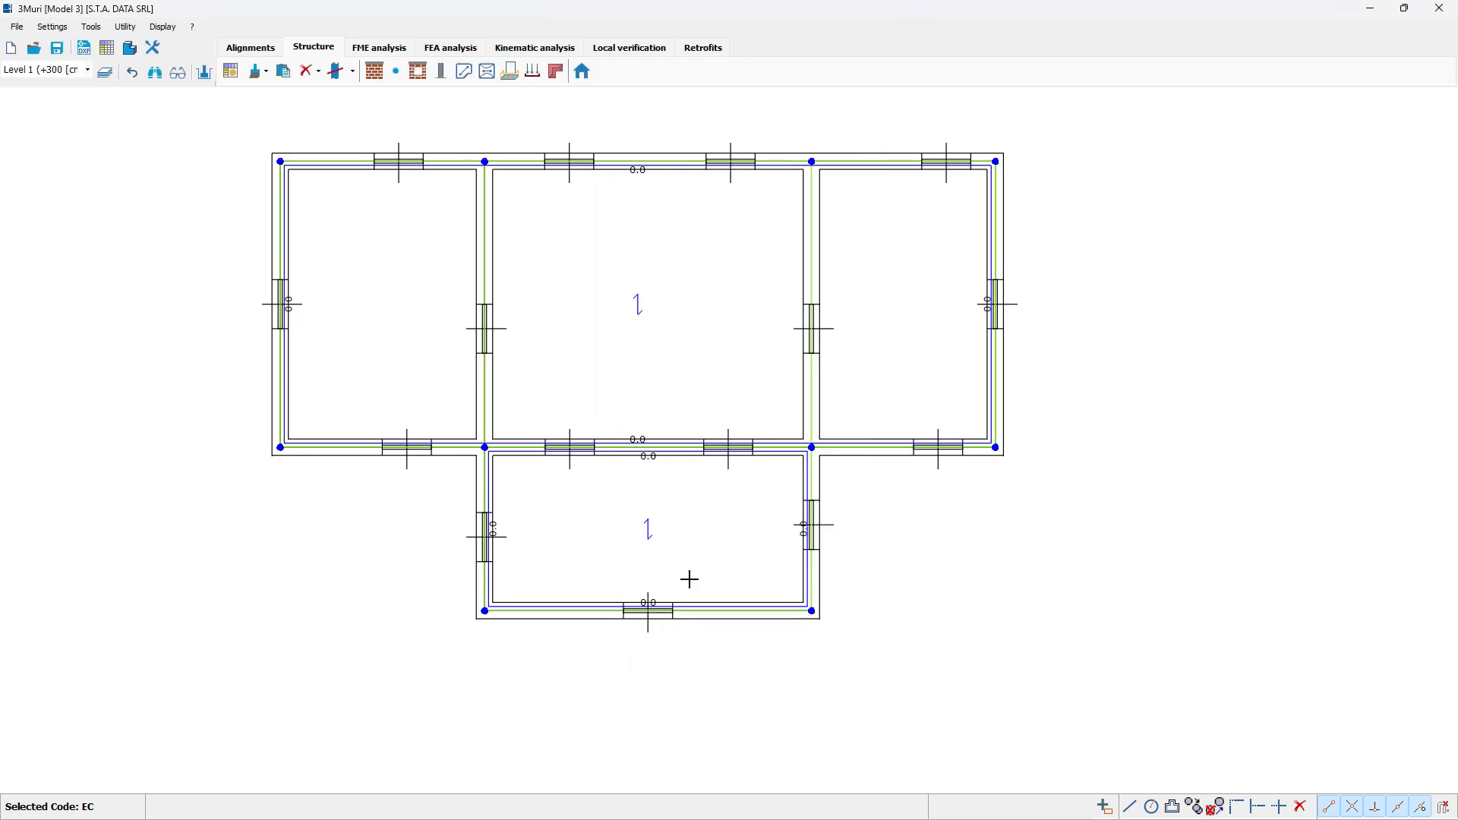
scroll(657, 584, down, 1)
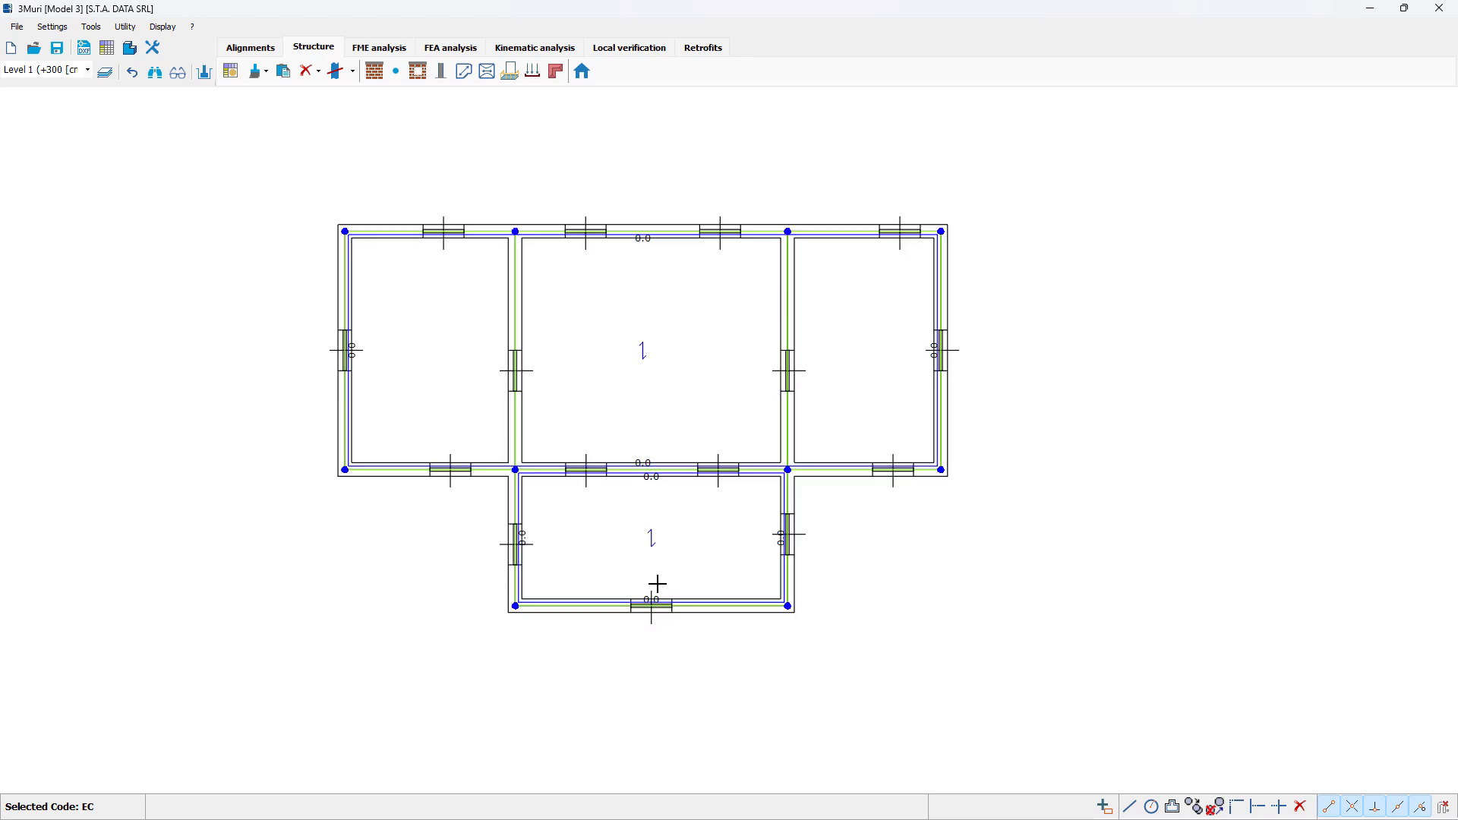
click(131, 50)
drag(0, 152, 426, 0)
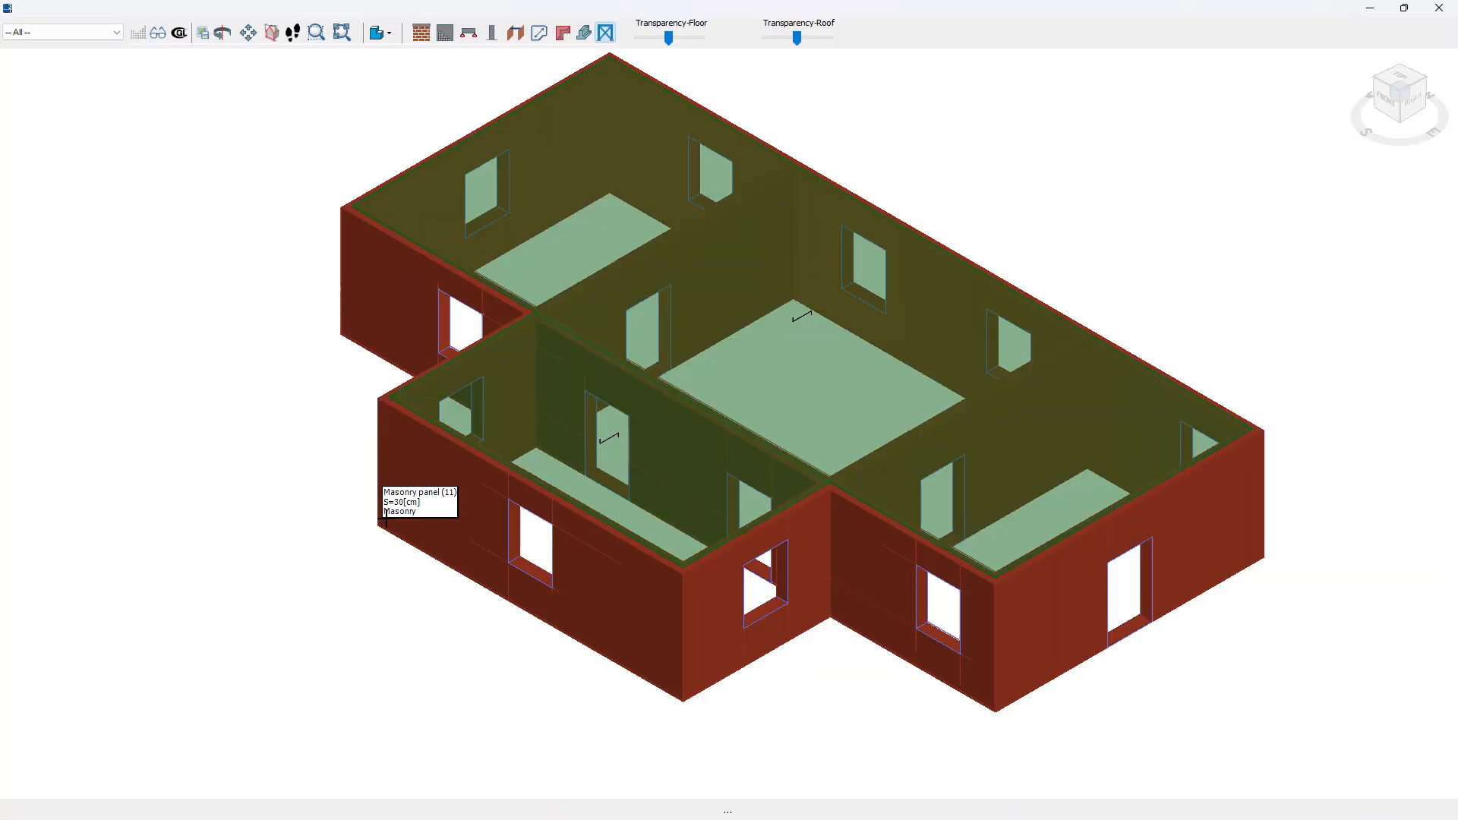
drag(1444, 122, 1392, 144)
scroll(987, 456, down, 2)
scroll(992, 456, down, 1)
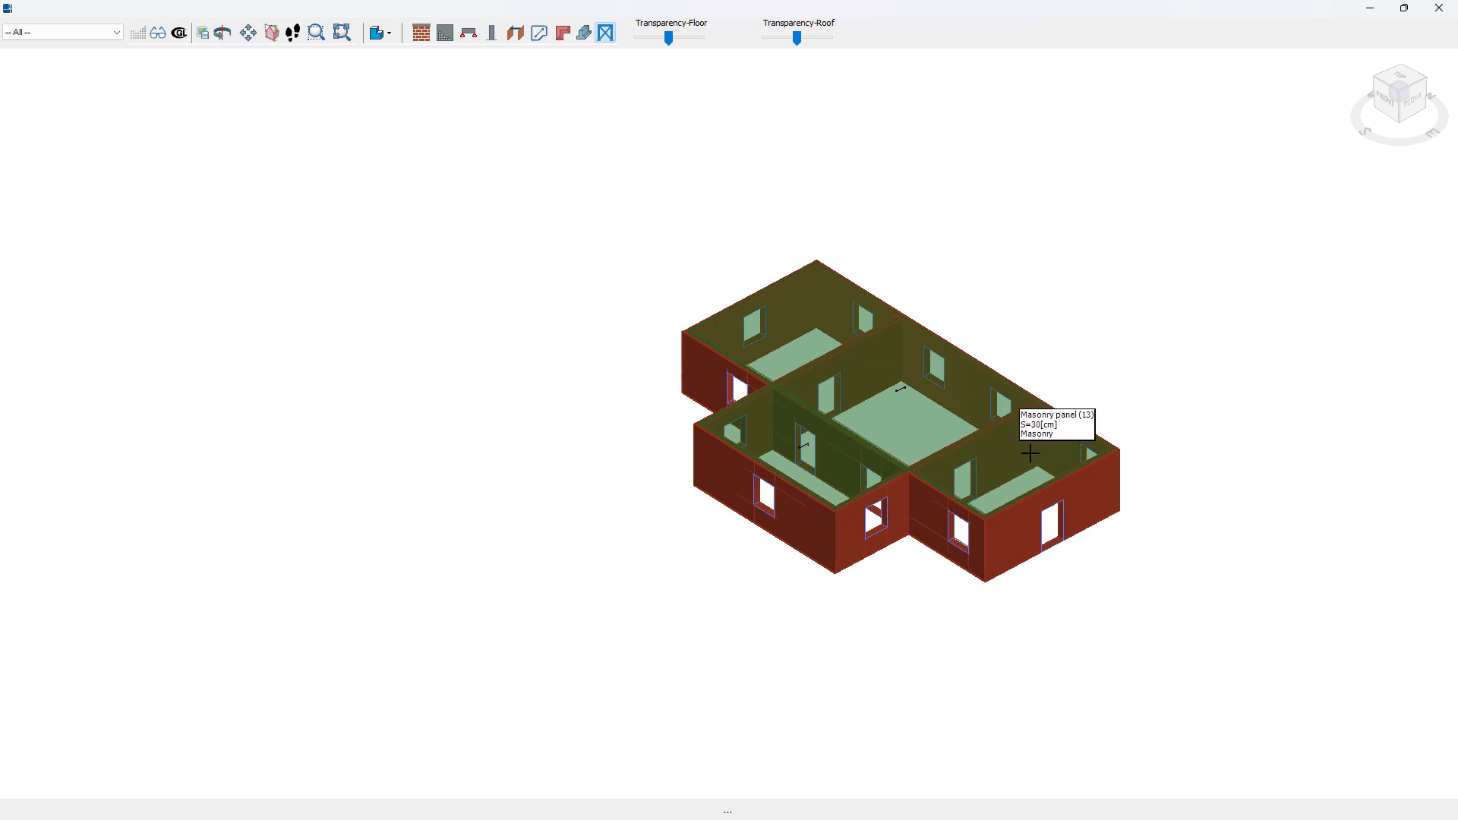
middle_drag(1001, 447, 854, 430)
scroll(853, 430, up, 2)
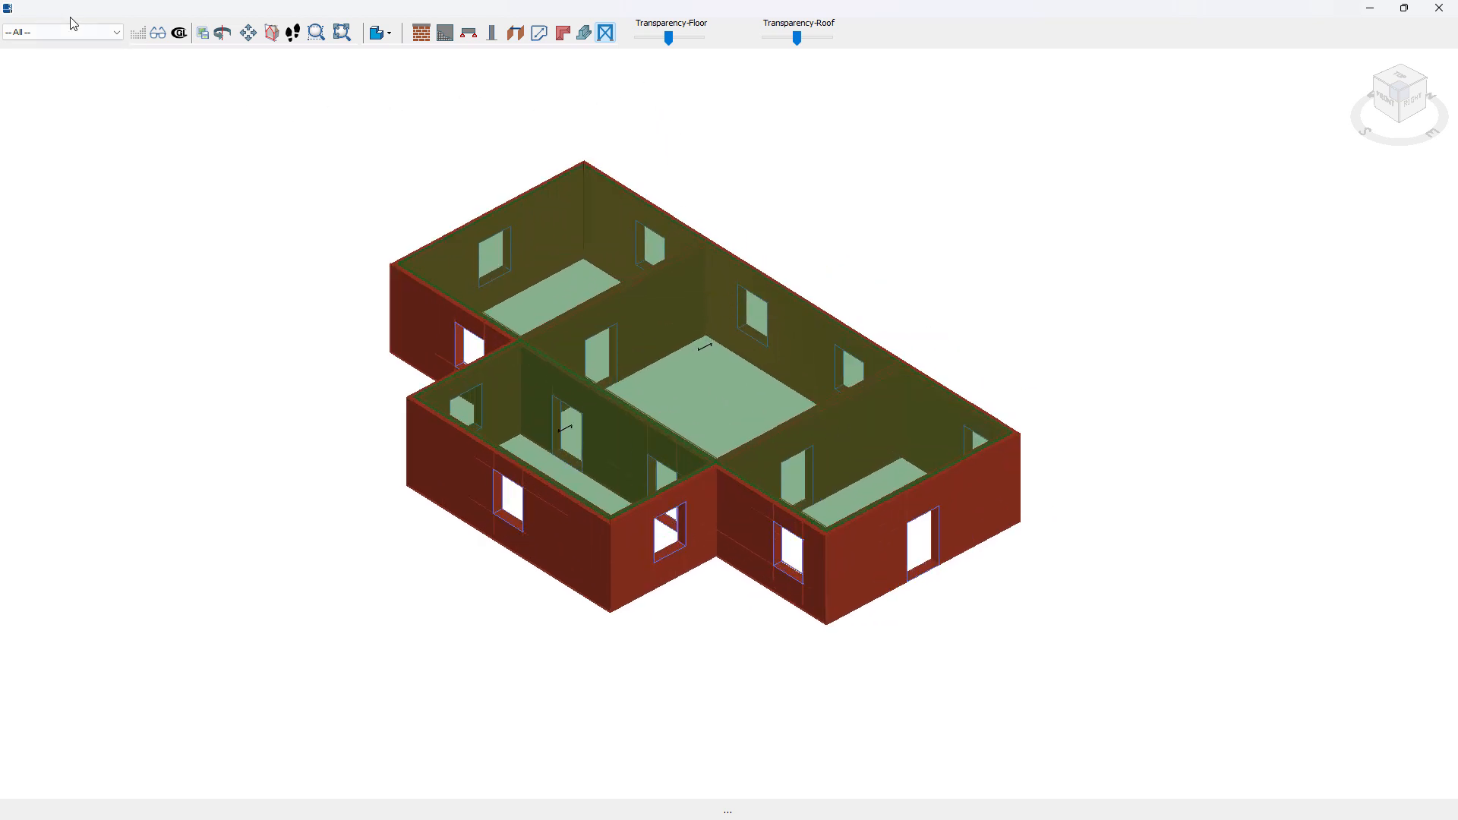
click(104, 35)
click(105, 36)
mouse_move(668, 40)
mouse_down()
mouse_move(637, 43)
mouse_move(672, 51)
mouse_up()
click(1440, 7)
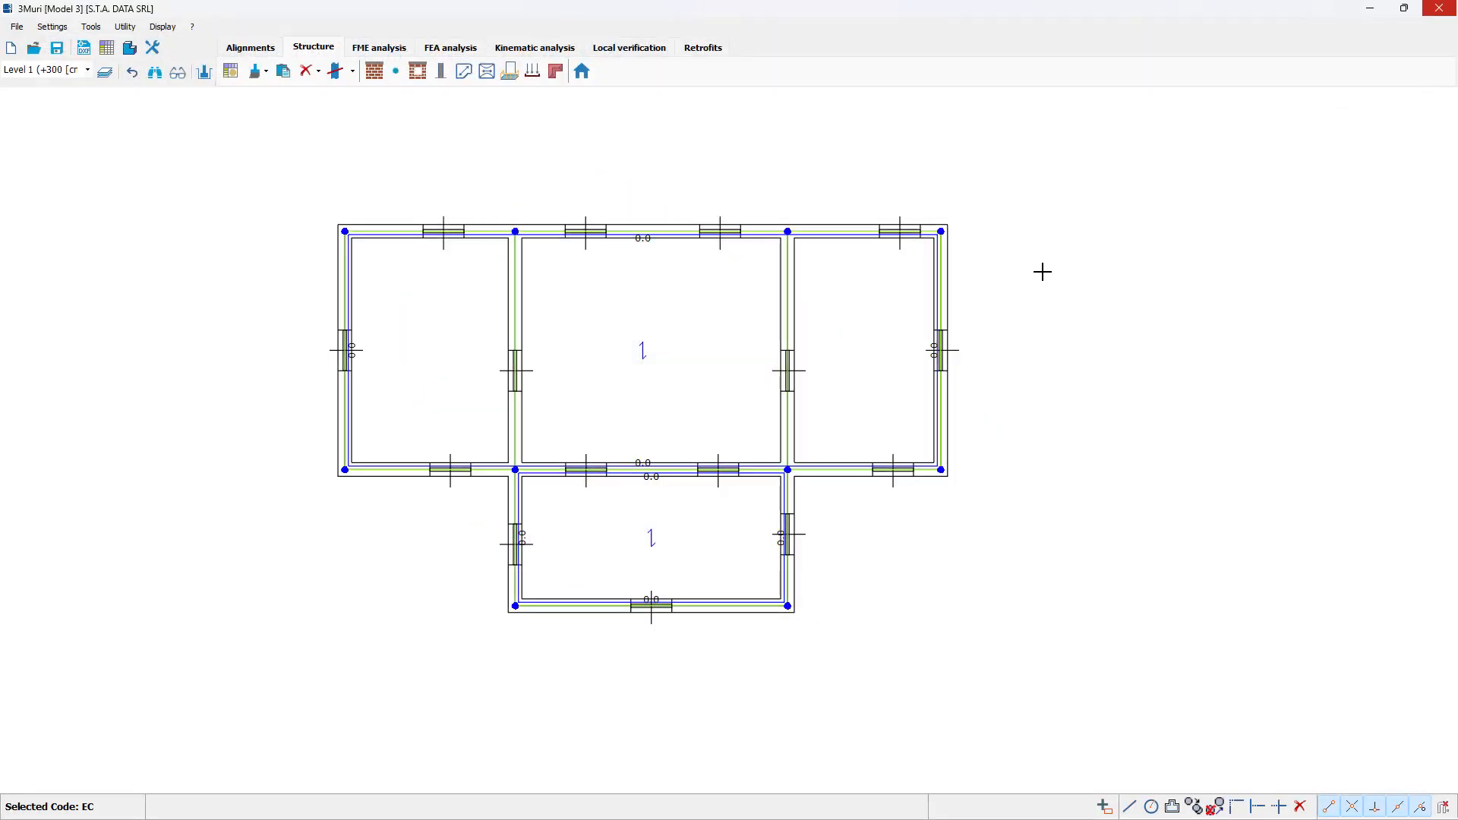
Step: Duplicate Level 1 on top with a level height of 300 cm, and check the two-storey building in the 3D view
scroll(632, 398, up, 3)
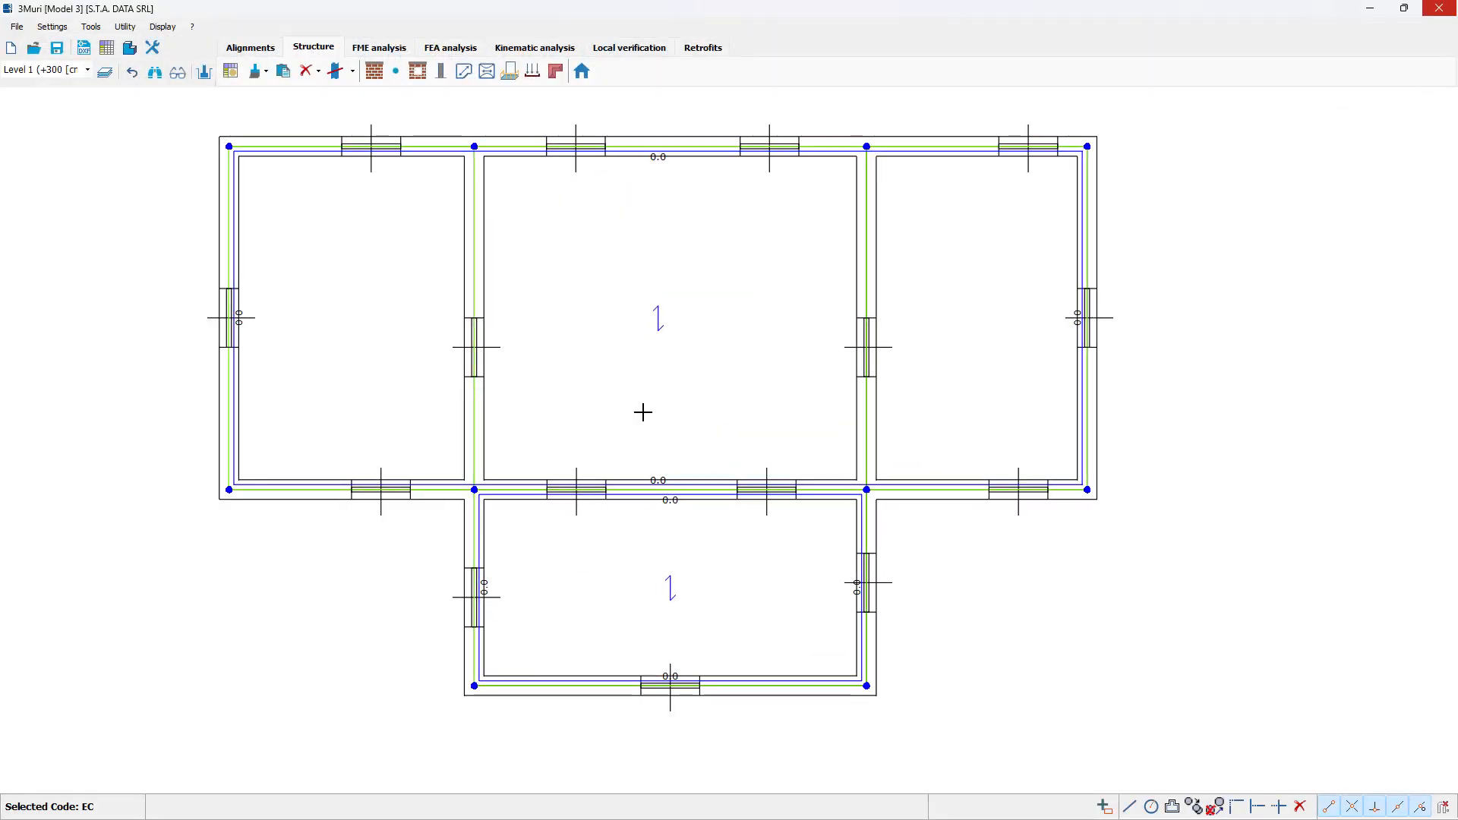
scroll(643, 412, down, 1)
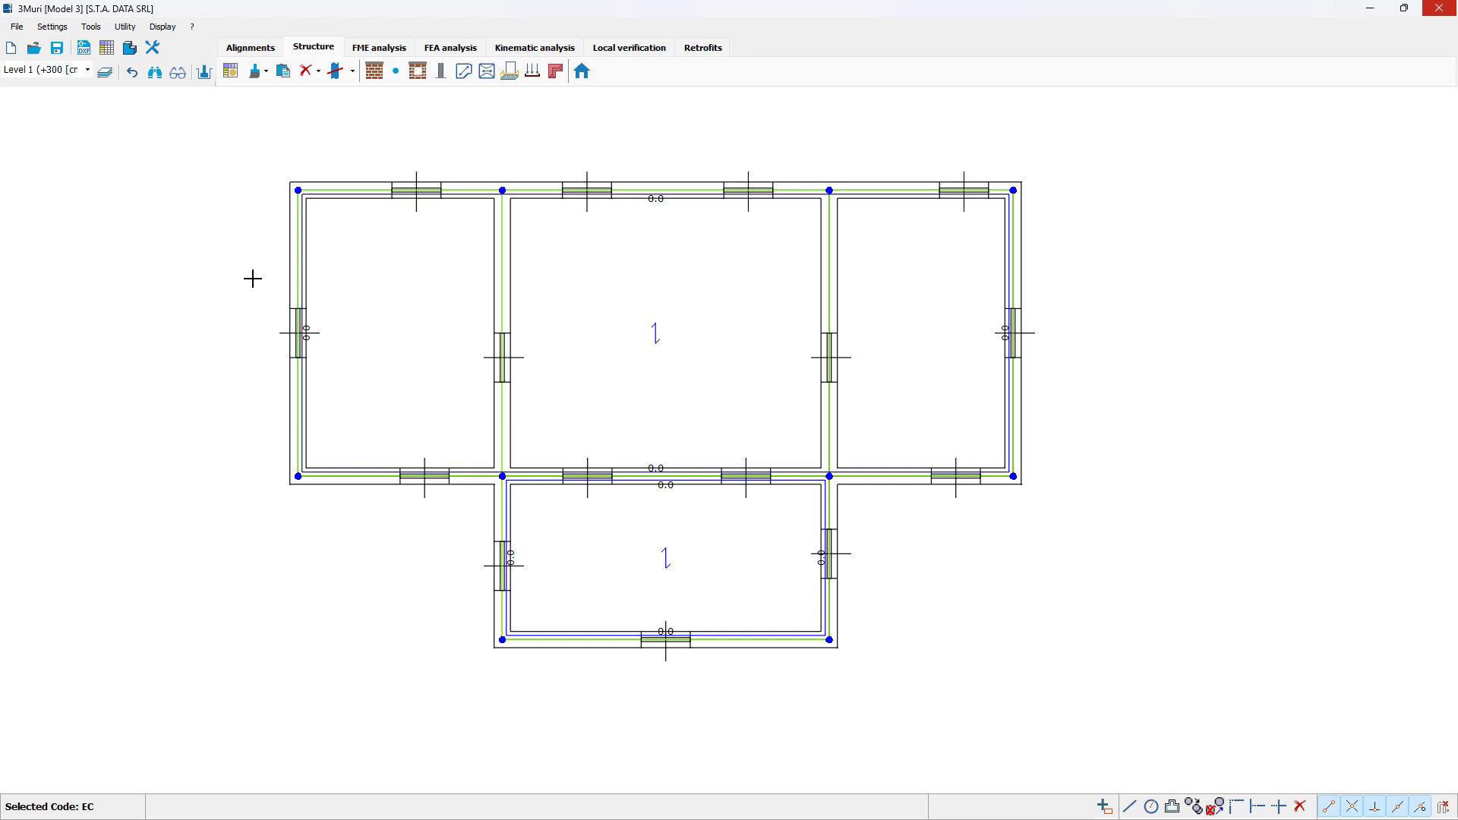
click(88, 71)
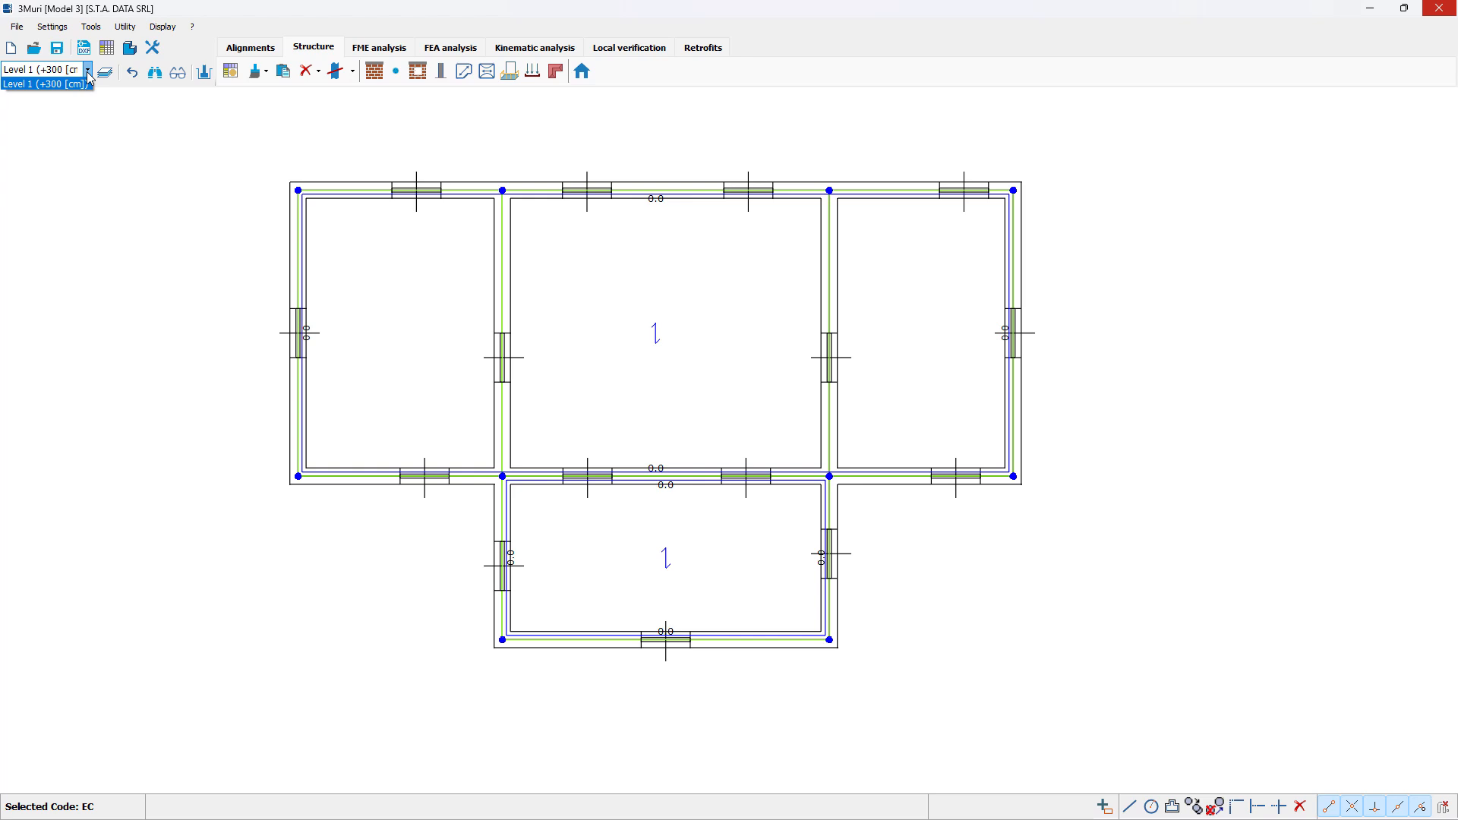
click(88, 74)
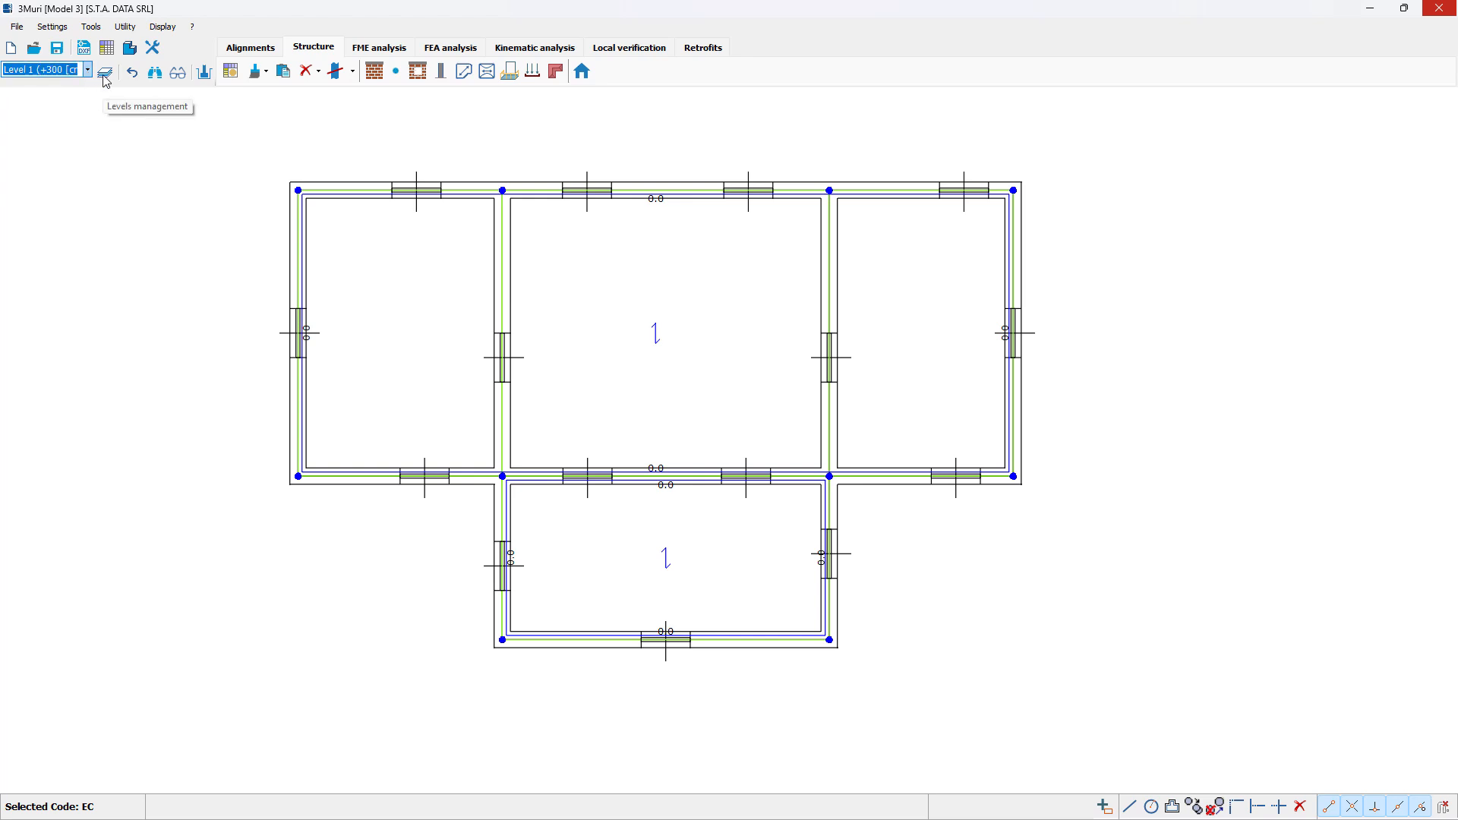
click(106, 73)
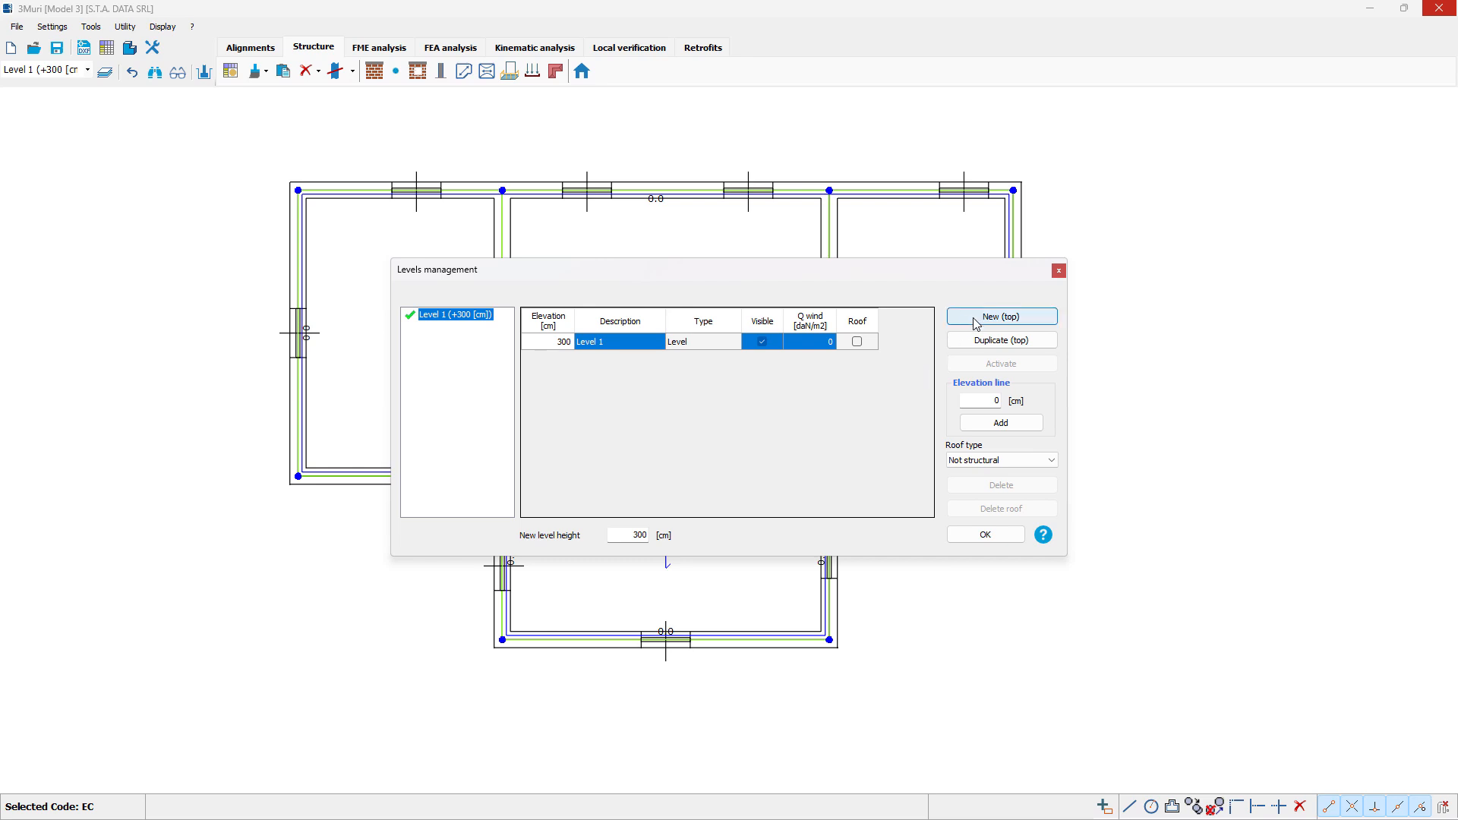
click(986, 342)
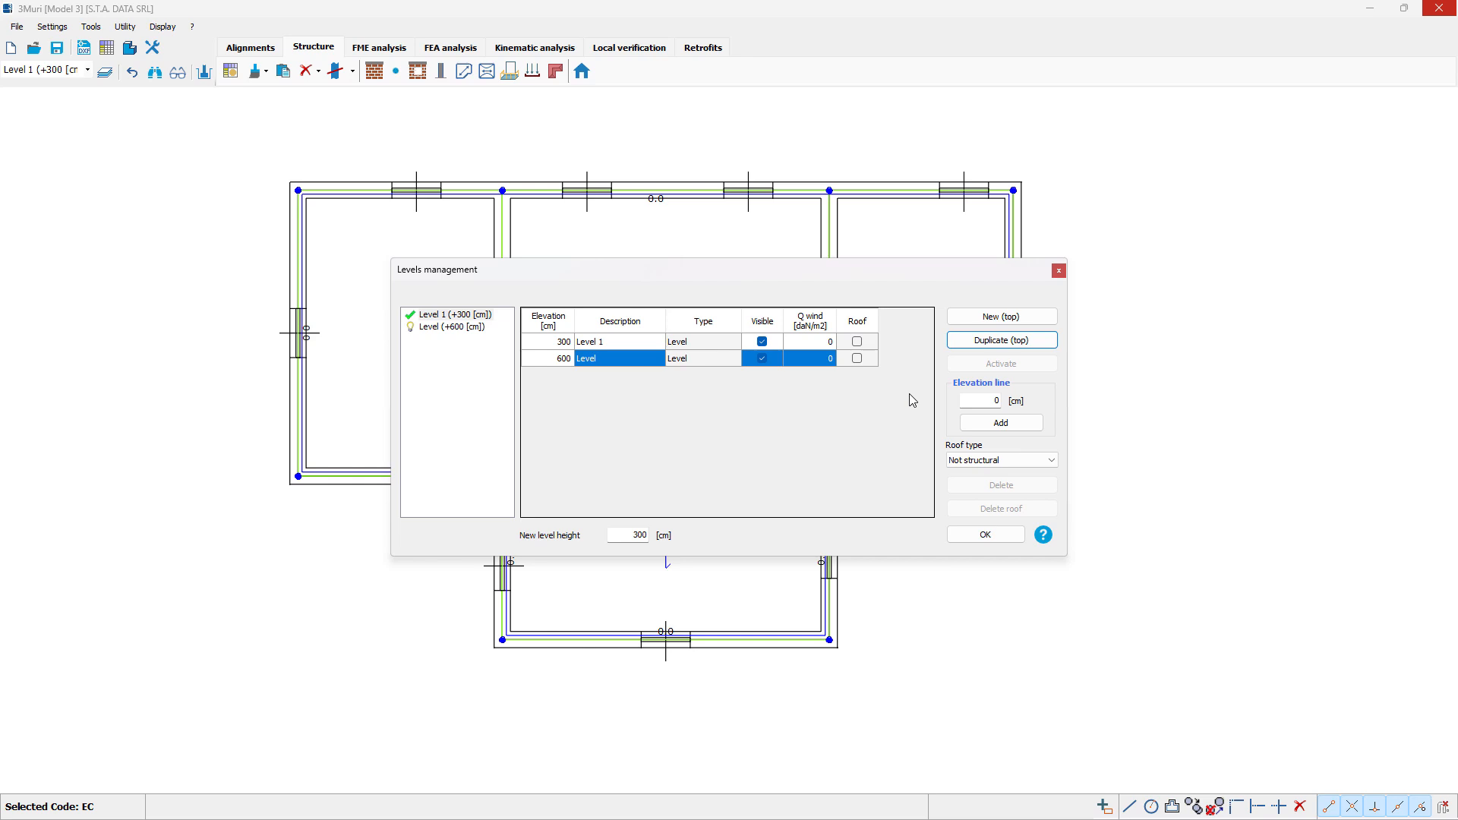
click(986, 535)
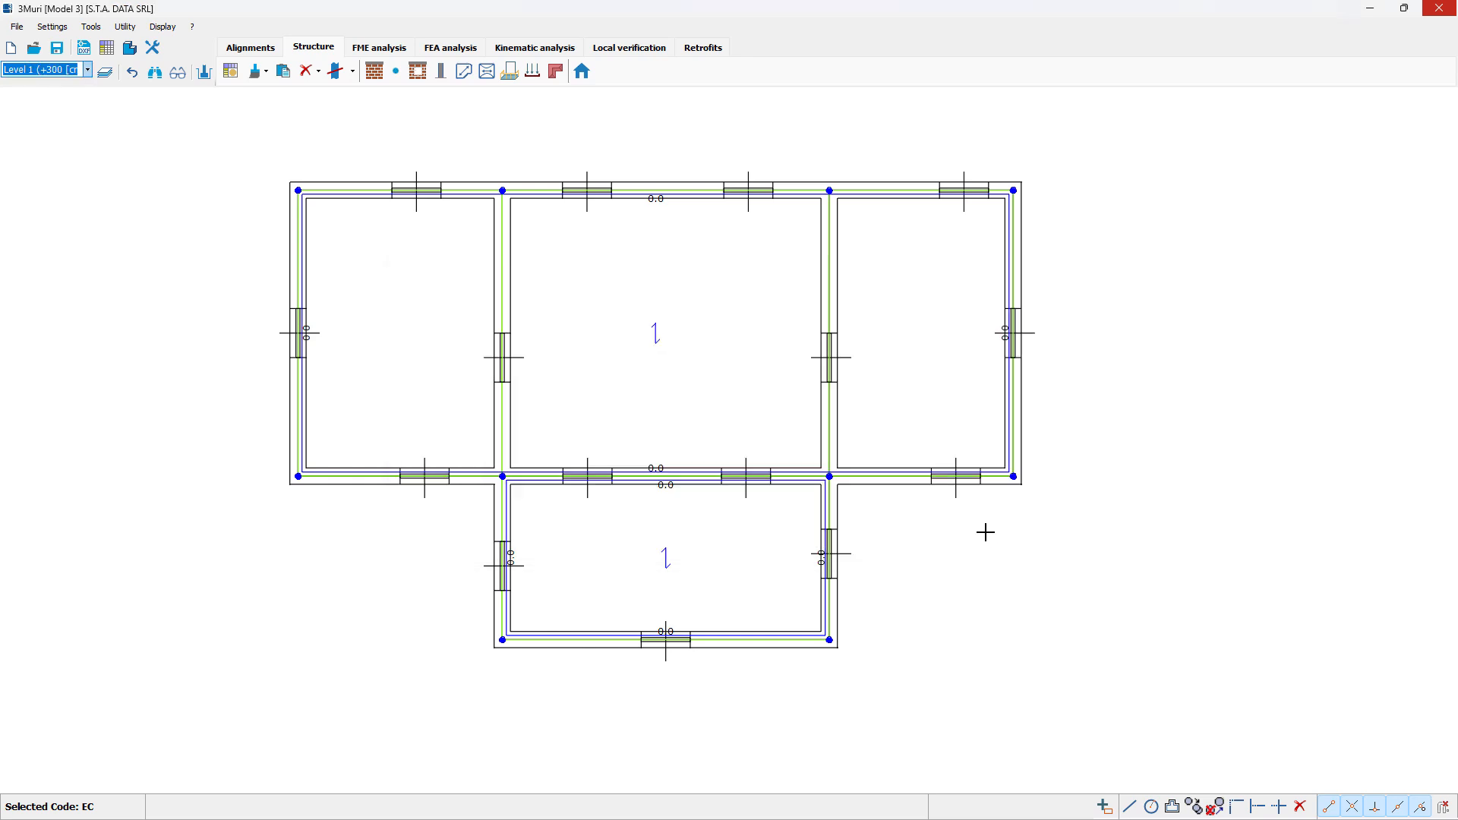
click(132, 57)
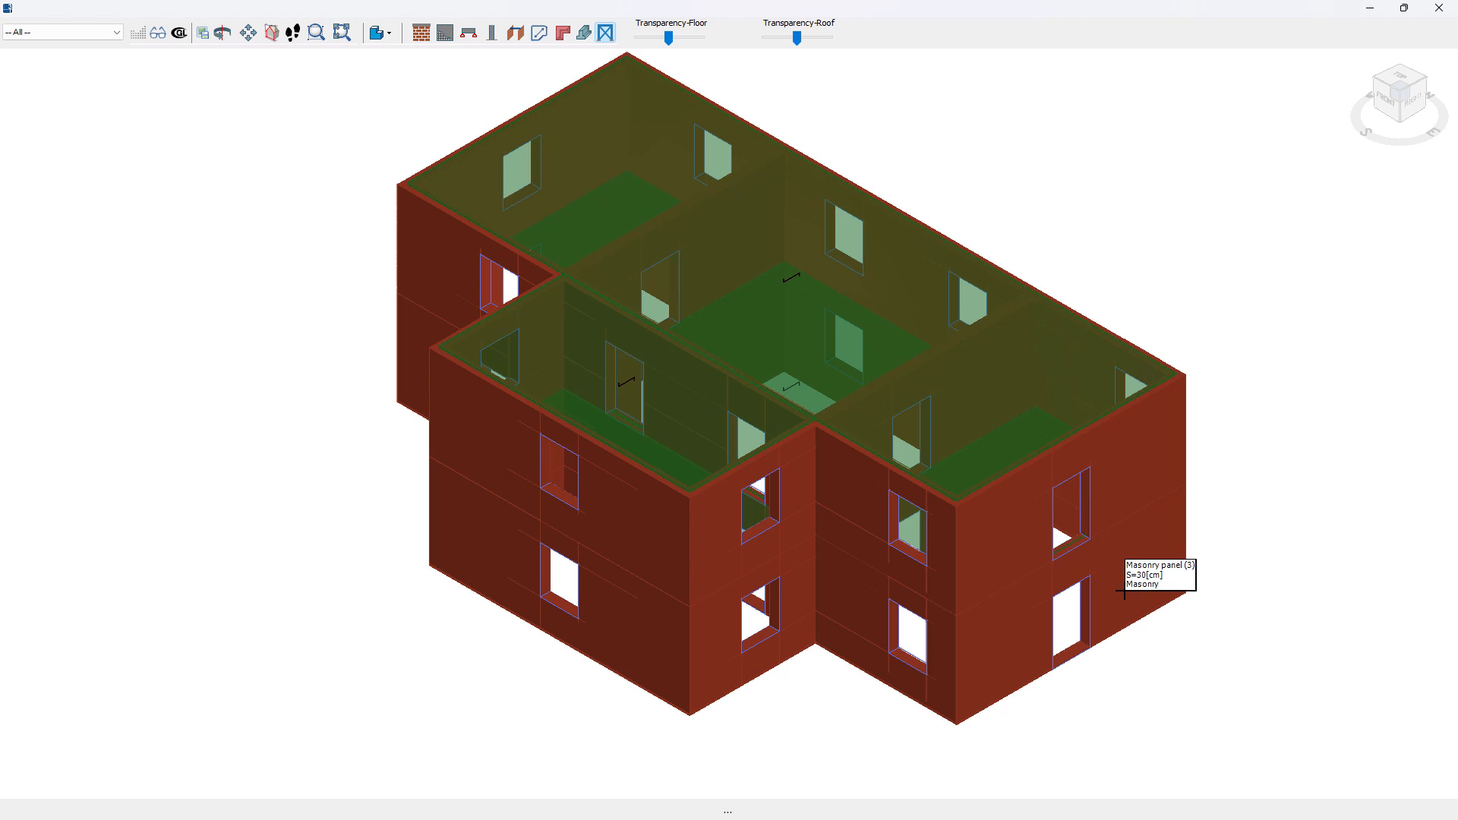
click(1440, 7)
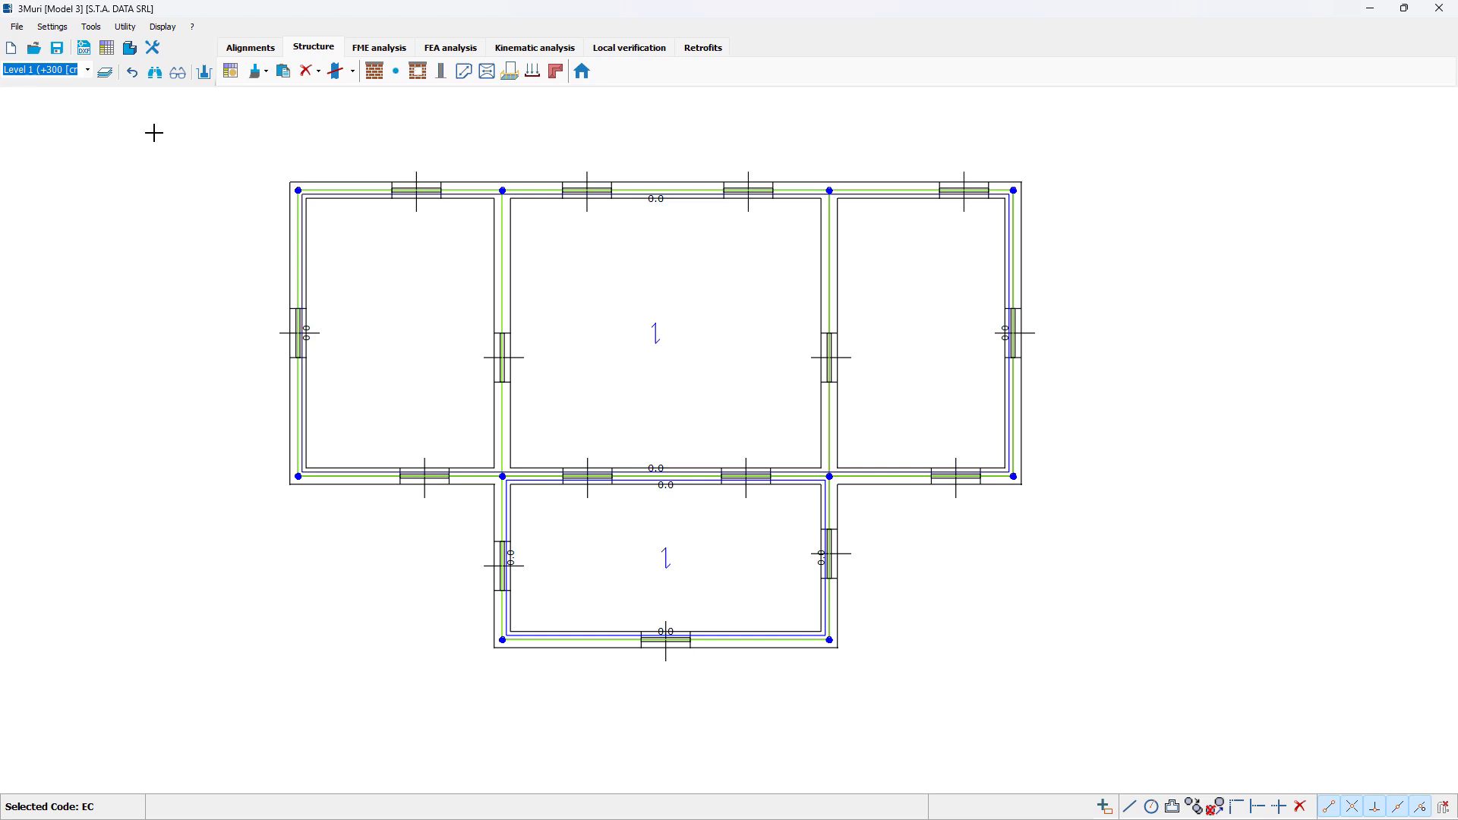
Step: Activate the +600 cm level, enter roof modelling, and insert nodes at the midpoints of the main rectangle's two outer side walls
click(88, 70)
click(73, 85)
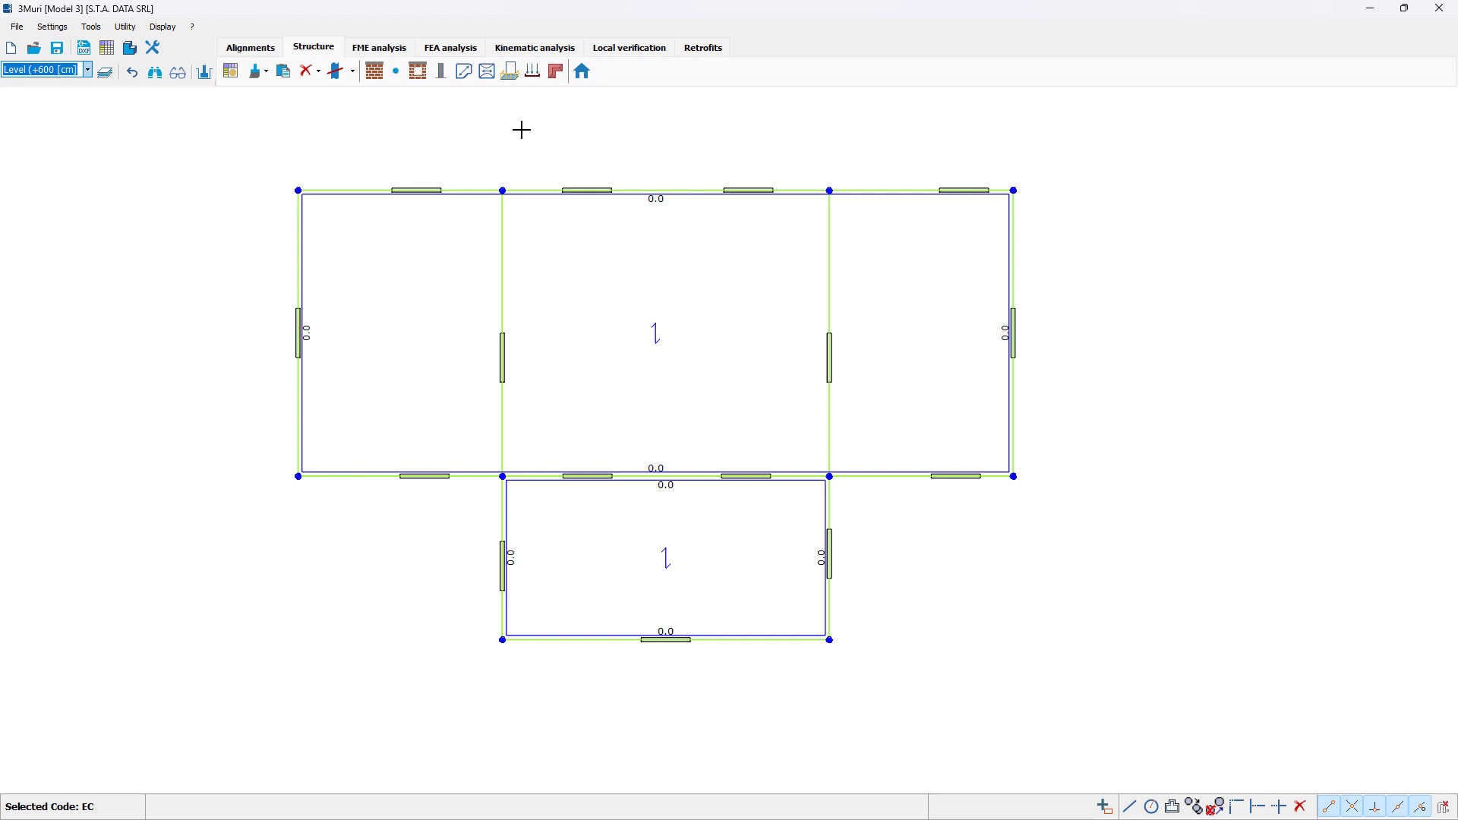
click(556, 74)
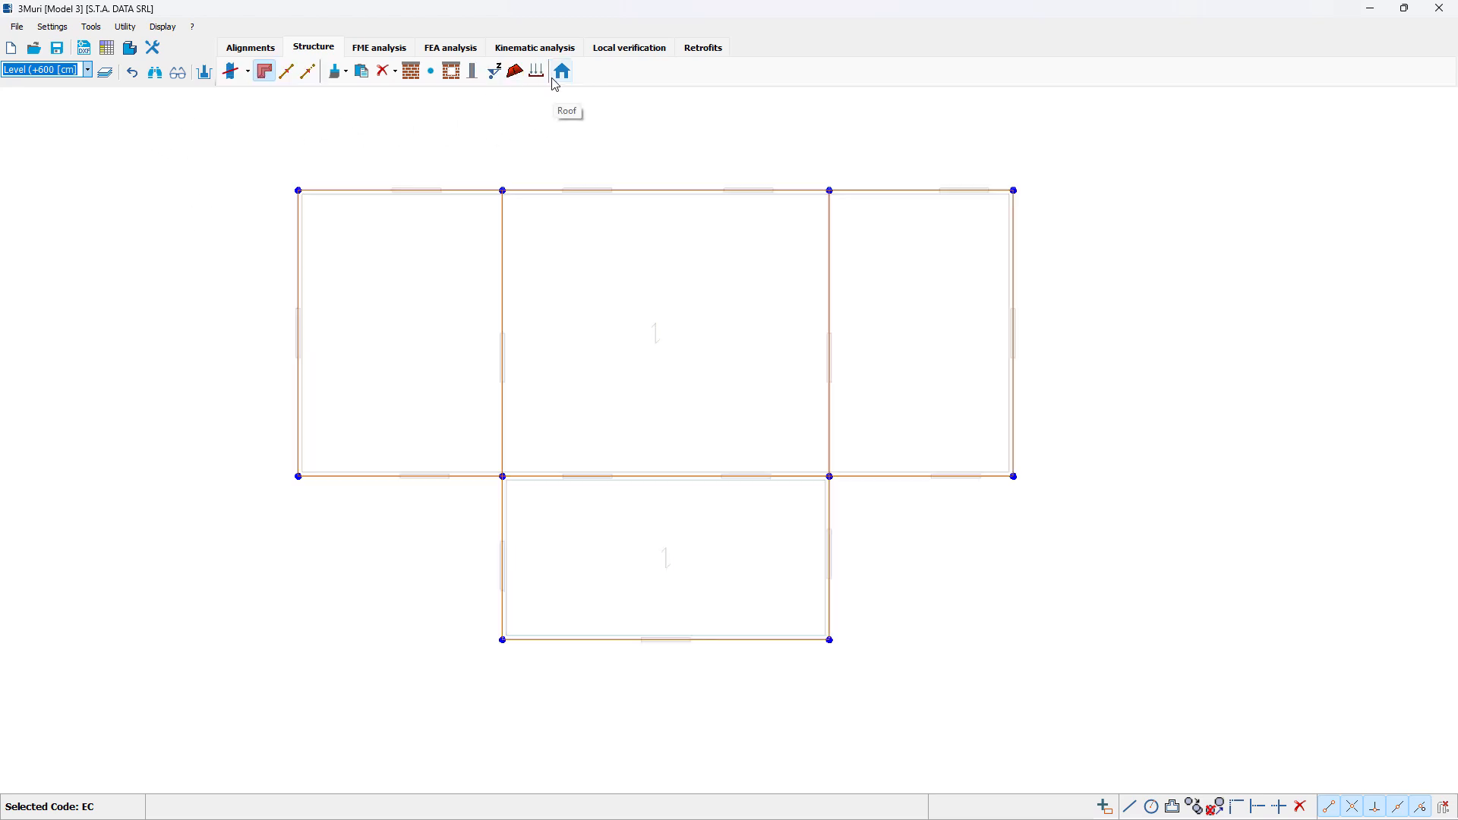
click(268, 77)
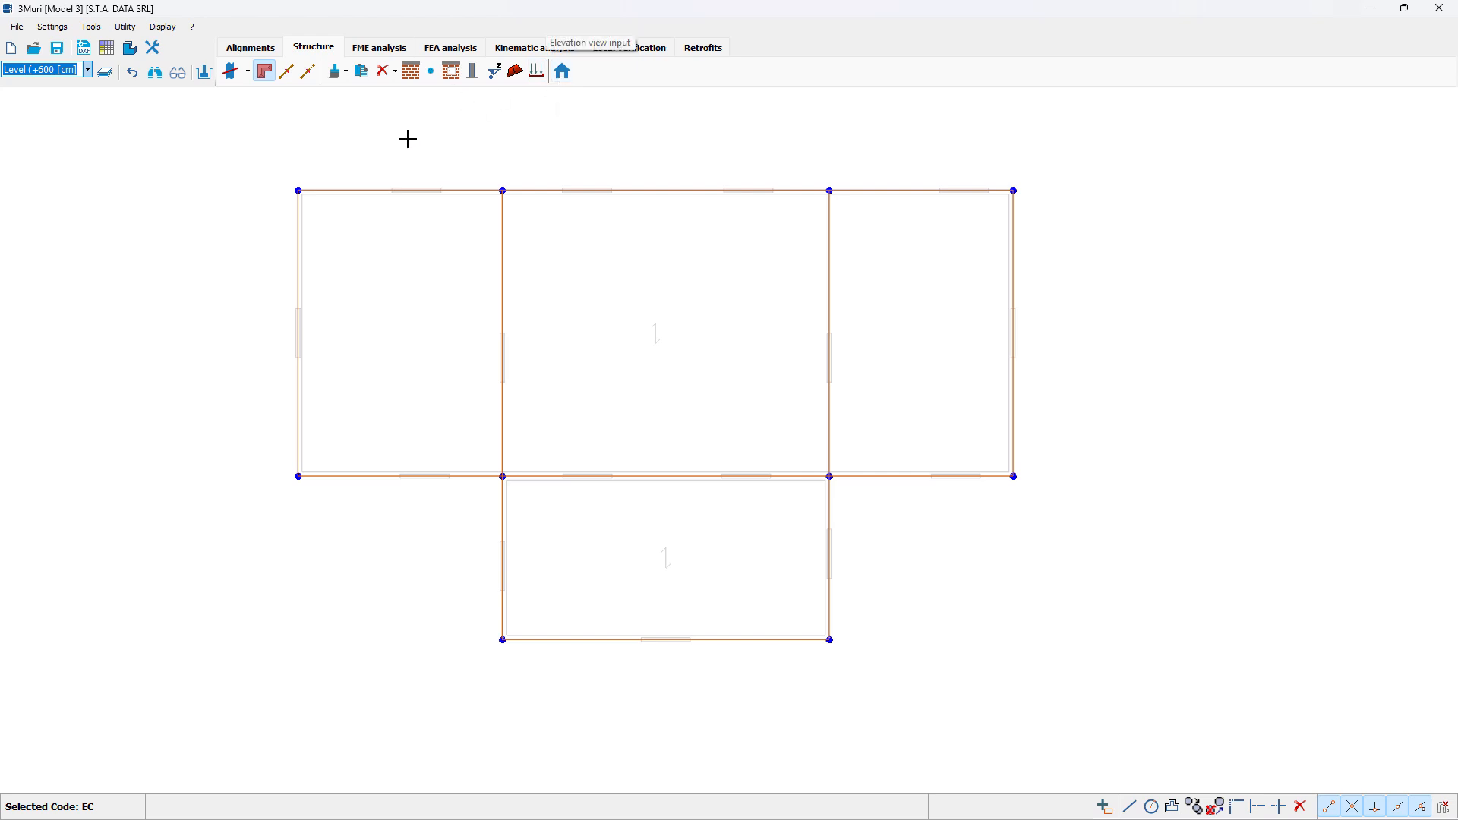
click(432, 74)
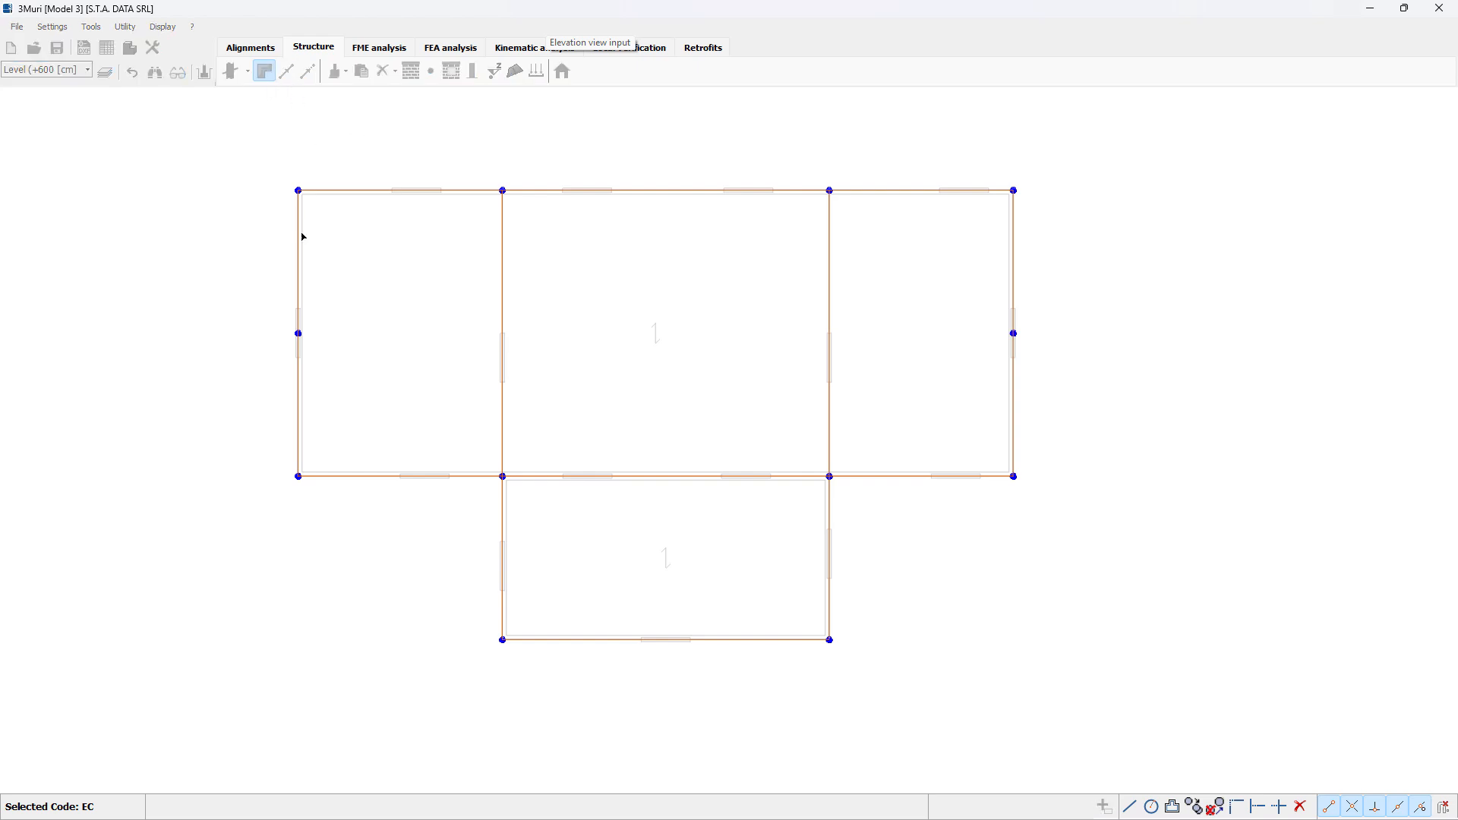
Step: Draw the ridge wall line between the midpoint nodes of the two outer side walls
click(298, 334)
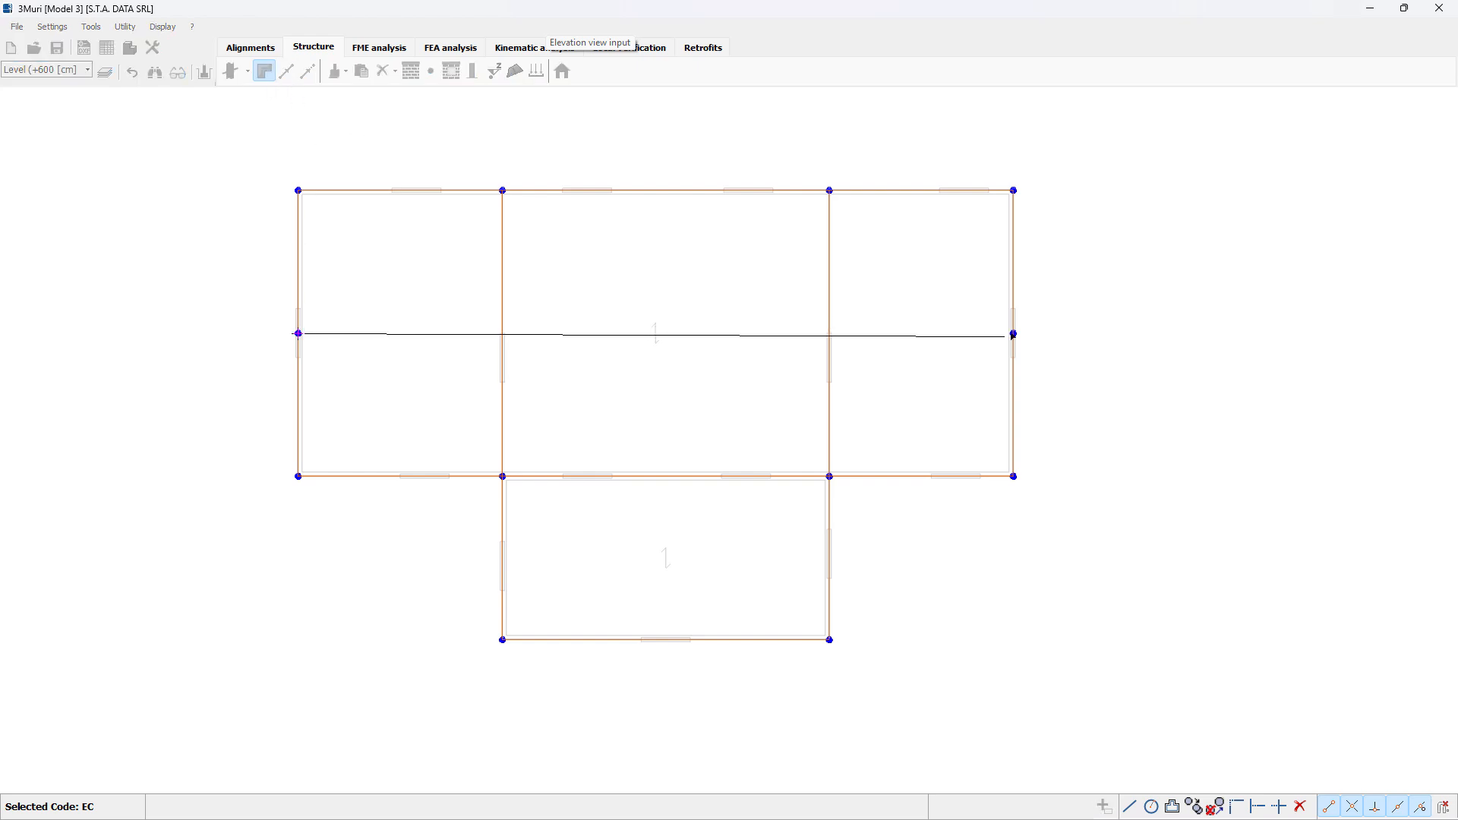
click(1014, 333)
right_click(928, 376)
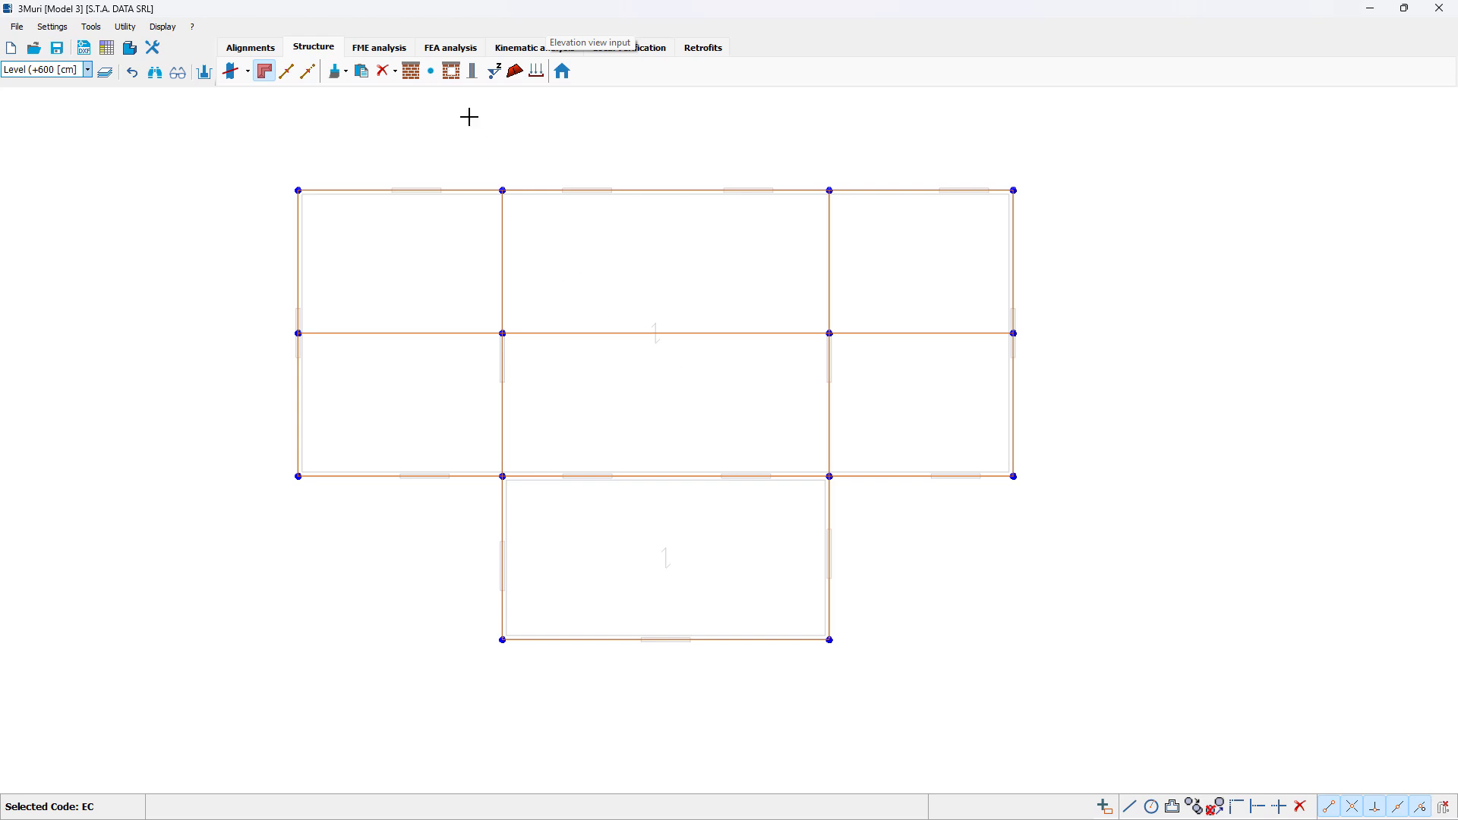
Step: Set the node elevation to 700 cm for all corner and wall-intersection nodes off the ridge, including the projecting room's
click(495, 72)
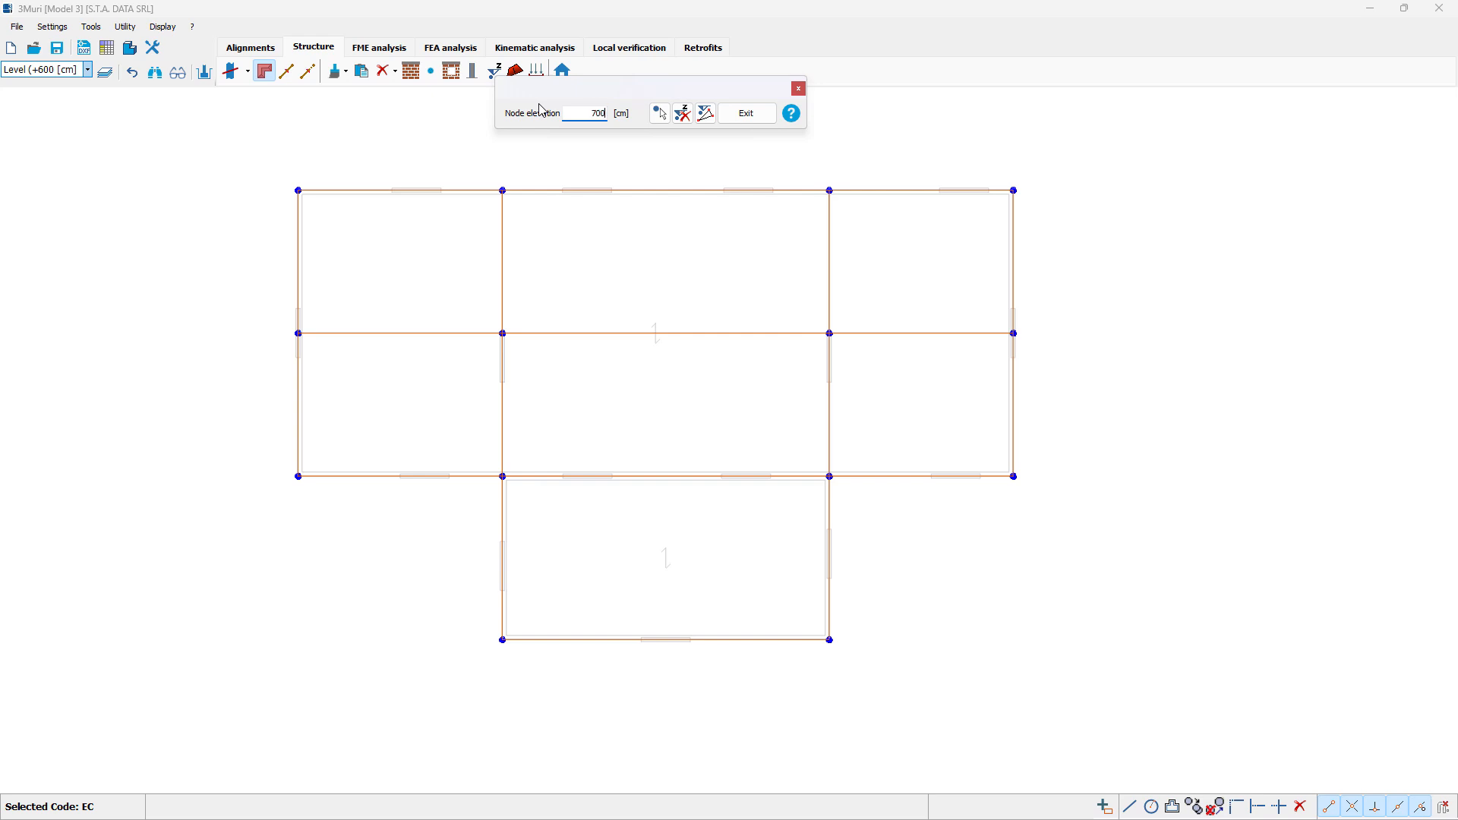
click(660, 113)
drag(255, 155, 1113, 266)
drag(241, 420, 1118, 528)
drag(445, 594, 983, 724)
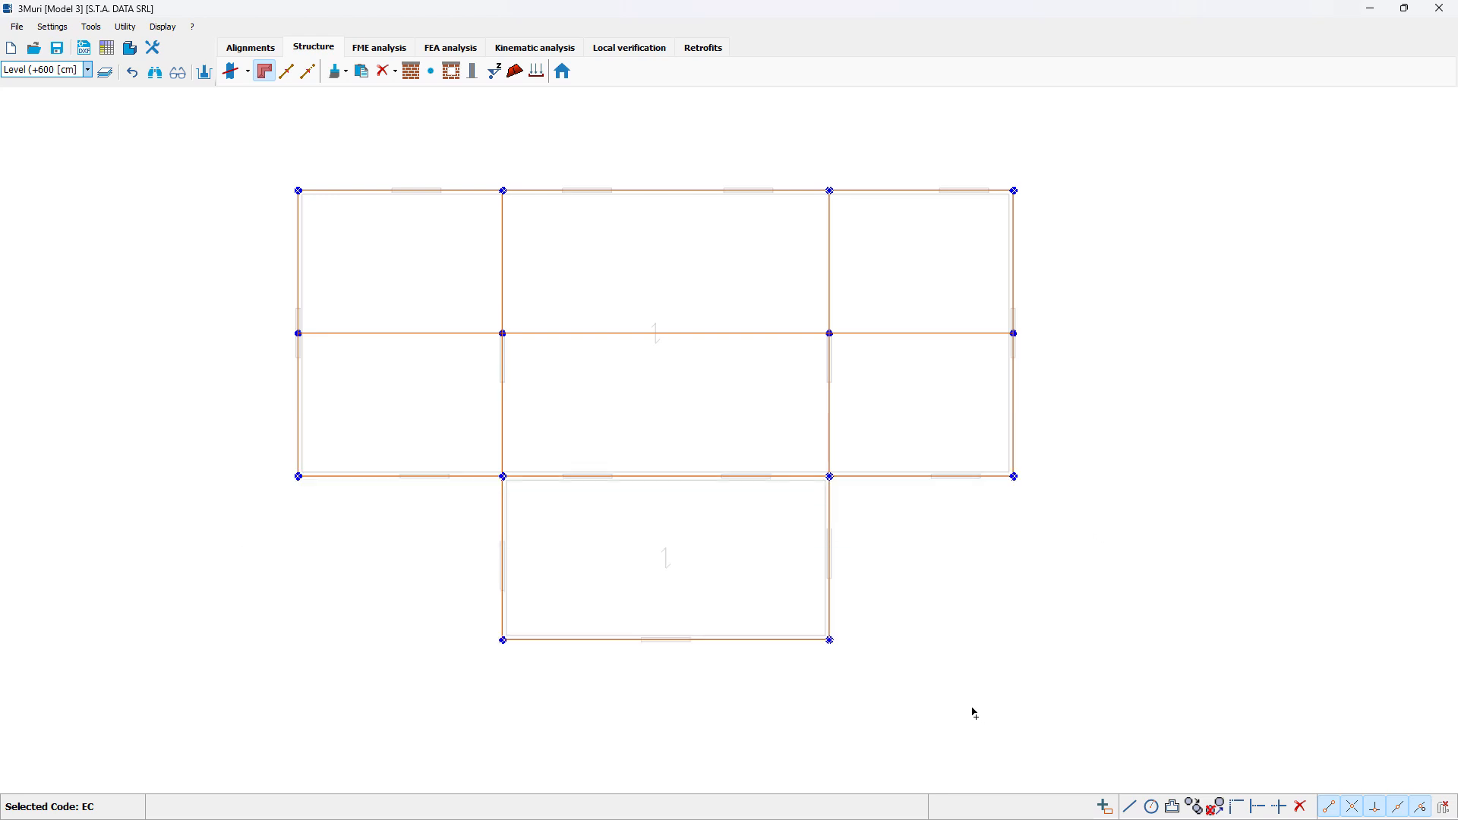
right_click(969, 700)
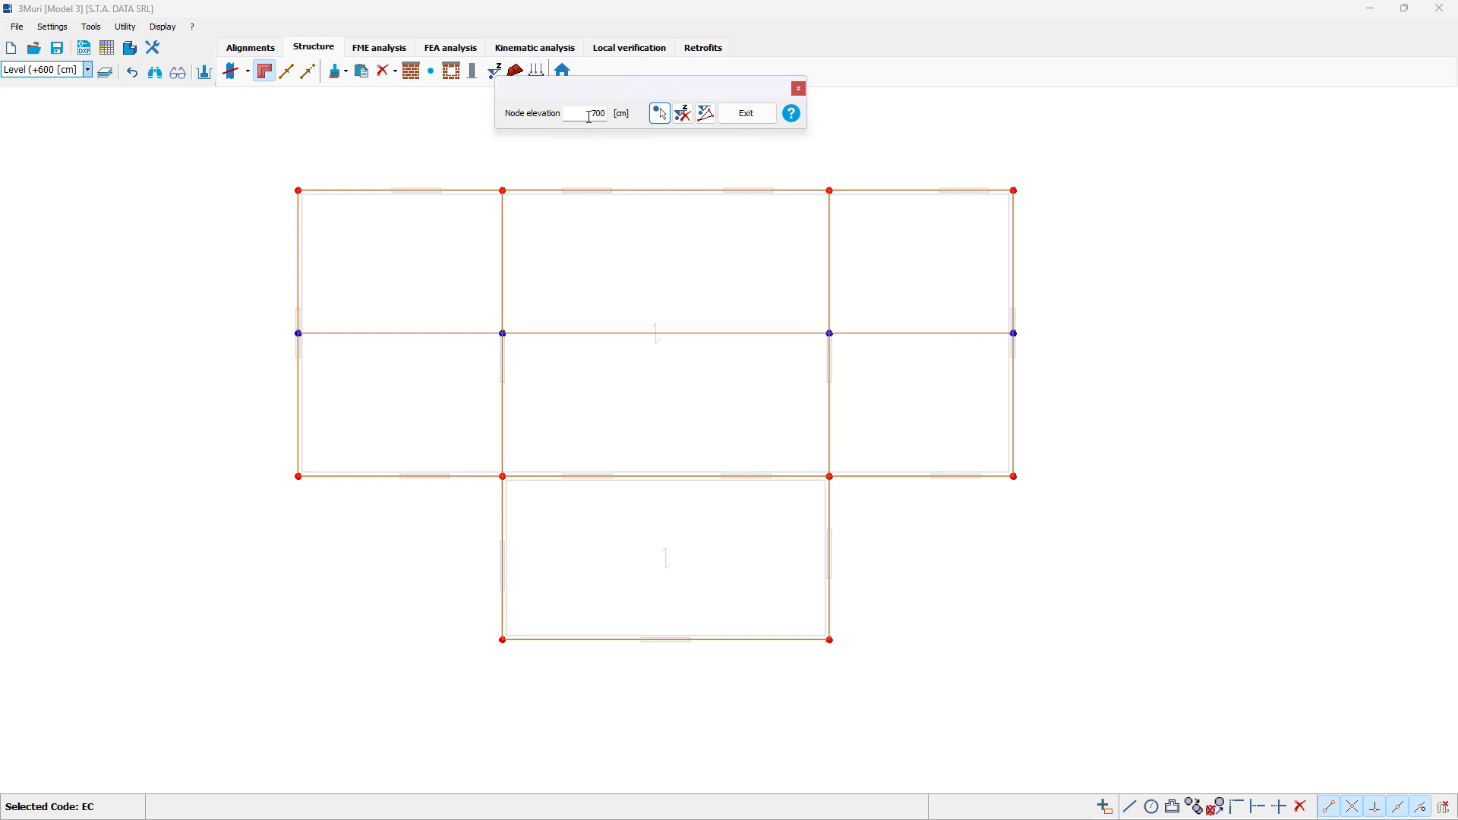
Step: Set the elevation of the four nodes along the ridge line to 800 cm
drag(590, 116, 616, 115)
click(658, 113)
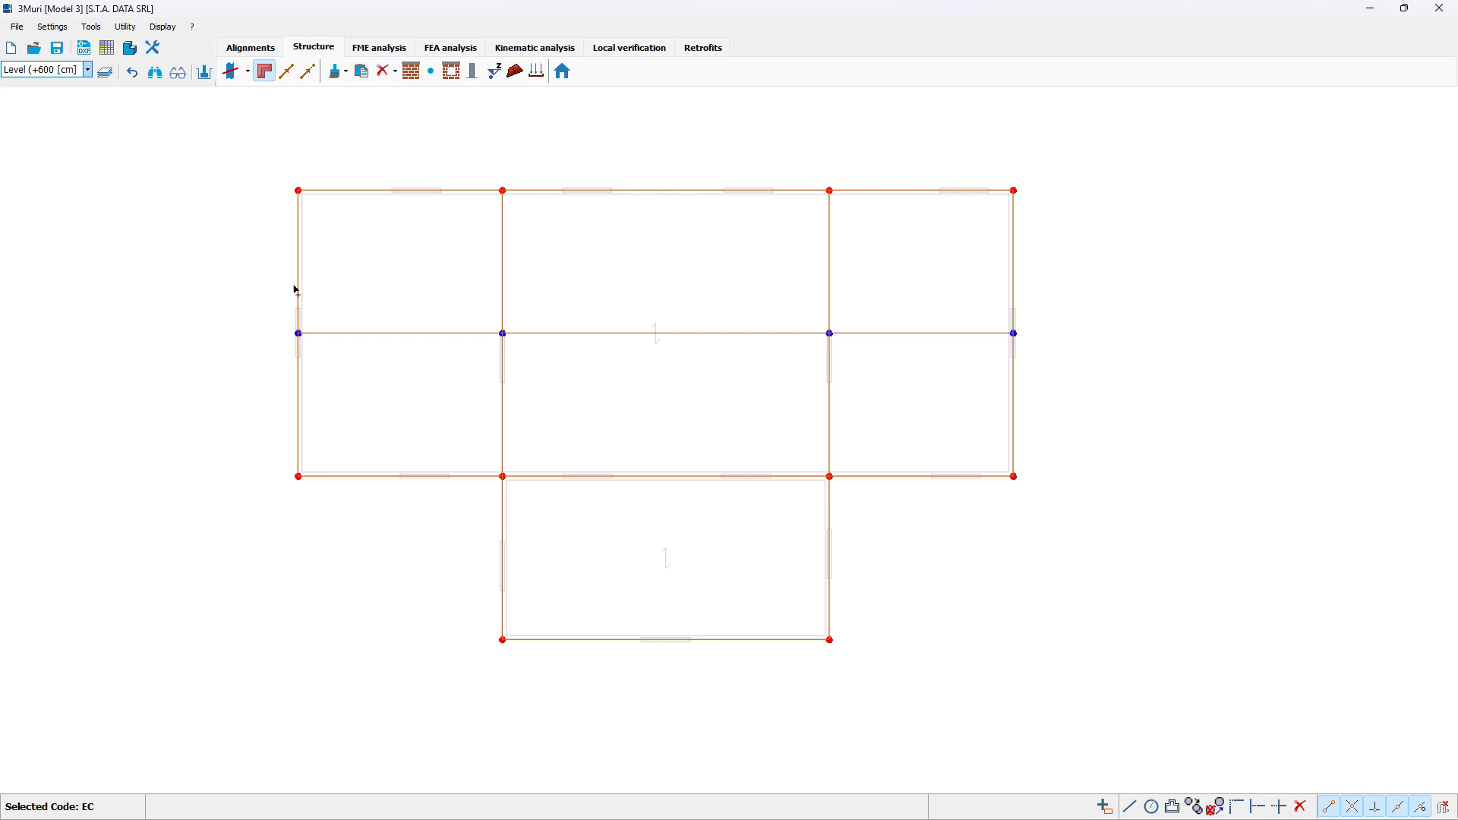
drag(248, 287, 1135, 366)
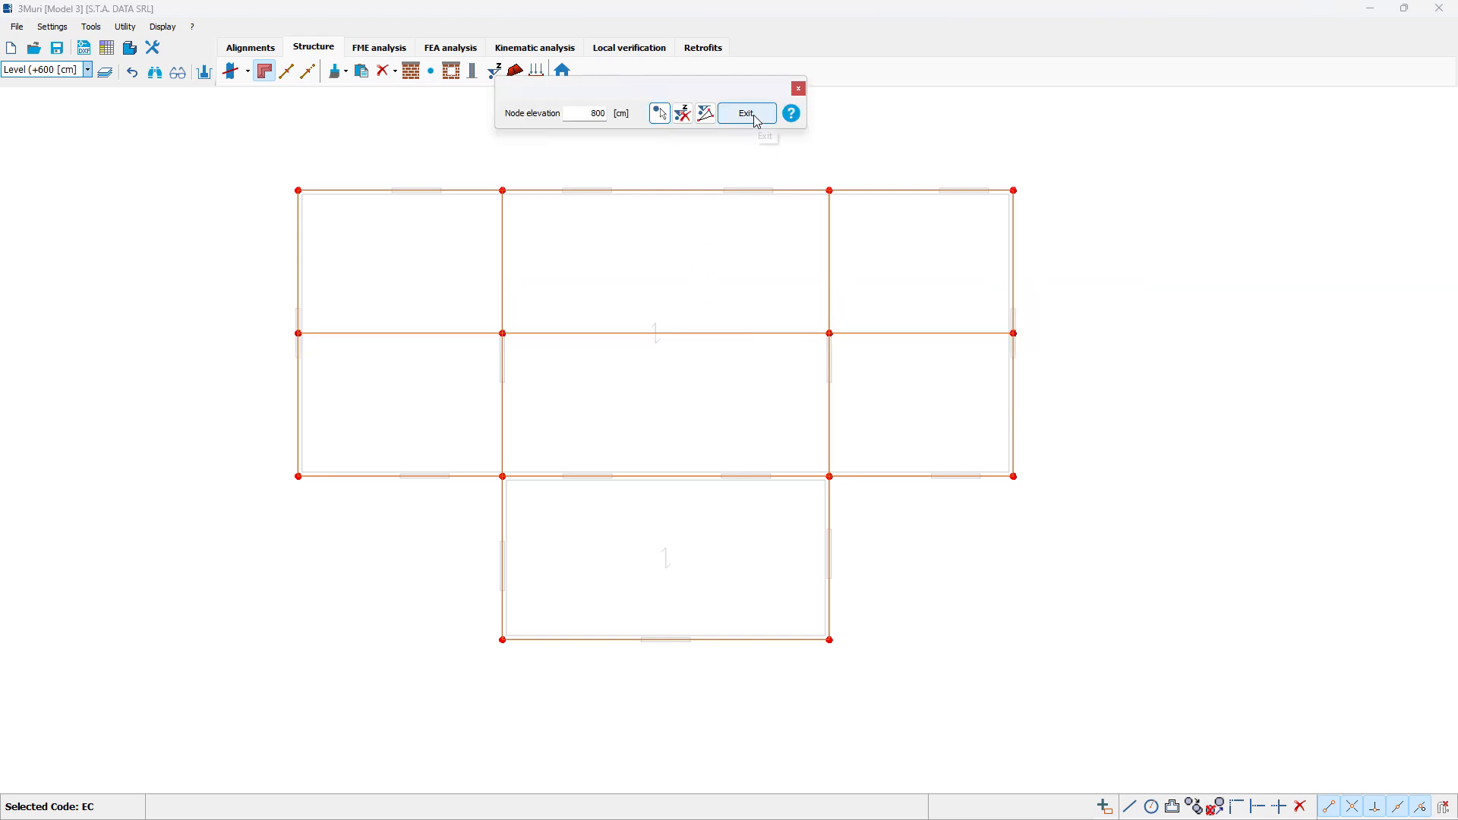
click(756, 120)
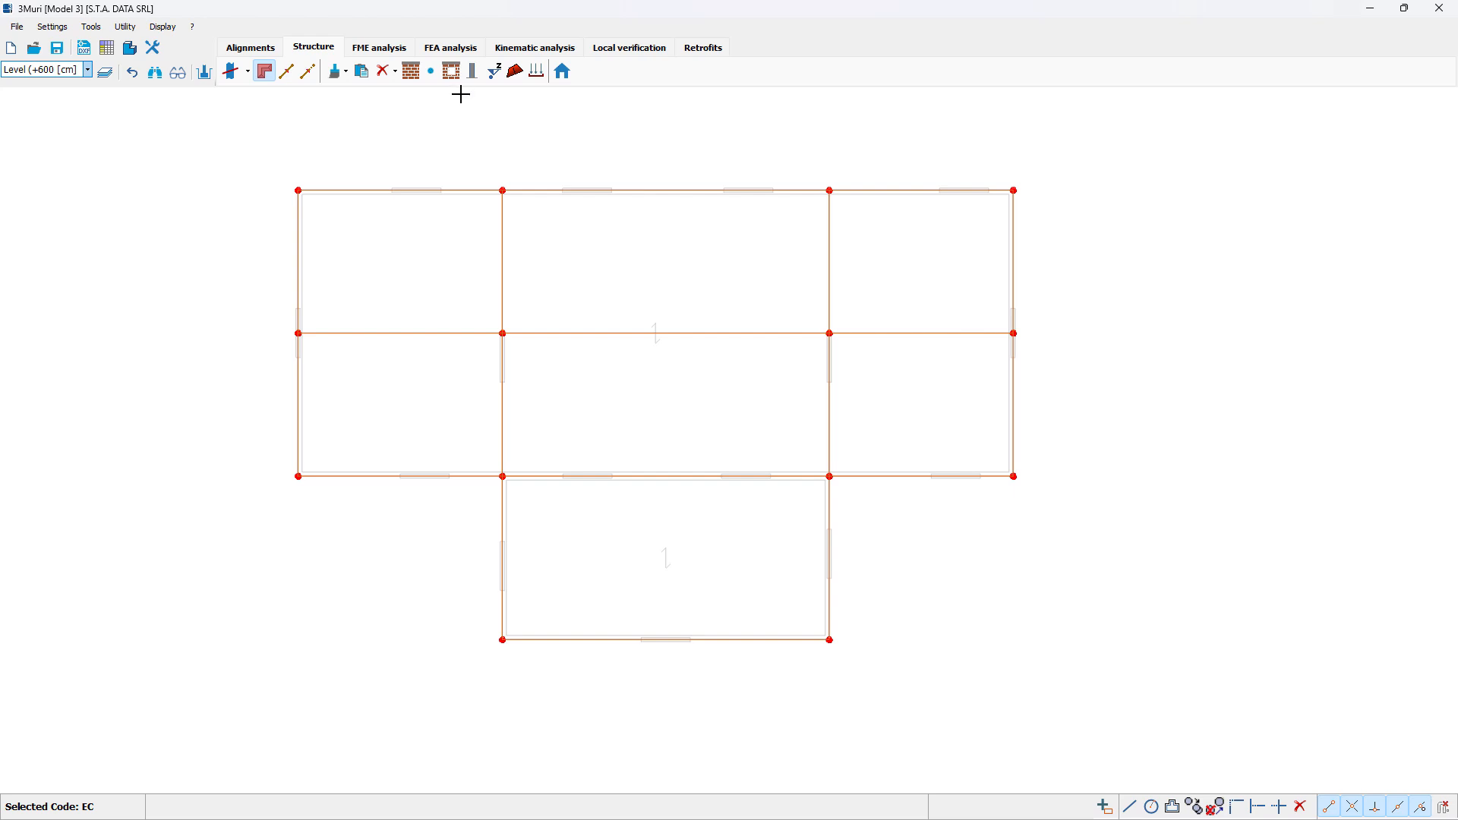
Step: Define all roof-level wall segments as masonry panels 30 cm thick with the Masonry material
click(411, 71)
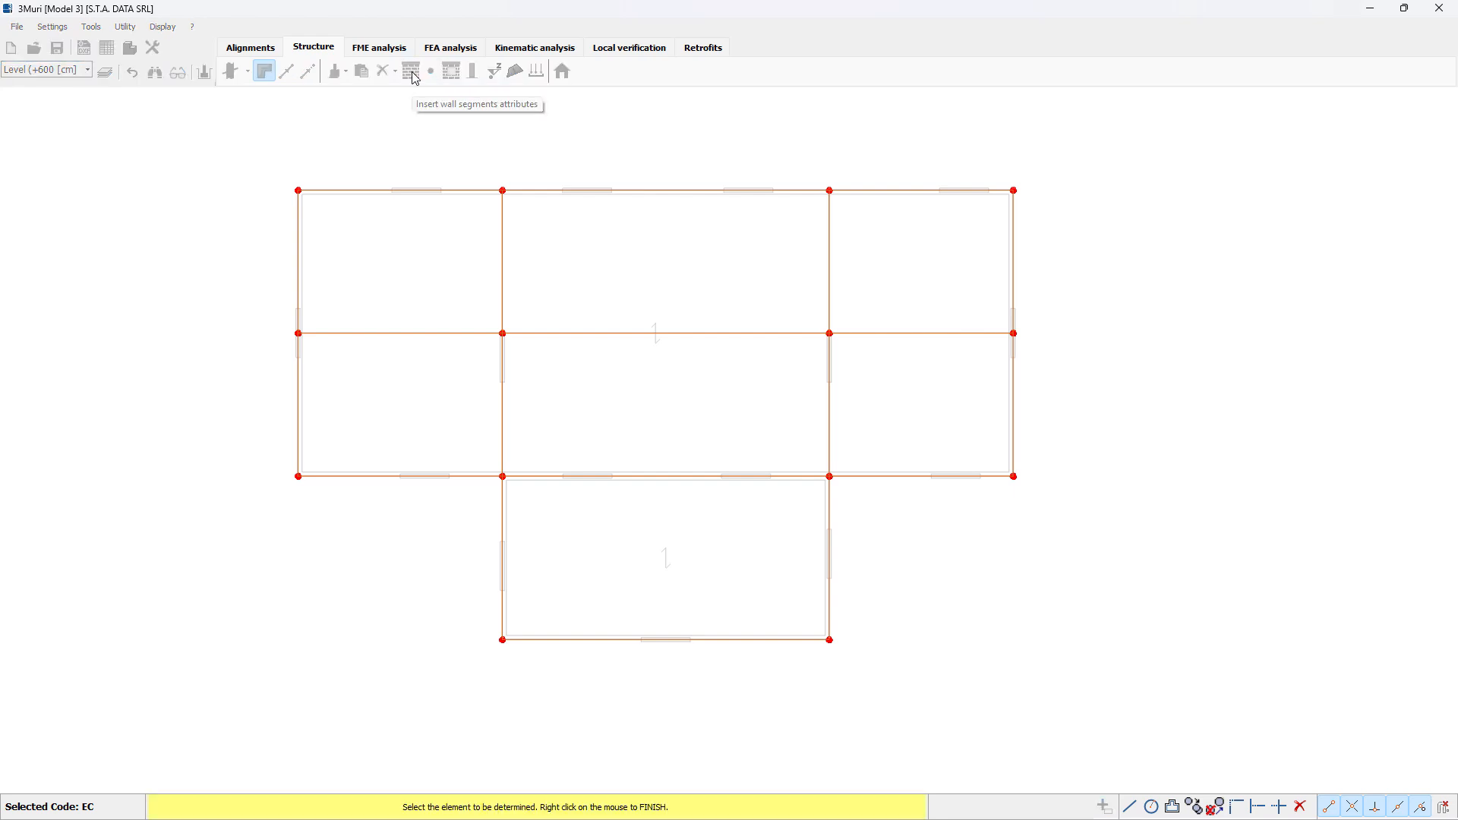
drag(228, 132, 1114, 705)
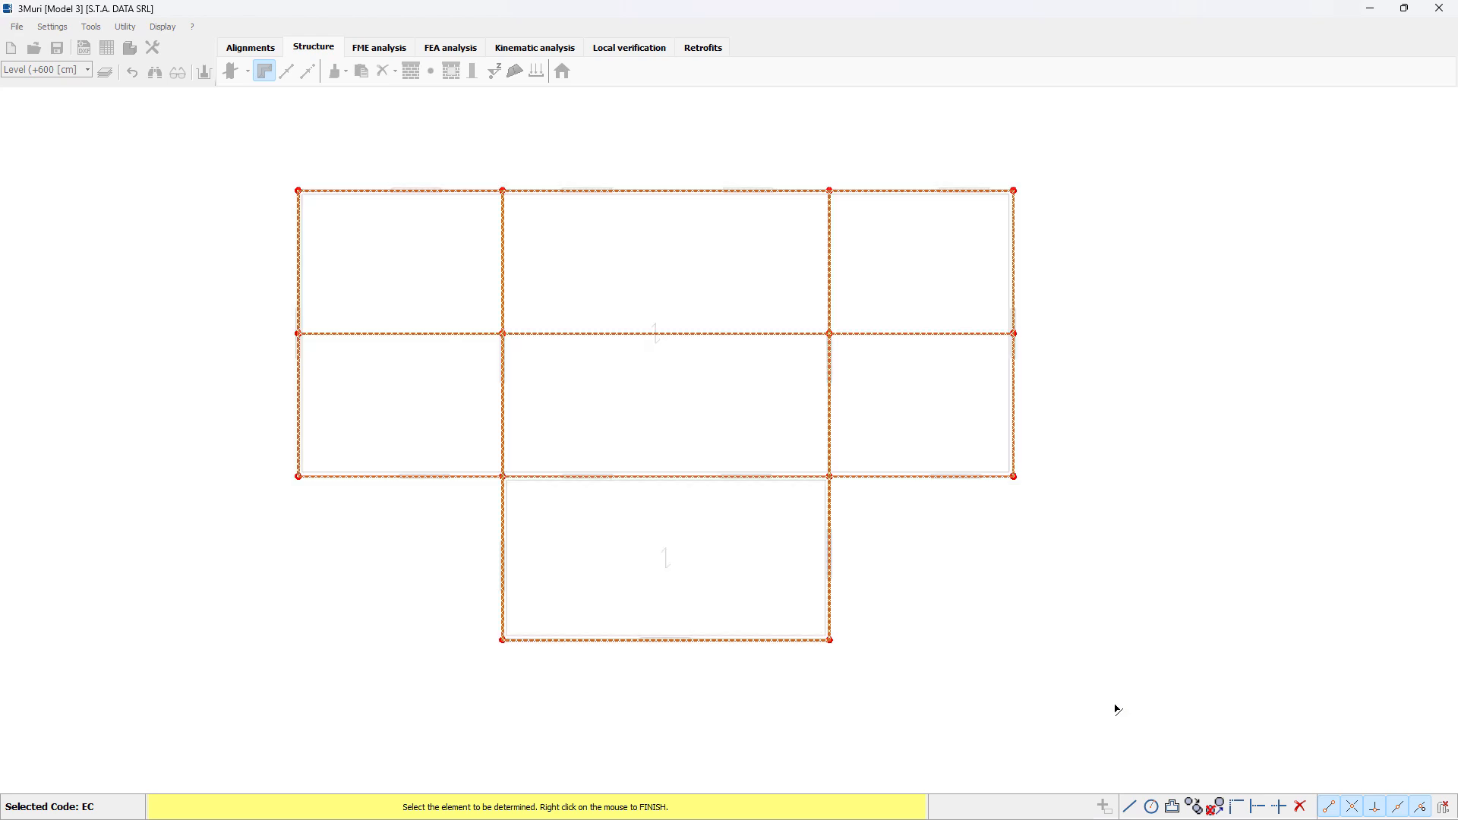
right_click(1063, 635)
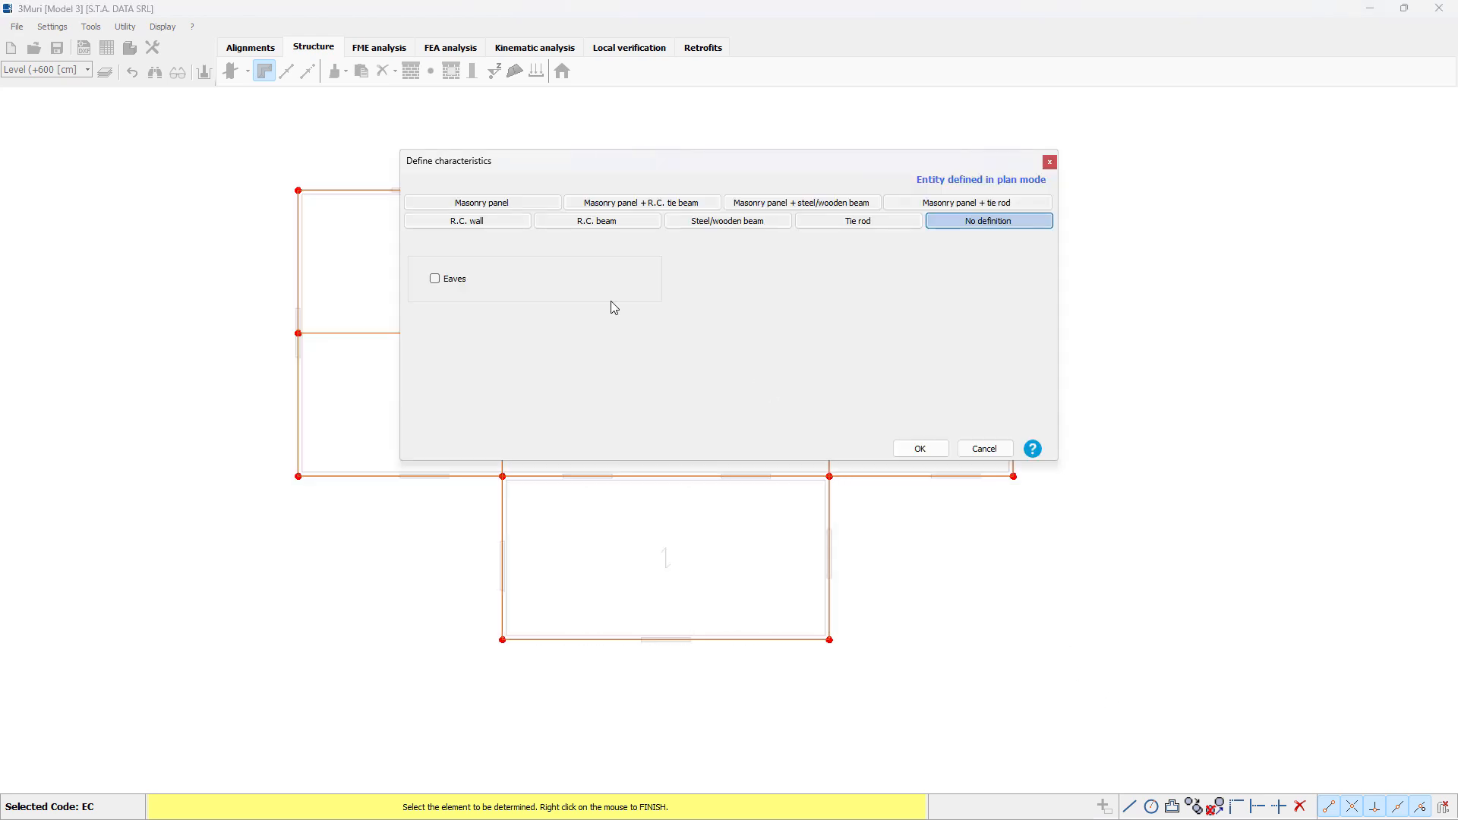
click(526, 202)
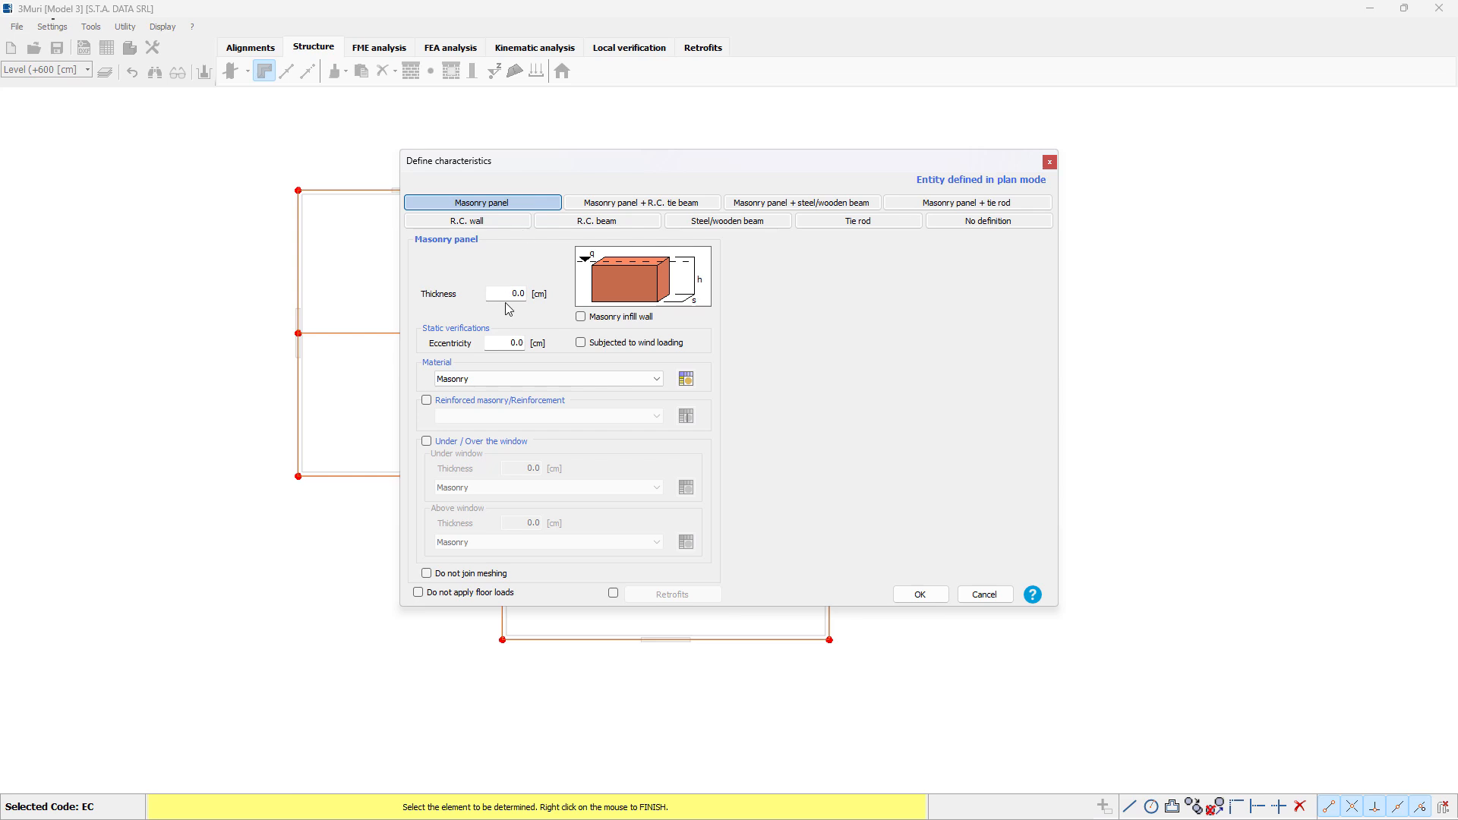
drag(509, 297, 534, 297)
click(921, 595)
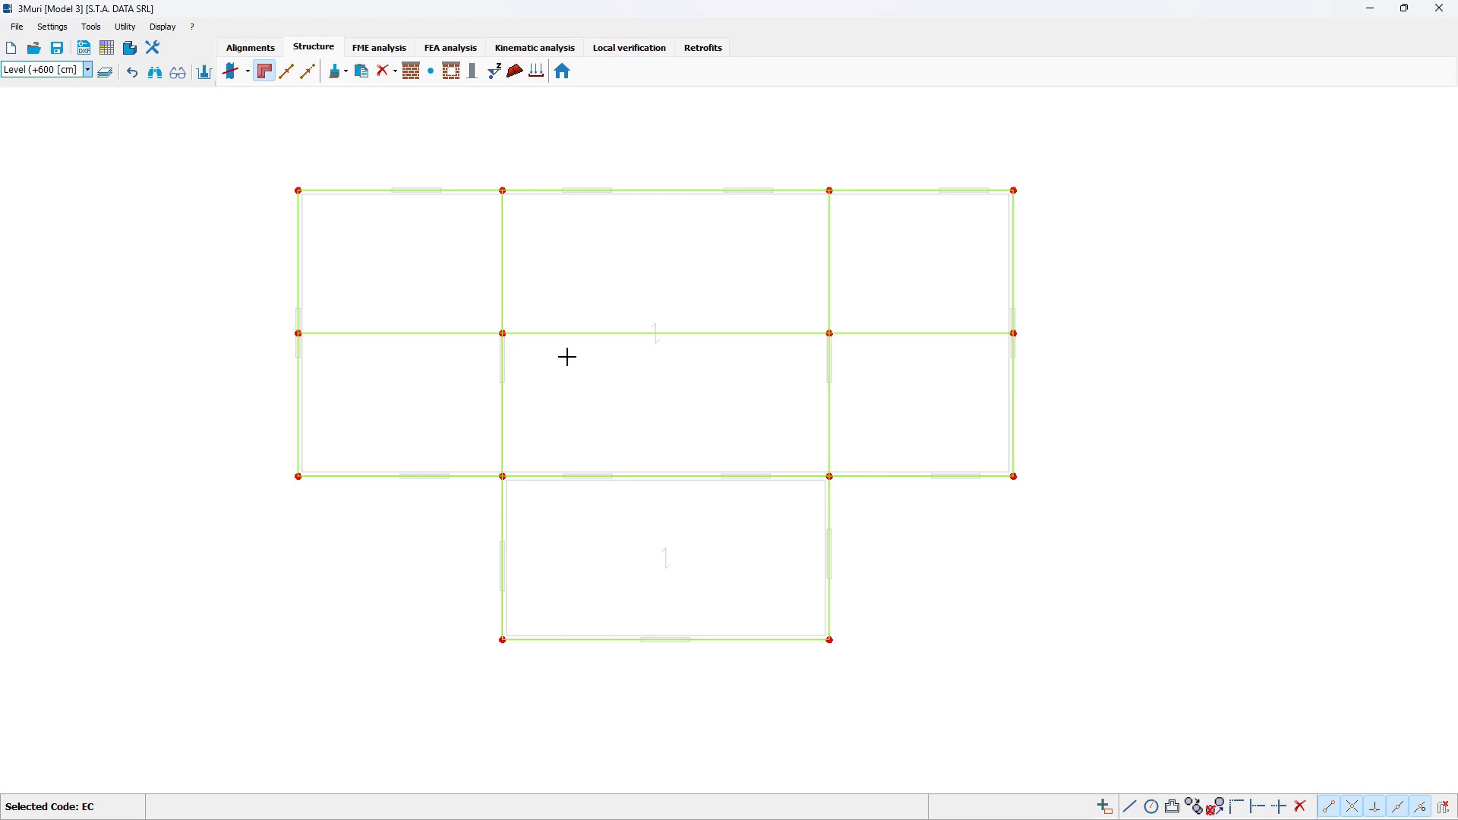
Step: Change the central ridge segment to a timber beam with b 40 cm, h 40 cm and C14 material
right_click(554, 335)
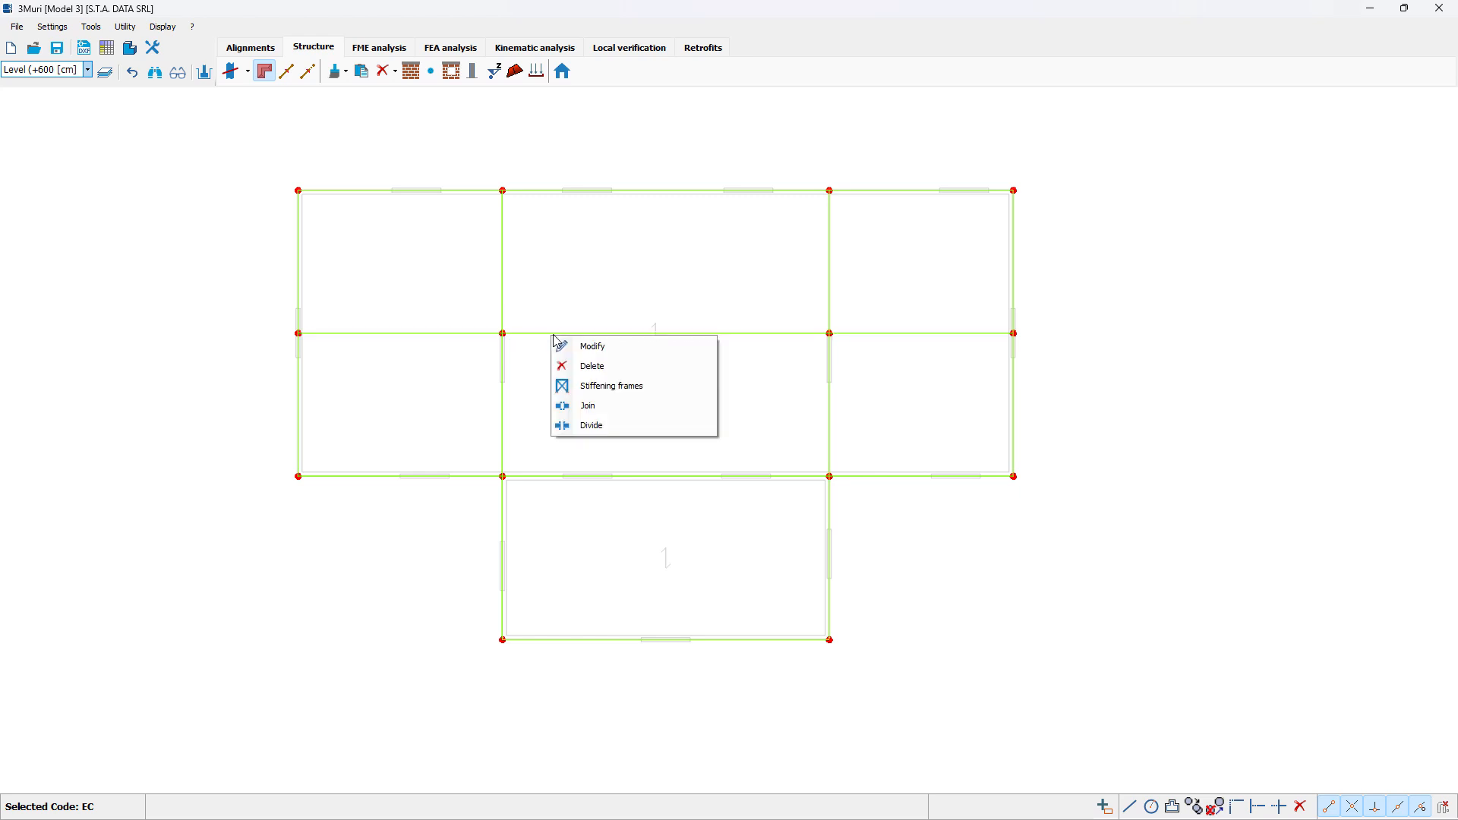
click(614, 356)
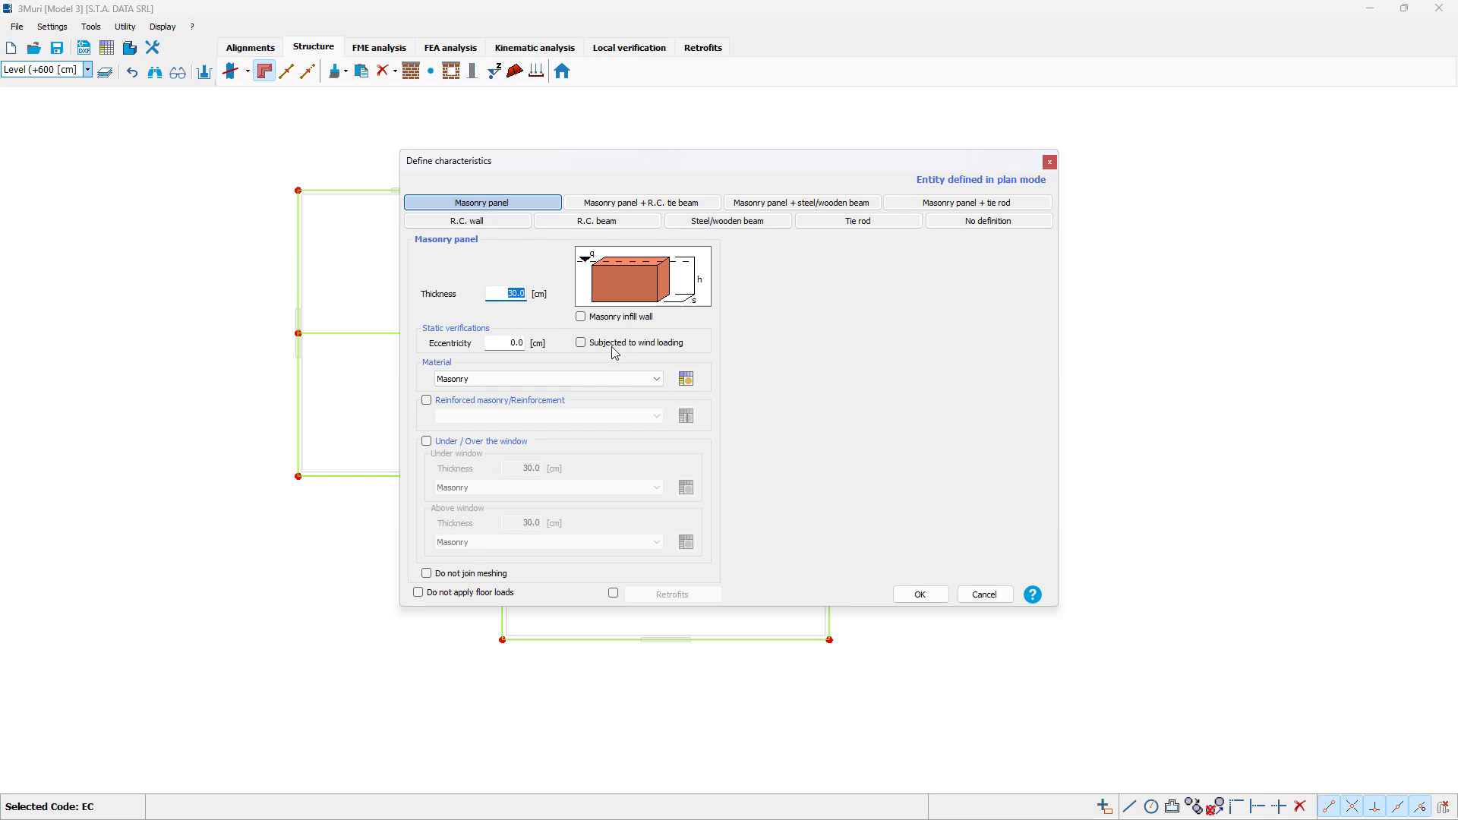
click(730, 229)
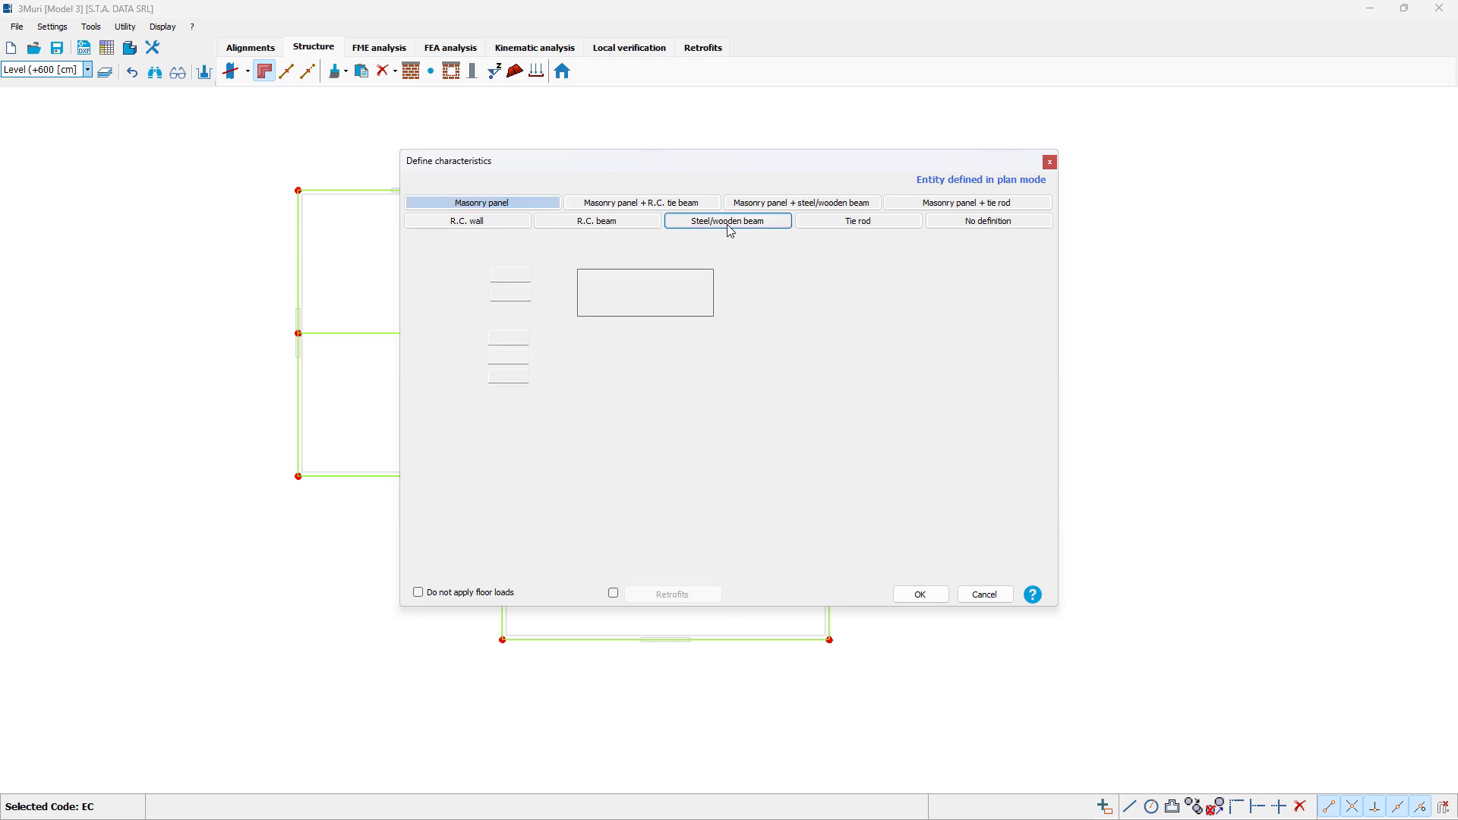
double_click(524, 276)
key(Tab)
text(40)
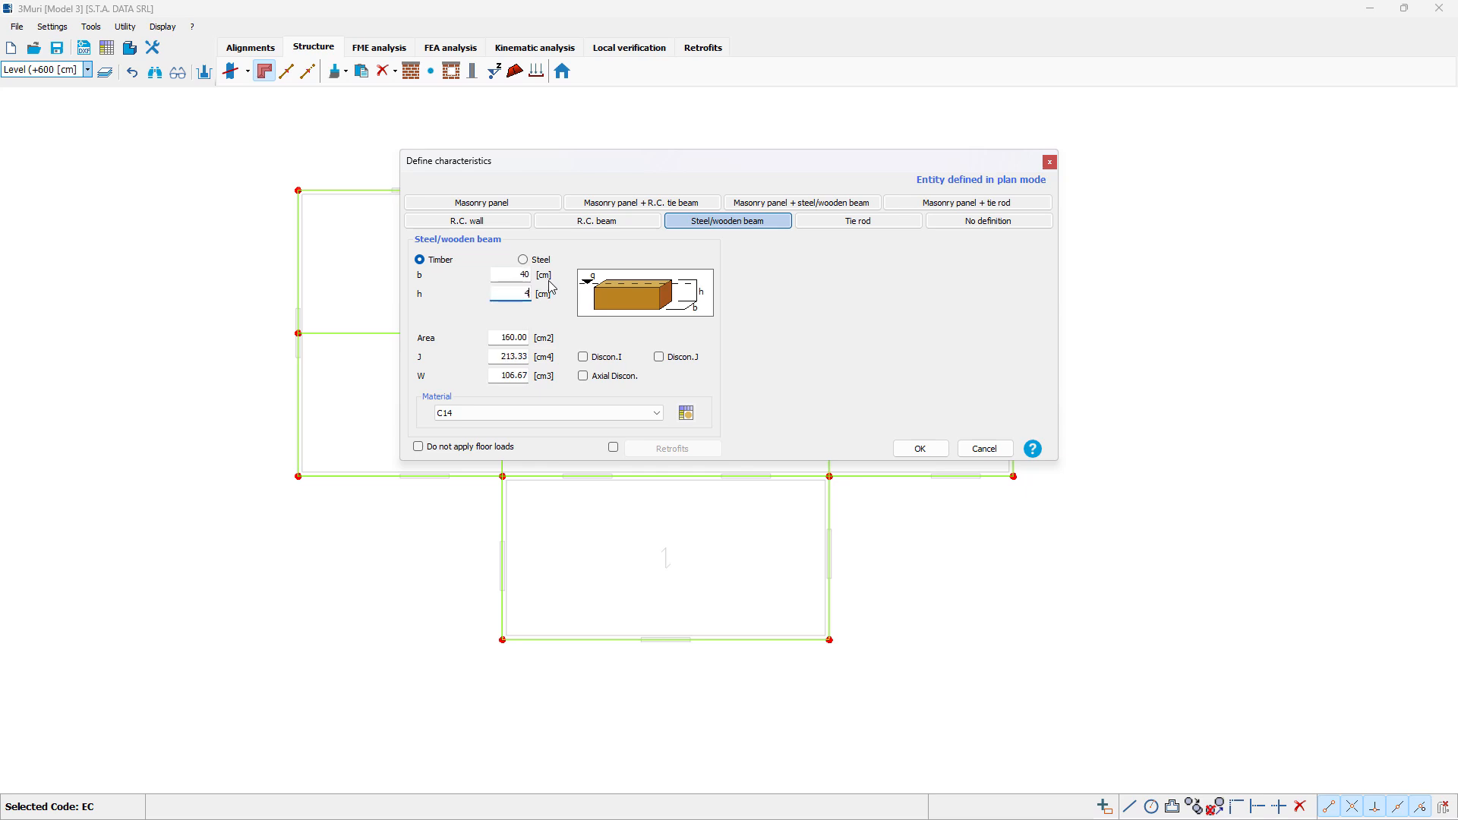
key(Tab)
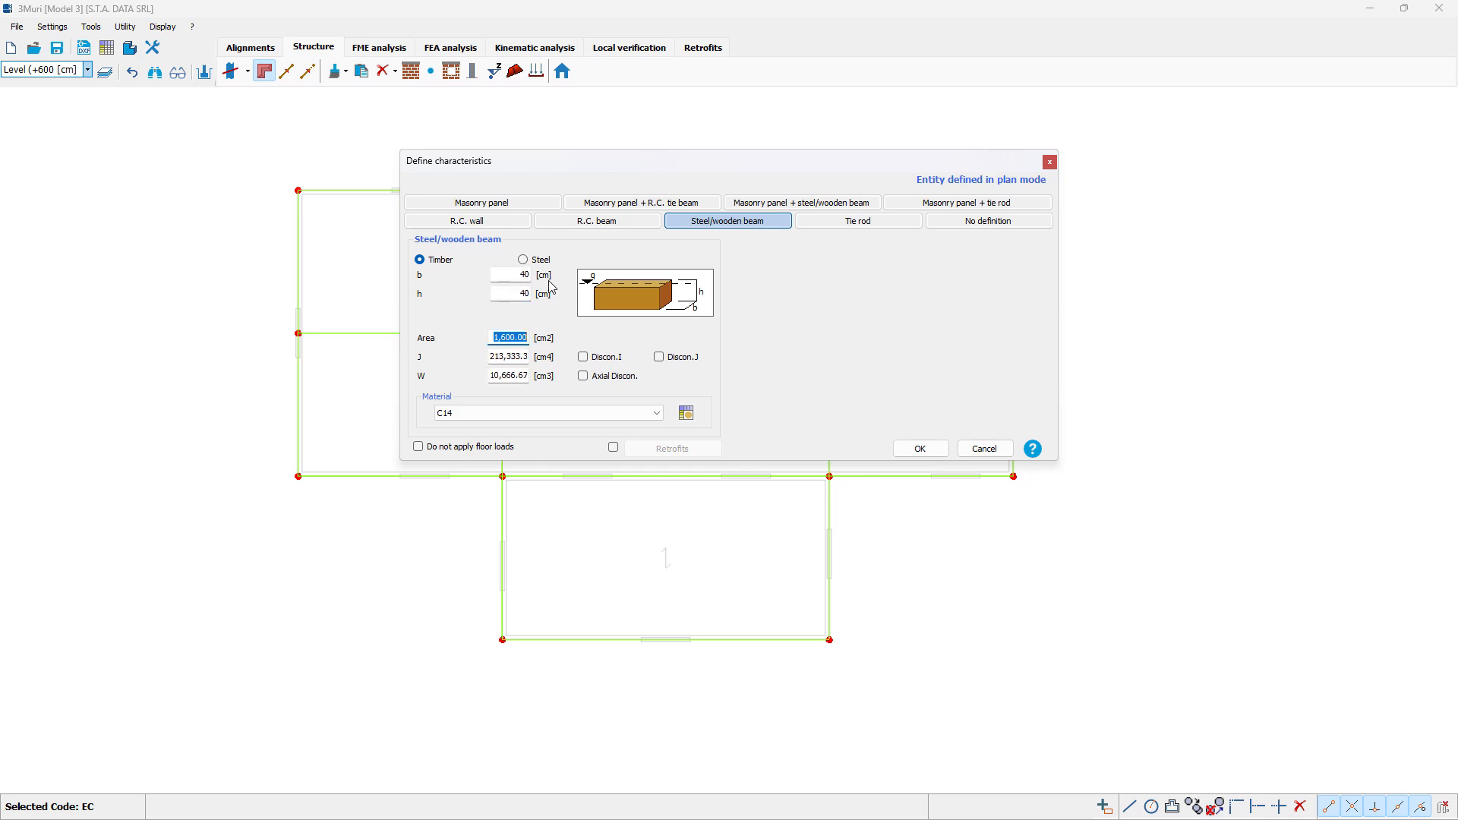
click(520, 413)
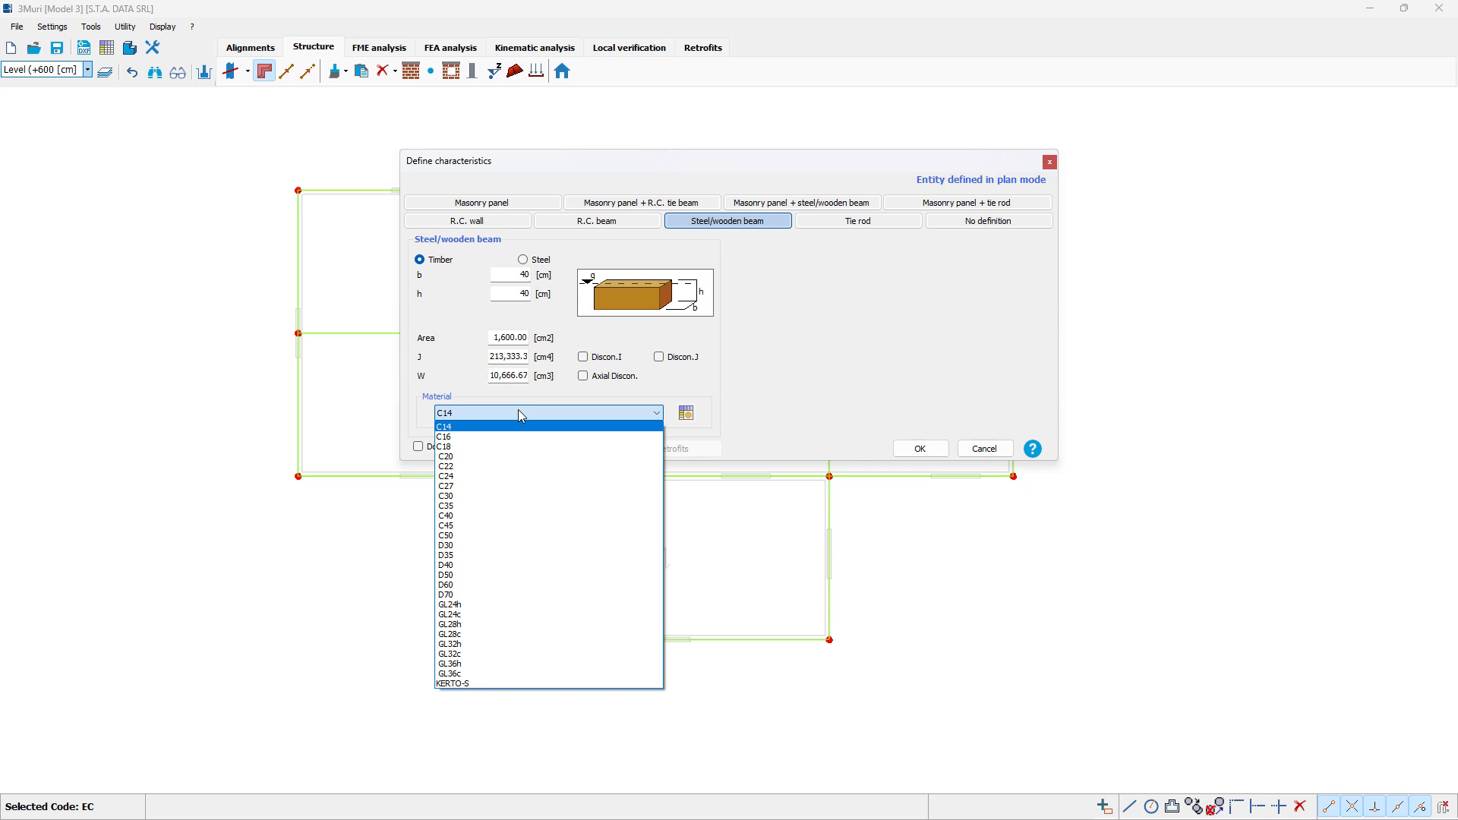
click(521, 414)
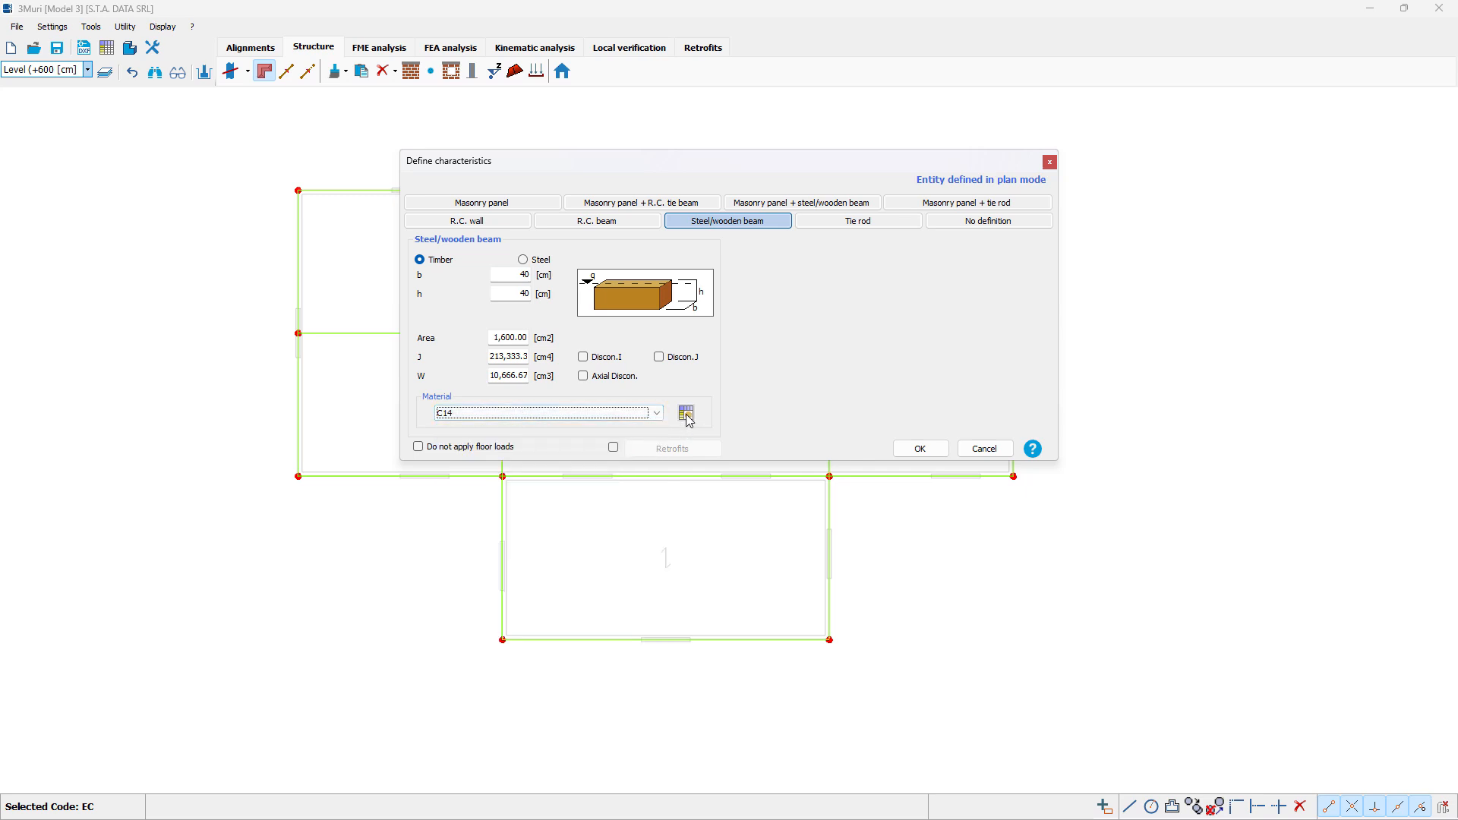
click(925, 448)
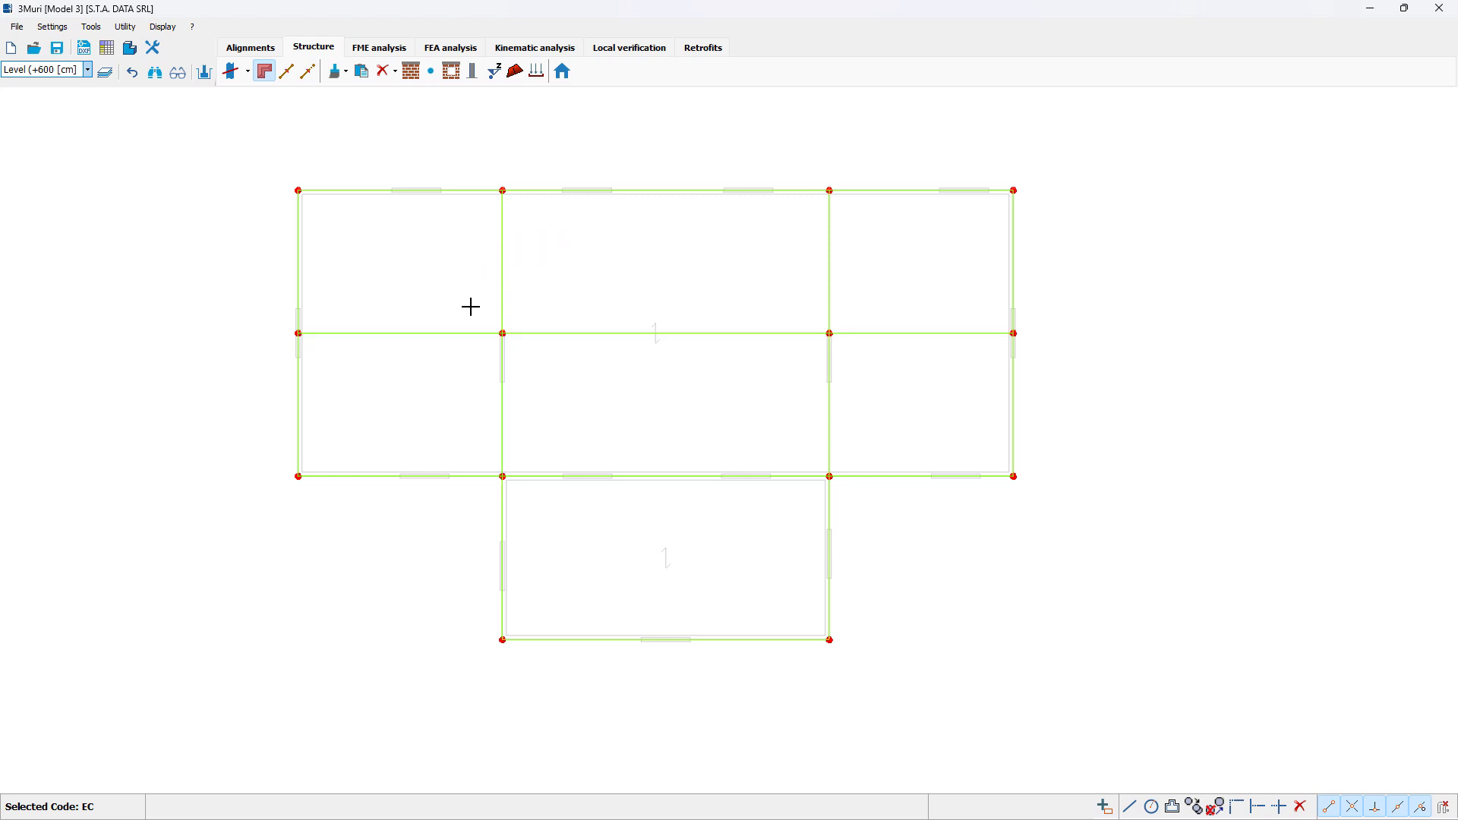
Step: Create a Rigid floor roof slope between the ridge line and the long outer wall opposite the projecting room, oriented perpendicular to the ridge
click(516, 72)
click(679, 394)
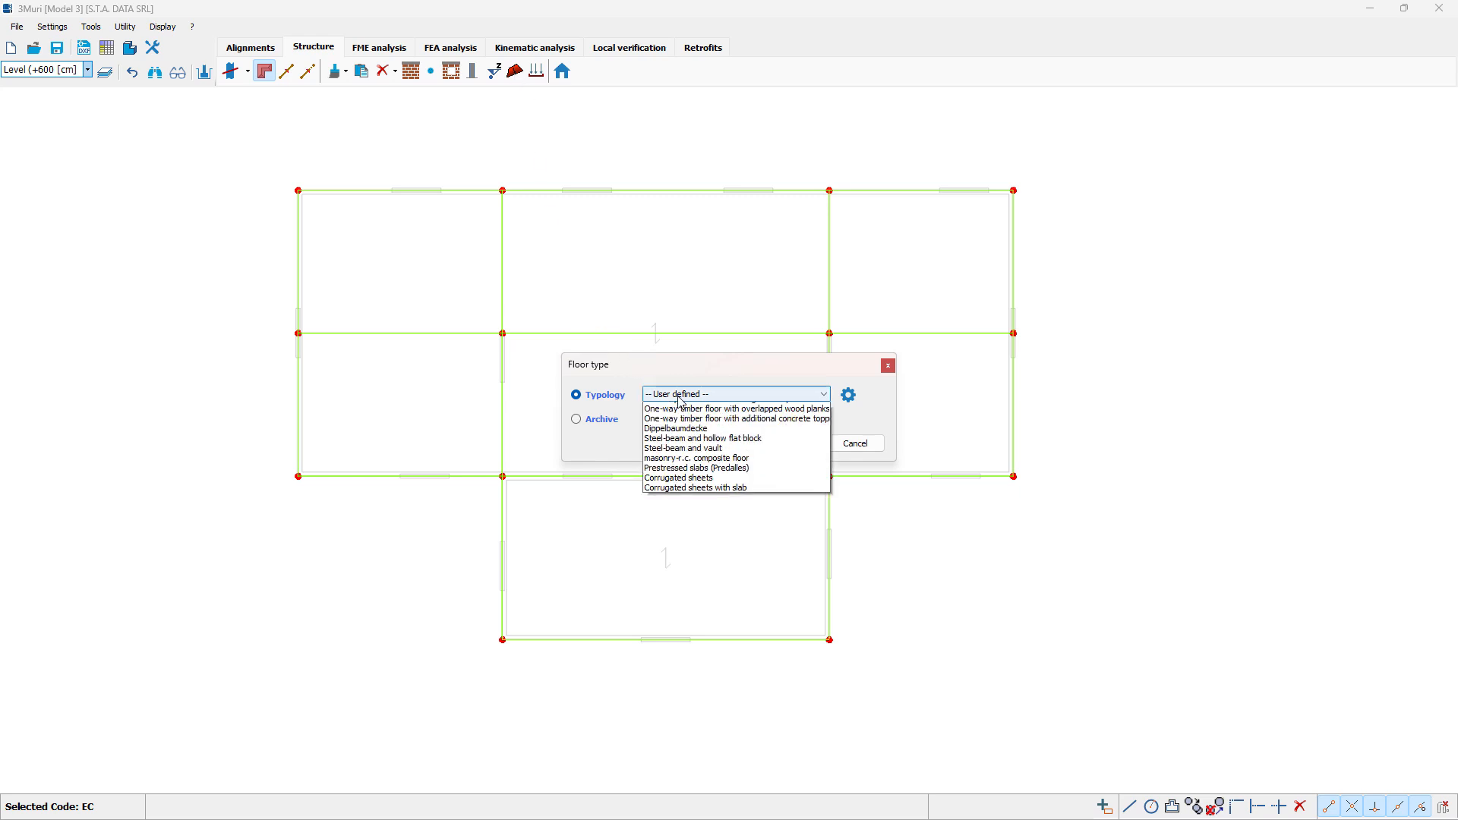
click(688, 418)
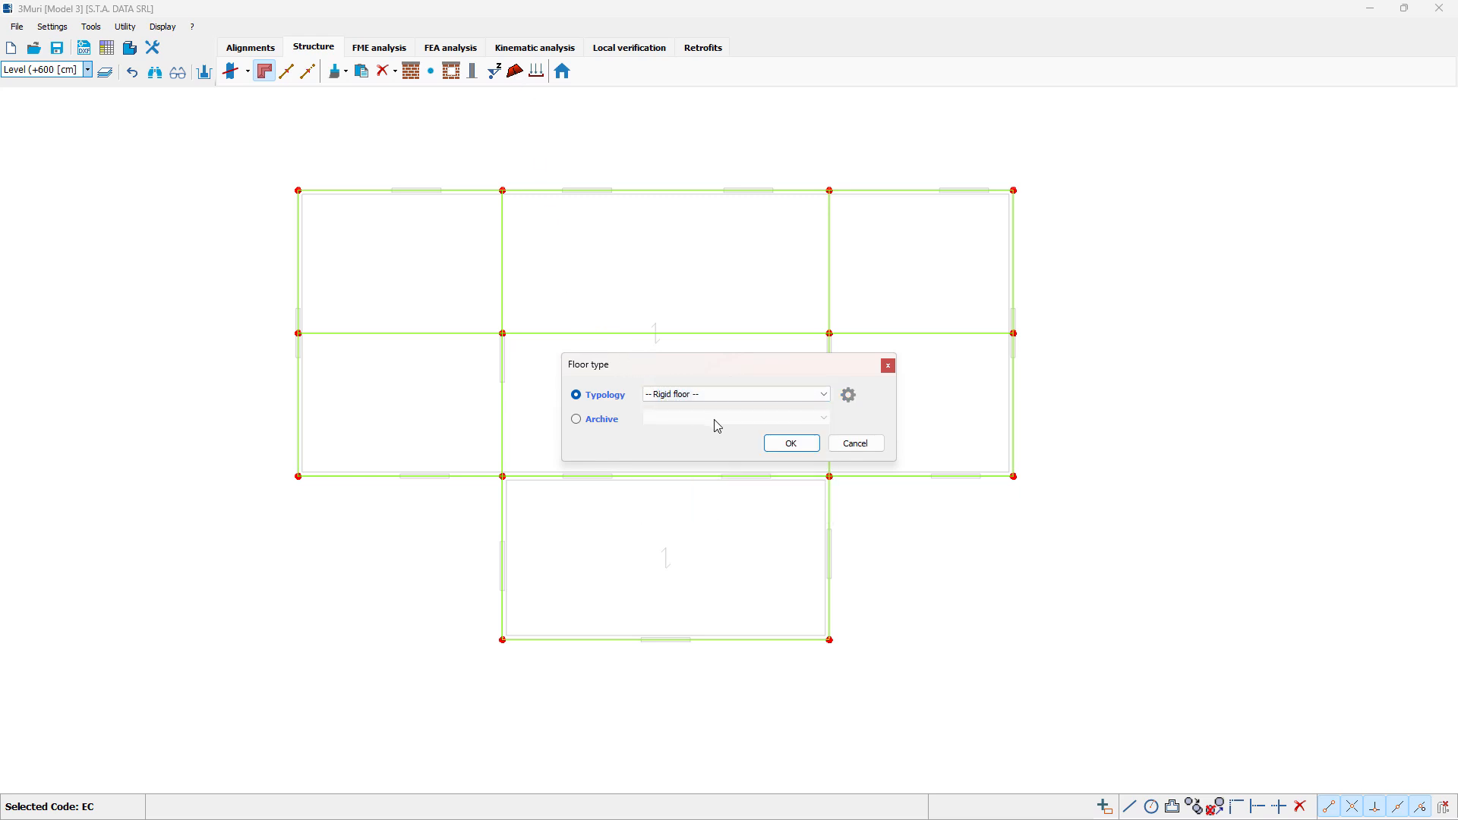
click(790, 444)
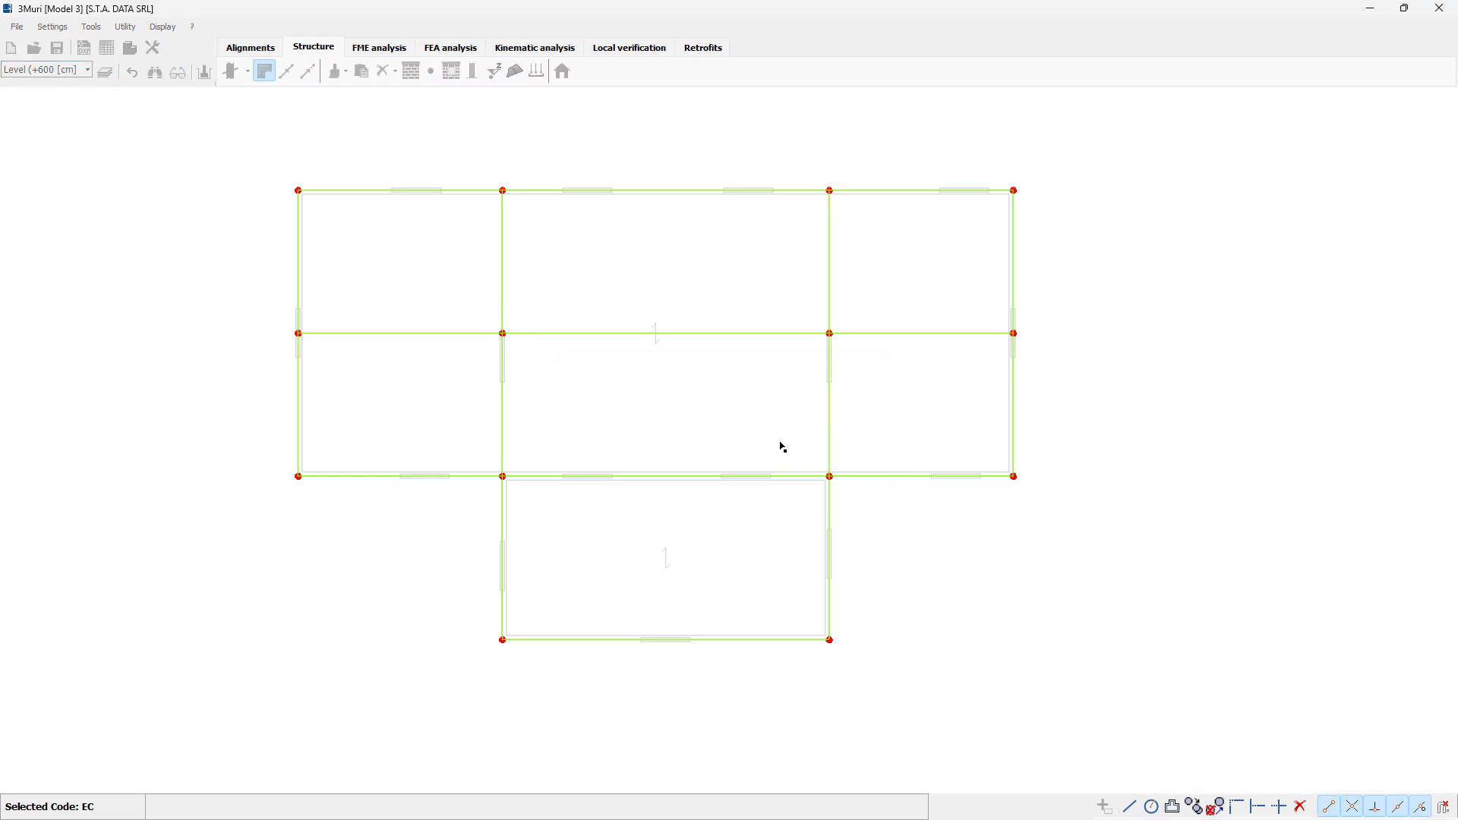
click(1014, 334)
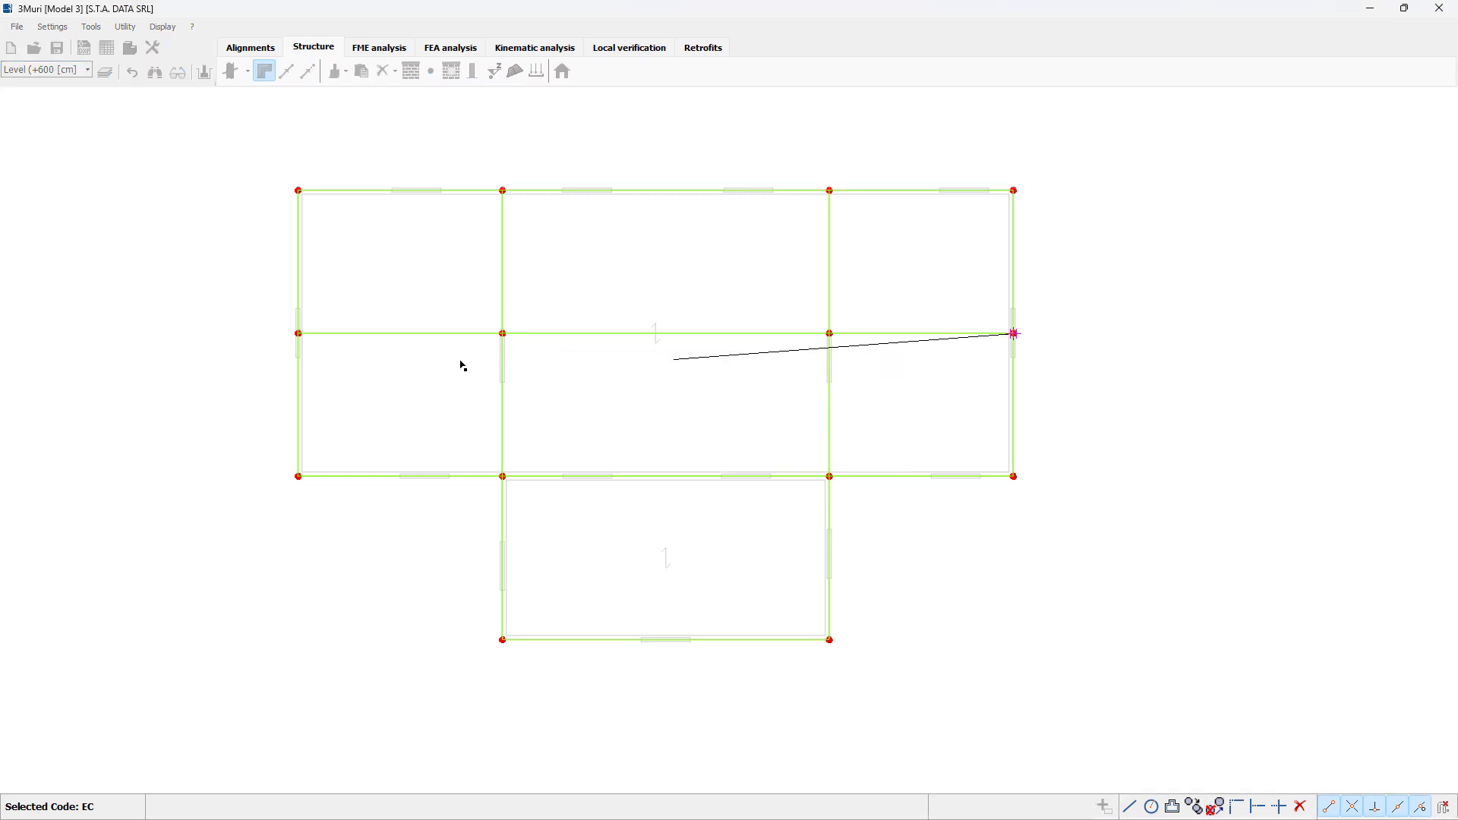
click(298, 333)
click(298, 191)
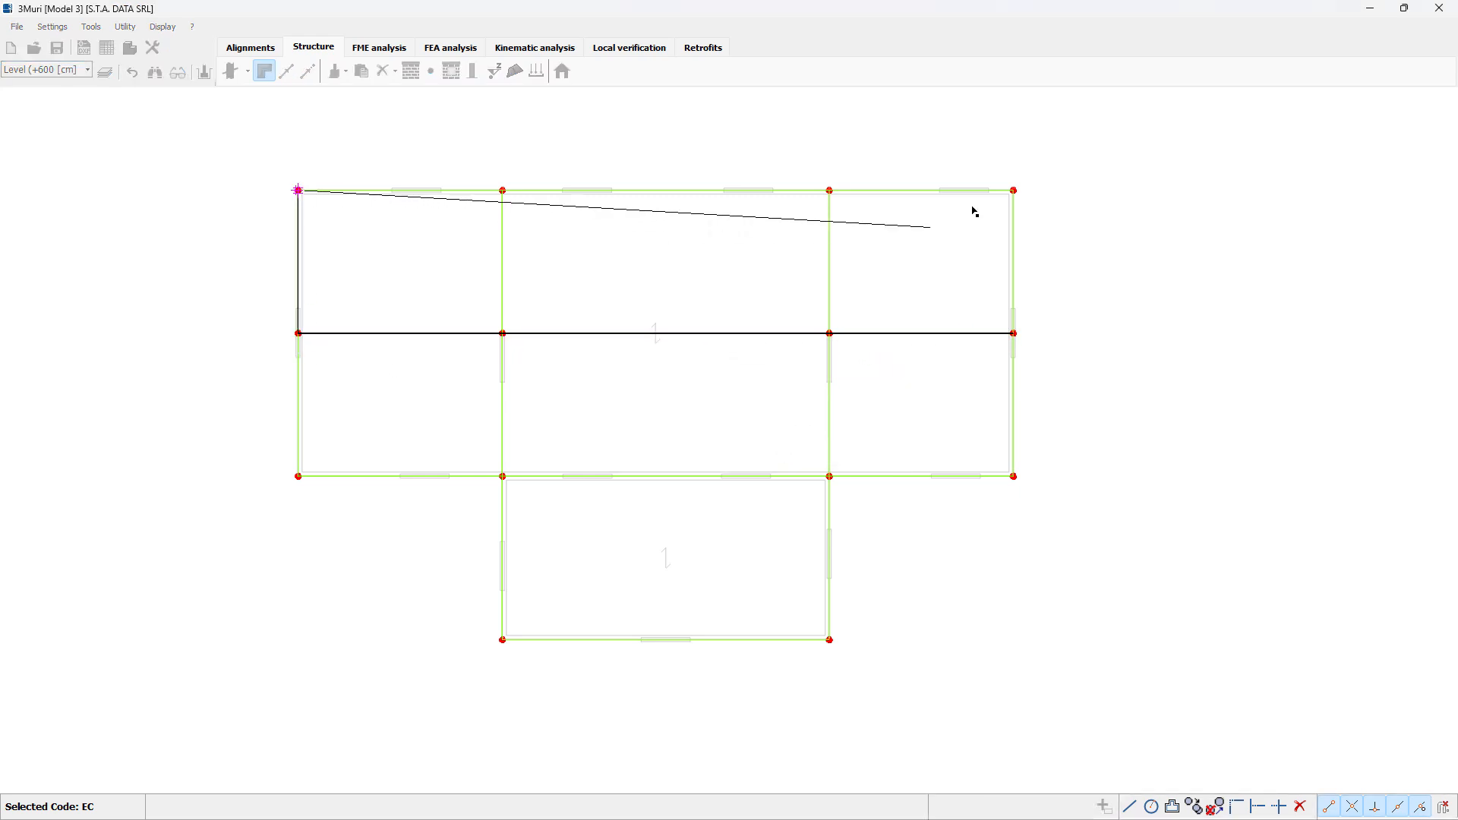
click(1015, 191)
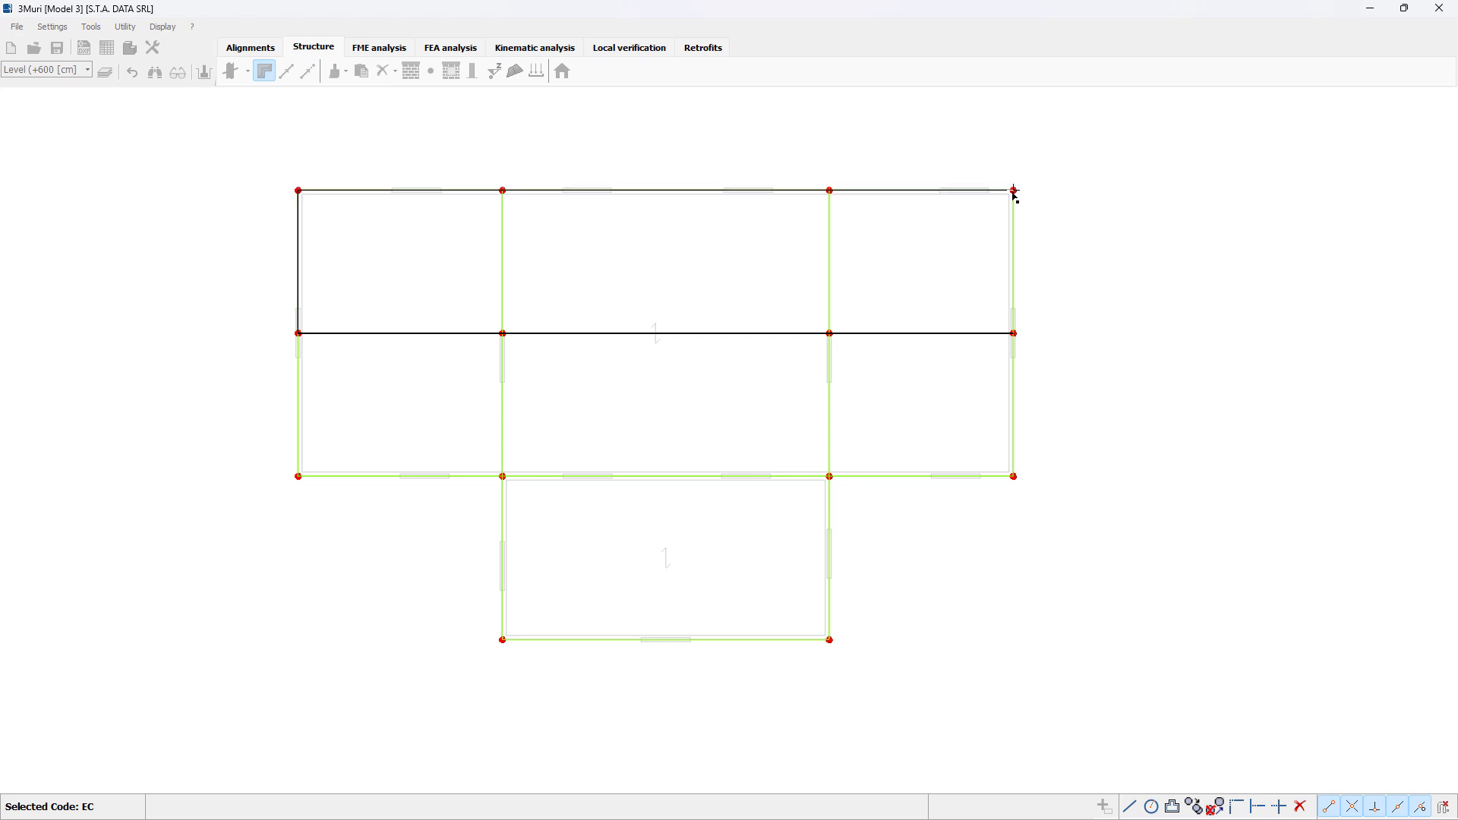
click(1014, 334)
click(876, 339)
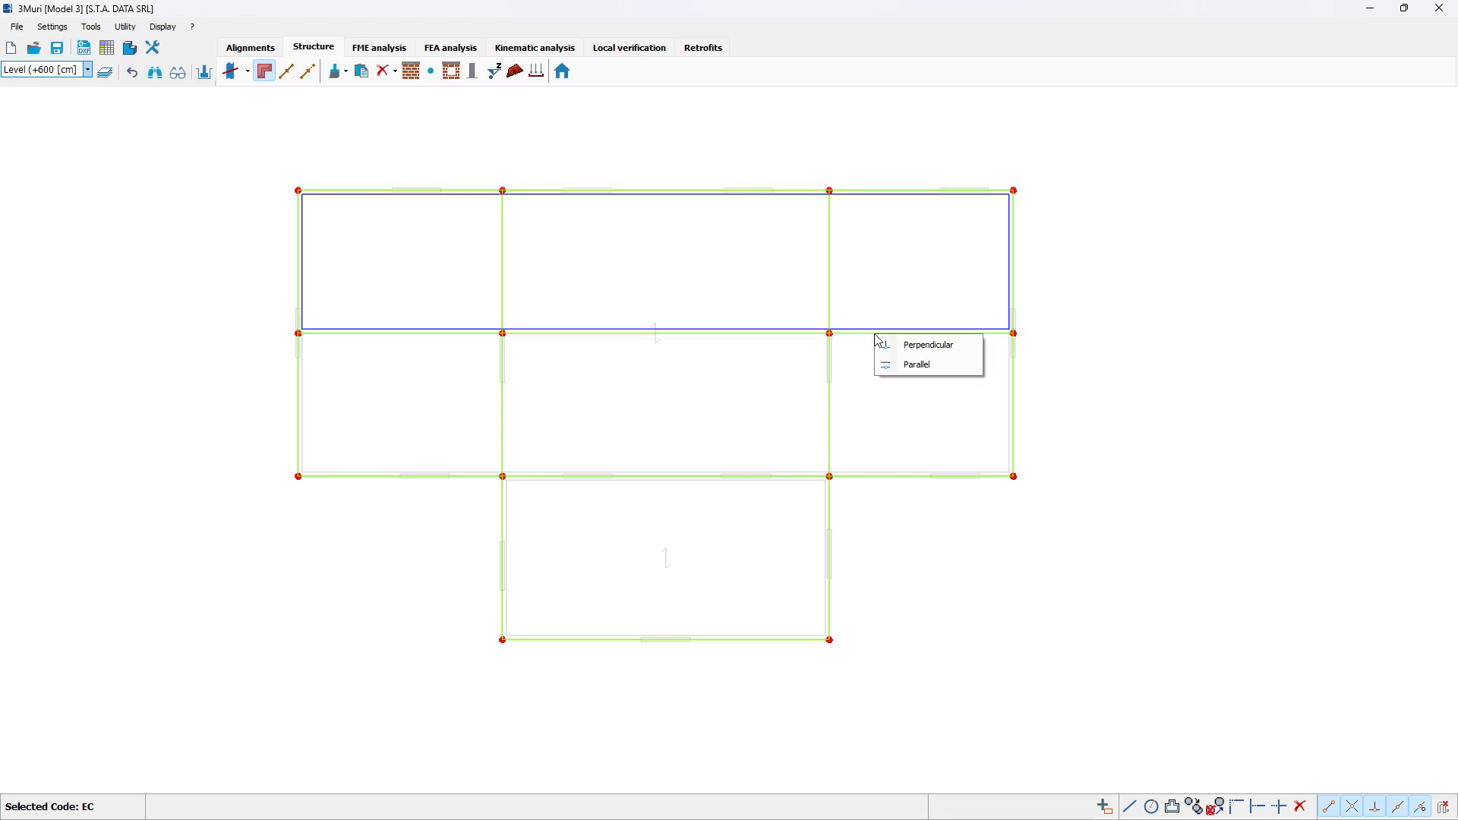
click(905, 354)
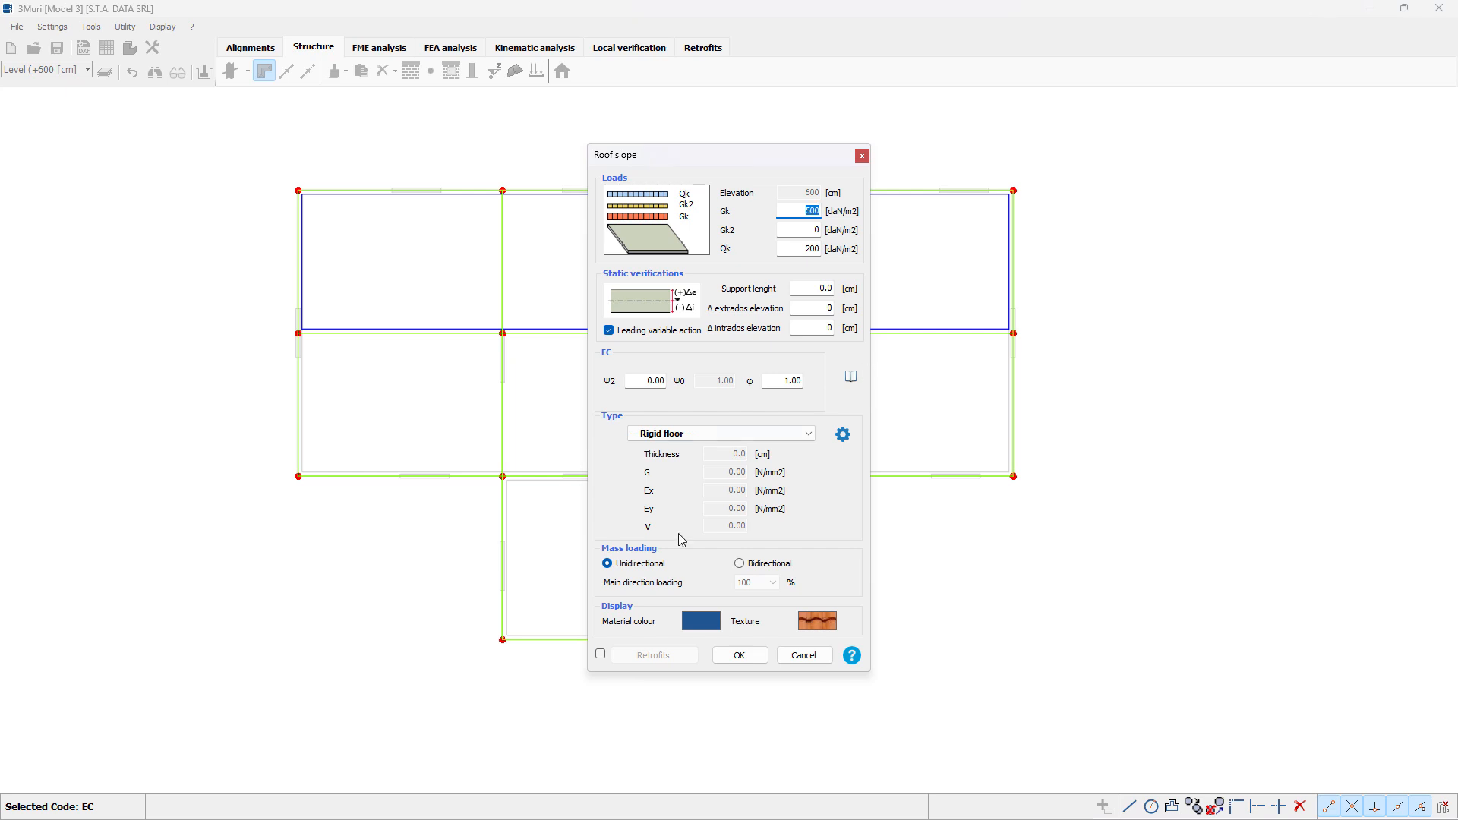
click(738, 657)
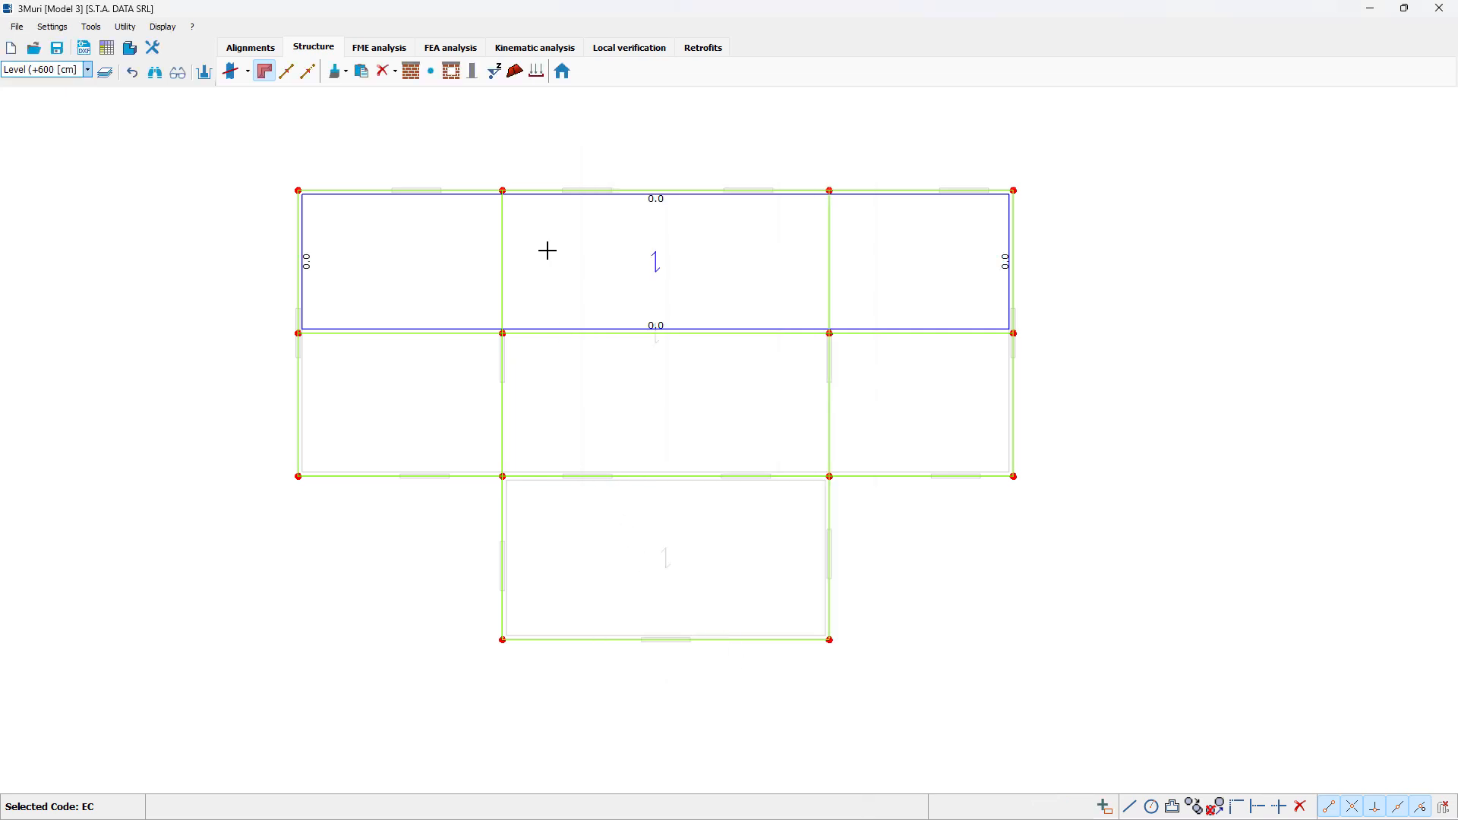
Step: Add a second Rigid floor roof slope between the ridge and the long wall adjoining the projecting room, oriented perpendicular to the ridge
click(516, 71)
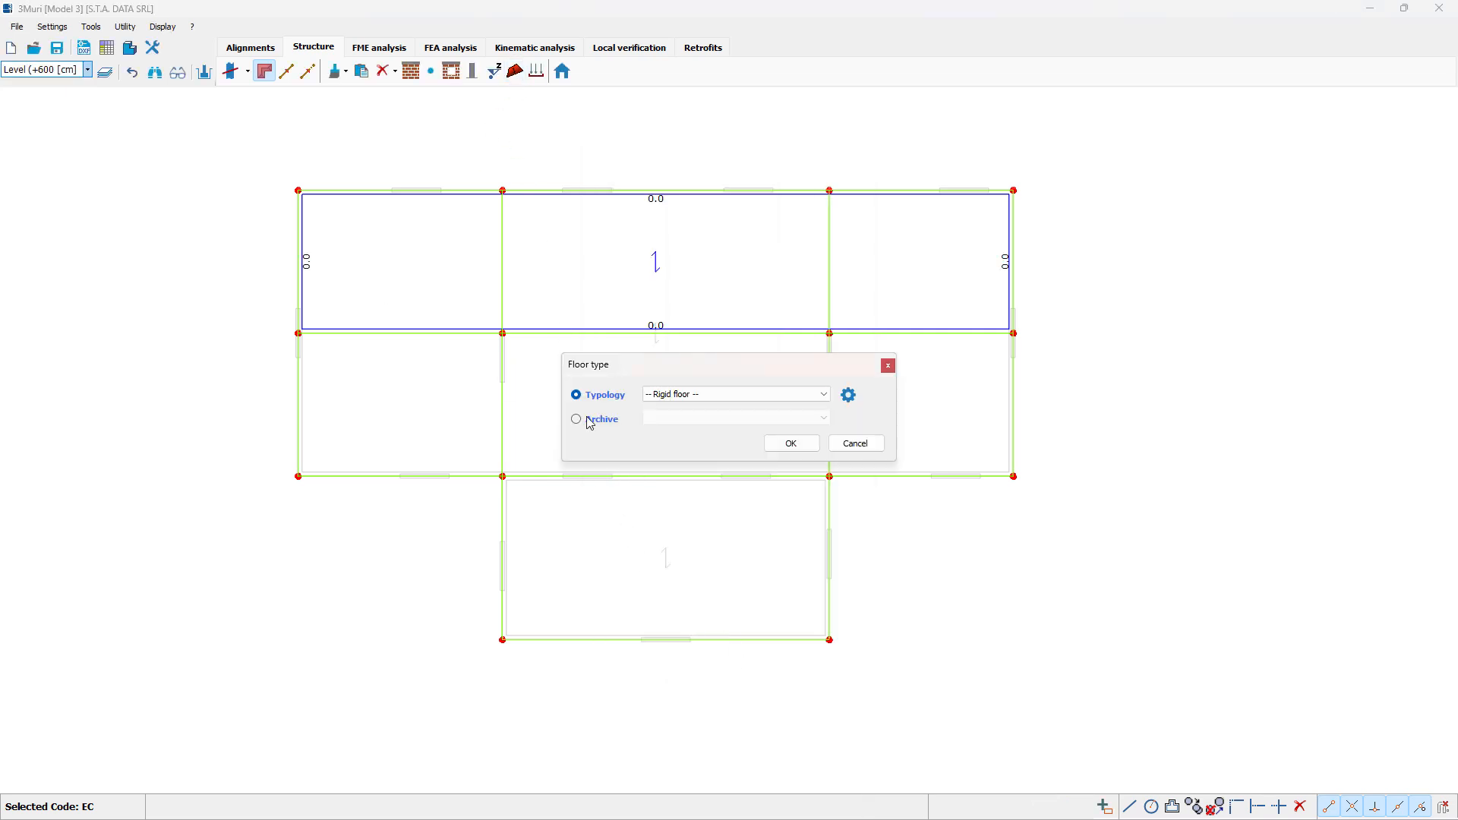
click(787, 446)
click(299, 333)
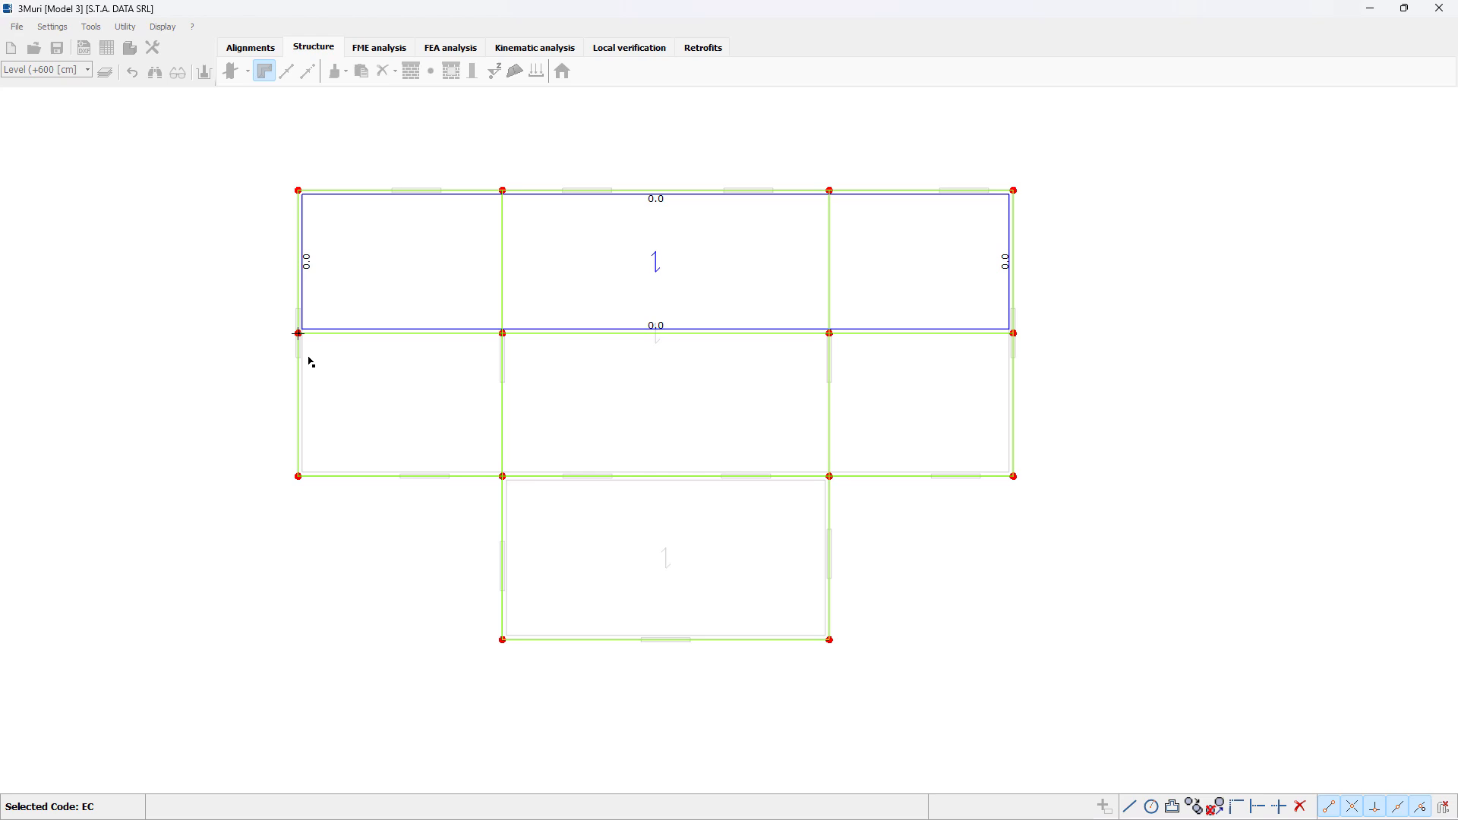
click(299, 476)
click(1013, 476)
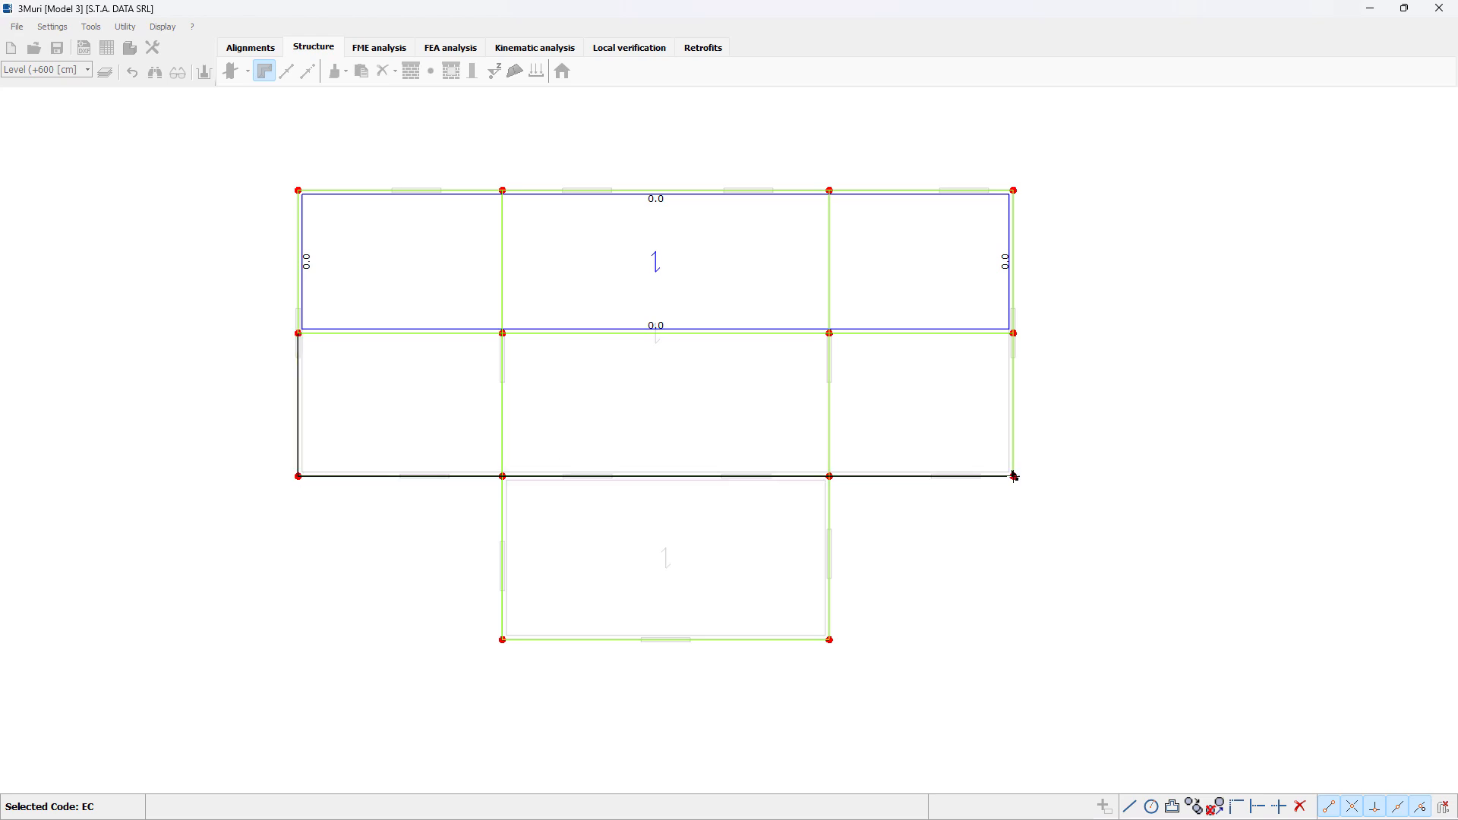
click(1013, 335)
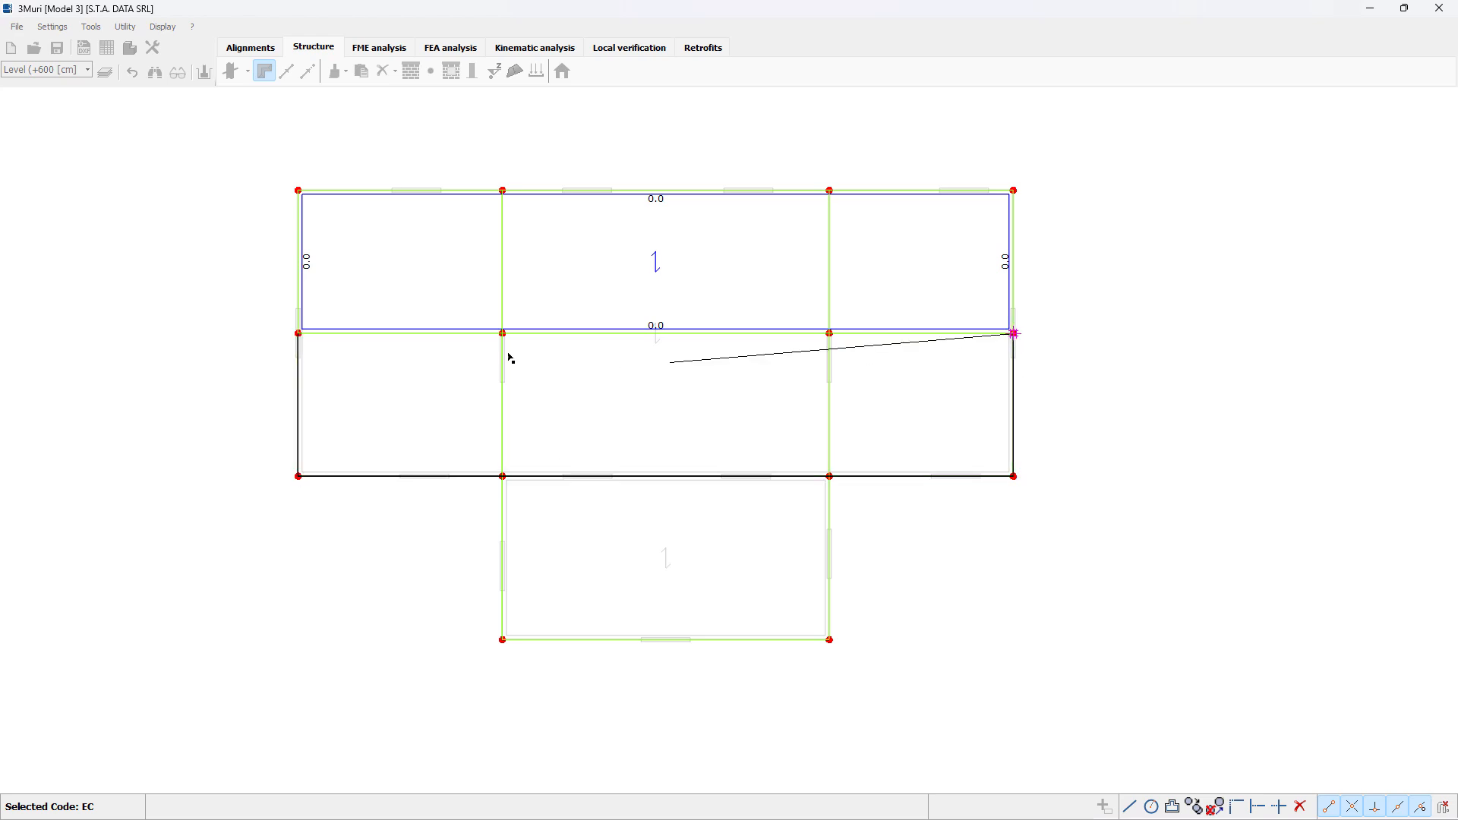
click(299, 333)
right_click(562, 407)
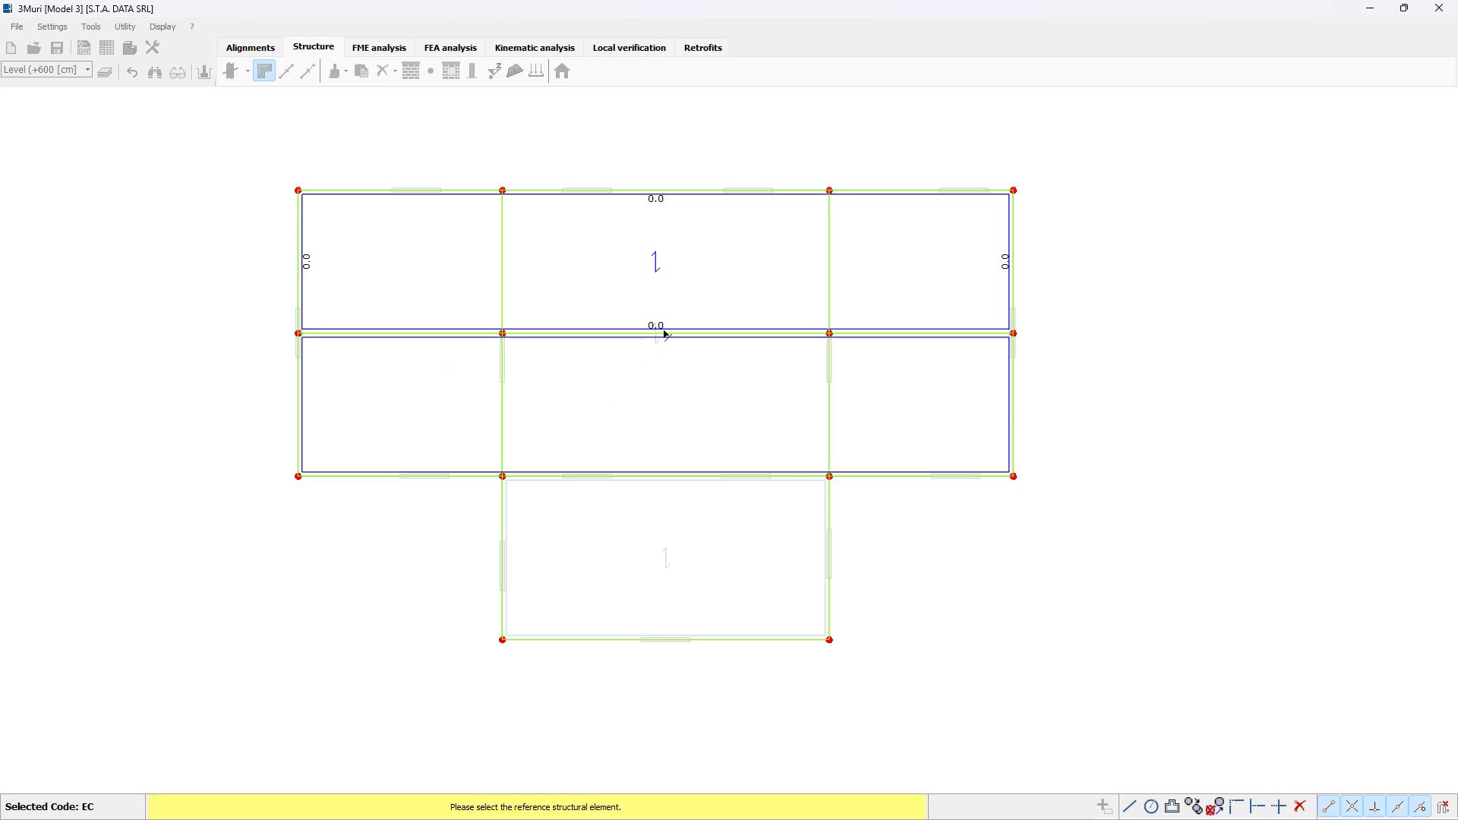
click(668, 335)
click(684, 342)
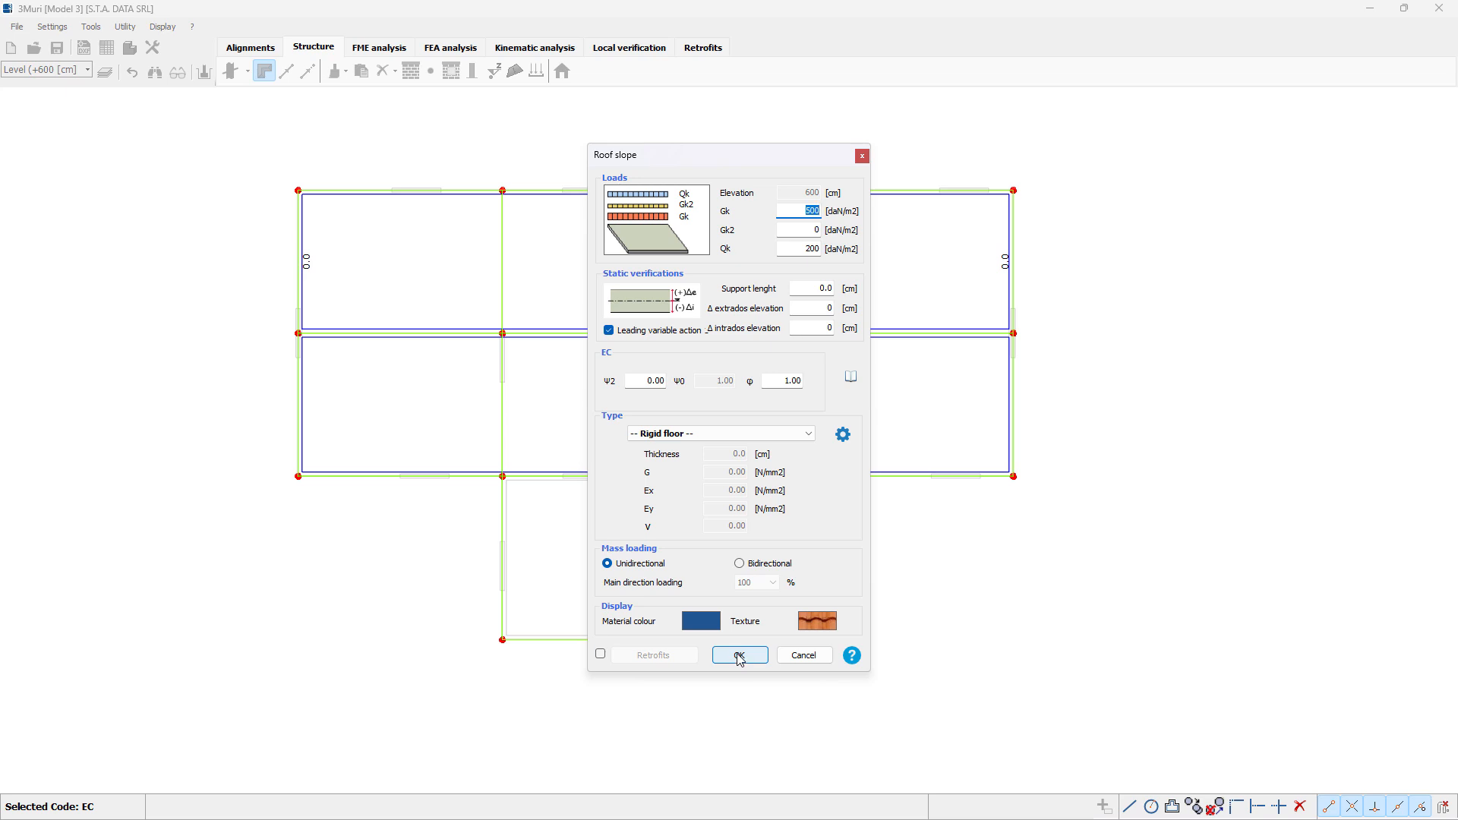
click(739, 656)
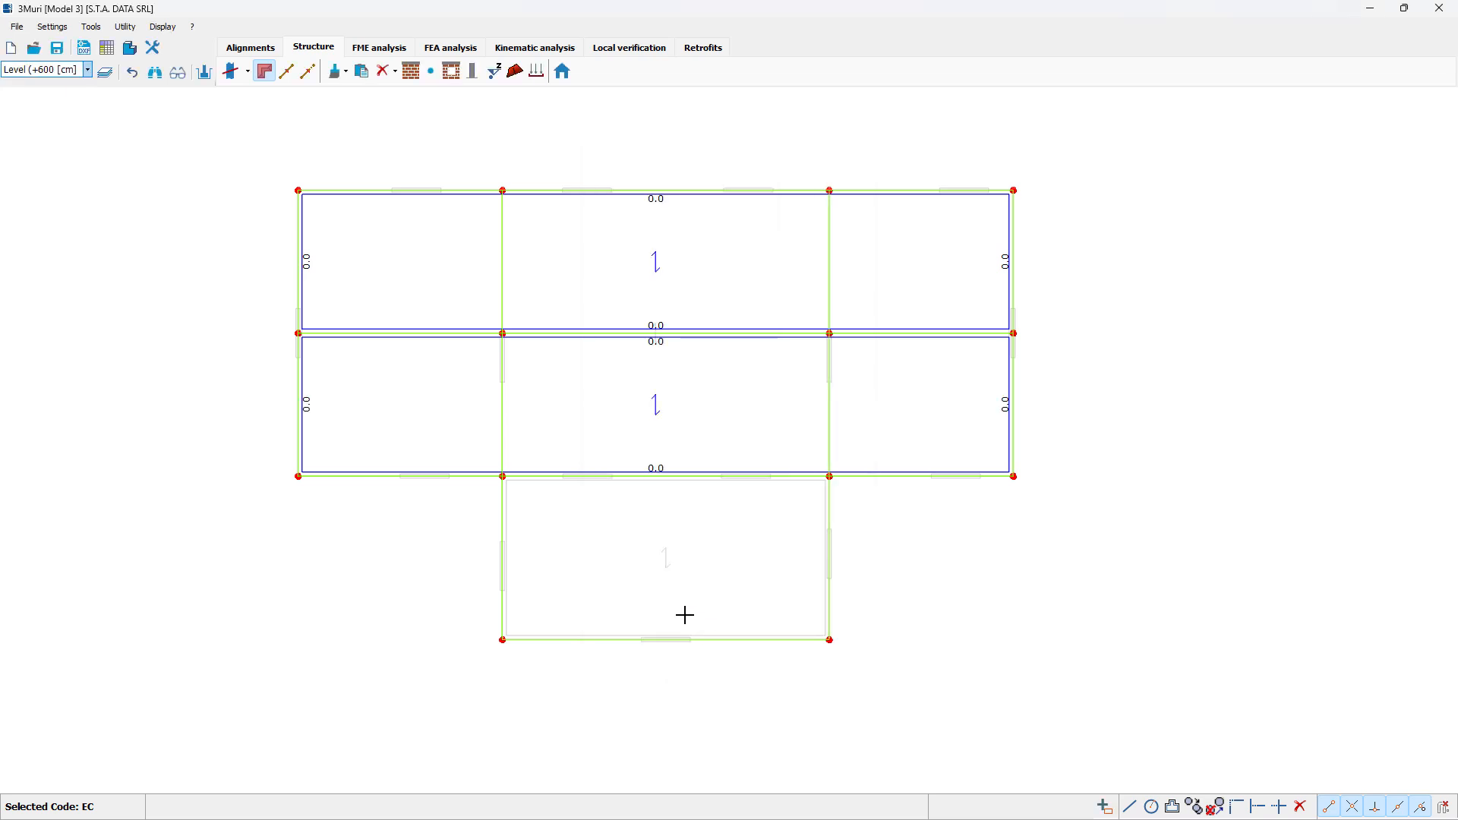
Step: Cover the projecting room with a Rigid floor roof slope oriented parallel to the wall shared with the main building, and exit roof editing
click(515, 71)
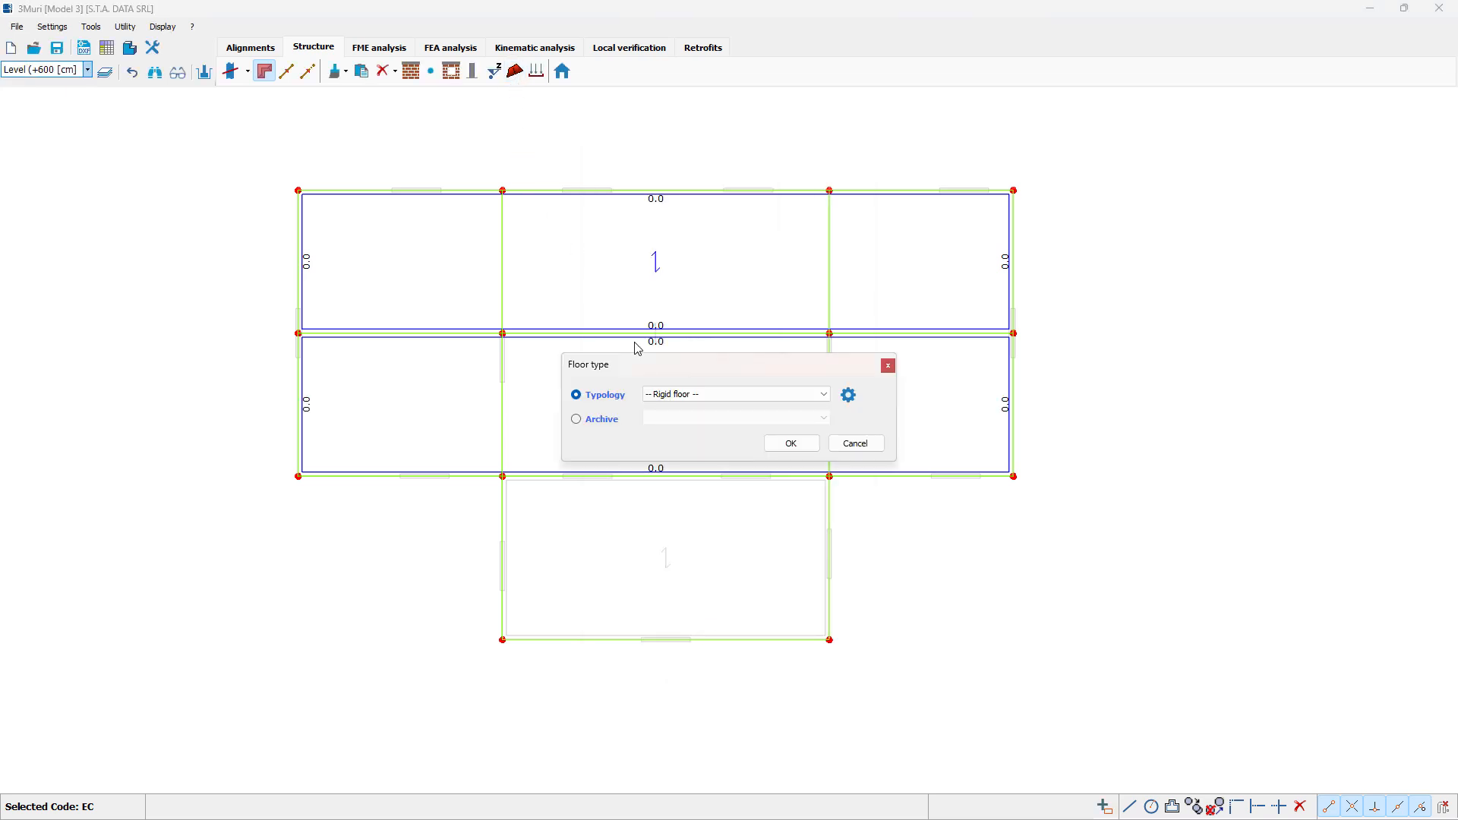
click(790, 444)
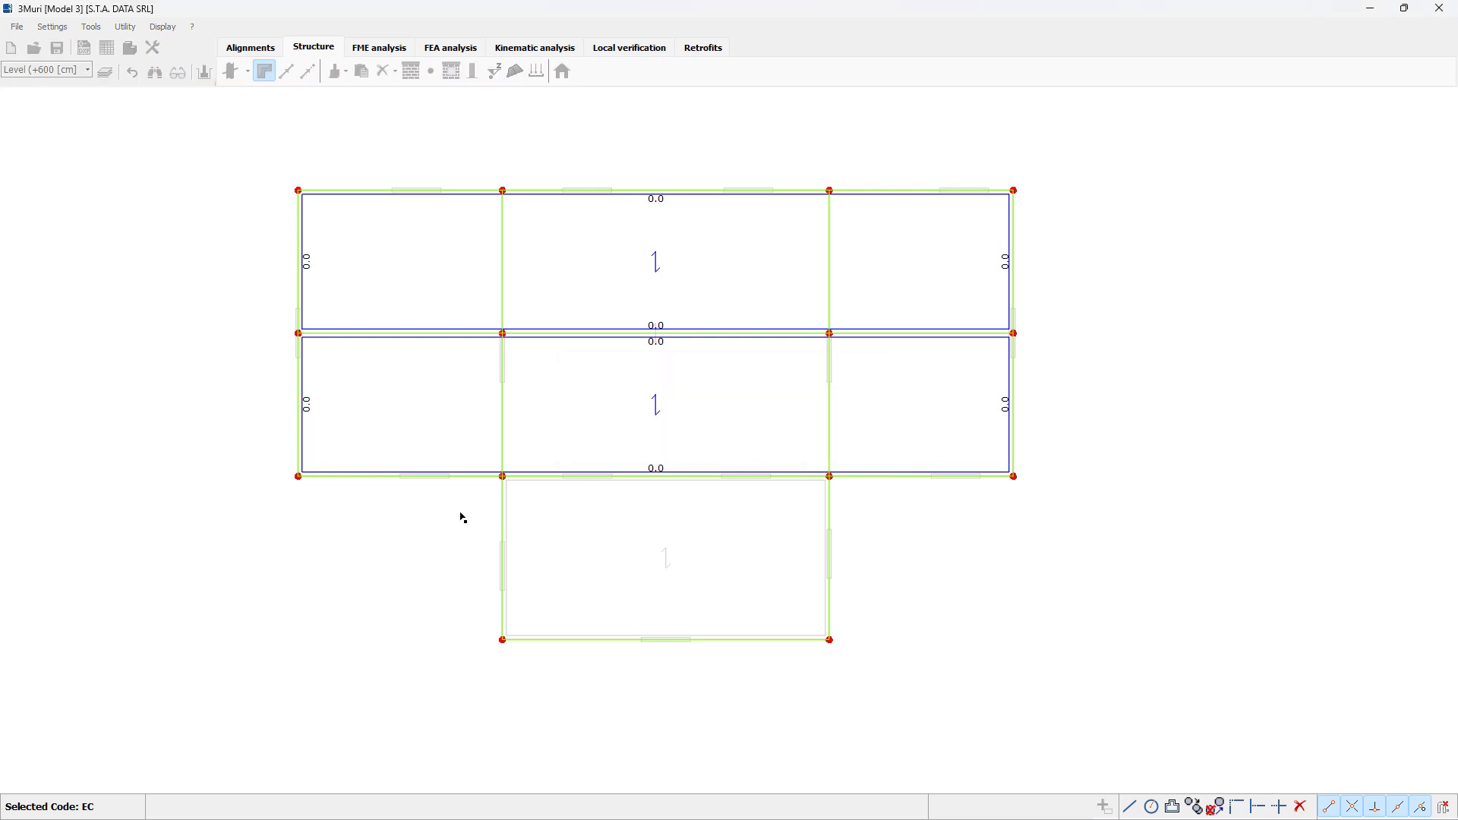
click(503, 640)
click(829, 639)
click(830, 477)
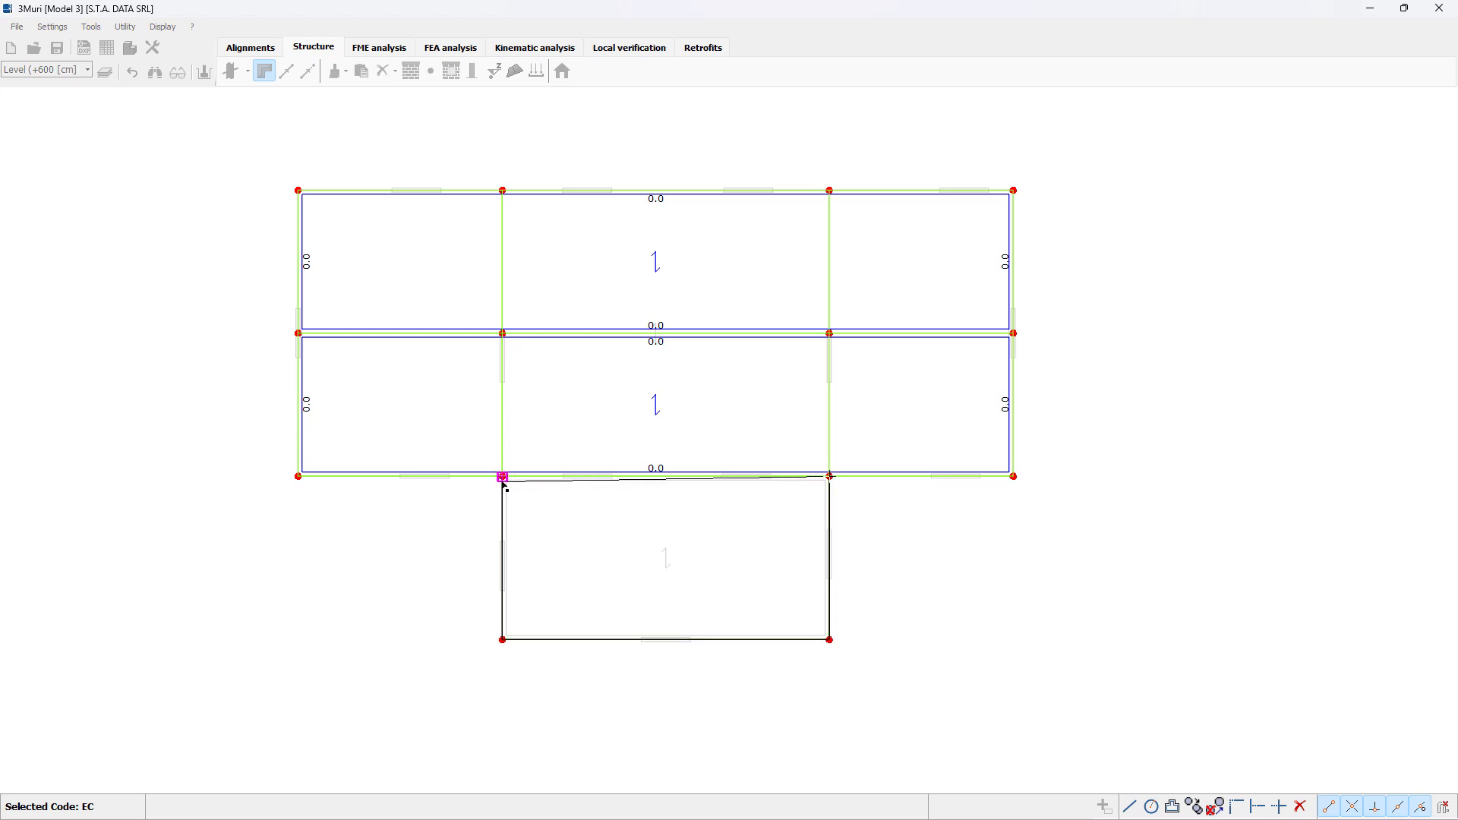
click(503, 476)
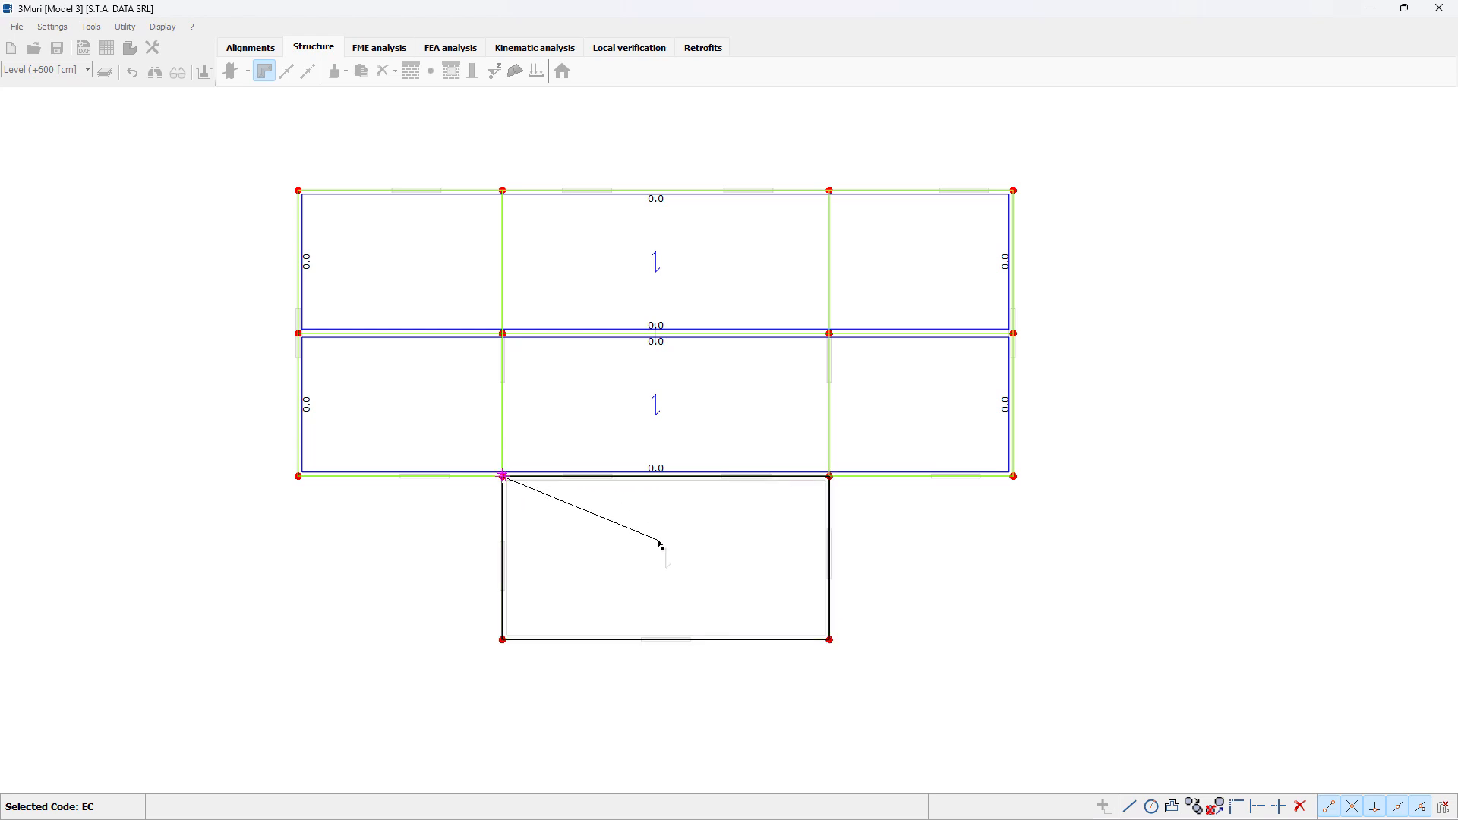
right_click(658, 541)
click(657, 481)
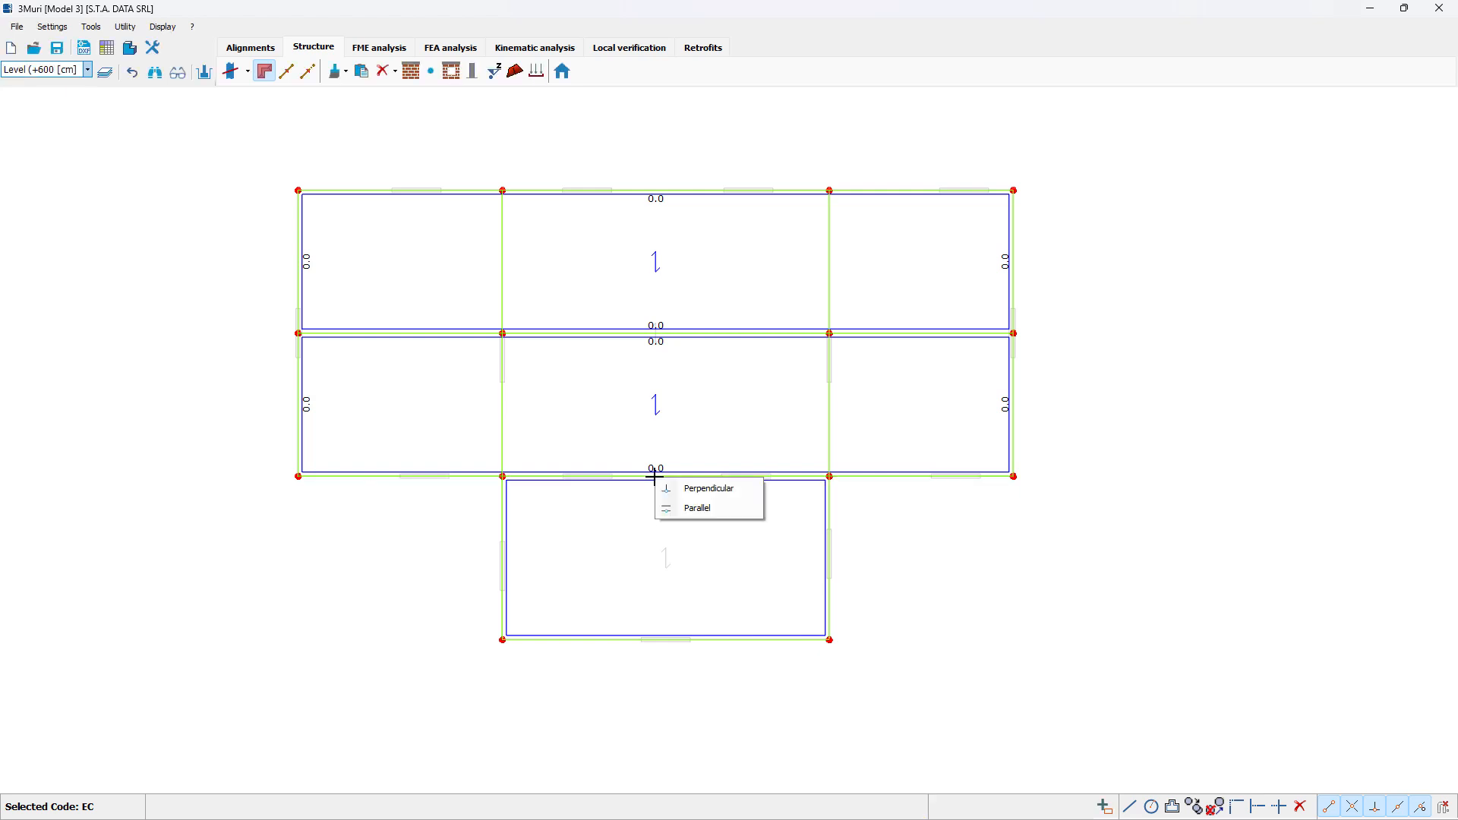
click(698, 510)
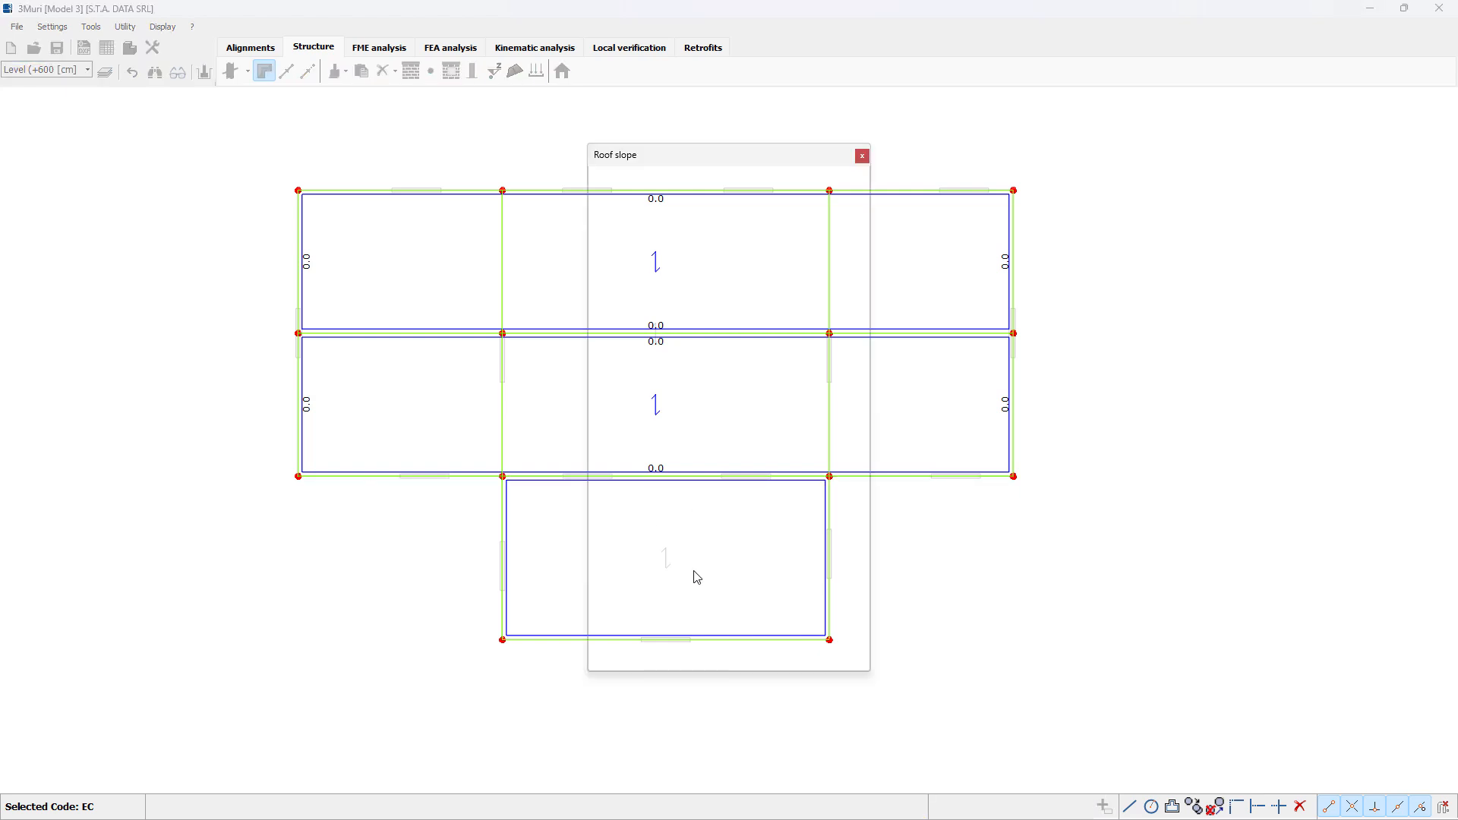
click(742, 656)
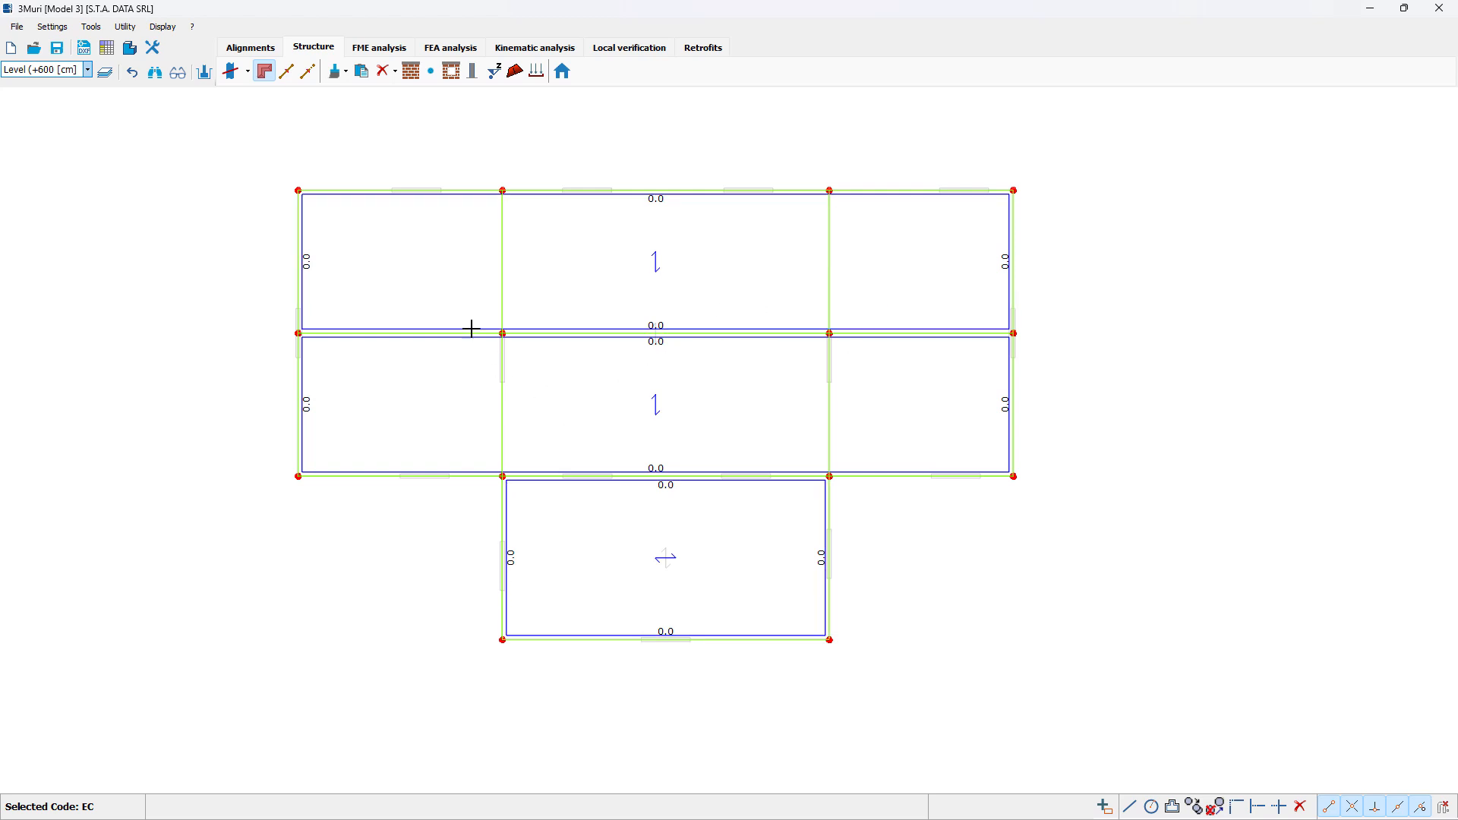
click(270, 81)
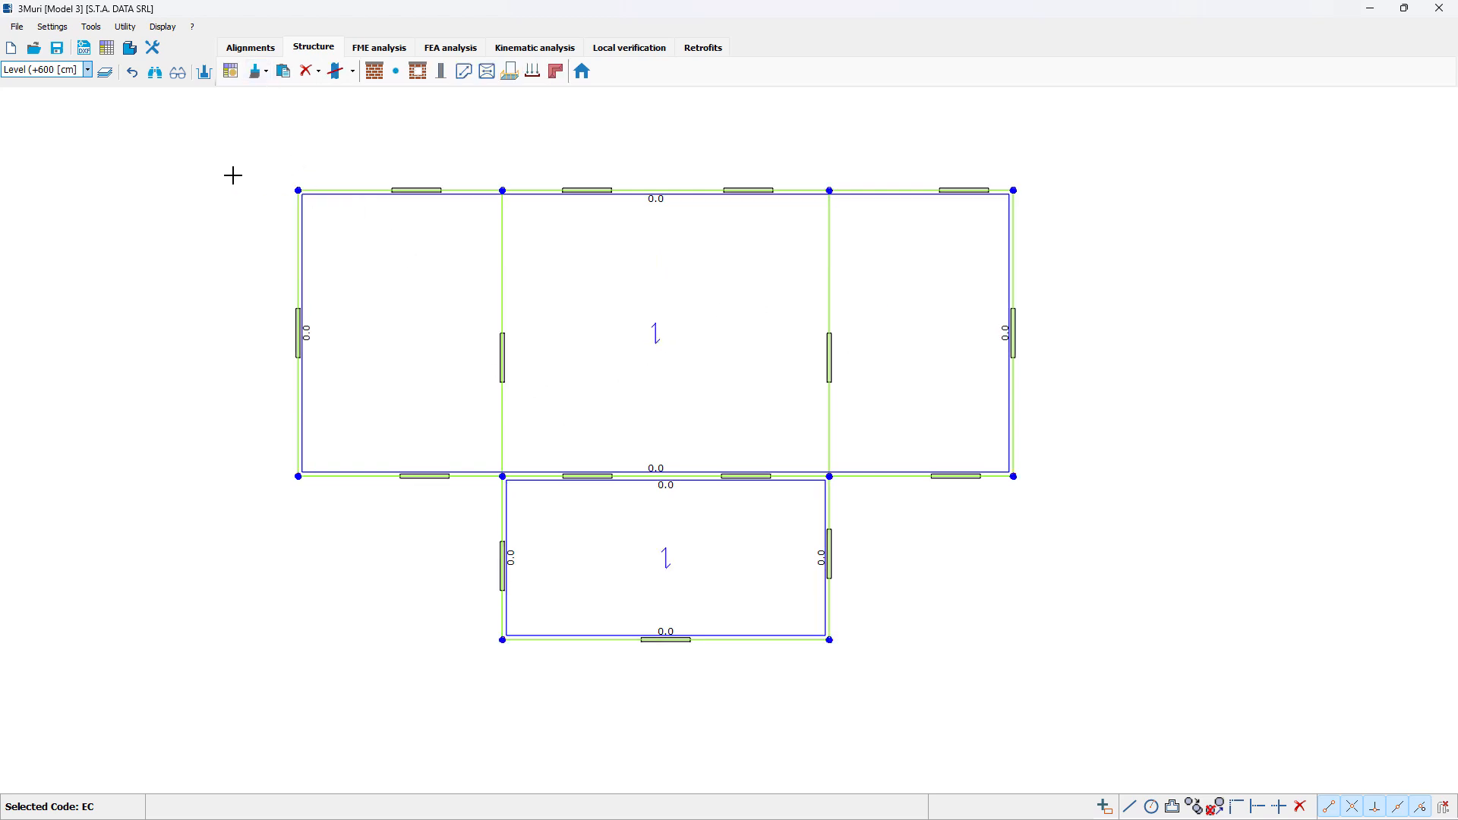
Step: Examine the complete building and its roof in the 3D view from the front and back sides
click(130, 47)
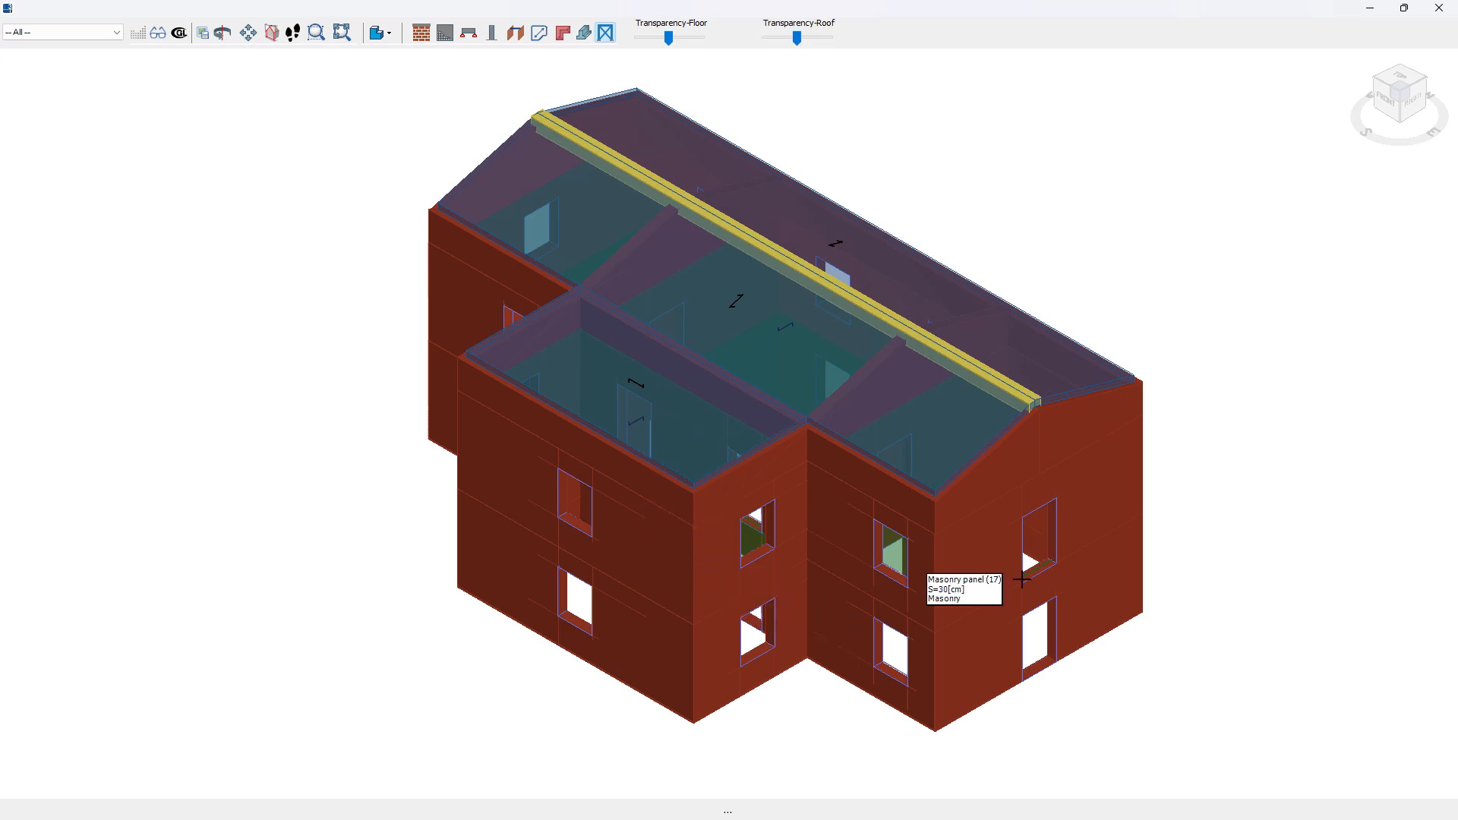
mouse_move(1432, 135)
mouse_down()
mouse_move(1394, 157)
mouse_move(1406, 130)
mouse_up()
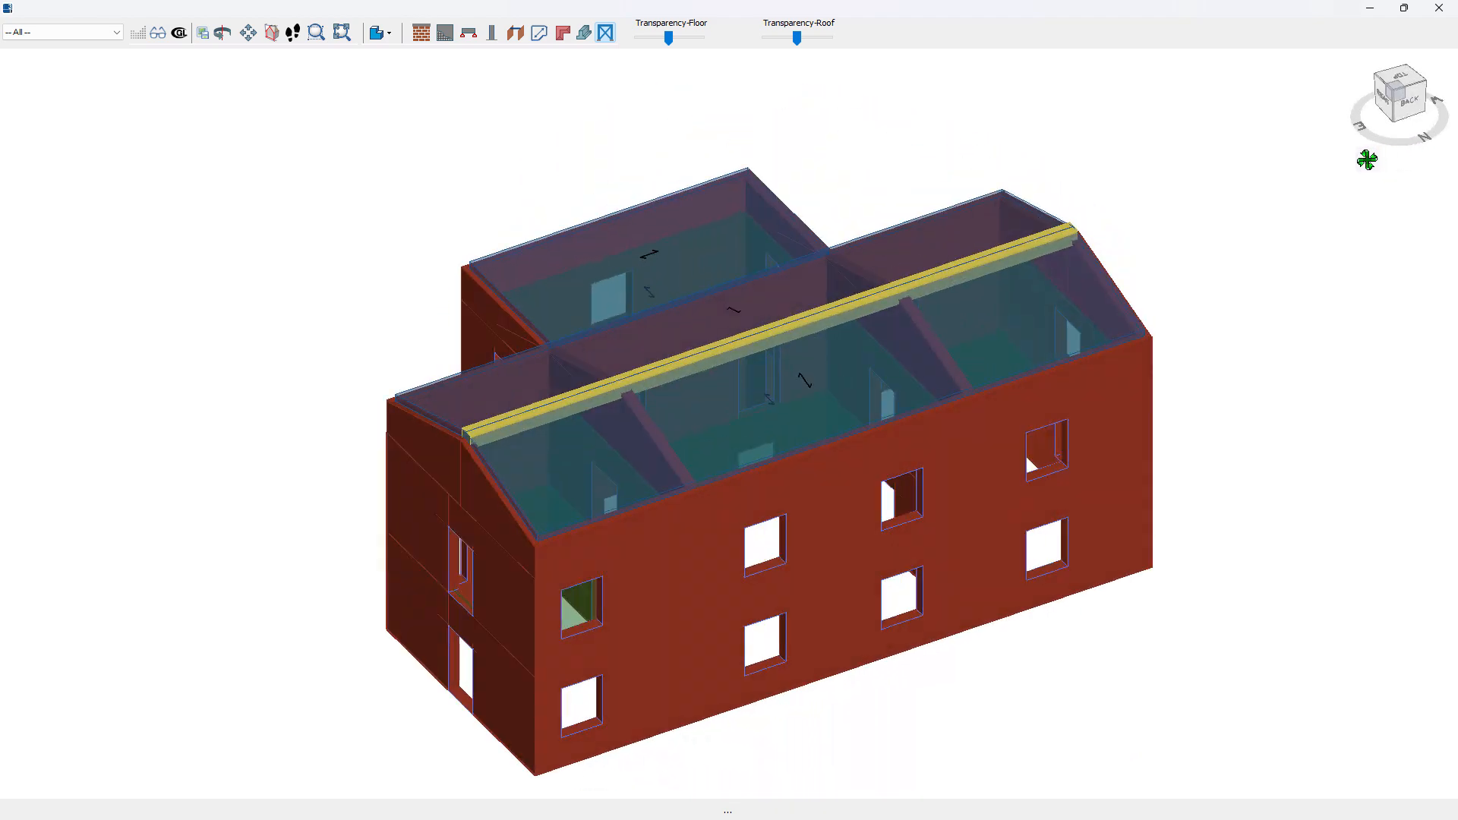
click(1440, 9)
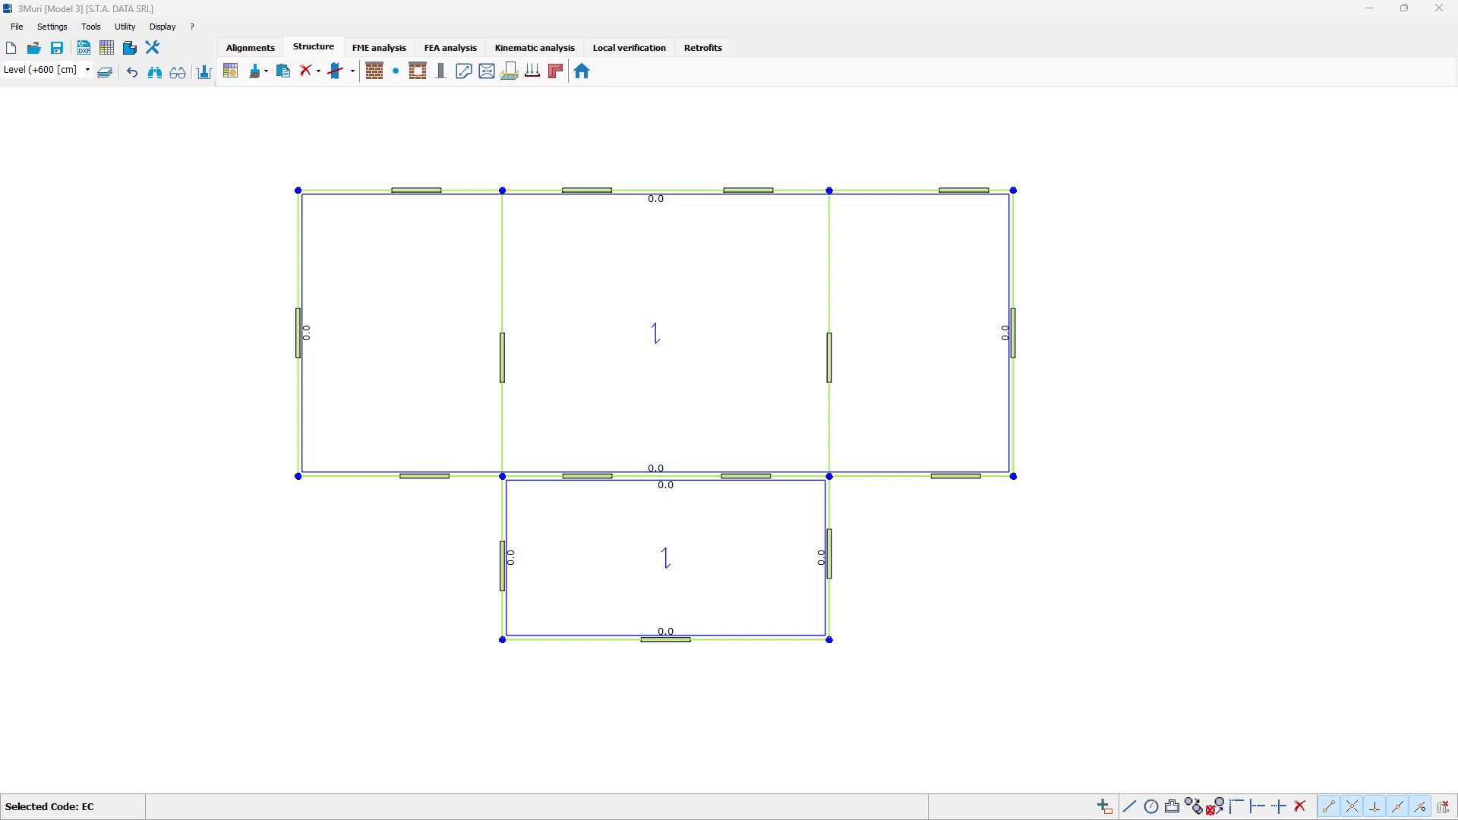
Step: Generate the FME analysis mesh, running the floors/vault, roof slope and node stability checks
click(386, 50)
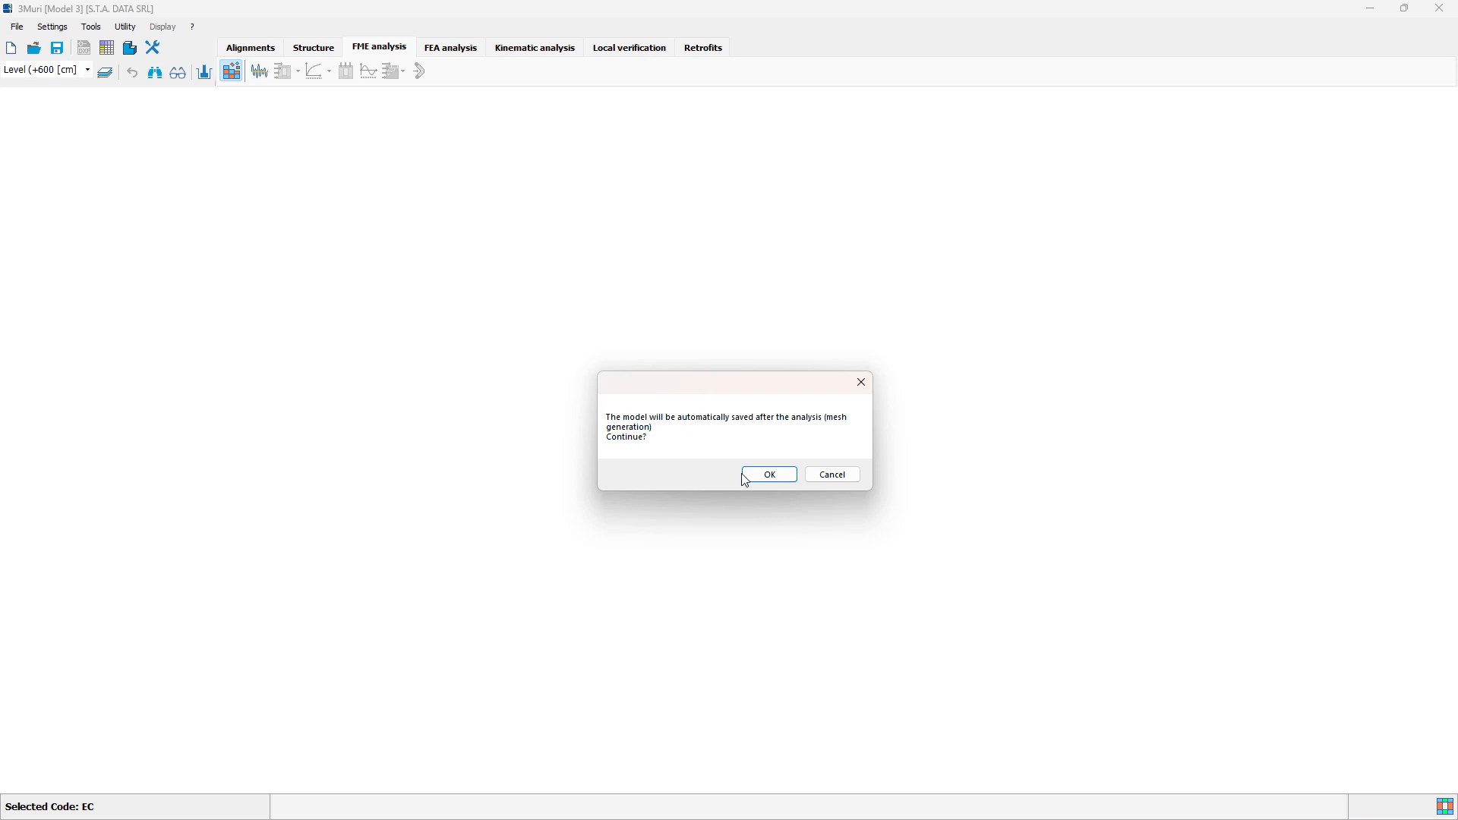
click(767, 477)
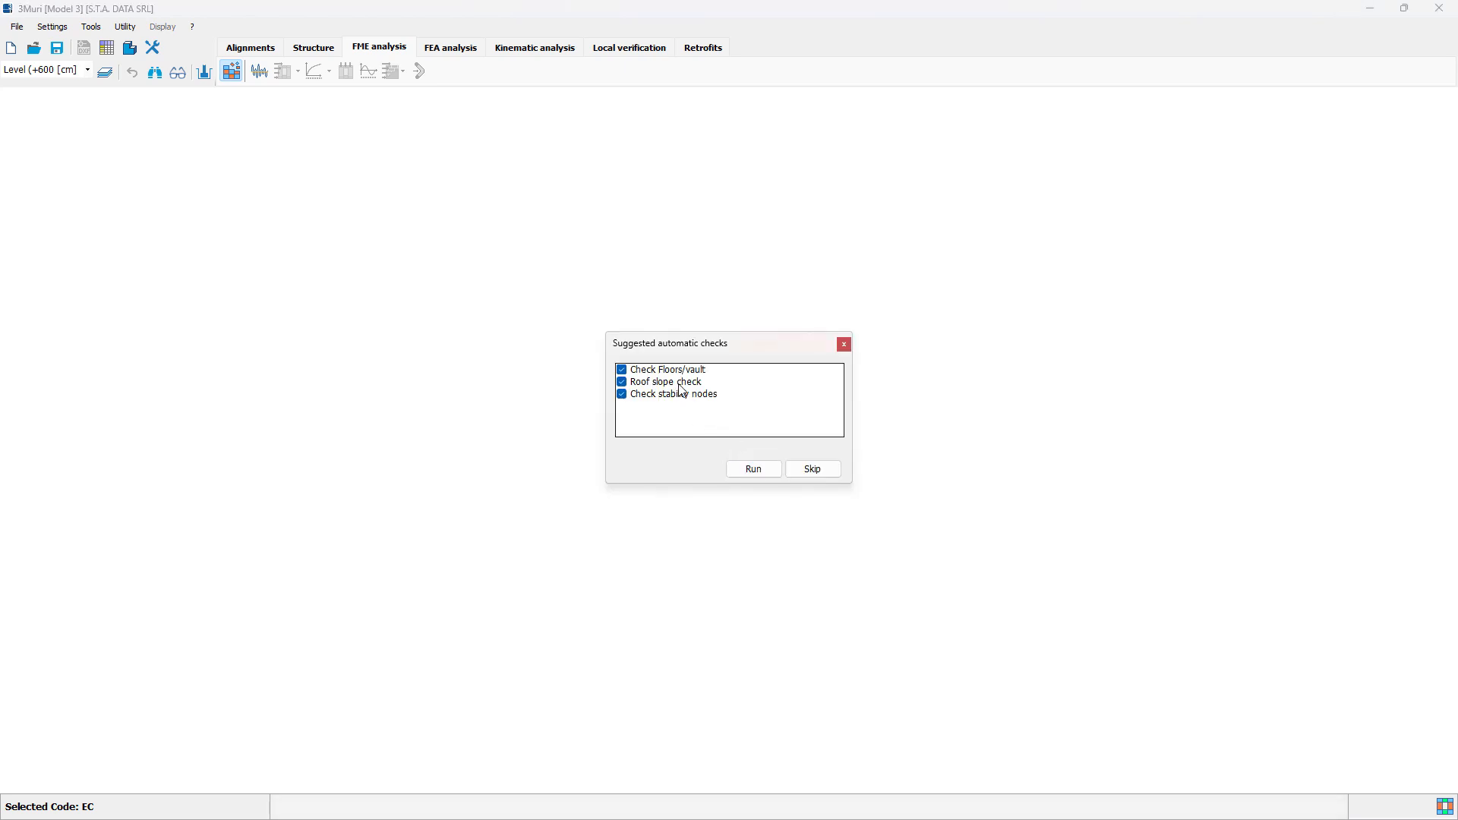
click(763, 475)
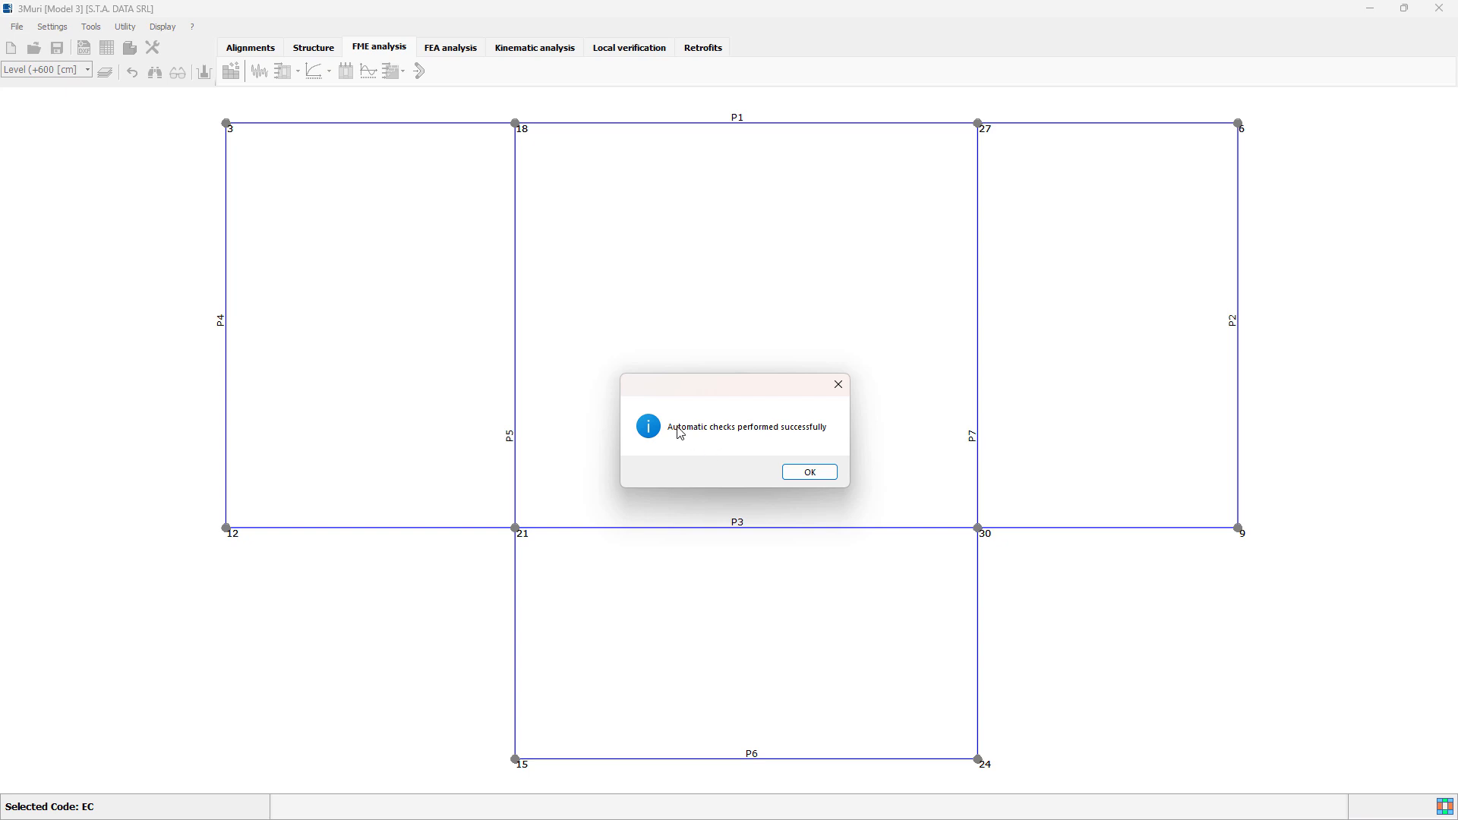
click(810, 471)
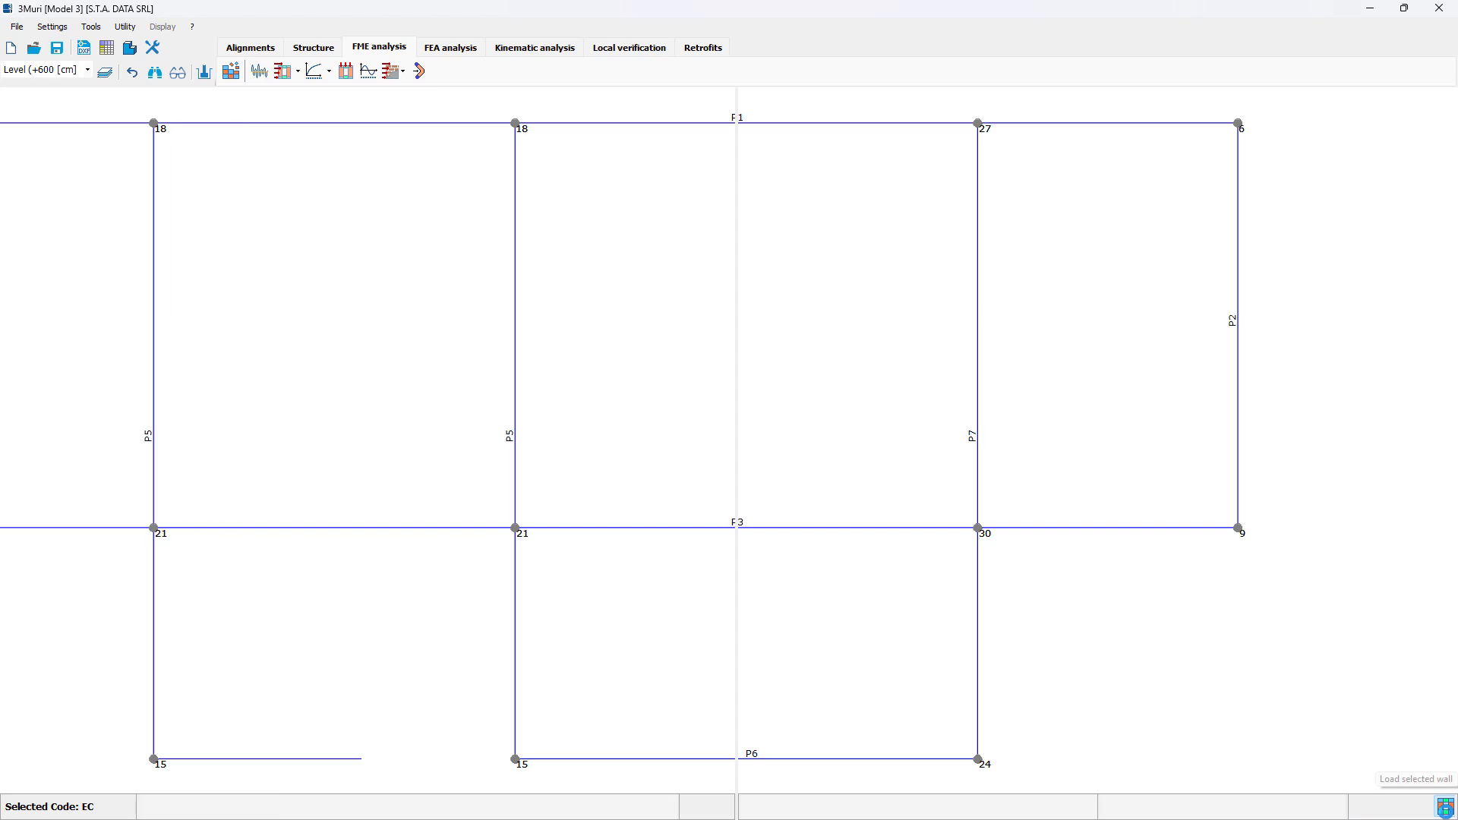
Step: Examine the equivalent frame mesh of walls P1, P3, P7 and P2 beside the plan
click(1445, 806)
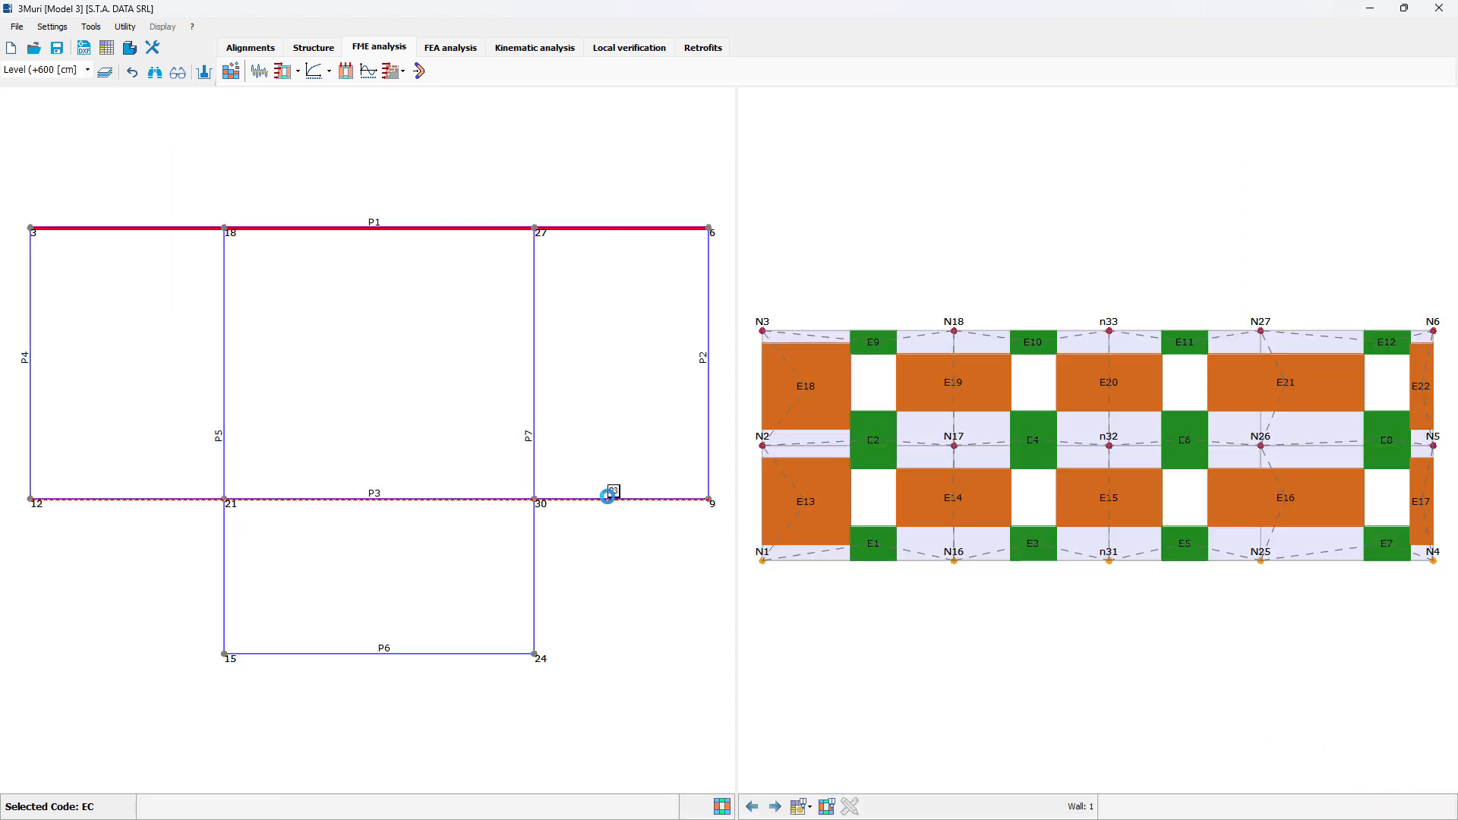
click(607, 497)
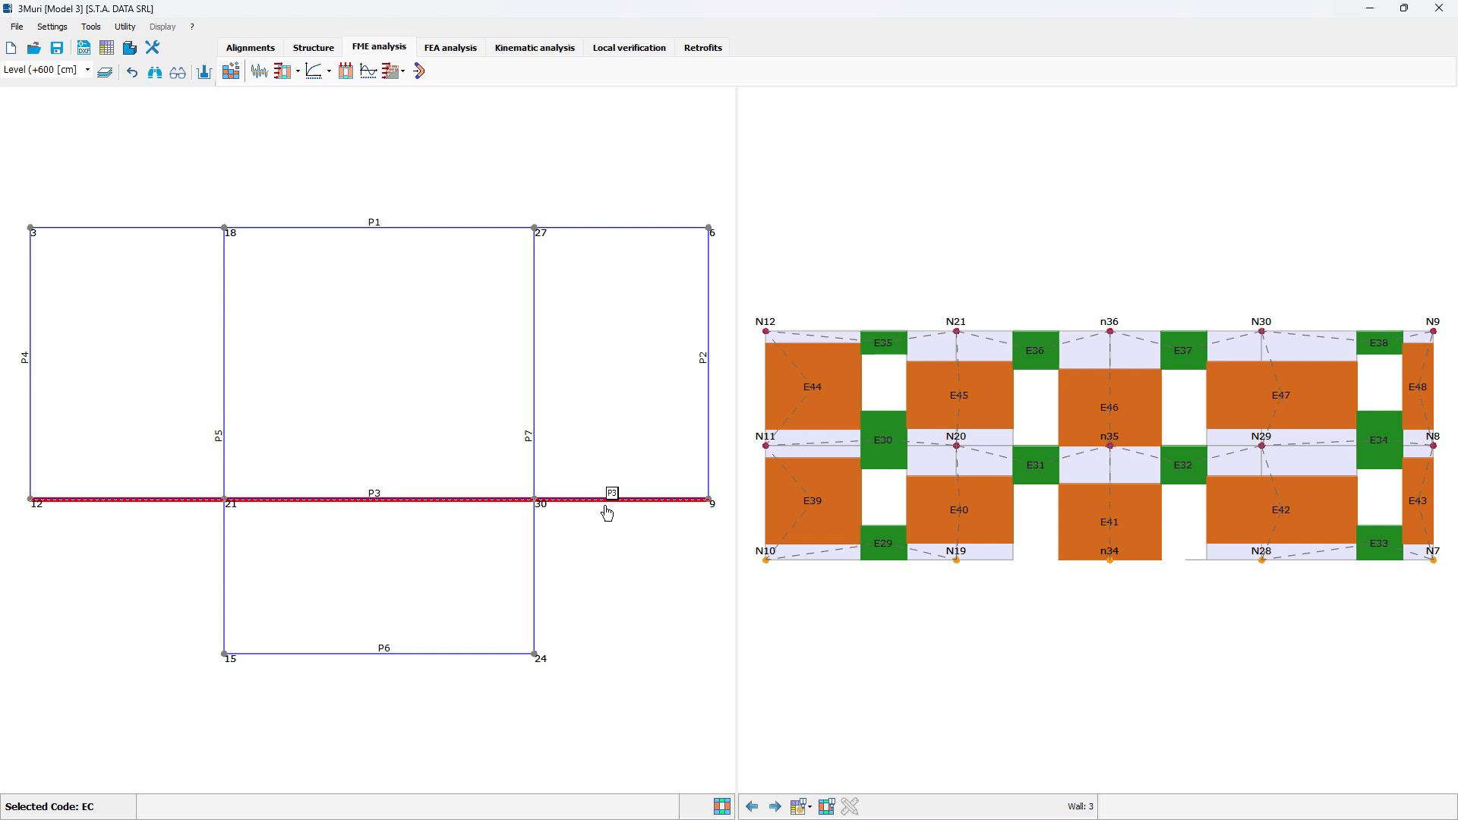
click(534, 569)
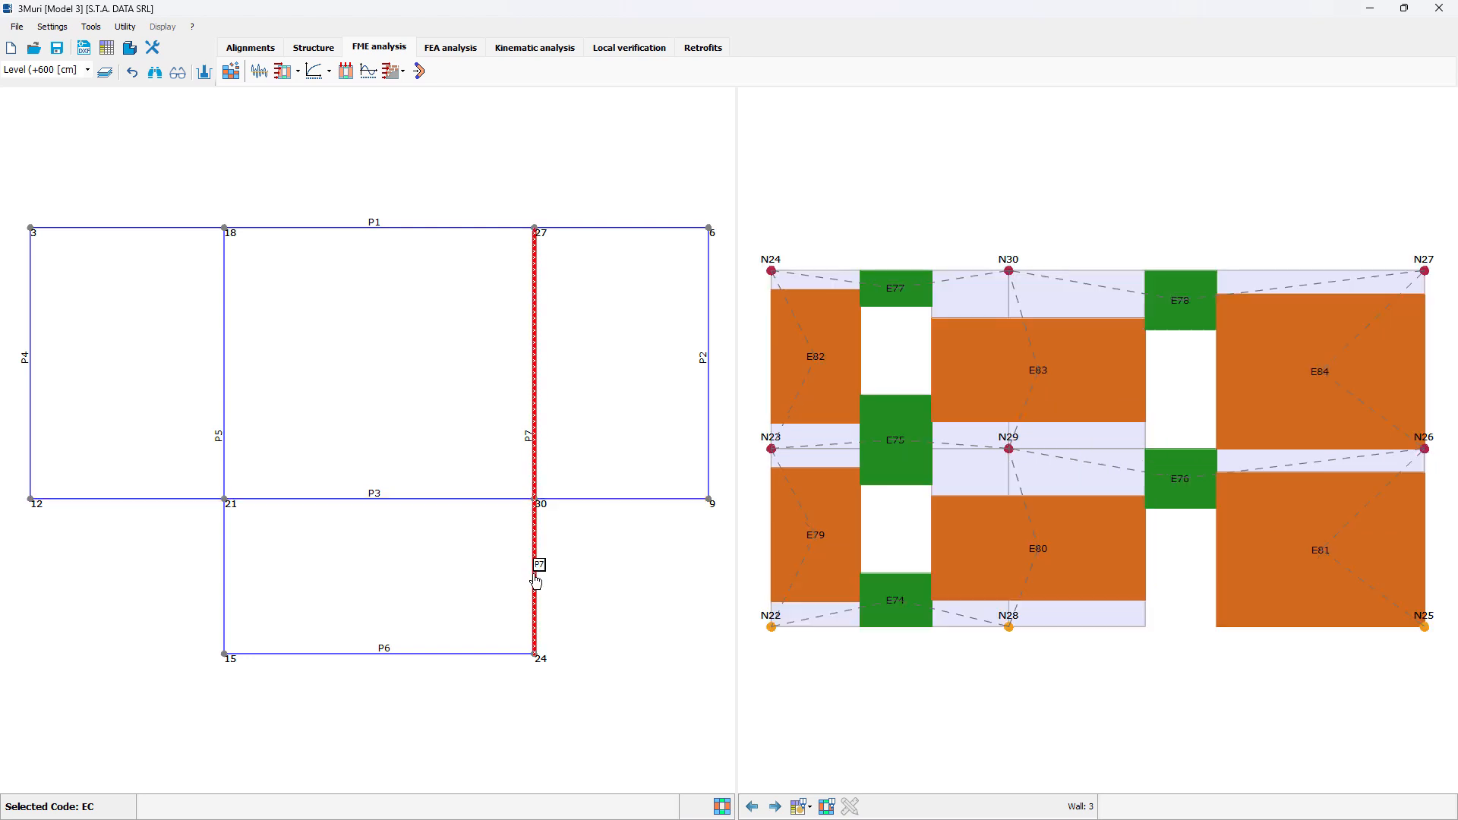
click(709, 466)
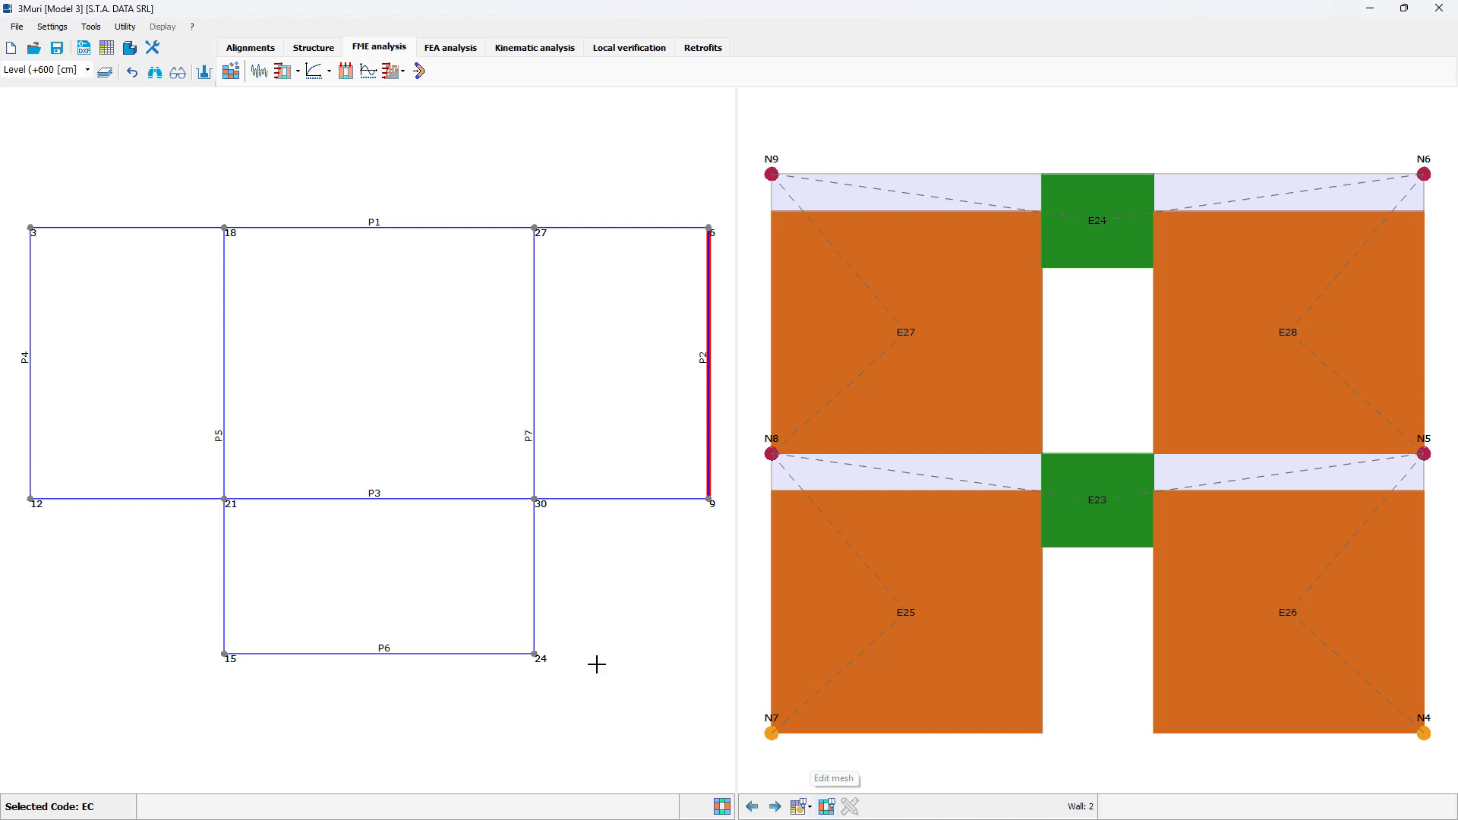
Step: Examine the equivalent frame mesh of walls P6 and P5, and return to the full plan view
click(404, 655)
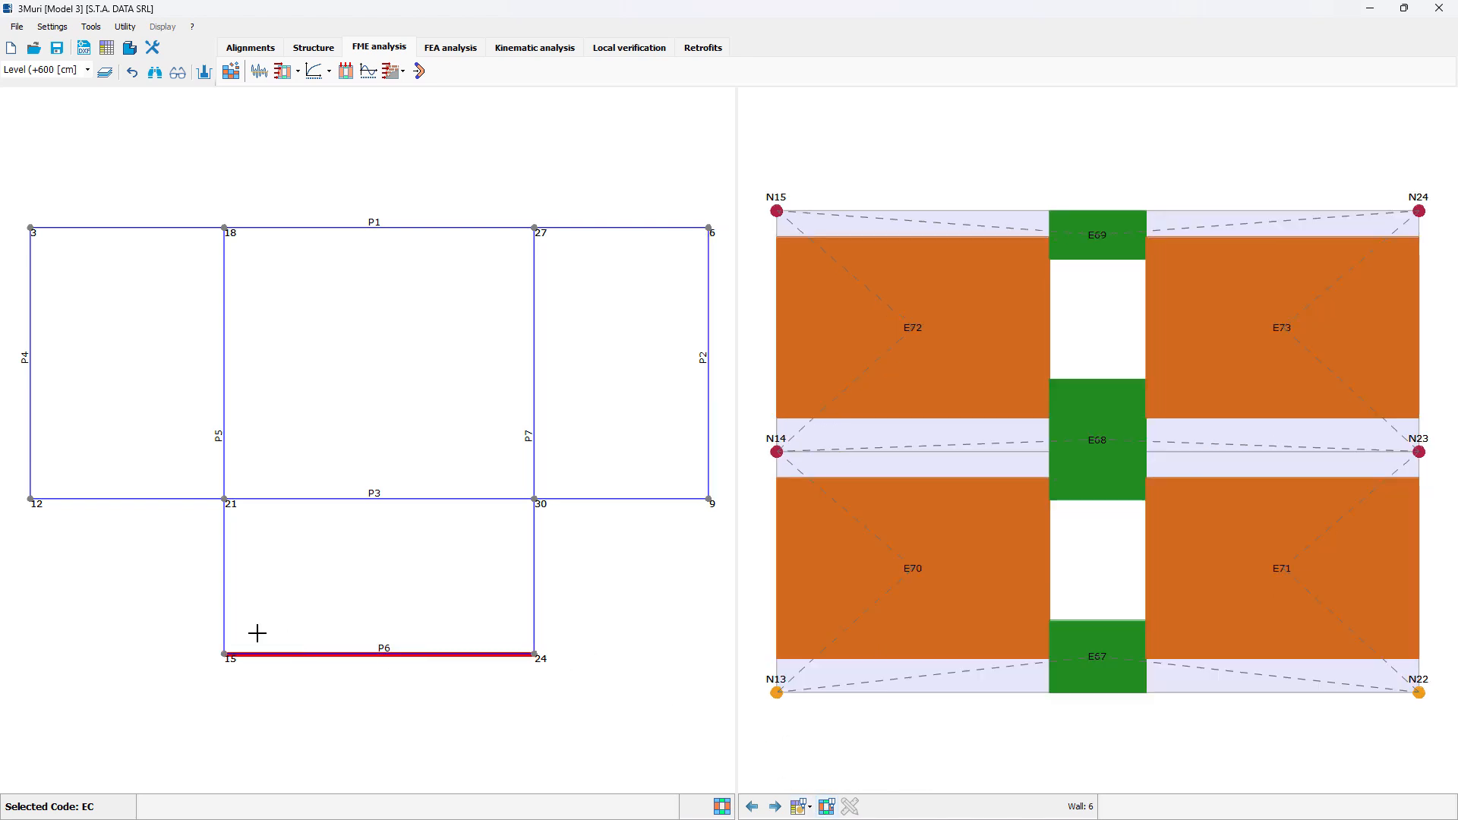
click(225, 606)
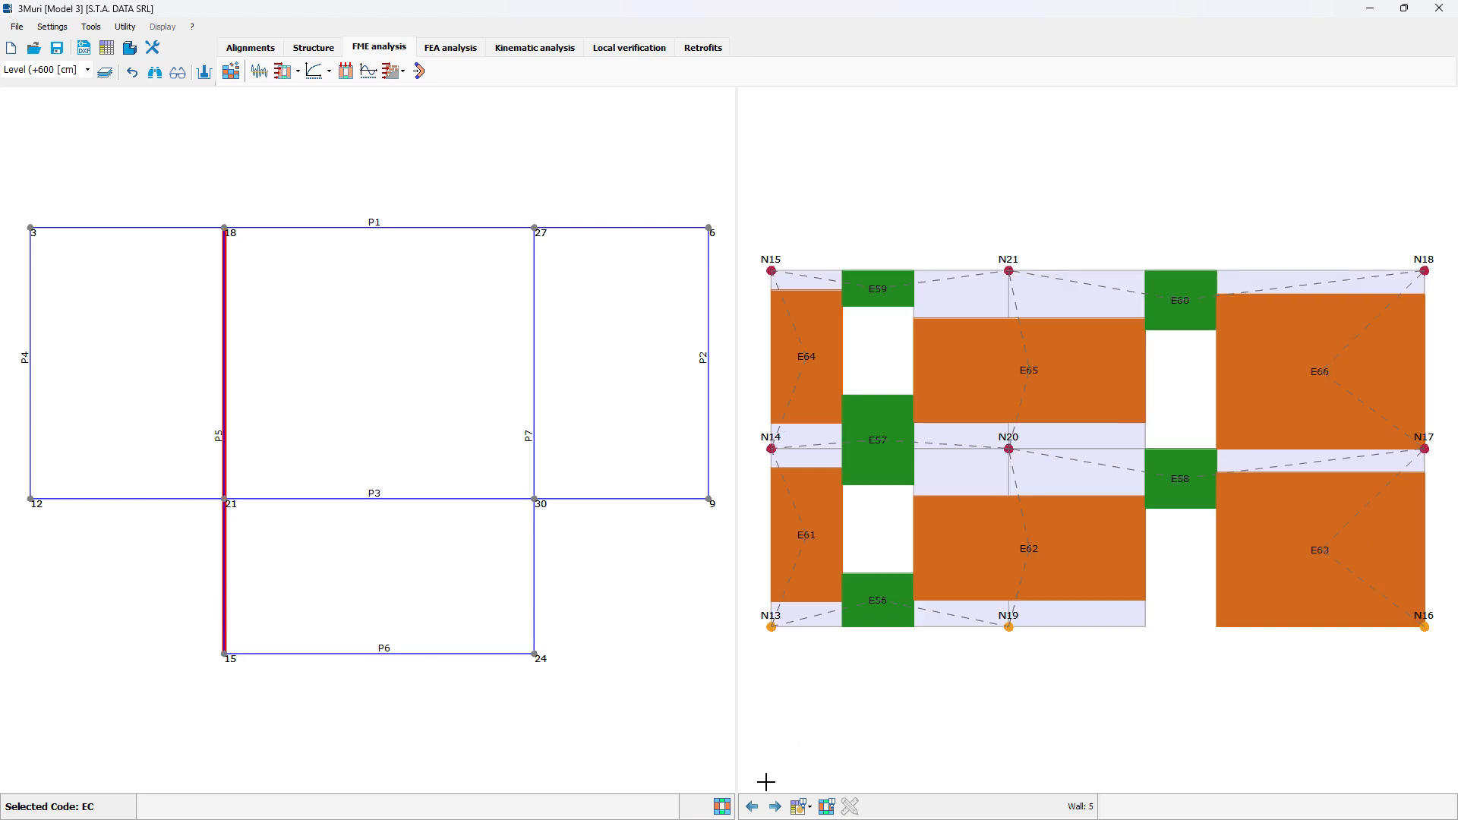
click(721, 808)
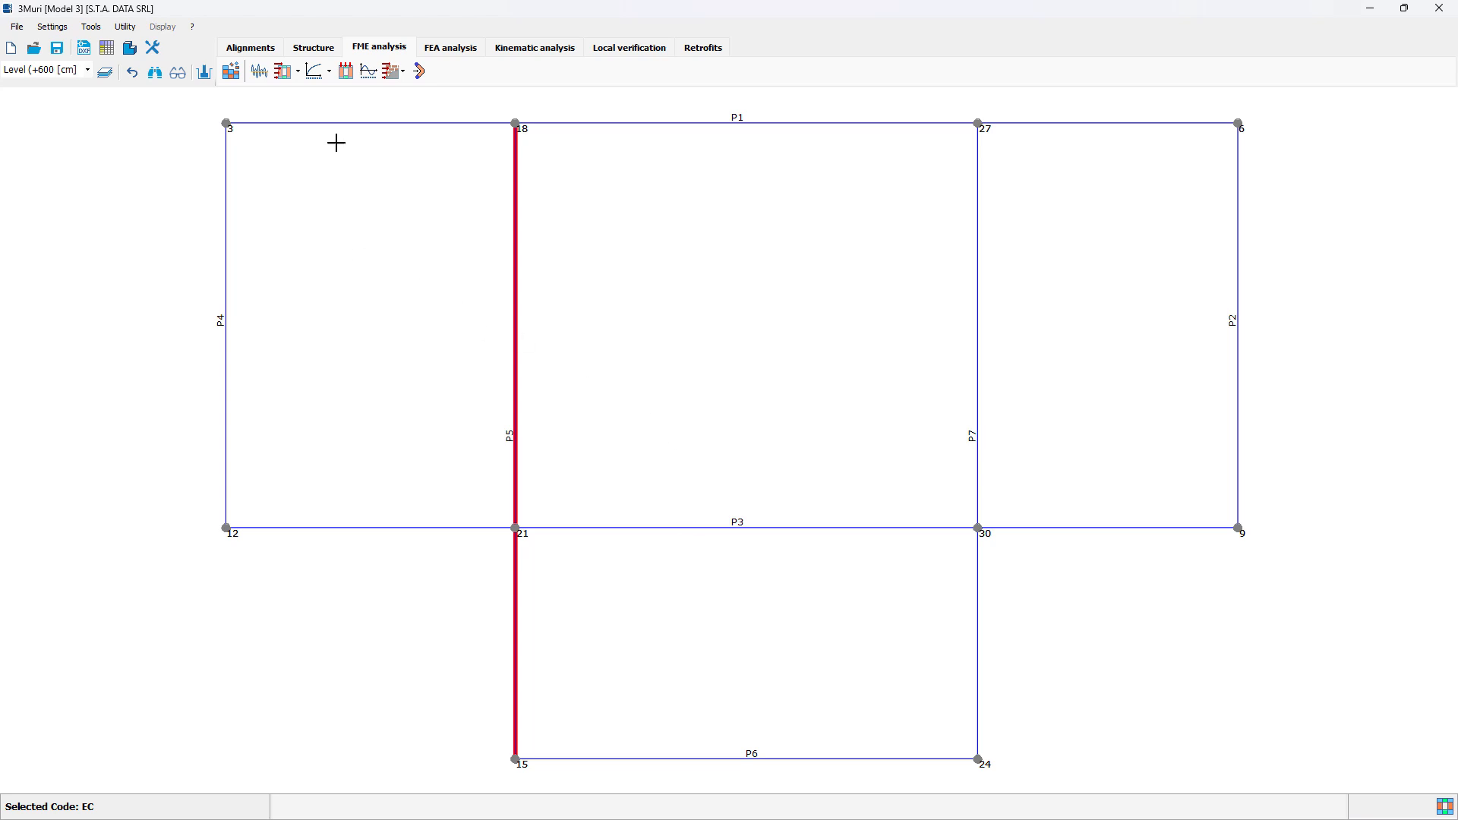
Step: Define the seismic action with a Parametric spectrum and agR values of 3 for NC, 2.5 for SD and 2 m/s² for DL
click(264, 79)
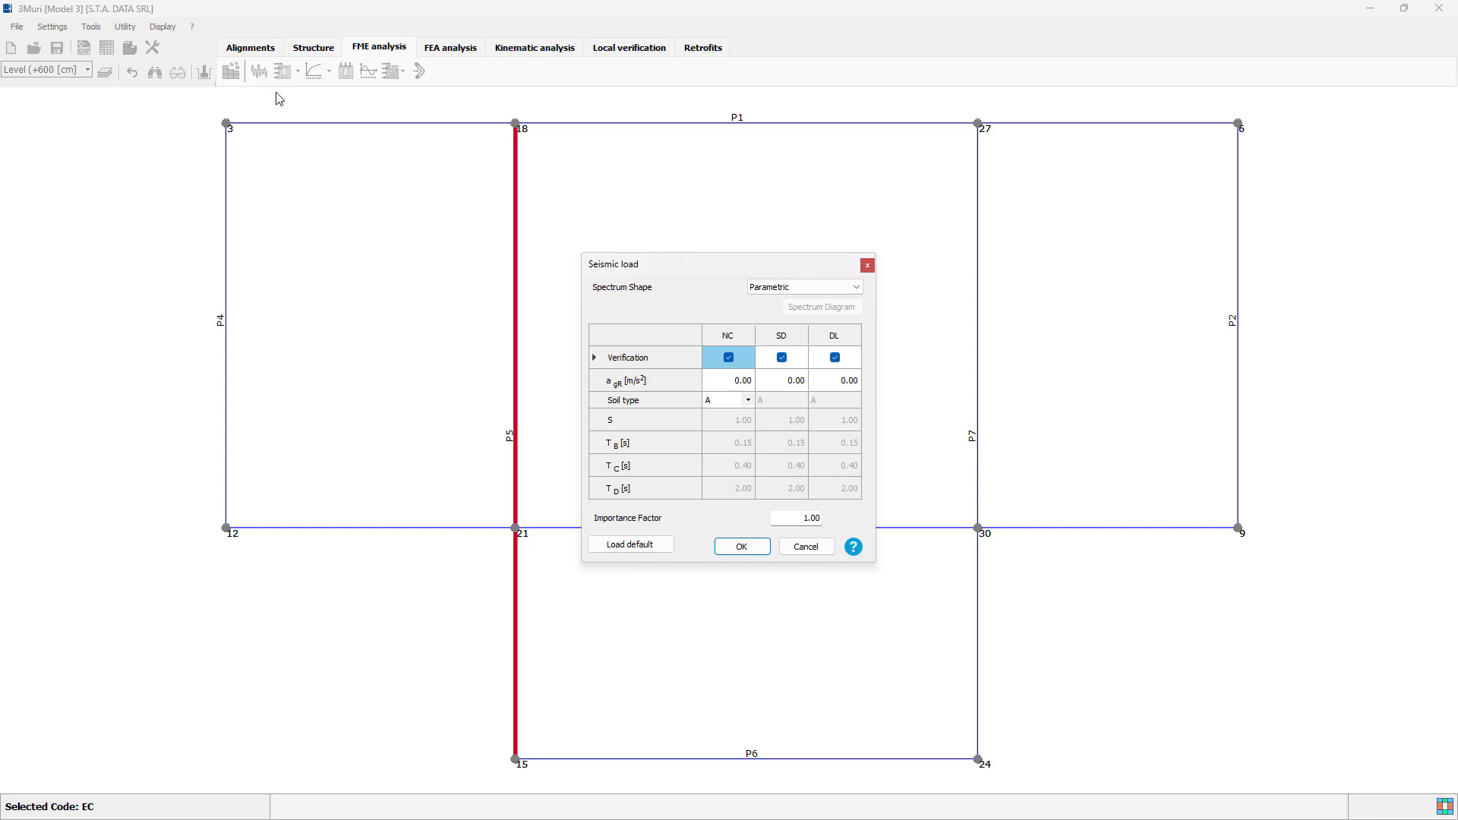
click(801, 289)
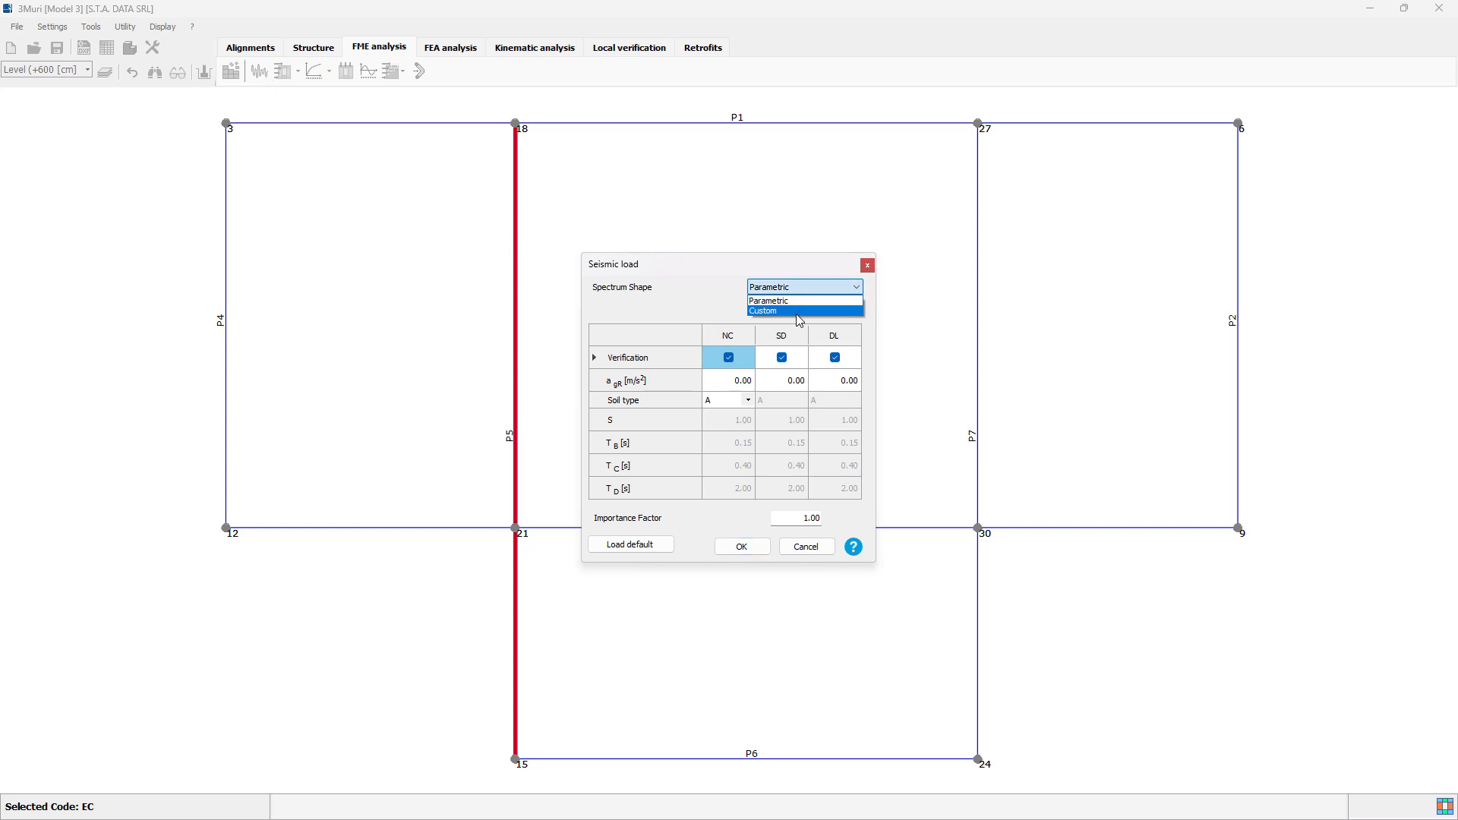
click(796, 302)
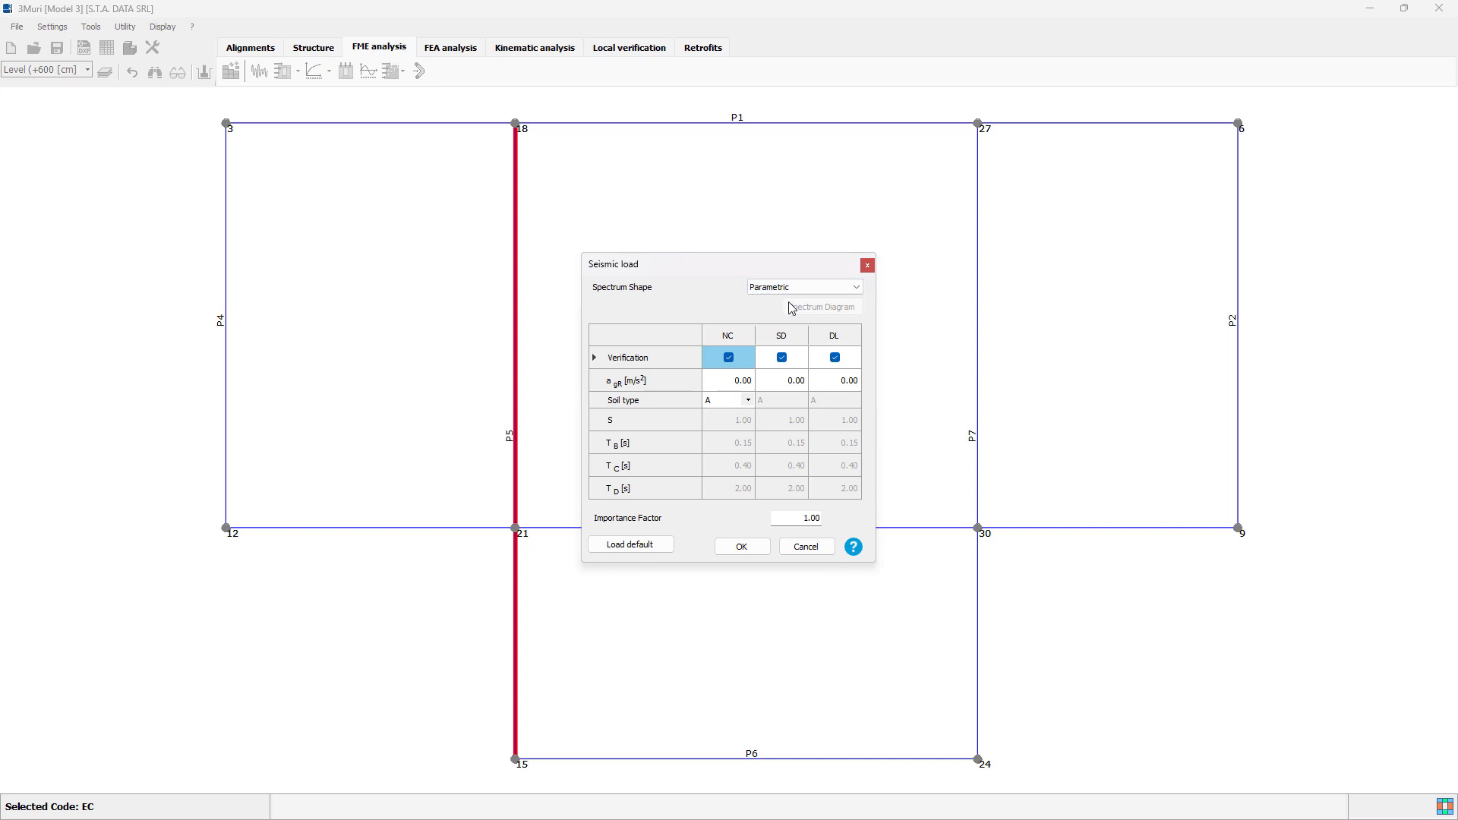
click(738, 385)
text(3)
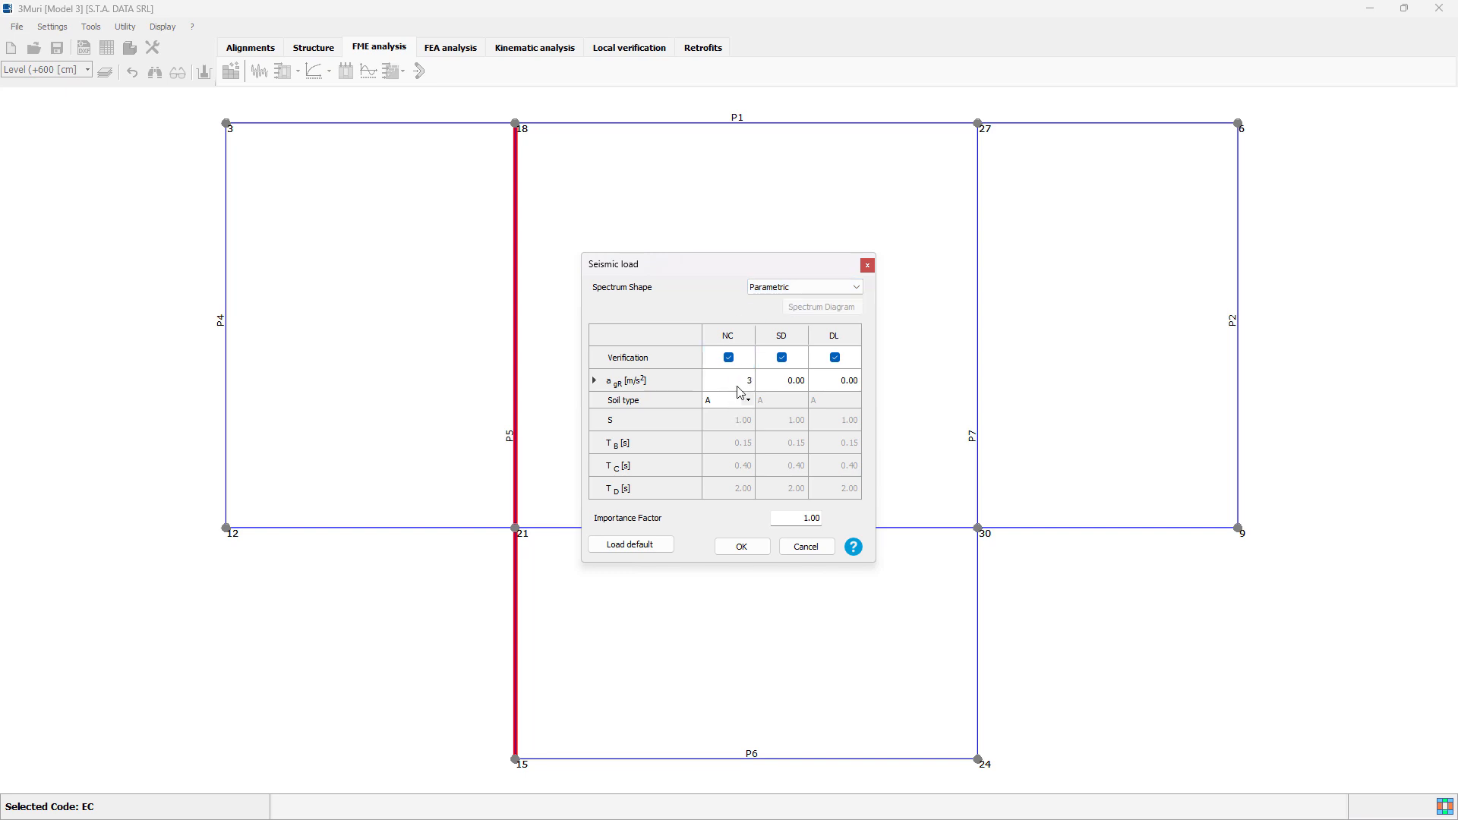
key(Tab)
text(2.5)
key(Tab)
text(2)
key(Tab)
click(743, 548)
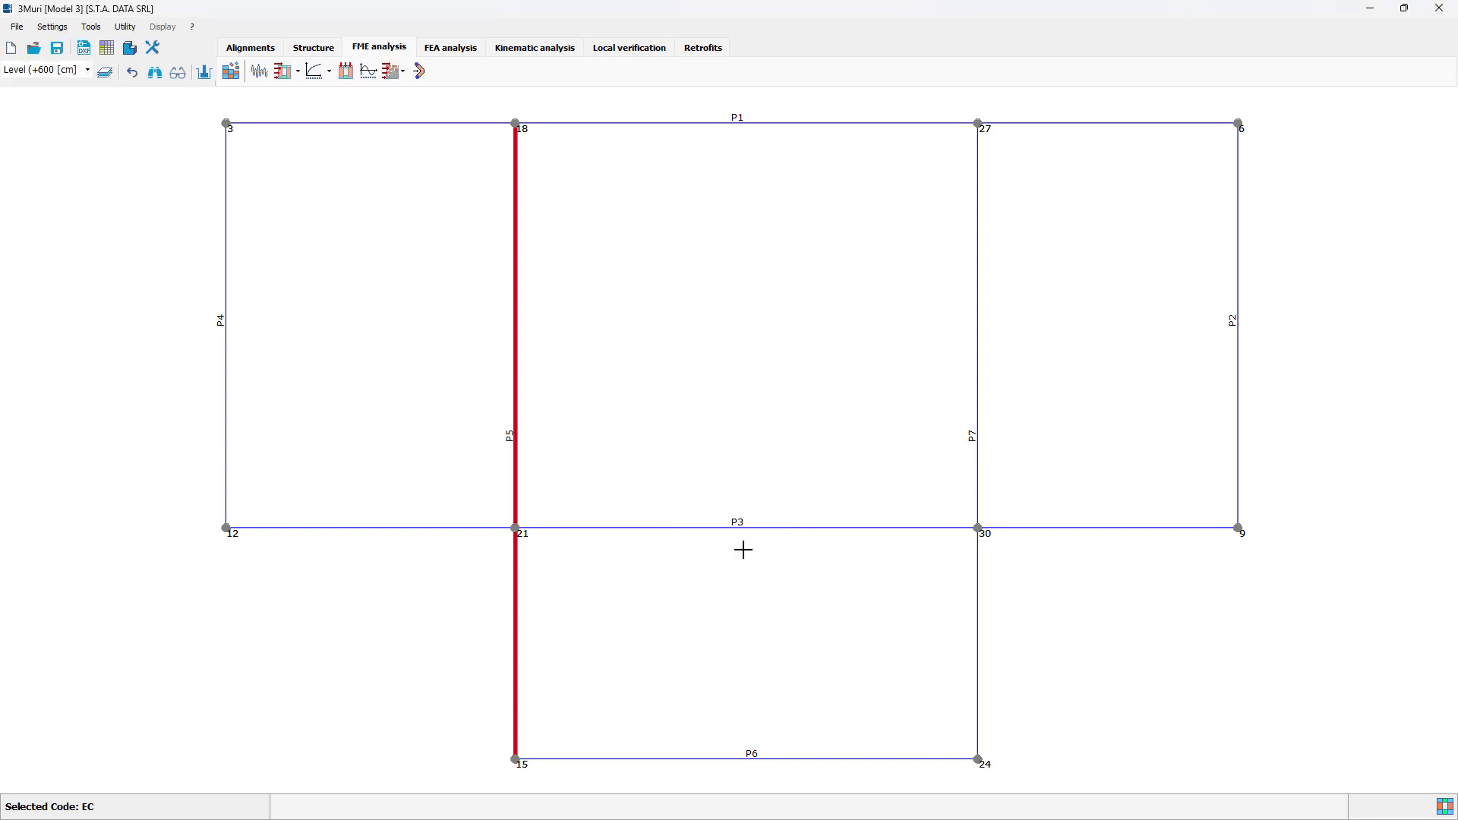
Step: Set the analysis control node to node 9 on level 2 with average displacement, and include the Uniform +X and +Y analyses without eccentricity
click(287, 73)
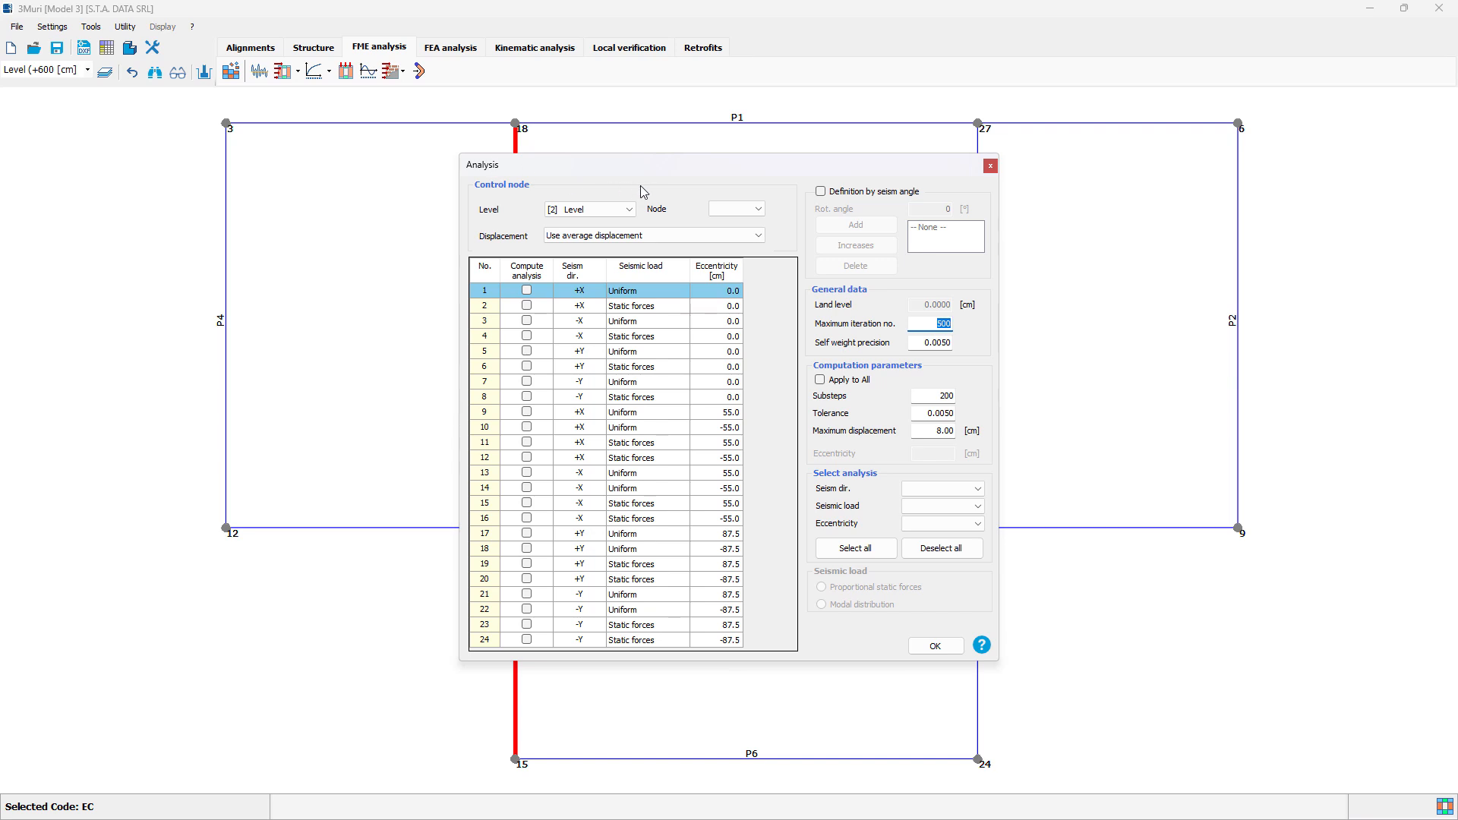
drag(707, 163, 614, 174)
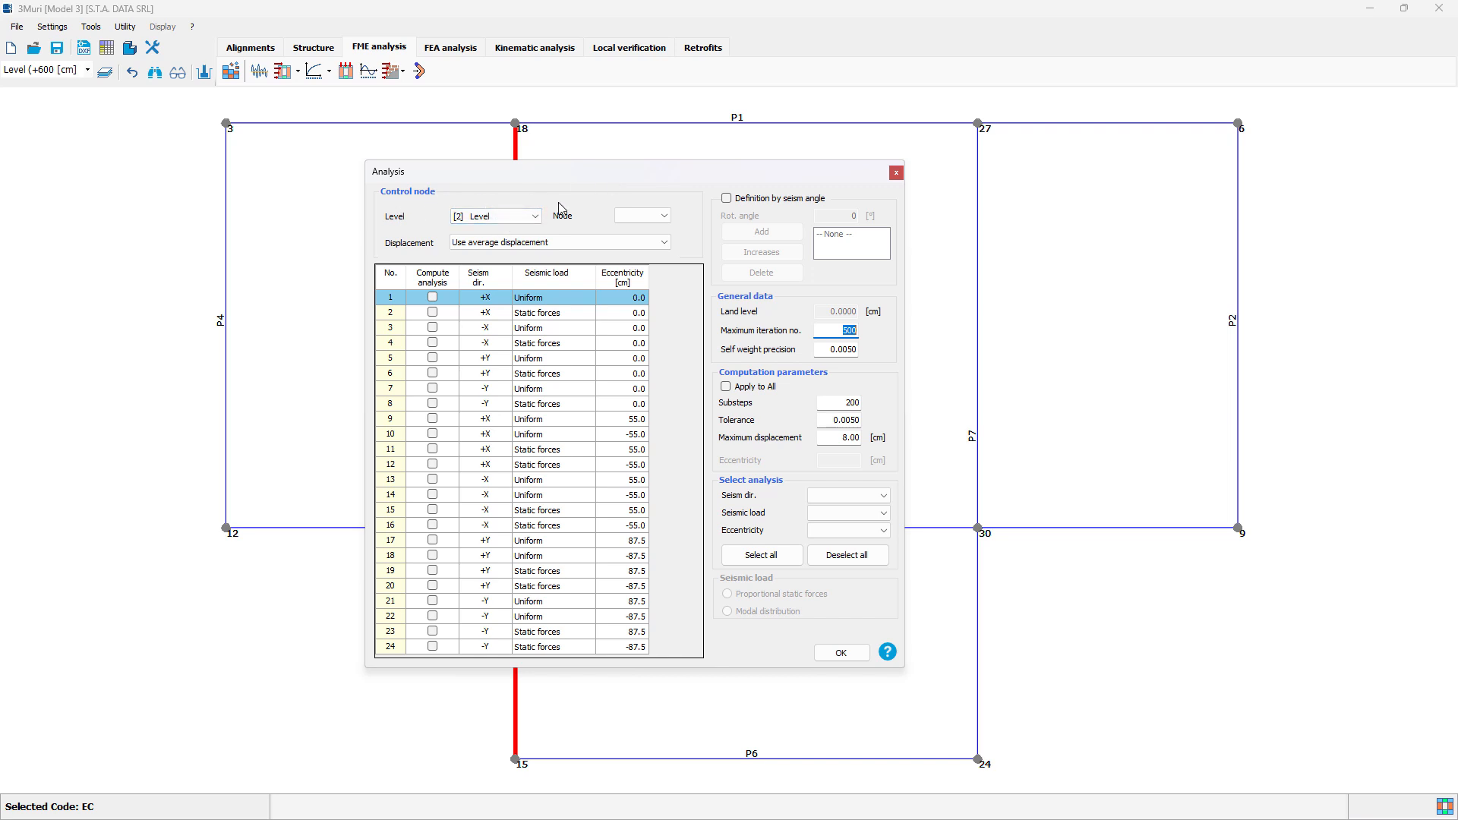
click(665, 217)
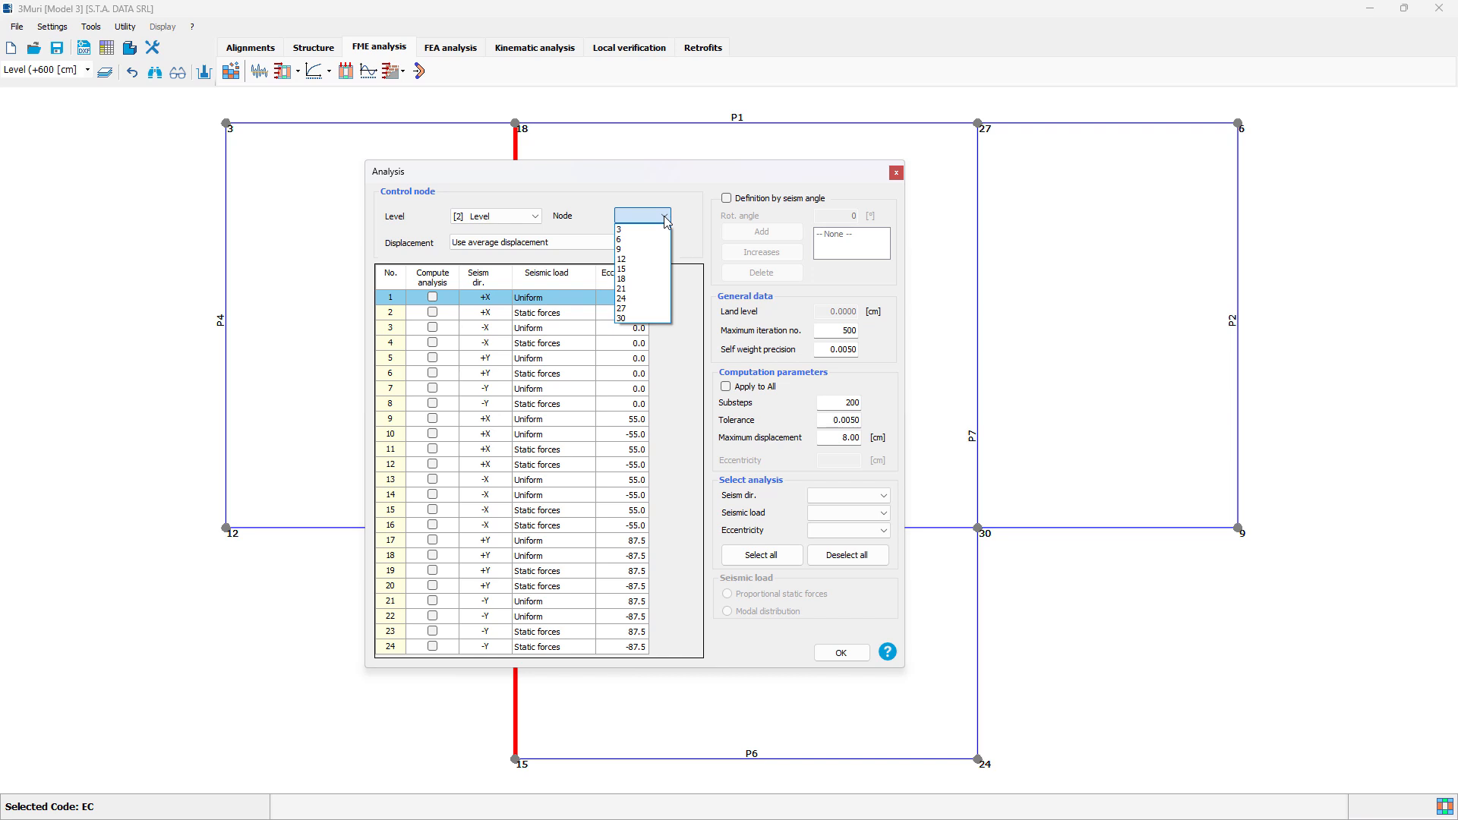
click(643, 250)
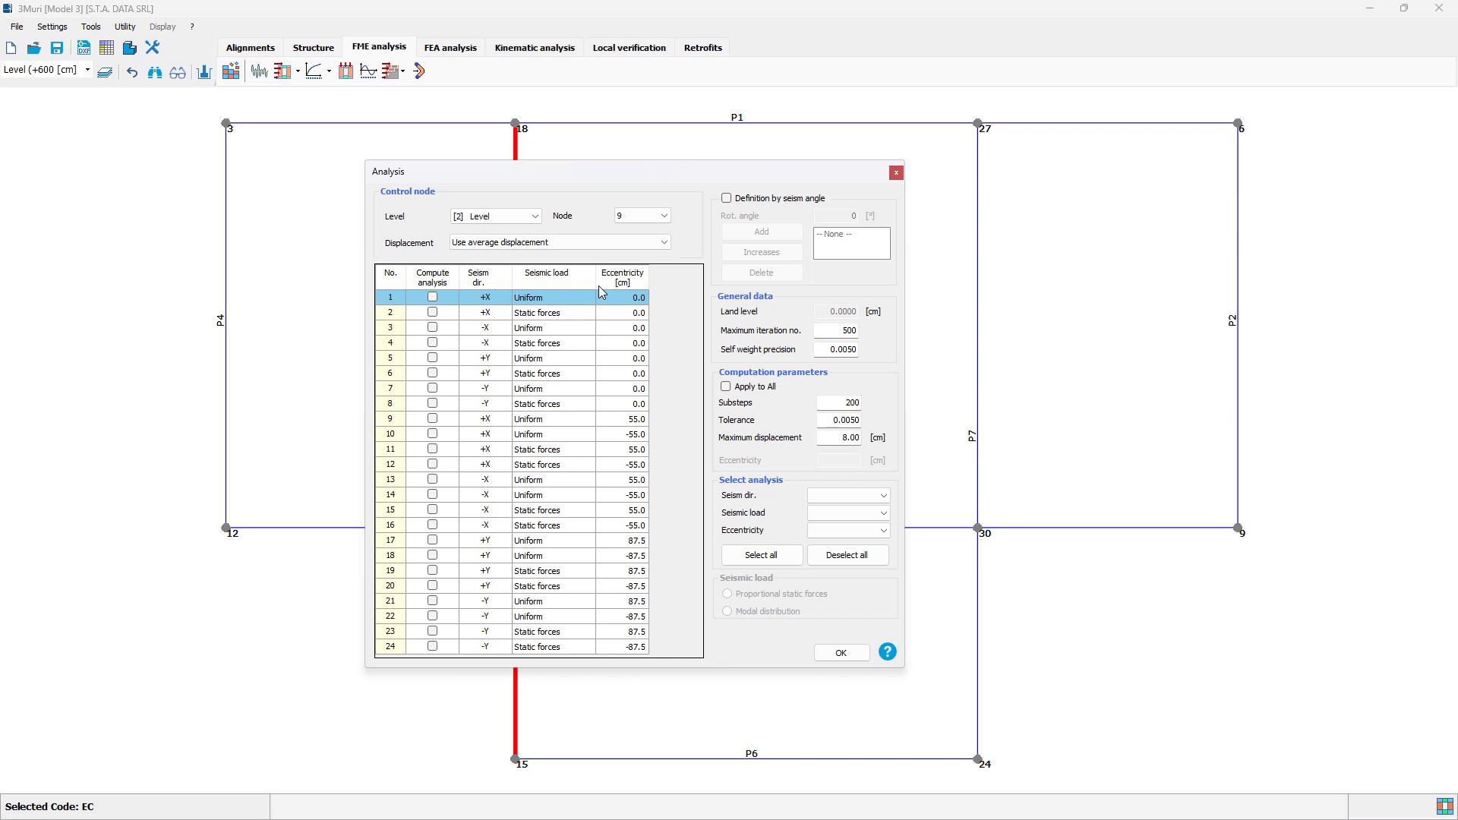
click(563, 244)
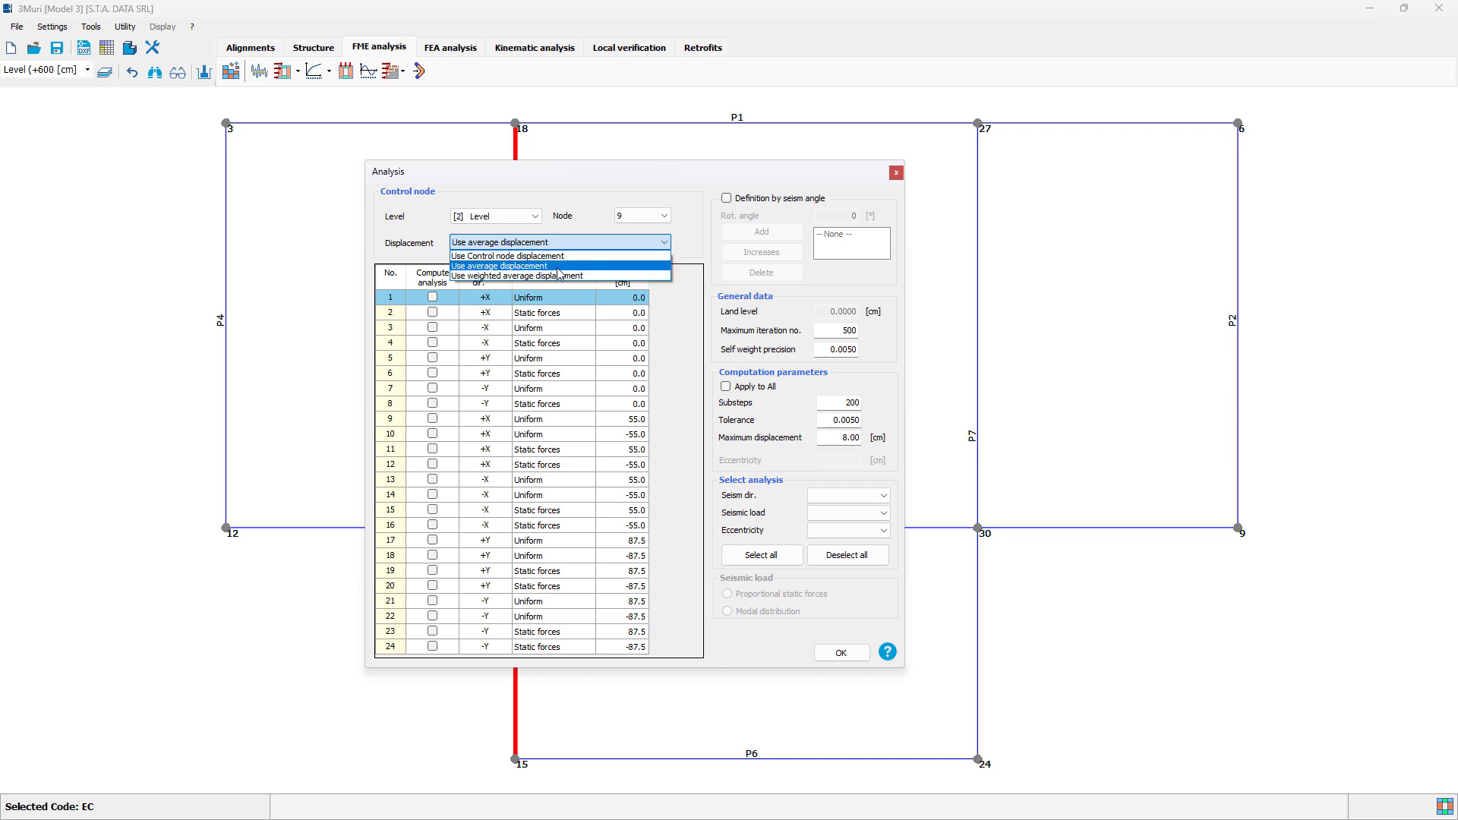
click(558, 268)
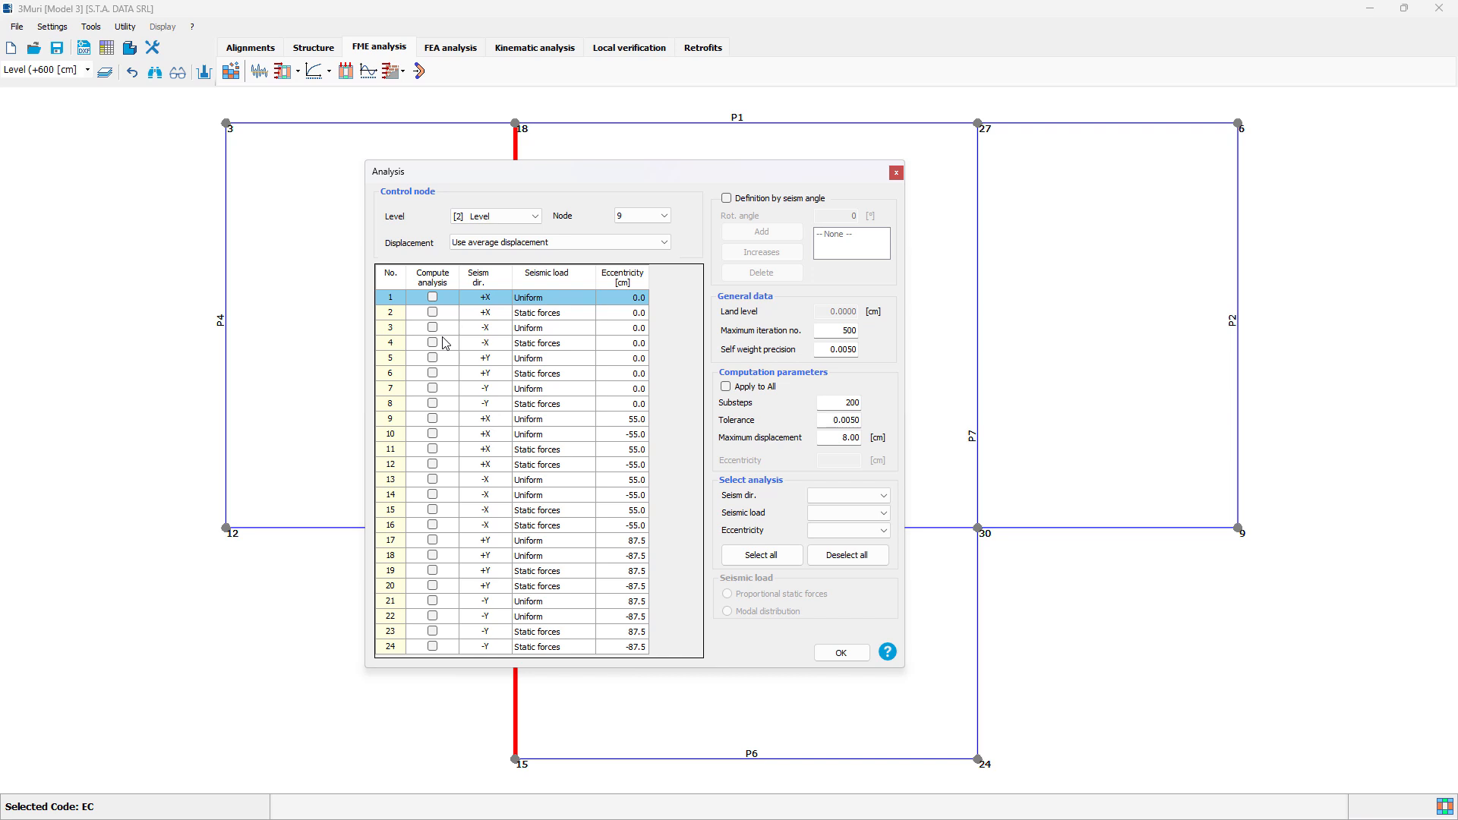
click(432, 297)
click(433, 359)
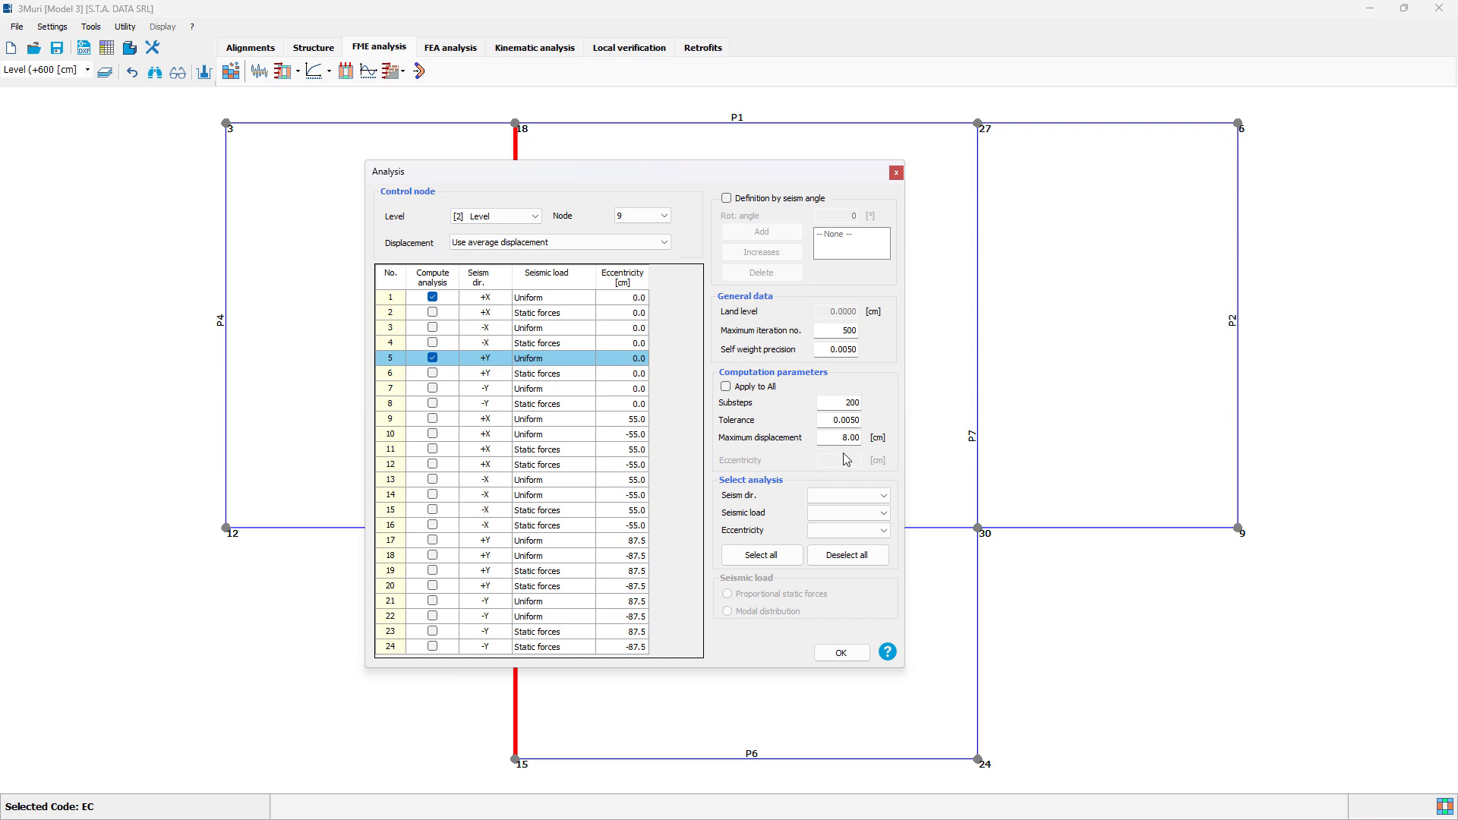
Step: Examine the analysis selection filters for seism direction, seismic load and eccentricity
click(874, 498)
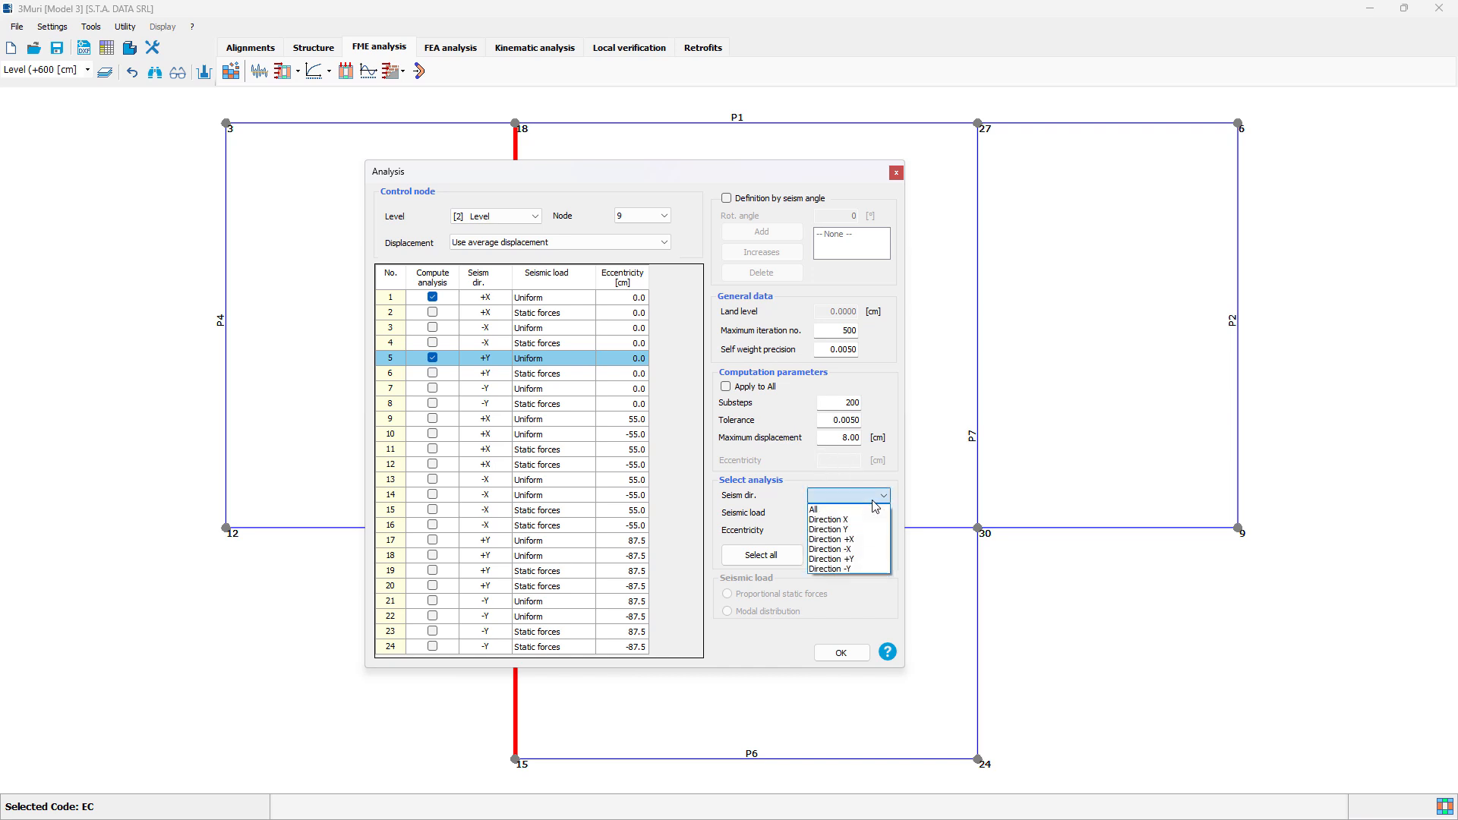
click(874, 501)
click(881, 515)
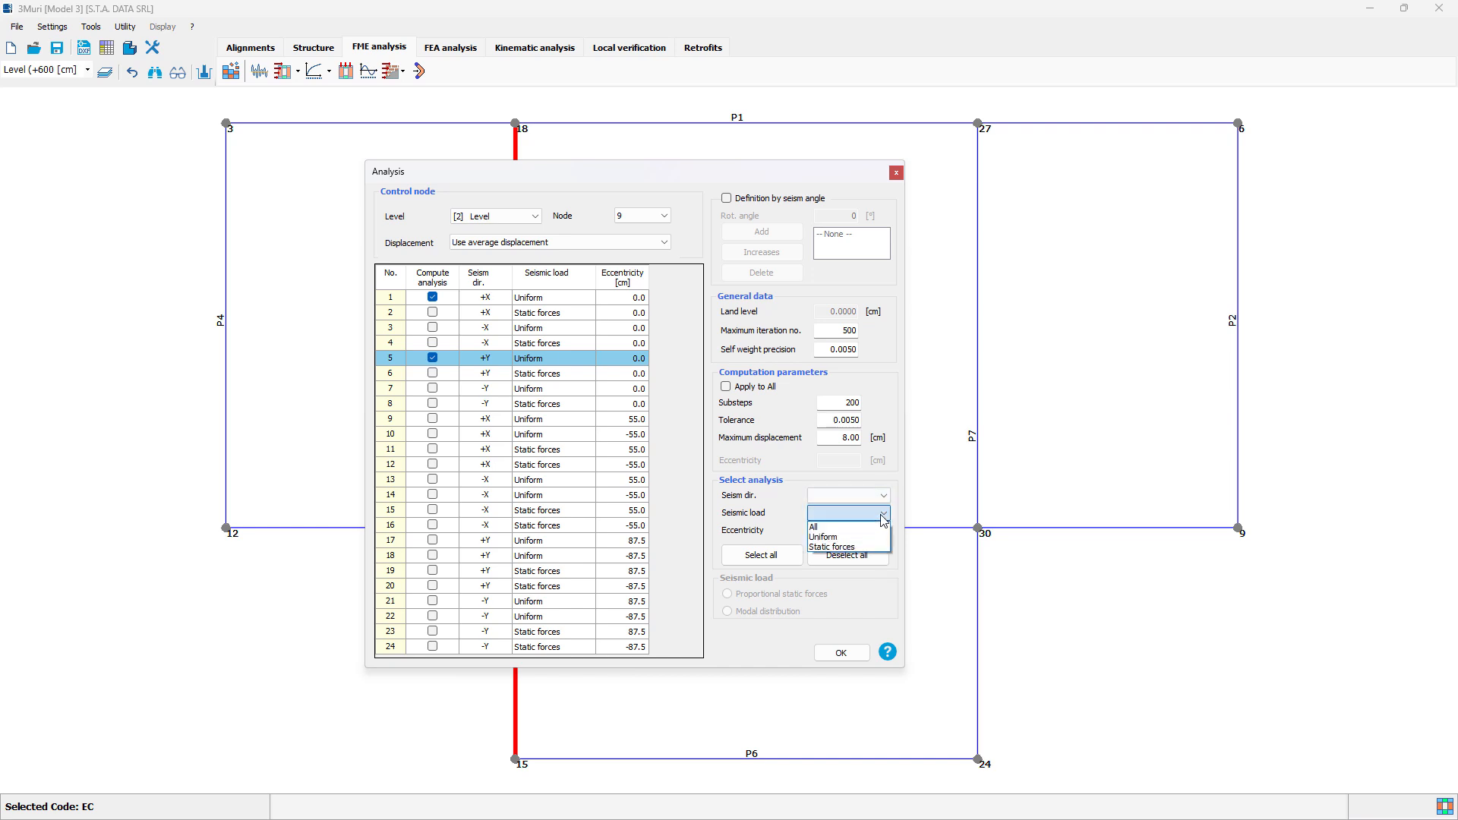
click(881, 515)
click(885, 531)
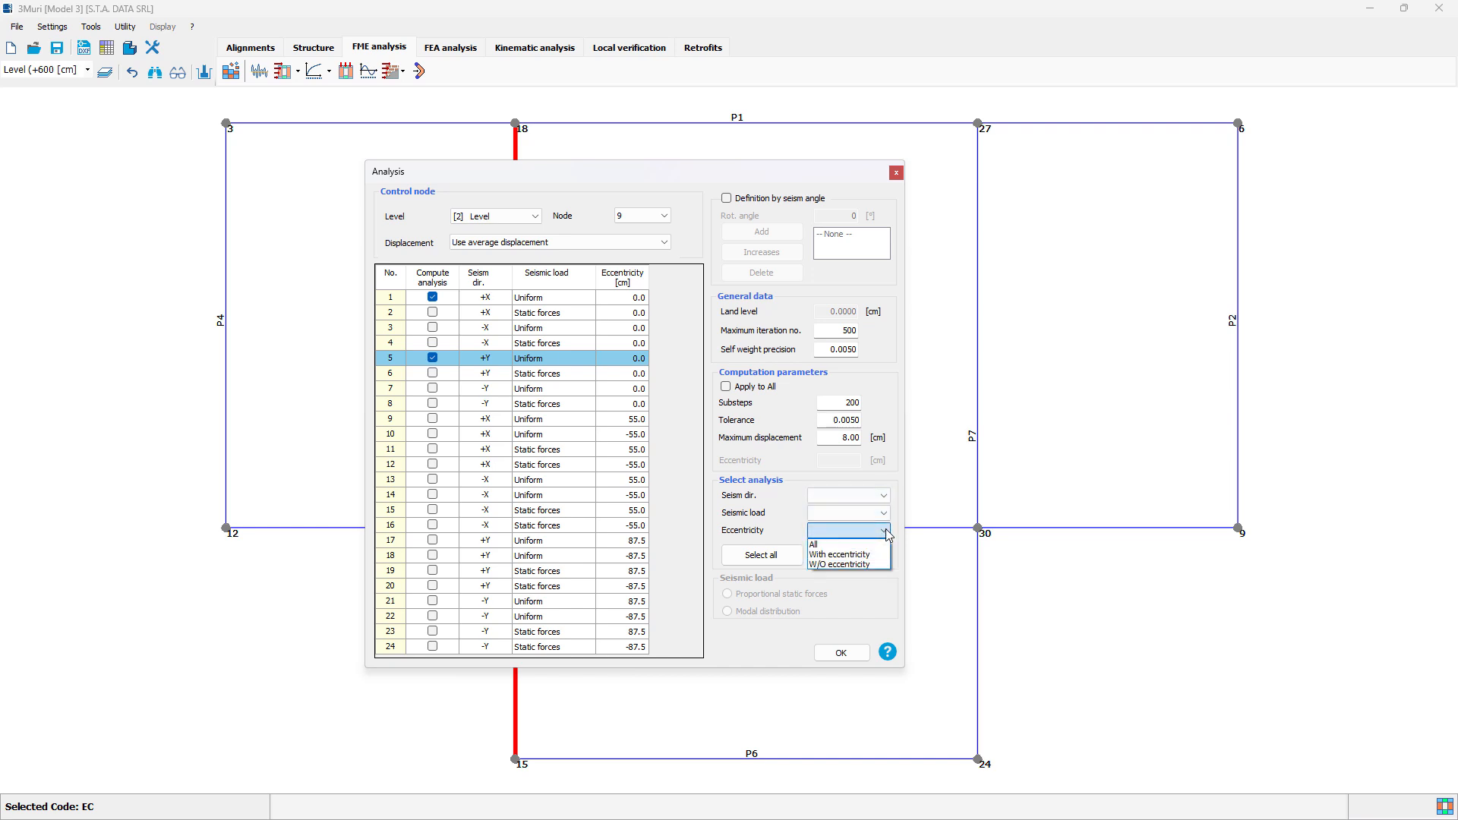
click(885, 532)
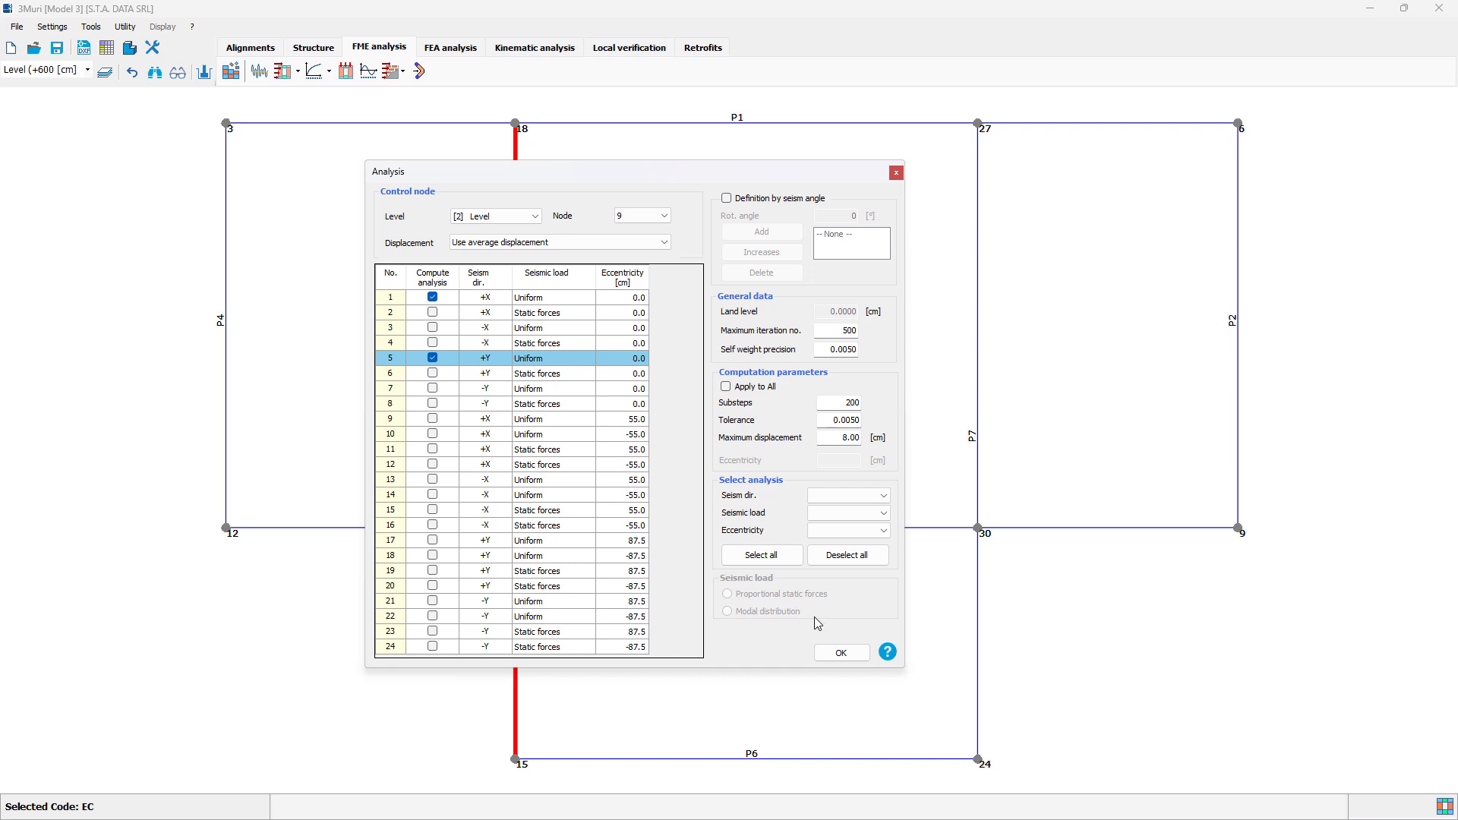
Step: Run the selected analyses and review their verification results for the NC, SD and DL limit states
click(841, 653)
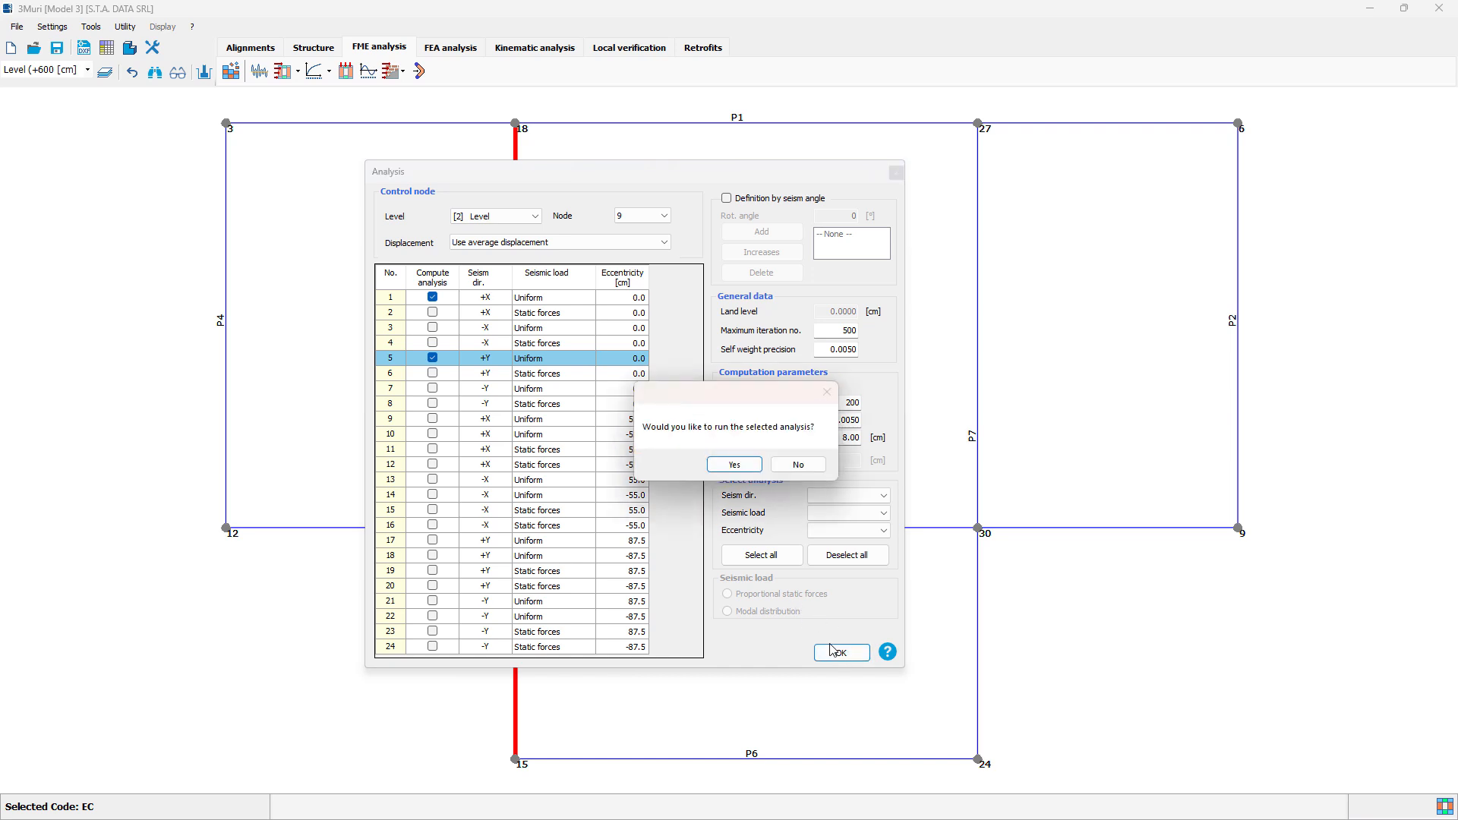
click(736, 466)
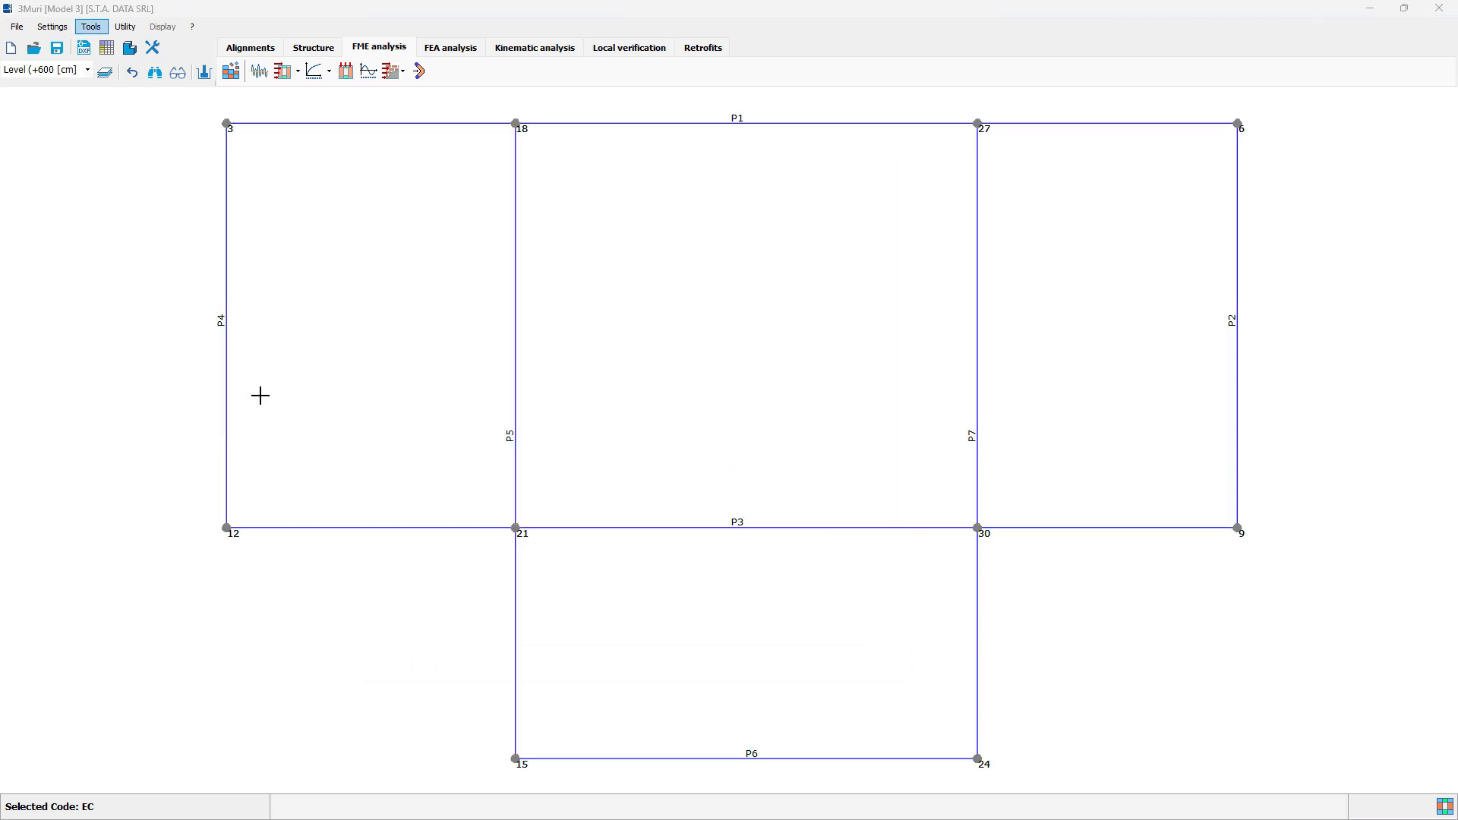
click(316, 74)
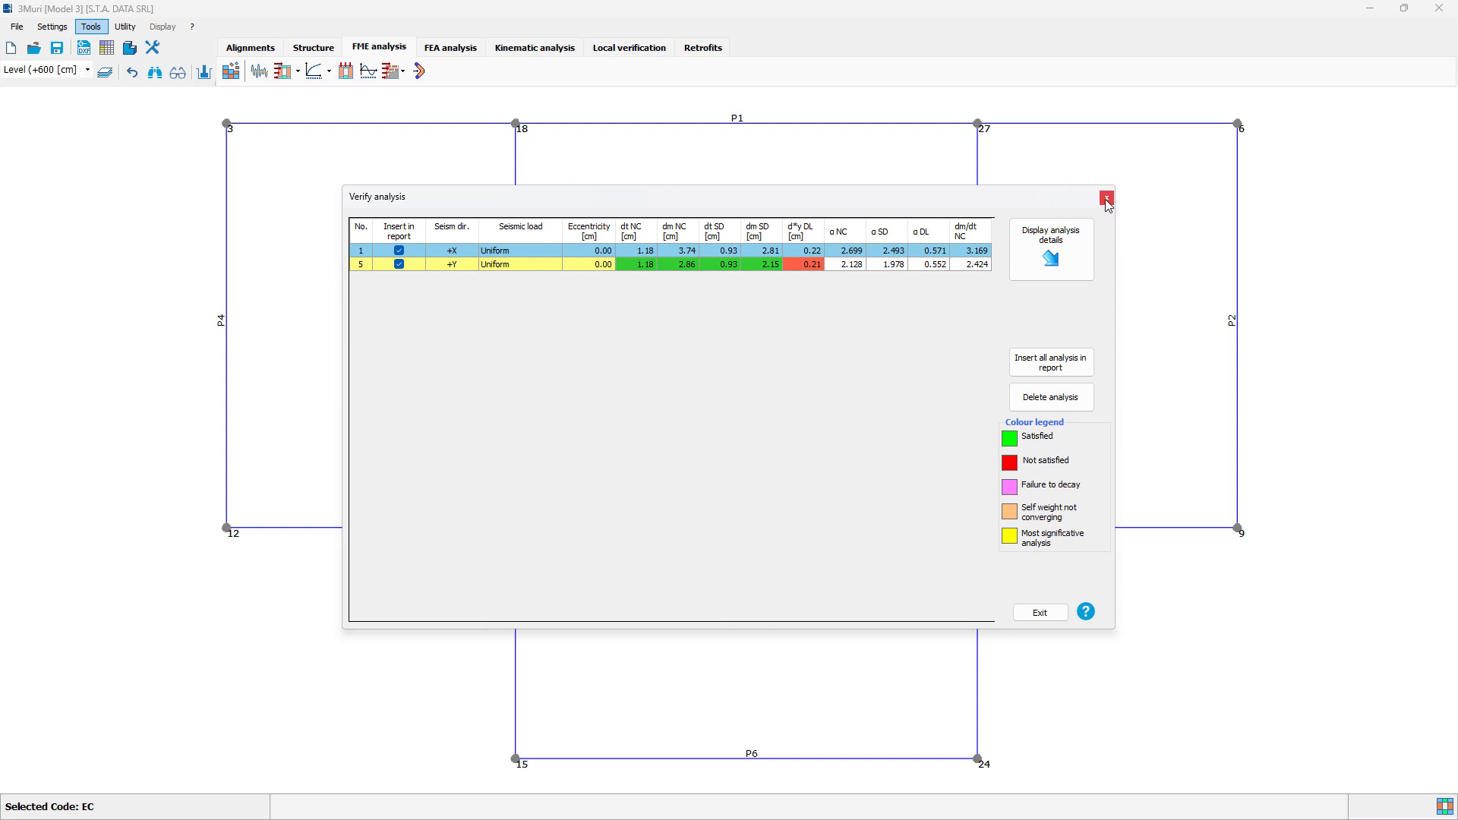
click(714, 265)
click(731, 252)
click(1107, 197)
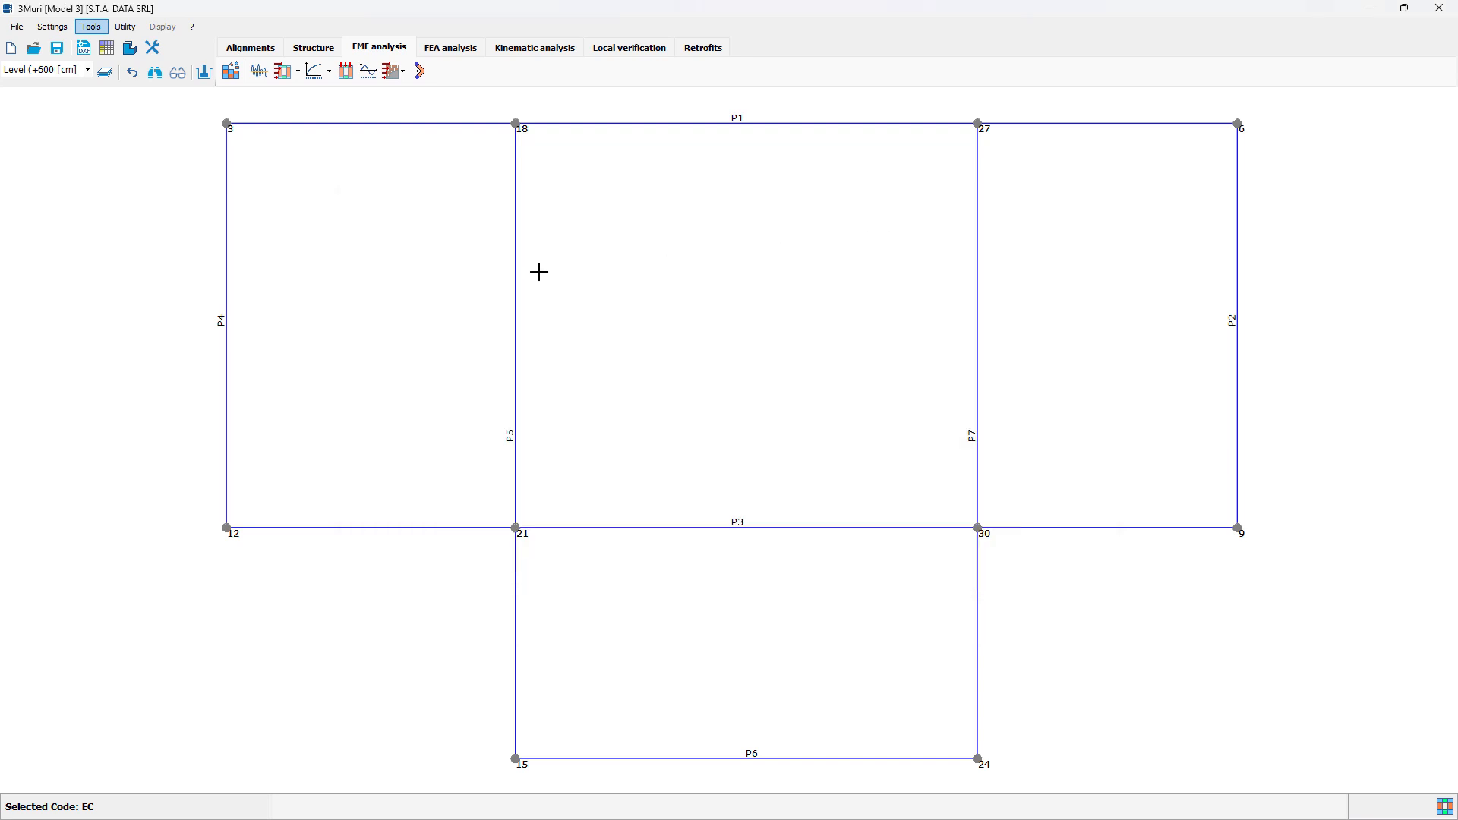
Step: Display the details of the Uniform +X analysis and examine the deformed damage state of walls P3, P7 and P6
click(315, 74)
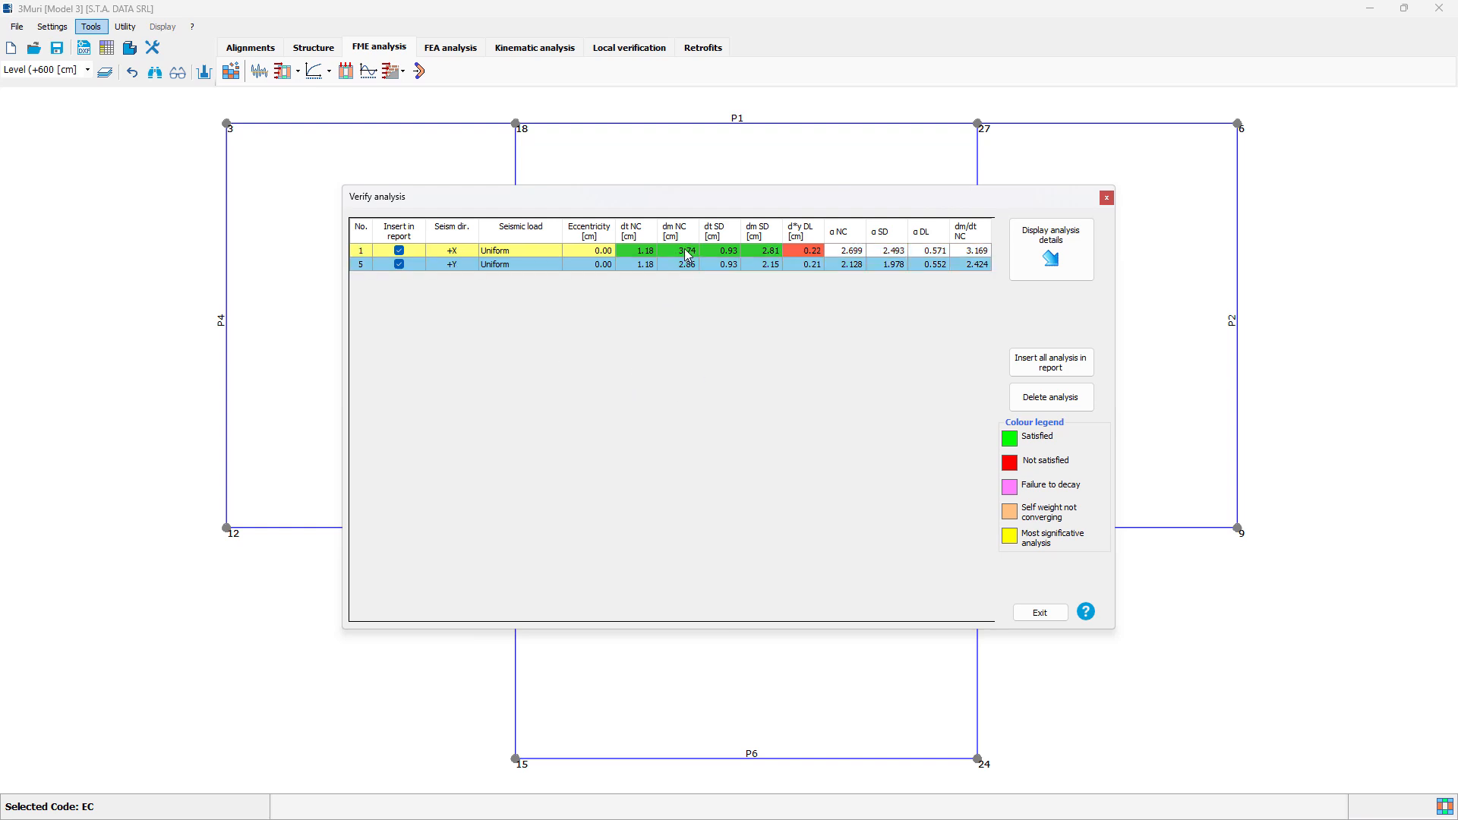
click(1052, 270)
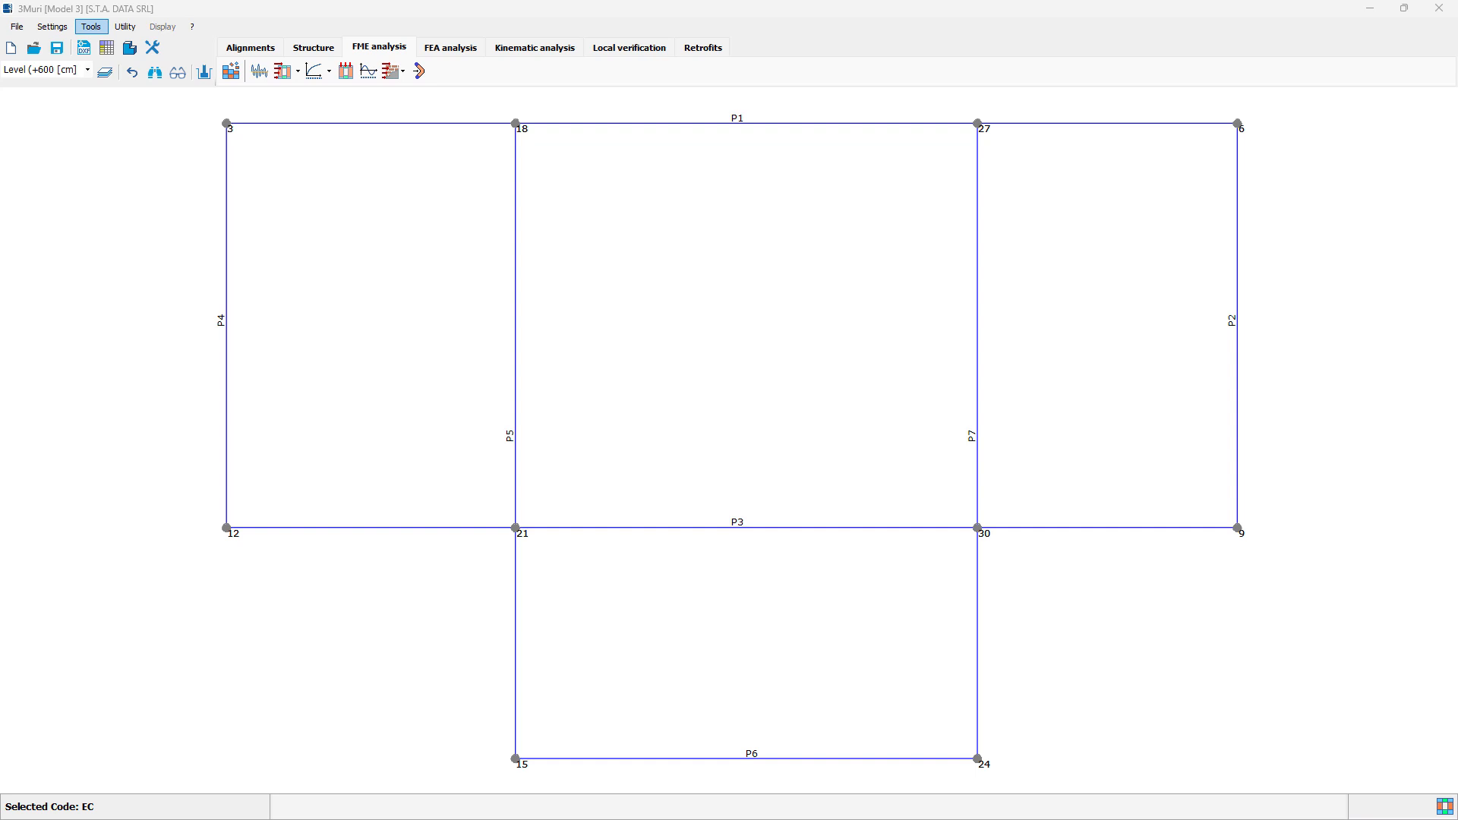
drag(0, 205, 642, 0)
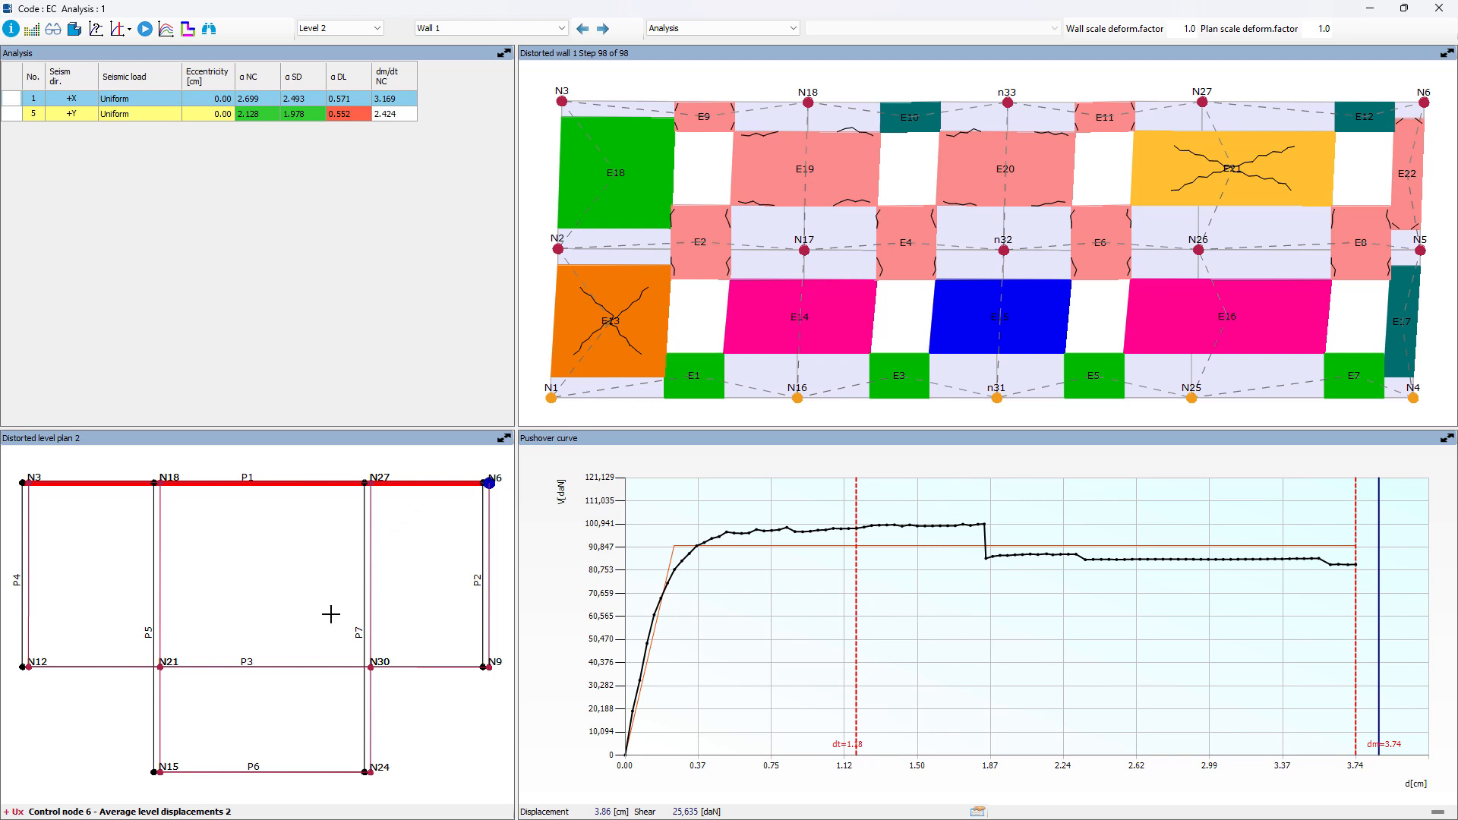
click(318, 666)
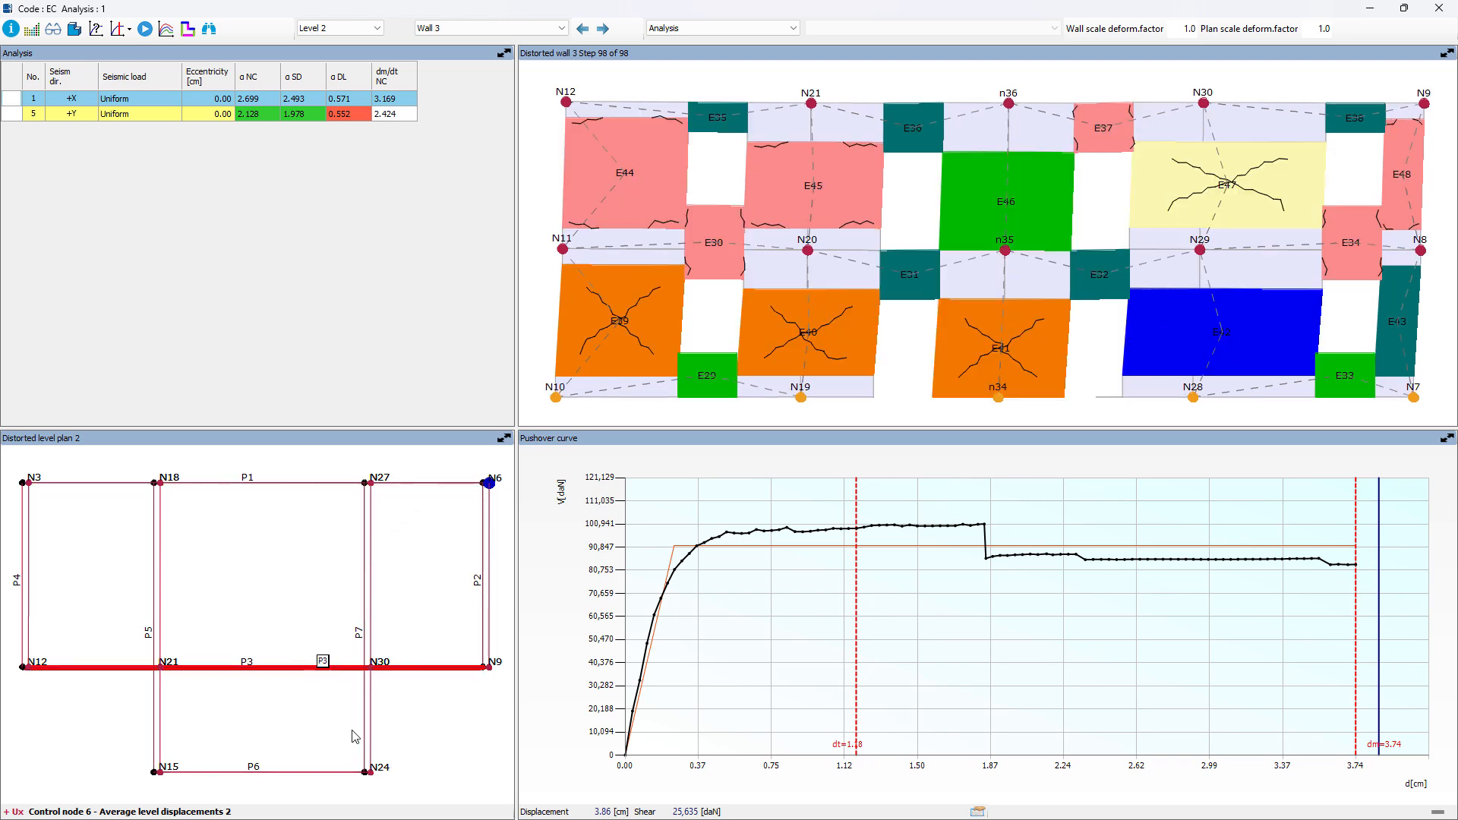
click(363, 721)
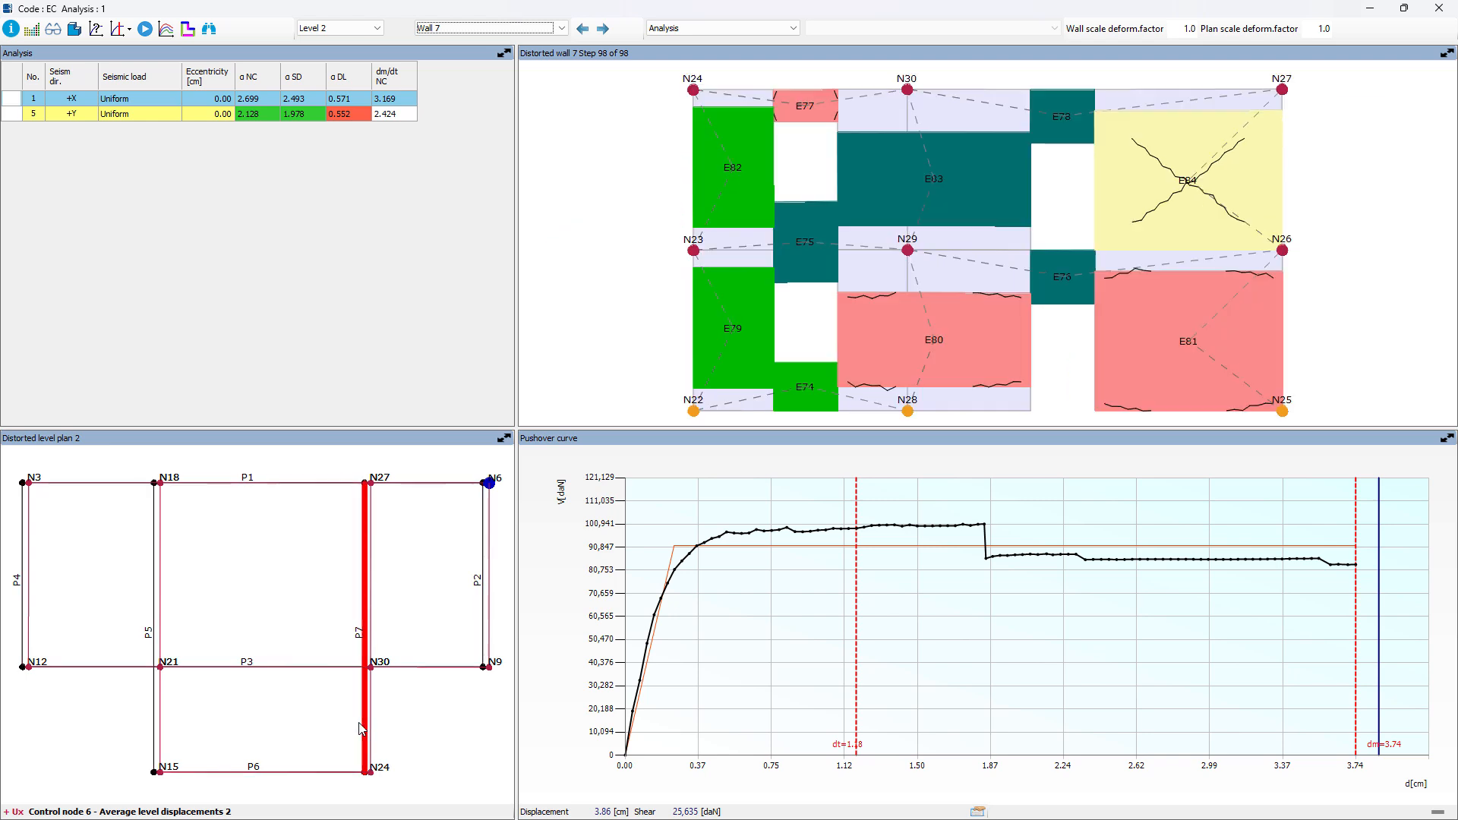
click(316, 773)
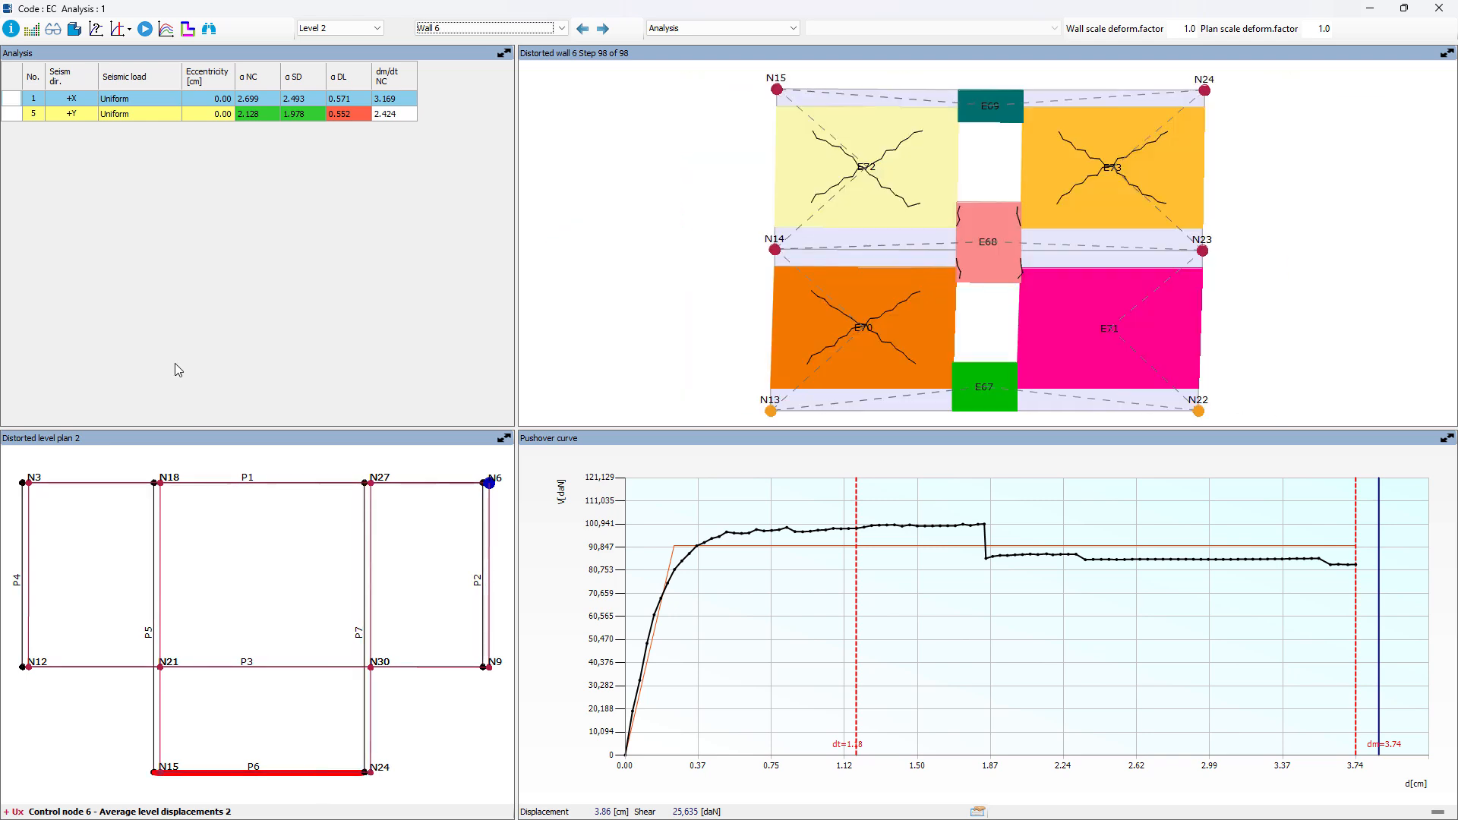
Step: Switch to the Uniform +Y analysis and review its result details for the three limit states
click(126, 114)
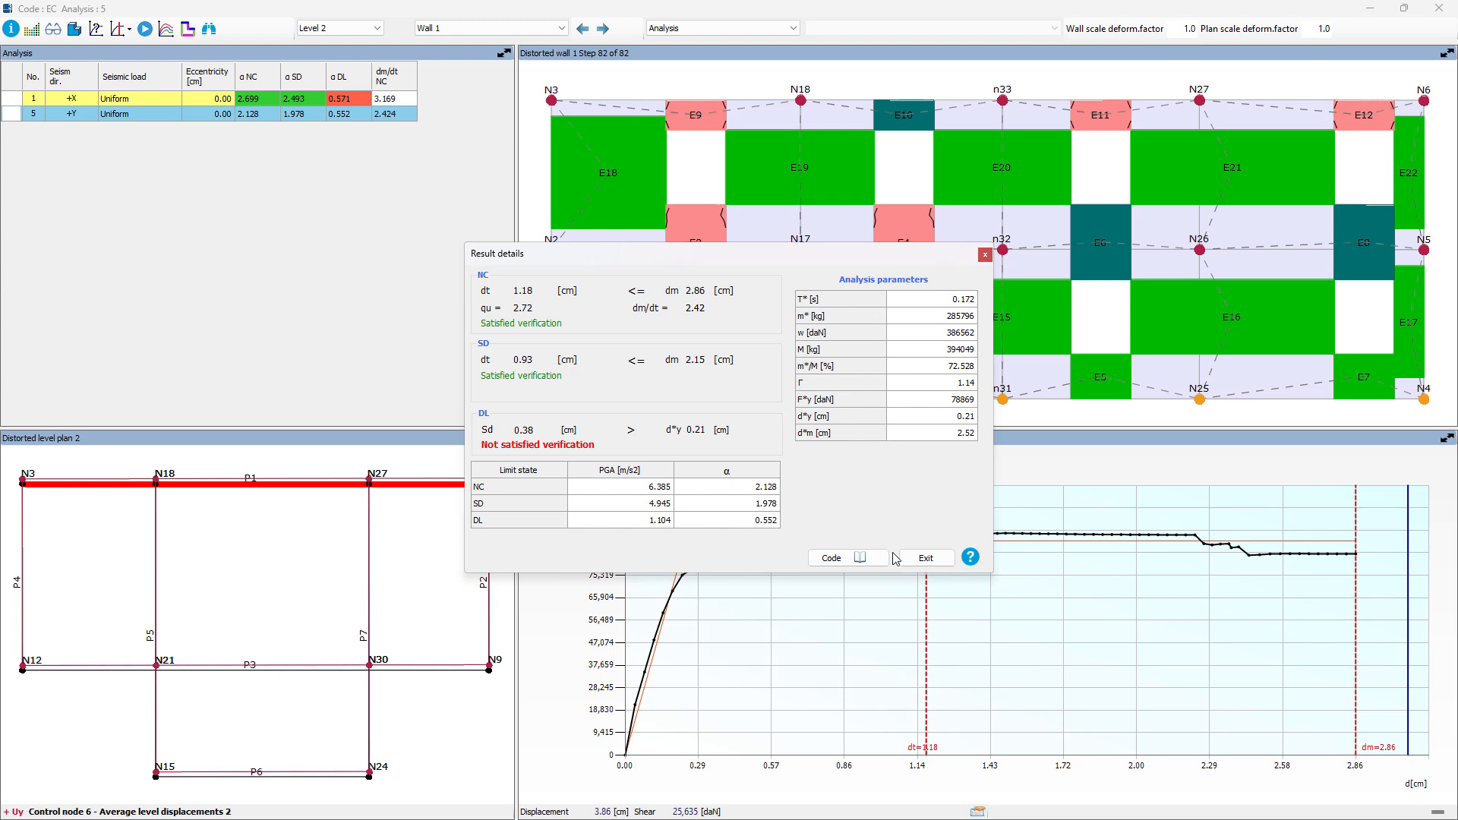
click(916, 560)
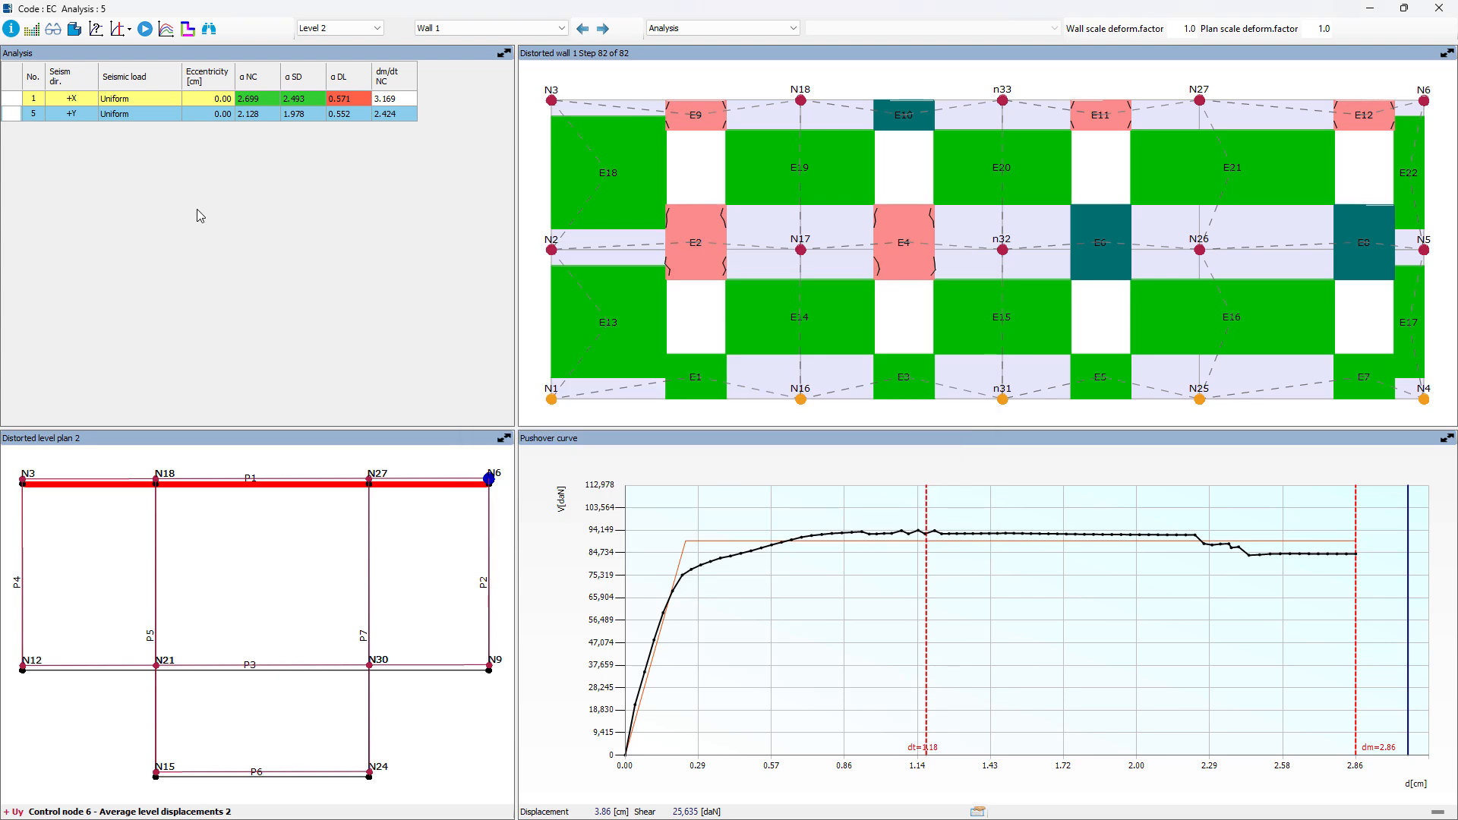
Step: Examine the damage colour legend for masonry, R.C., steel and timber elements against wall 1, and close it
click(32, 29)
drag(118, 43, 321, 148)
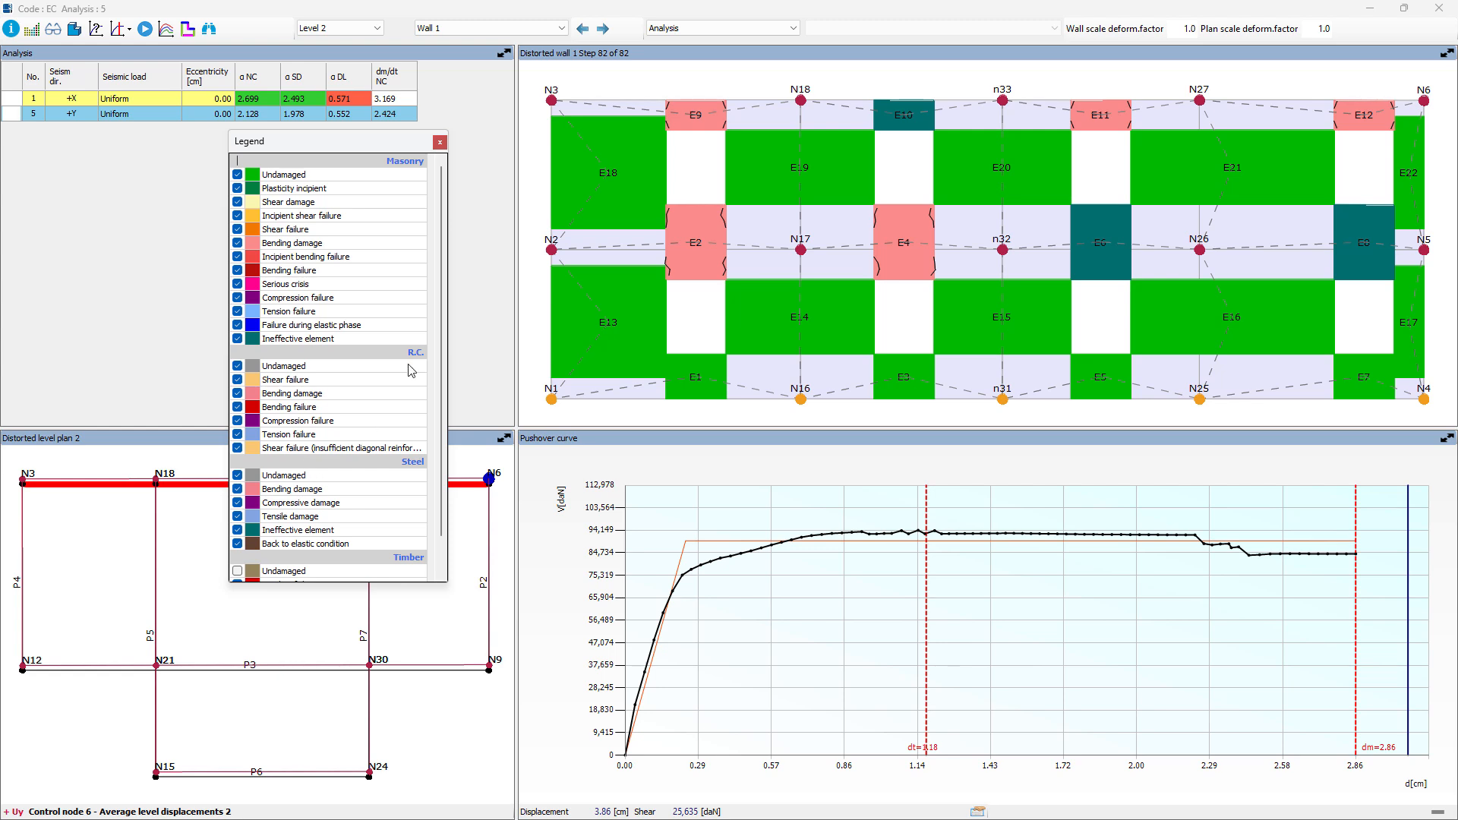
drag(442, 345, 443, 456)
mouse_move(610, 354)
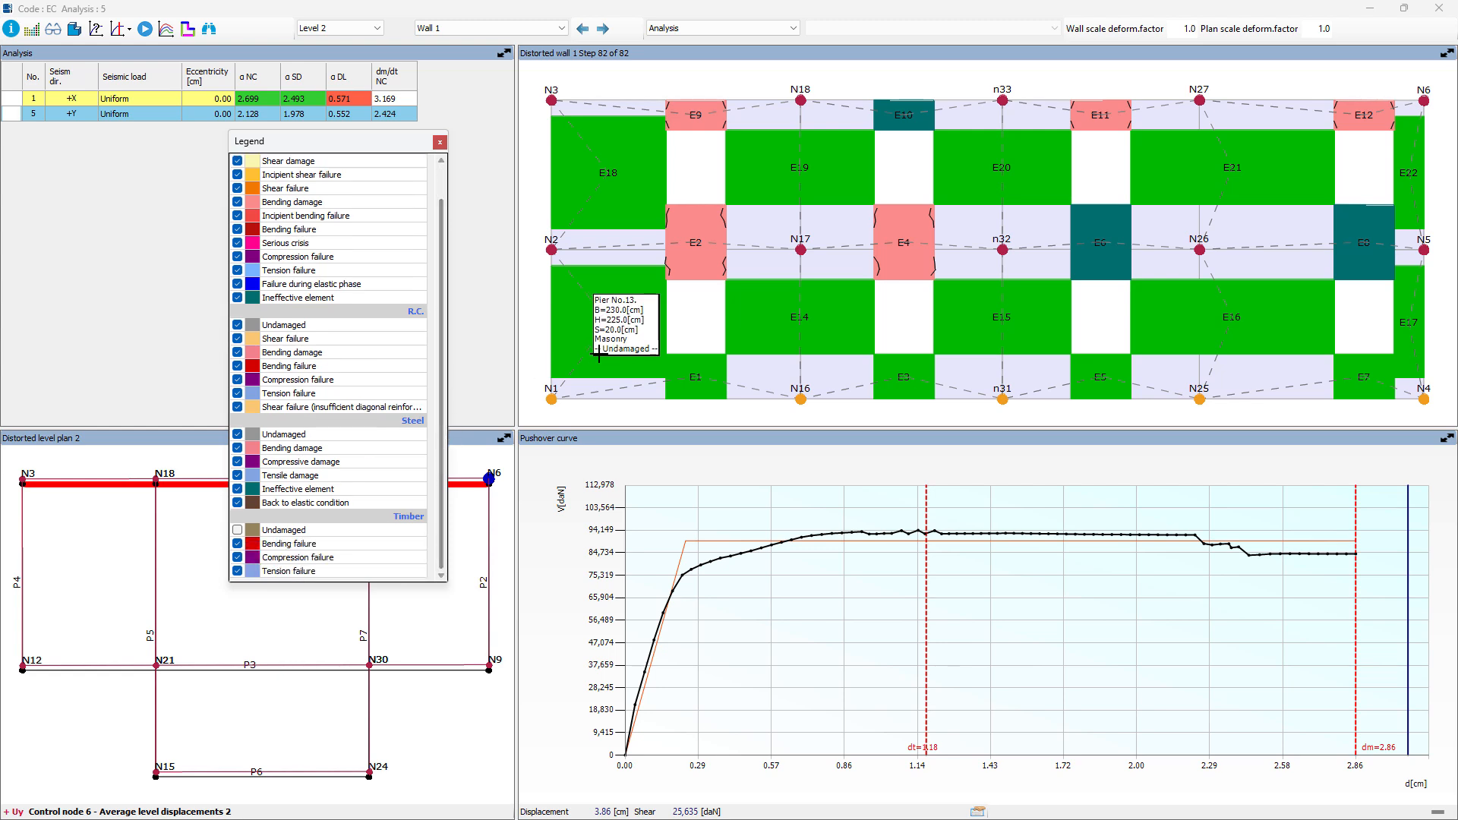
scroll(303, 182, up, 2)
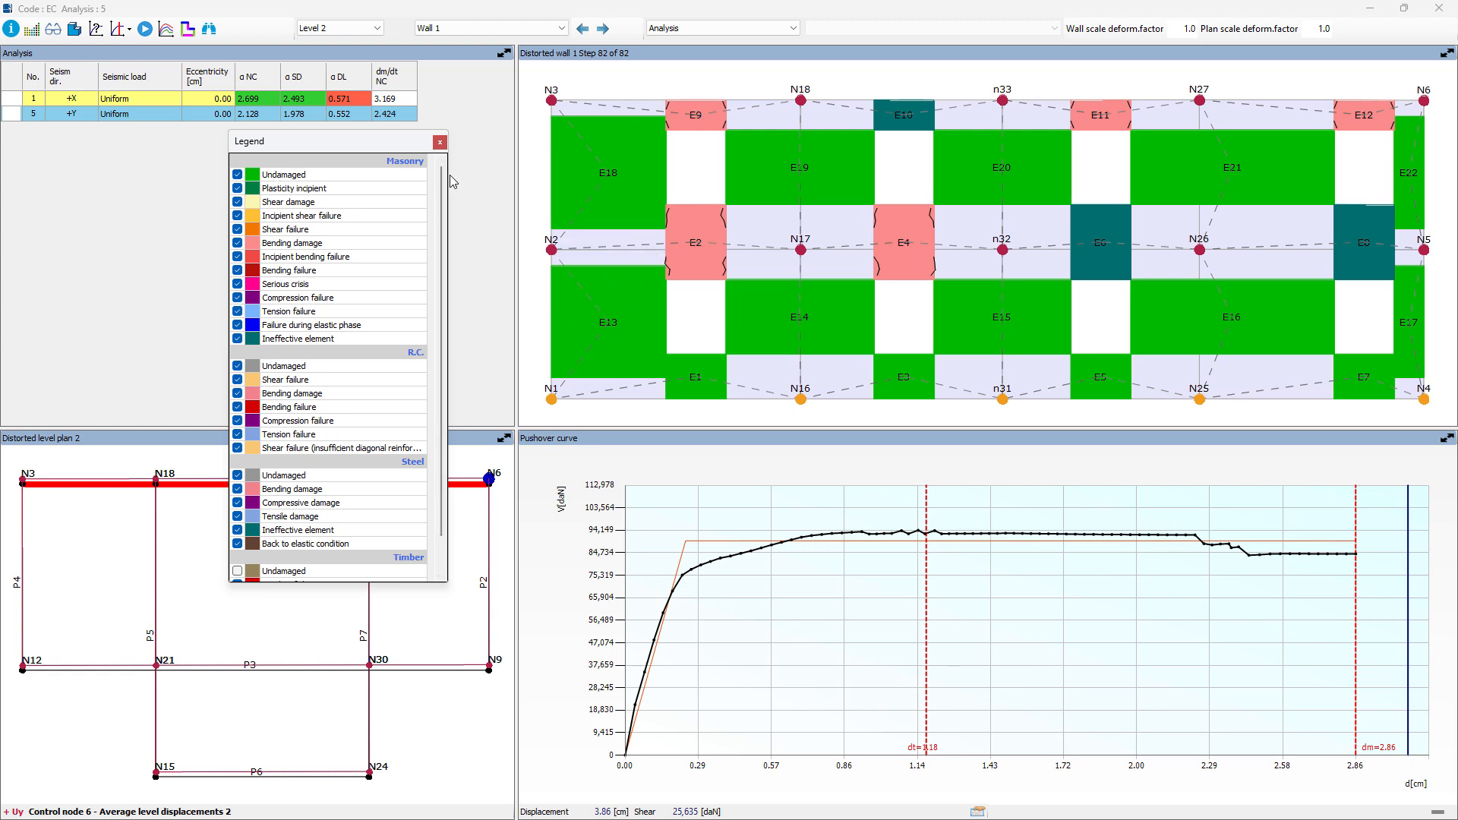
click(441, 143)
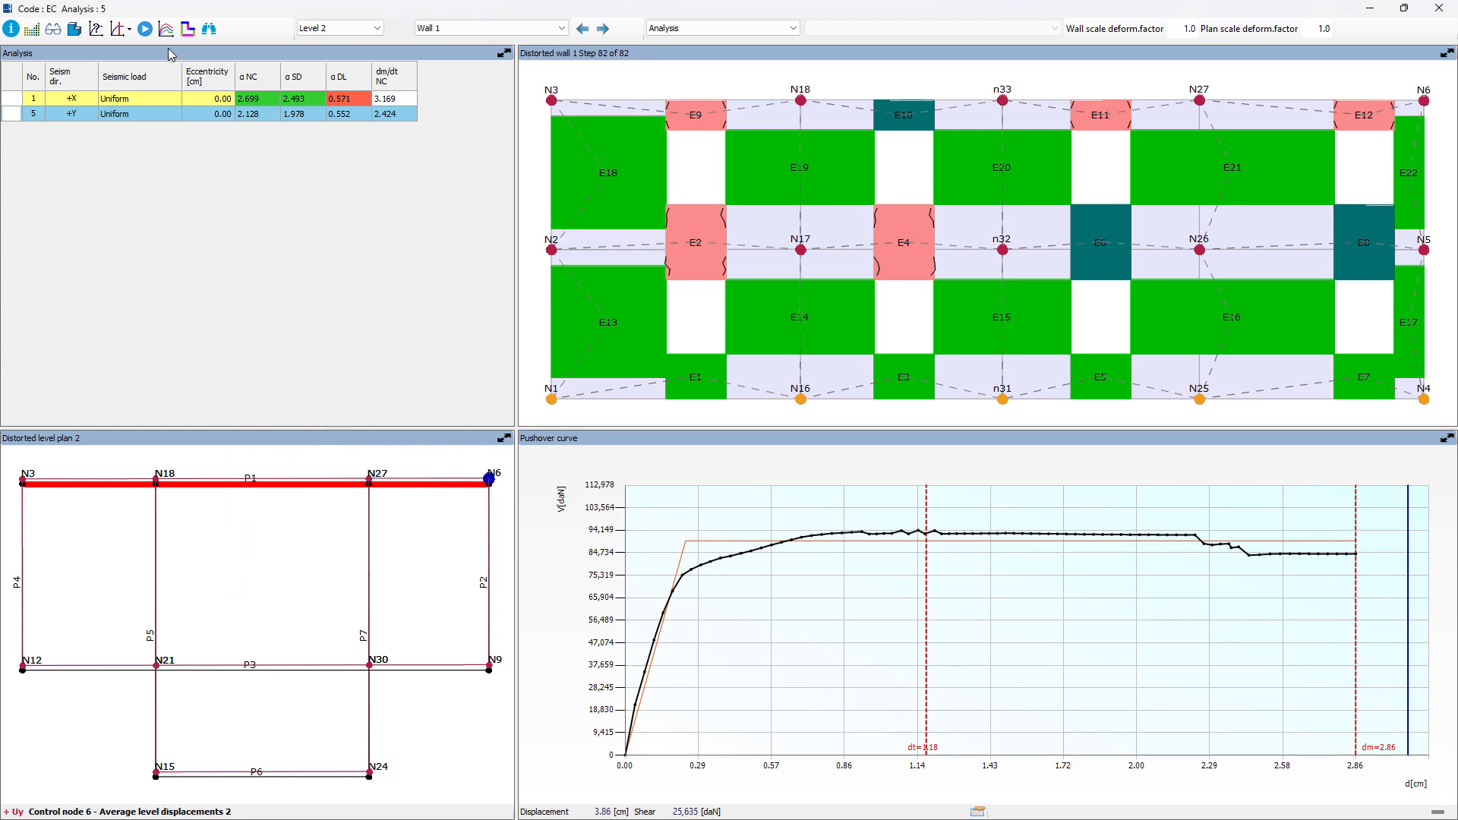
Step: Examine the building's final damage state in 3D from another angle, consult its damage legend, and close the 3D view
click(74, 29)
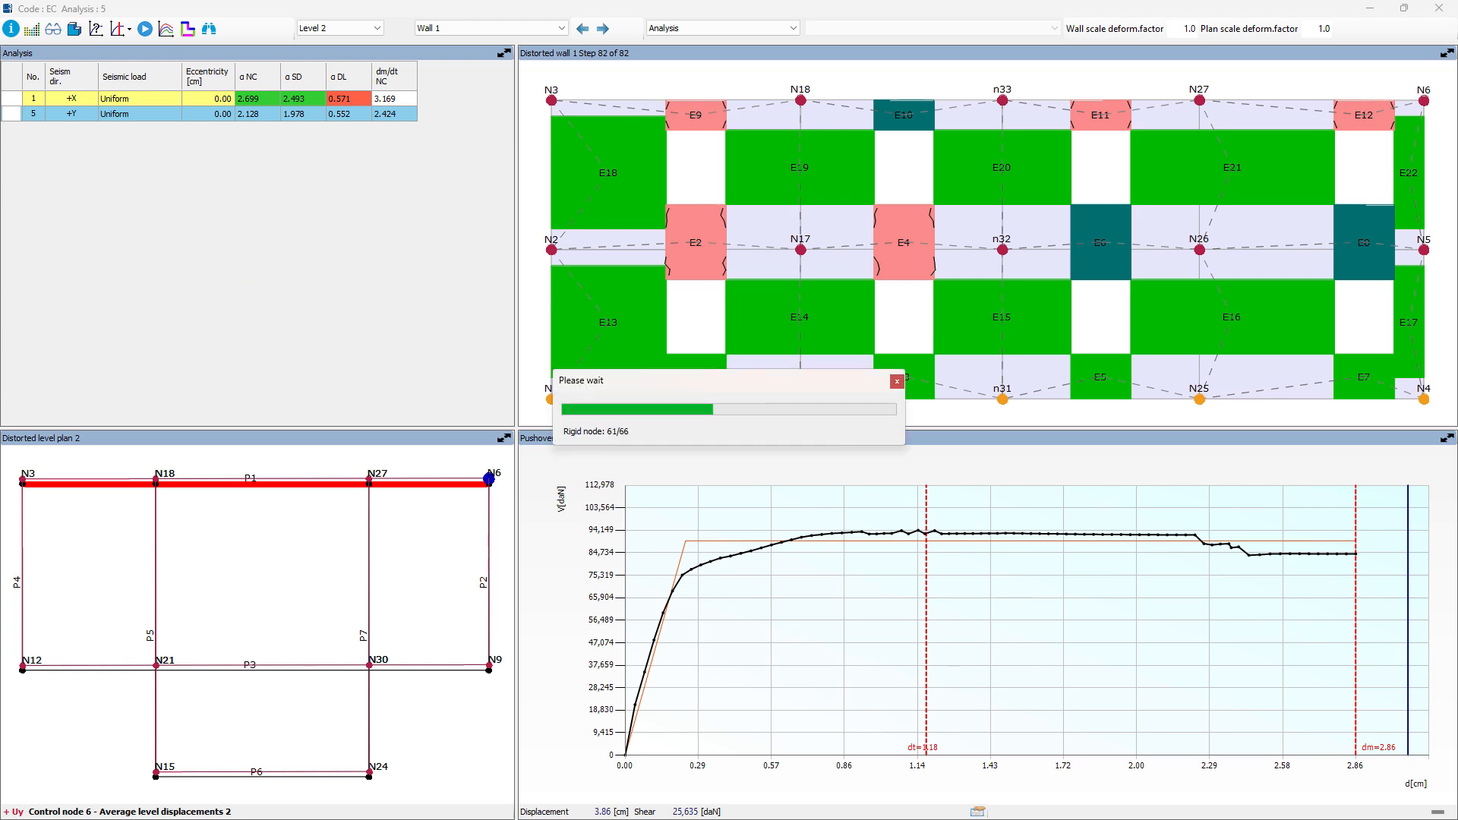
drag(0, 270, 540, 3)
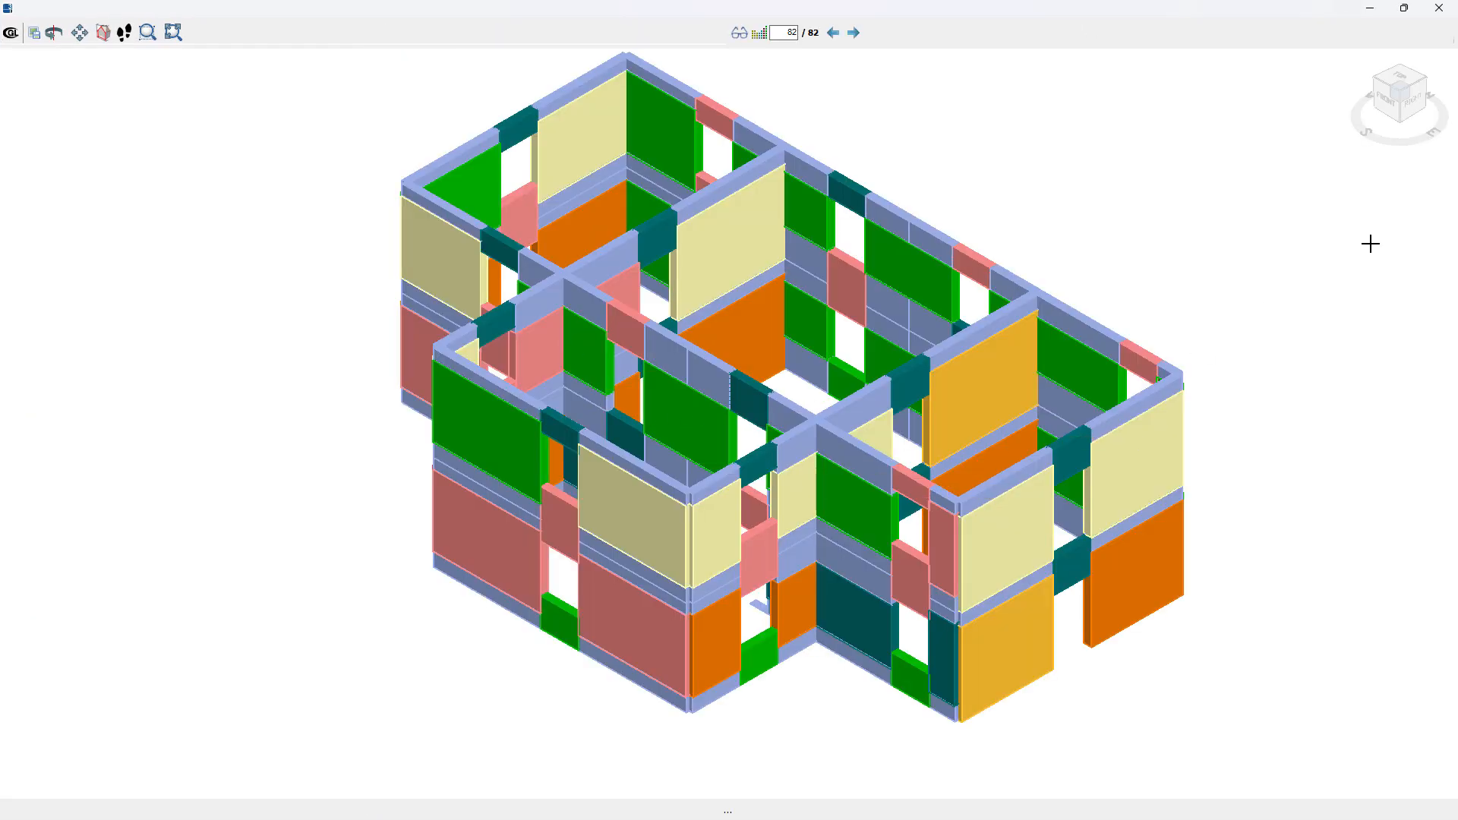
mouse_move(1441, 116)
mouse_down()
mouse_move(1406, 146)
mouse_move(1328, 157)
mouse_move(1263, 124)
mouse_move(1418, 149)
mouse_move(1456, 135)
mouse_up()
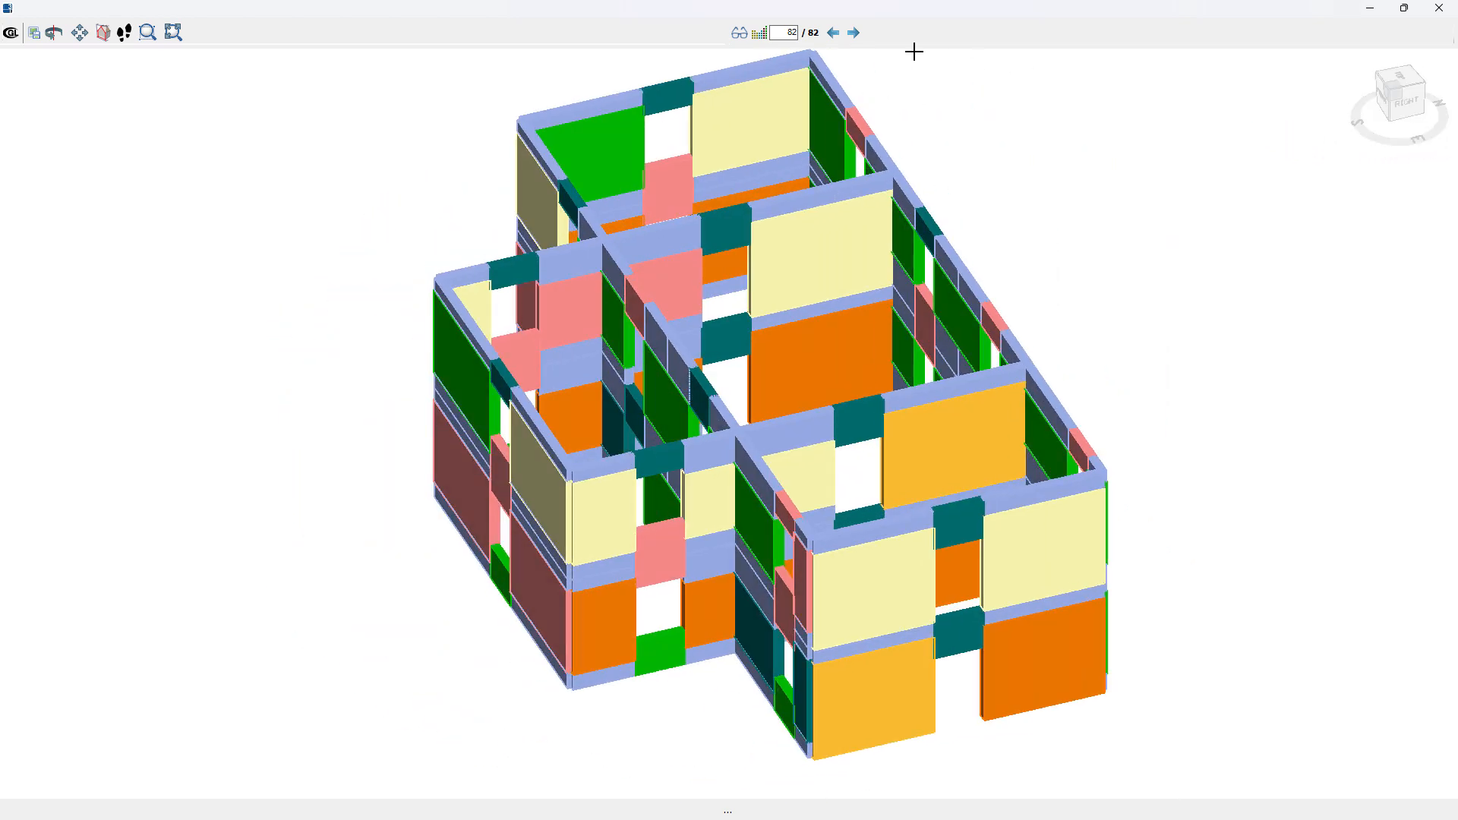
click(762, 36)
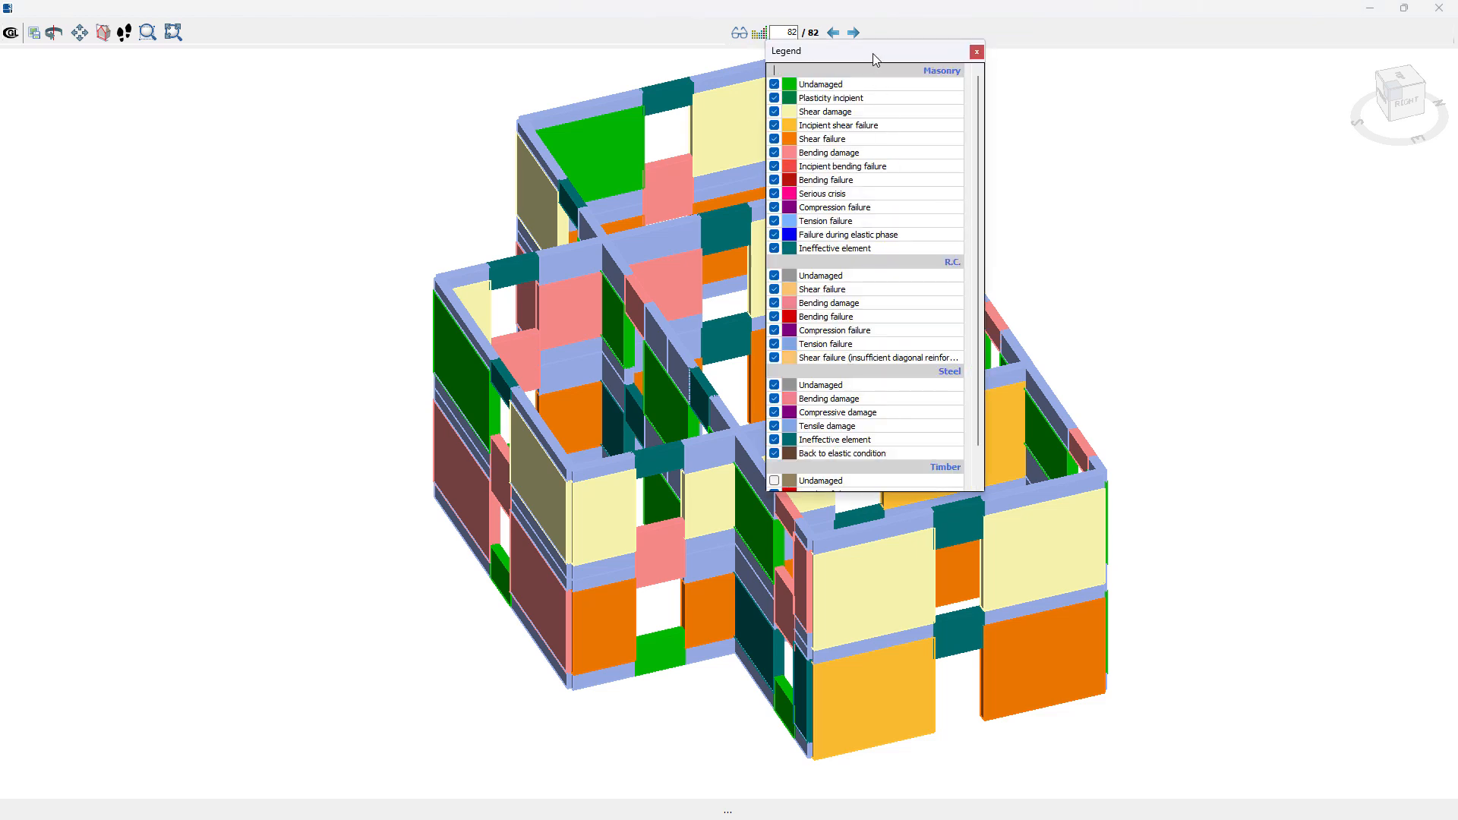
drag(855, 57, 275, 144)
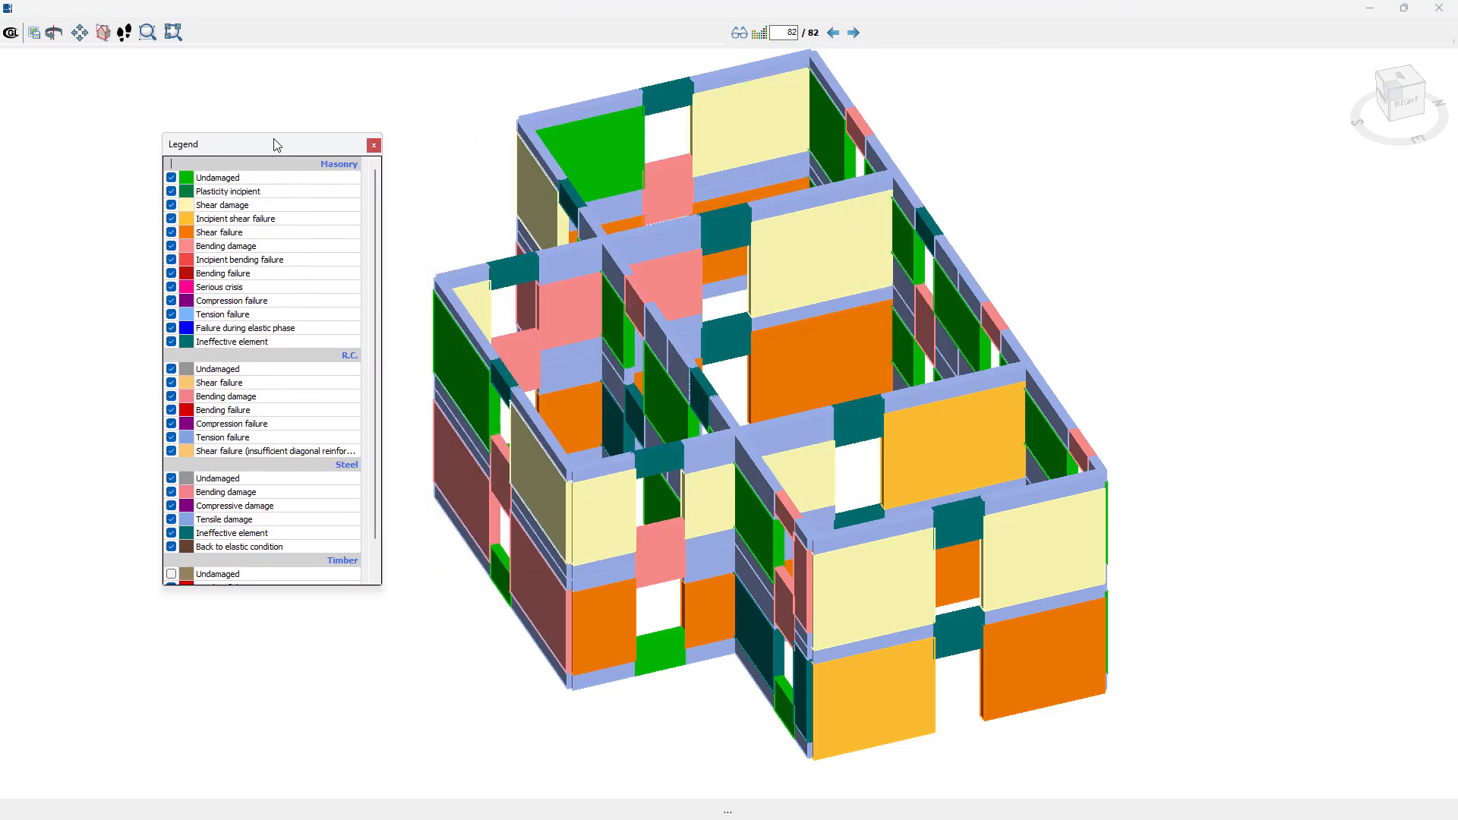
click(372, 146)
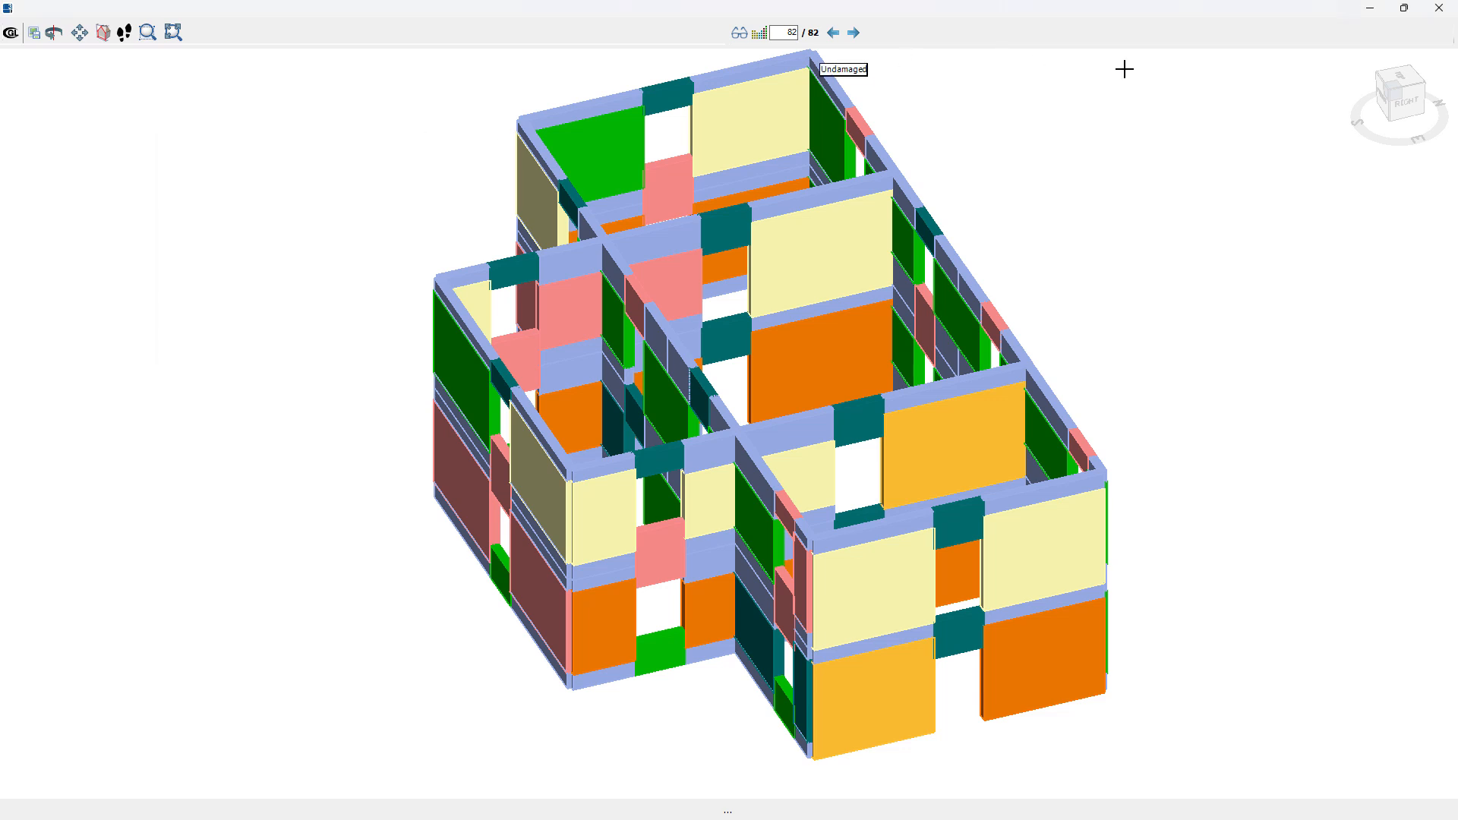
click(1441, 10)
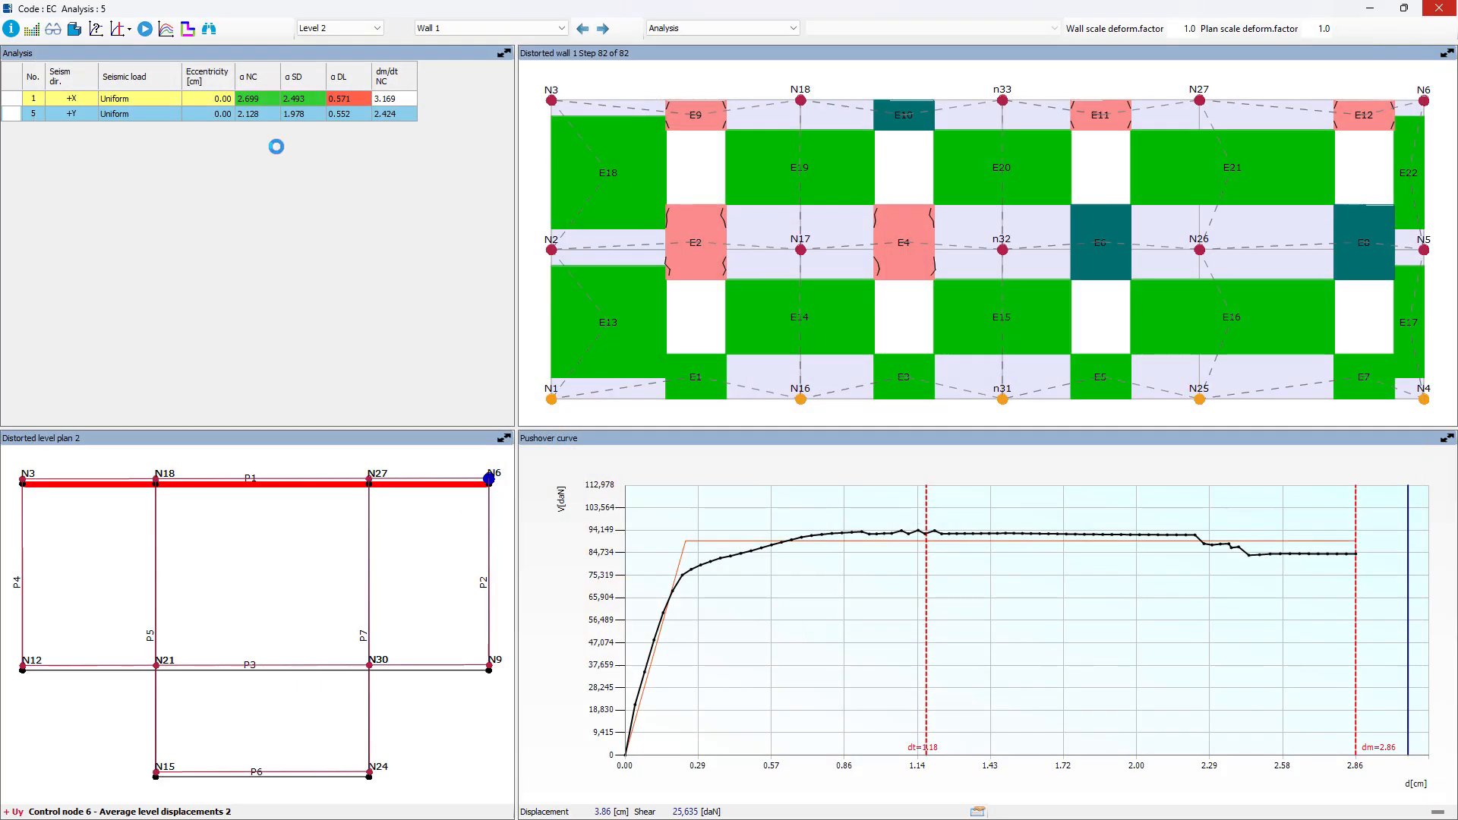
Step: Display the analysis results and compare the wall damage level data with the absolute displacement data
click(96, 31)
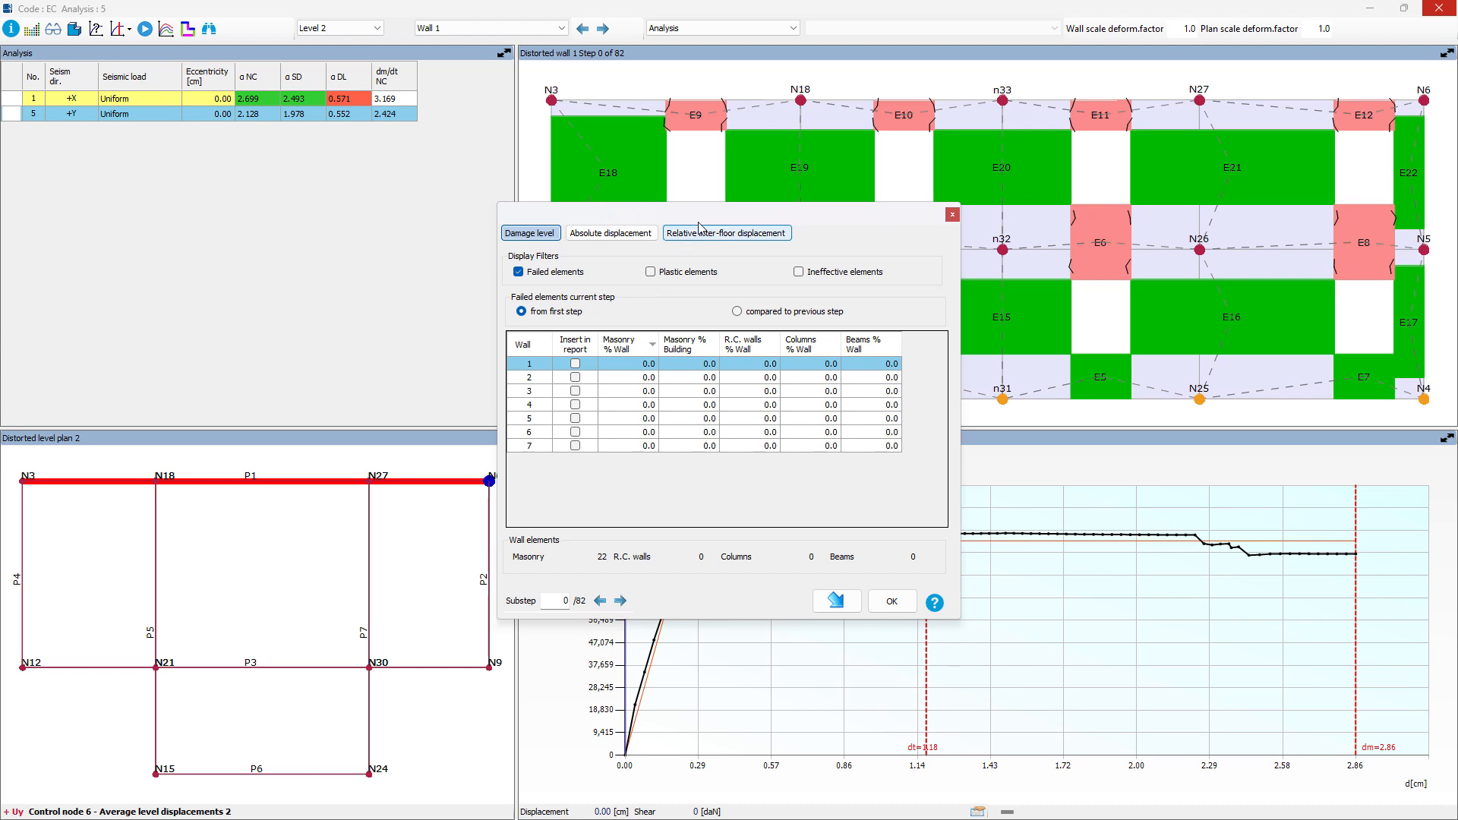
drag(699, 225, 770, 288)
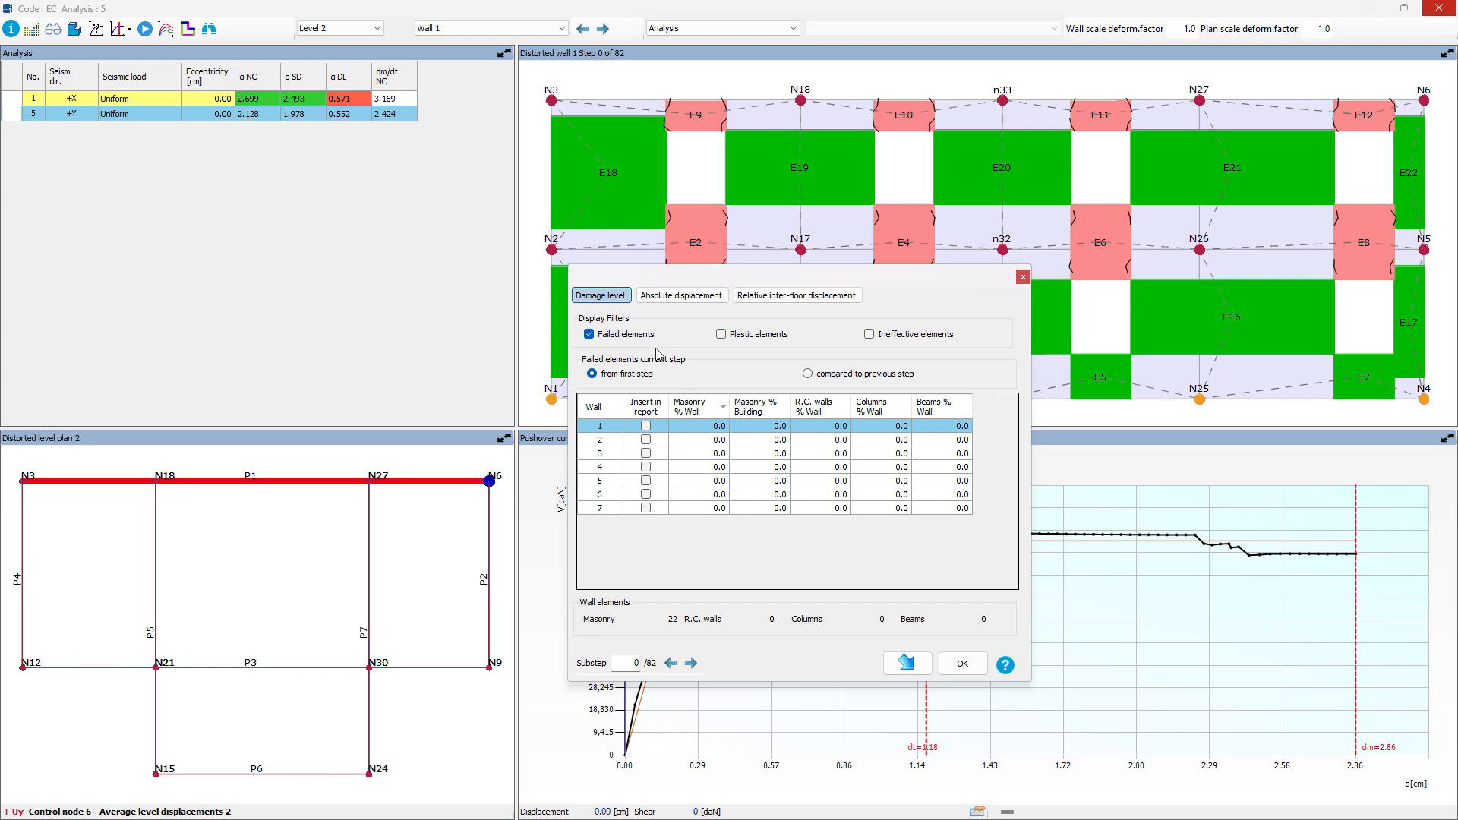
click(665, 300)
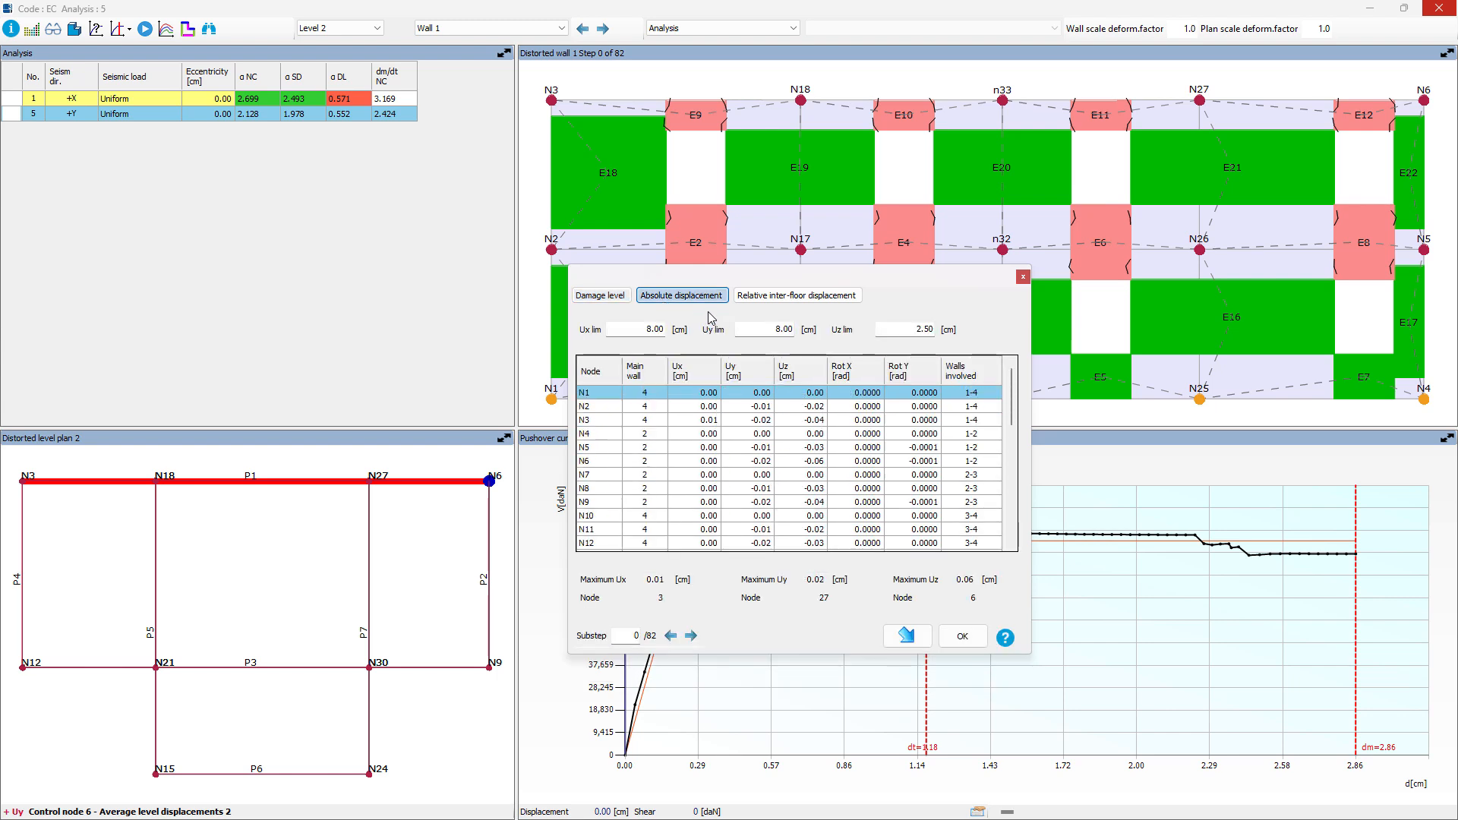
click(617, 297)
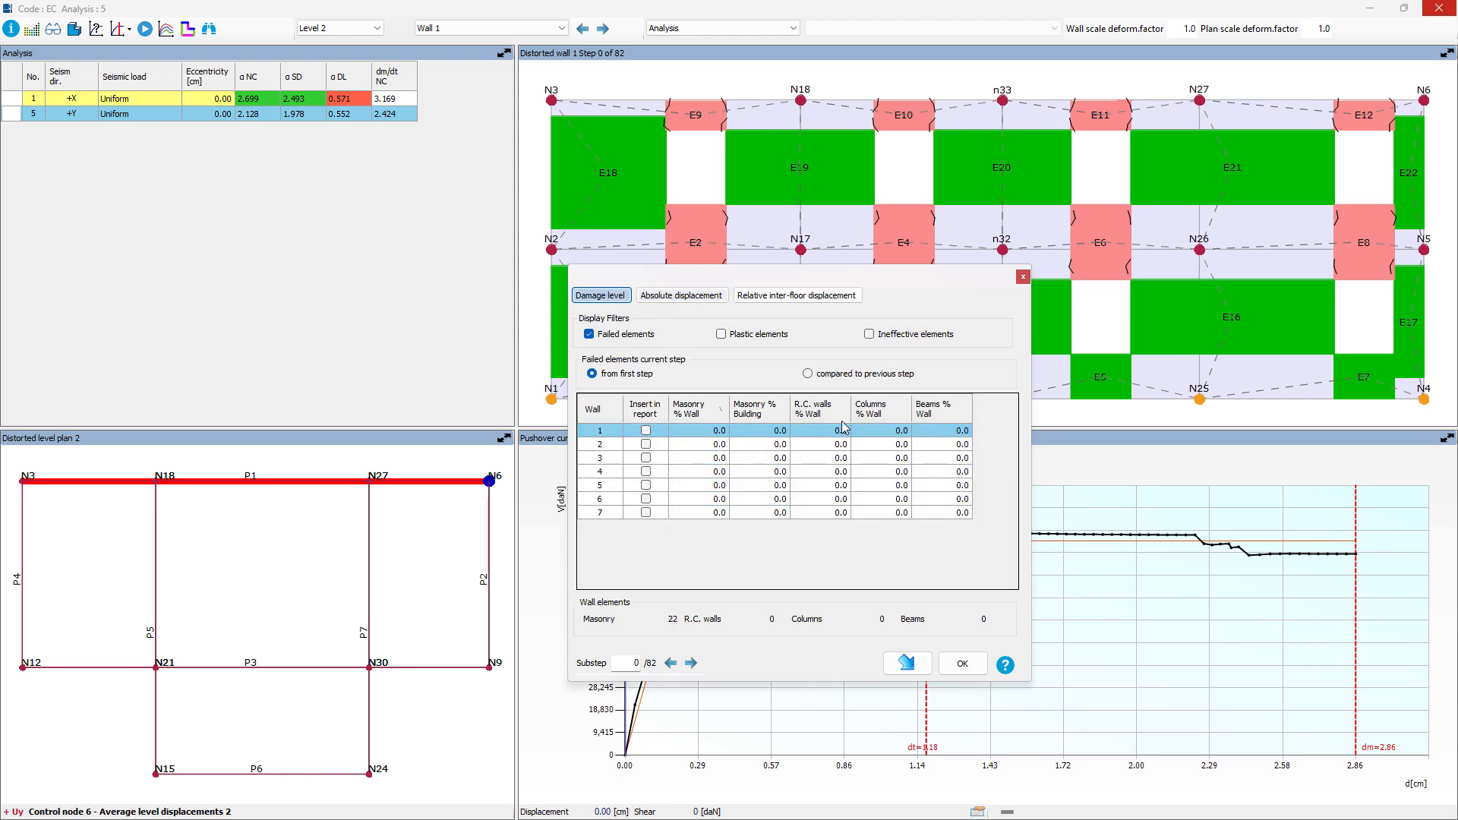
Step: Review the absolute node displacements over the first substeps and set the substep to 40
click(702, 302)
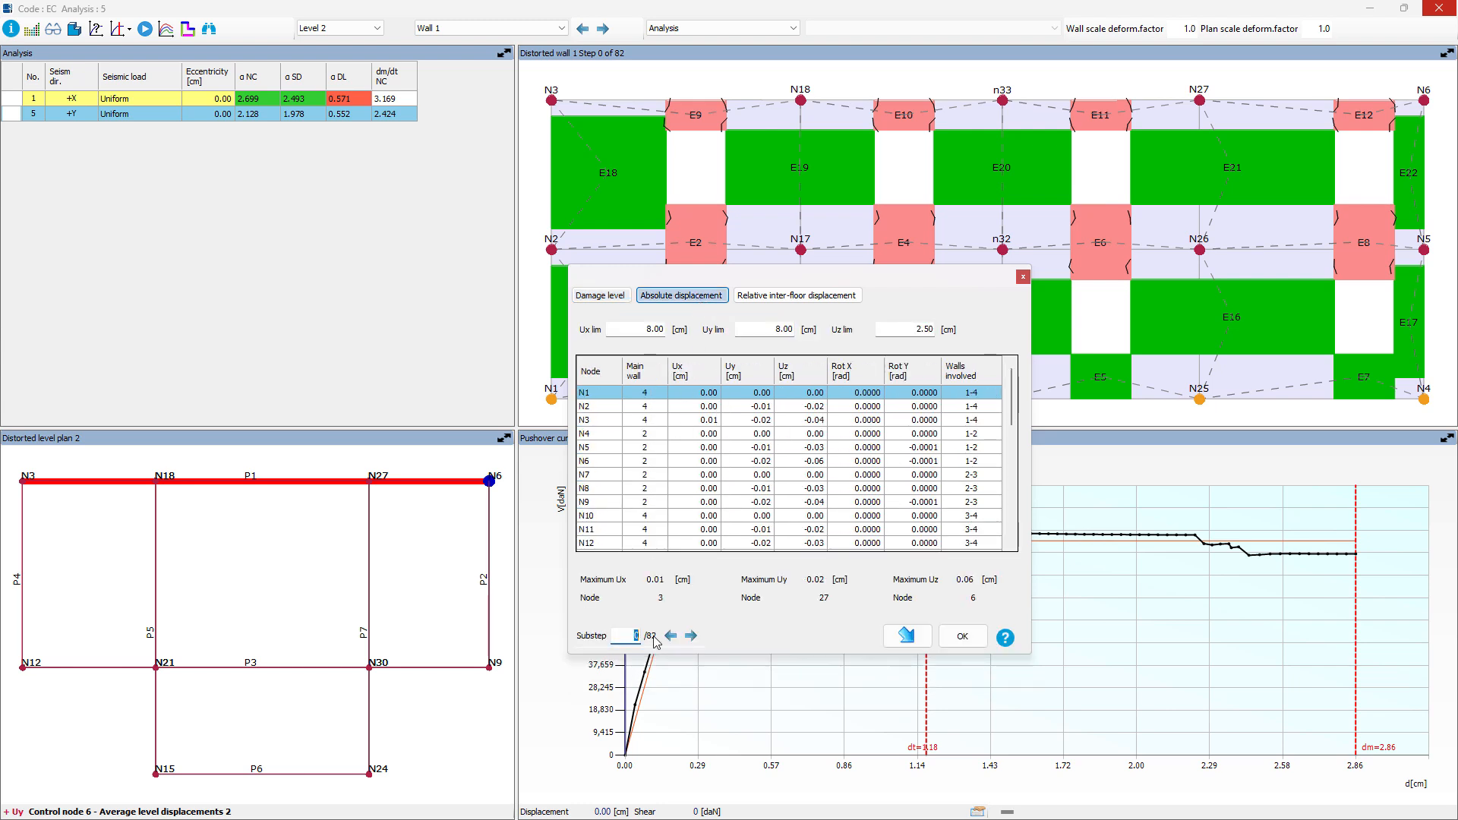
click(691, 637)
click(692, 637)
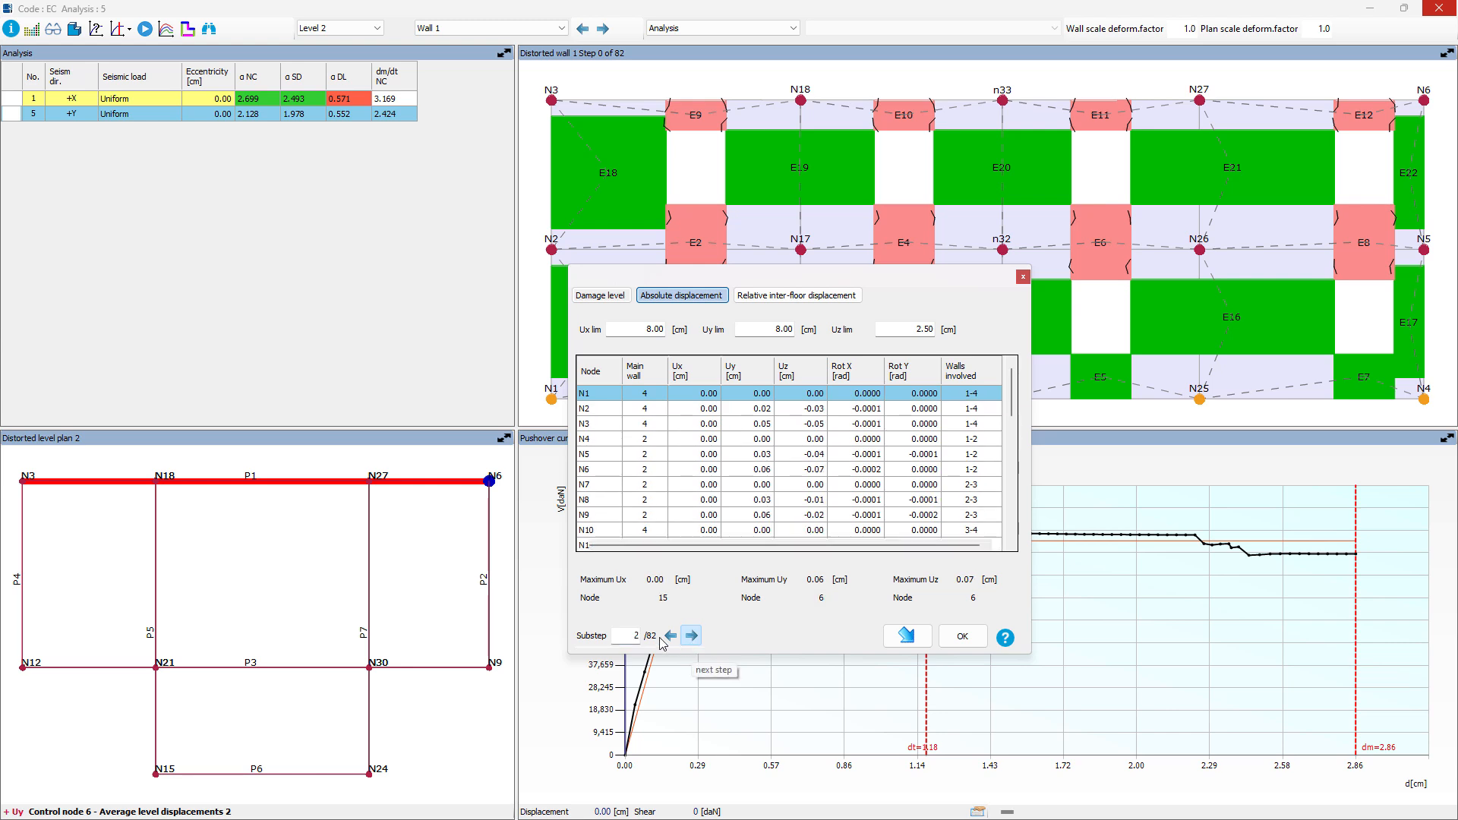
click(691, 637)
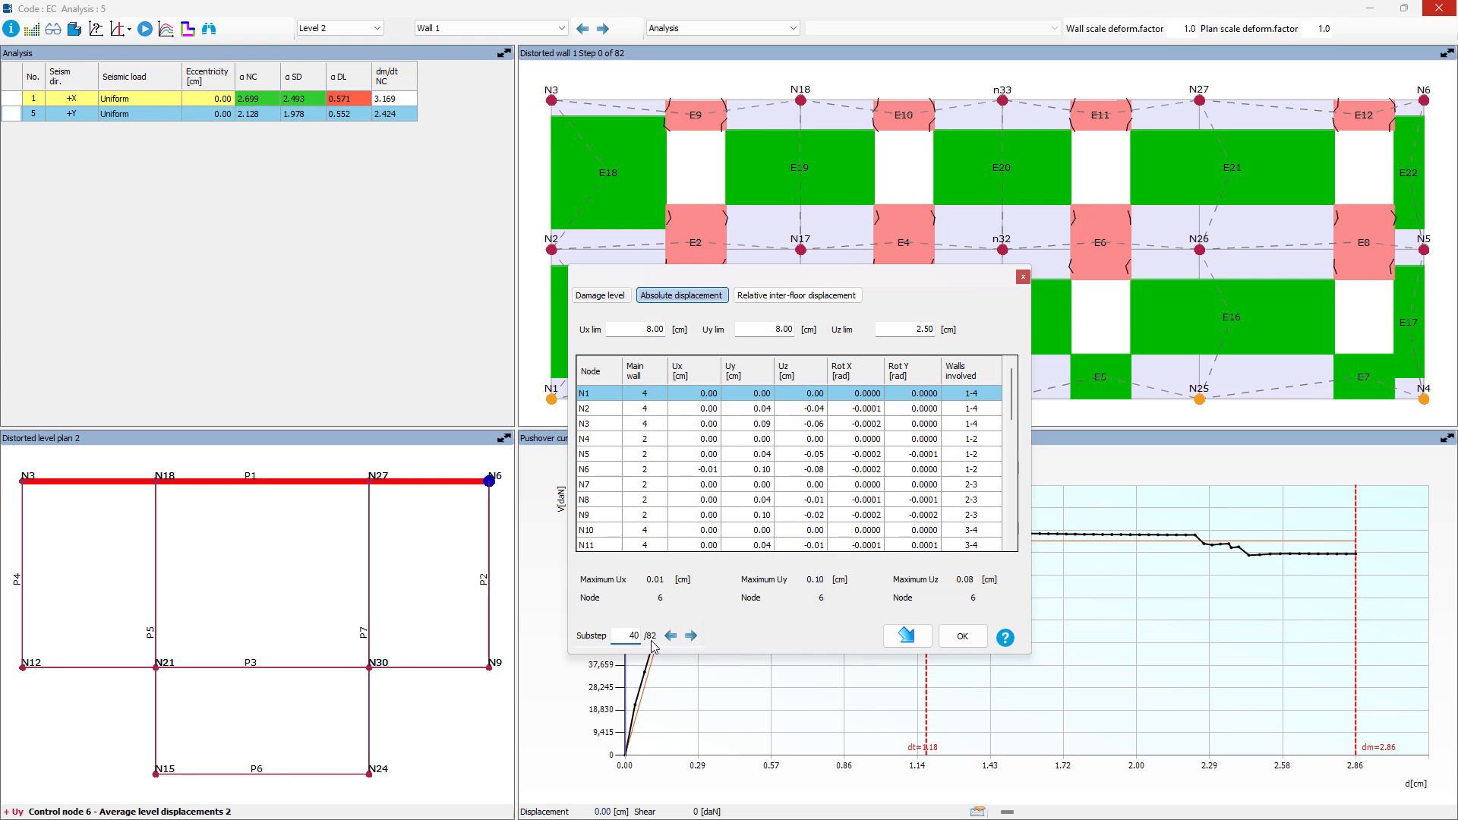
Step: Review the relative inter-floor displacements of the walls at substep 40, and close the results
click(796, 295)
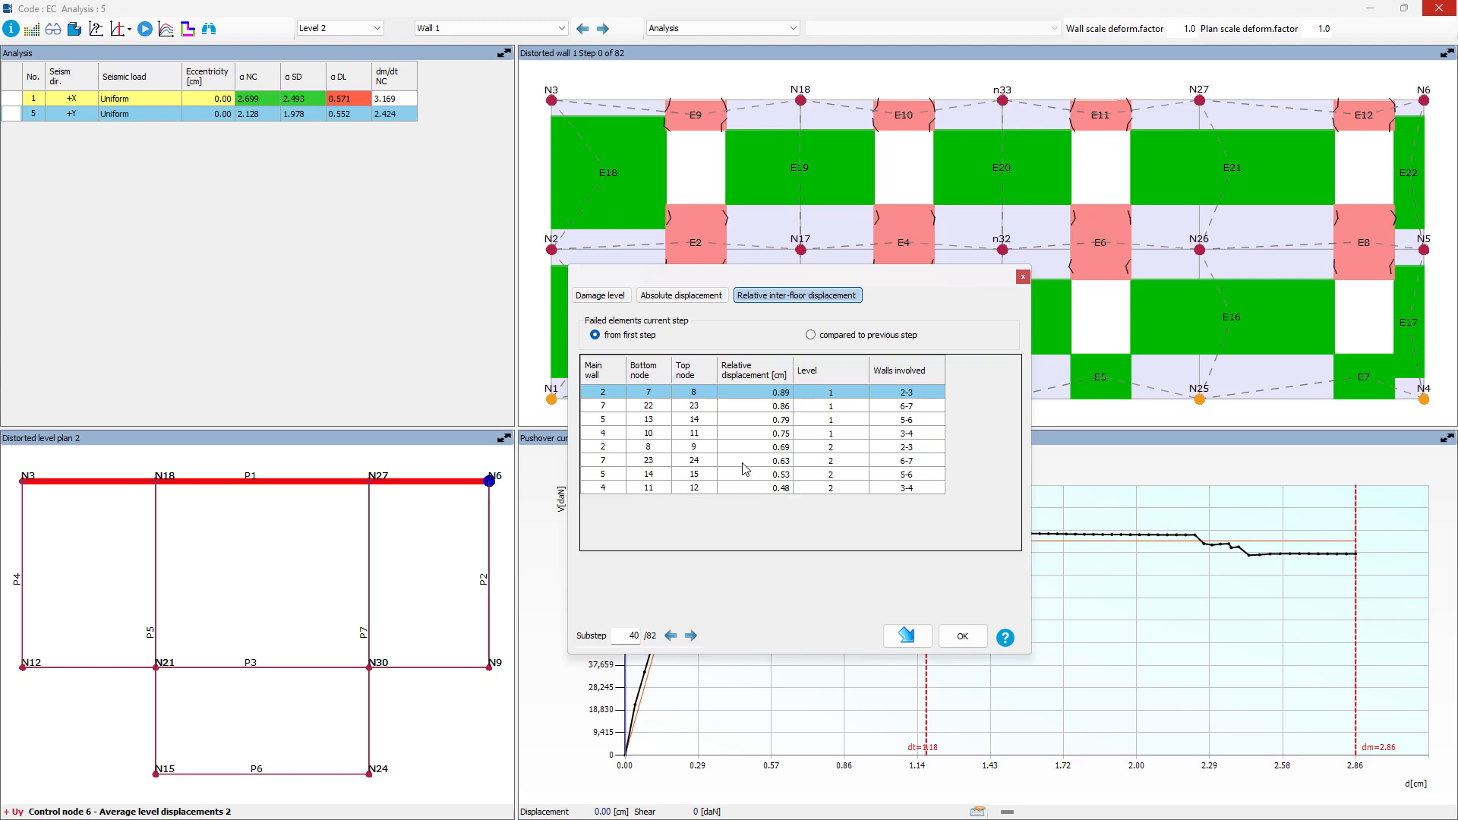
click(736, 462)
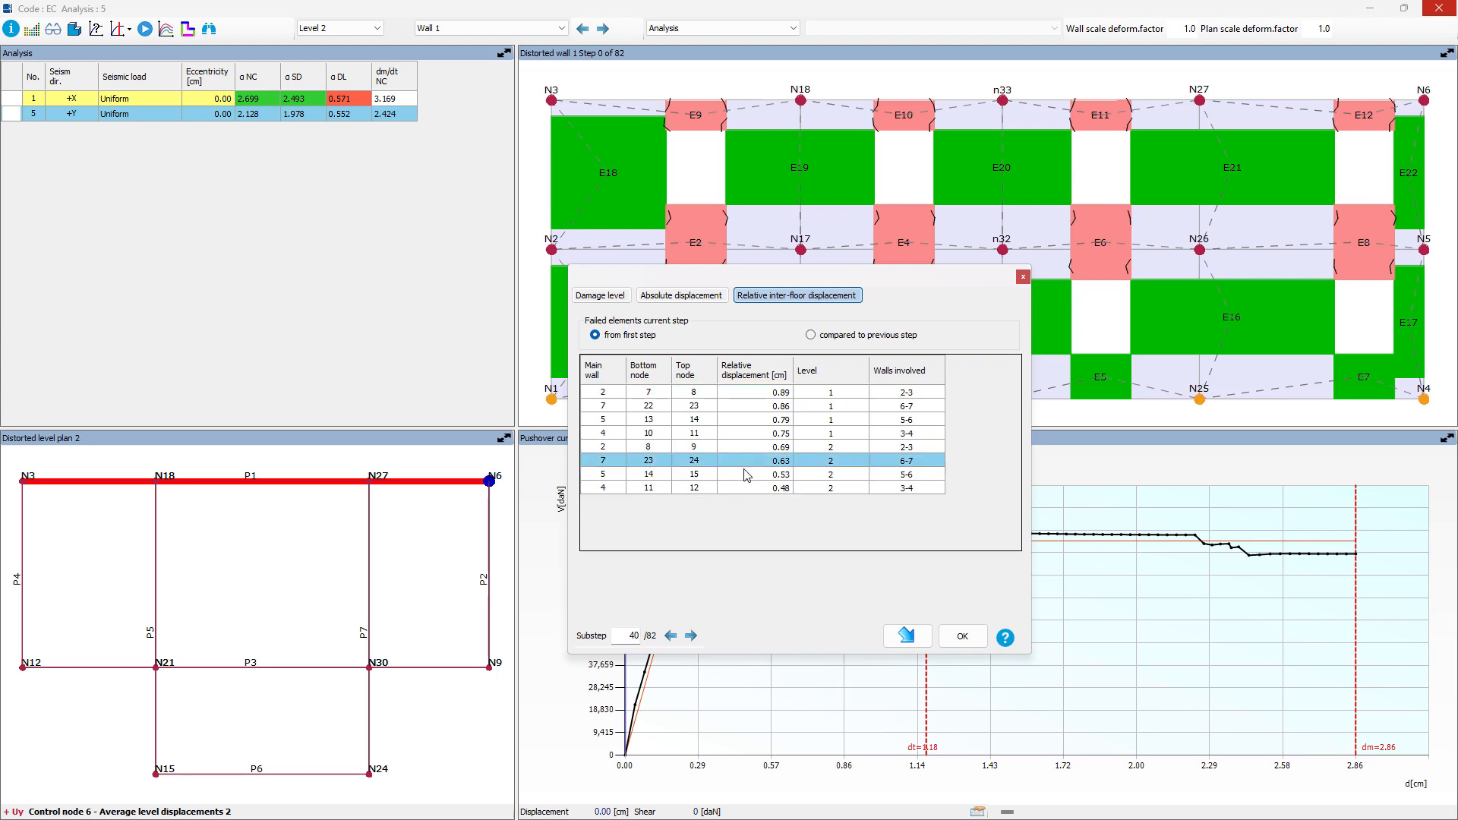
click(806, 439)
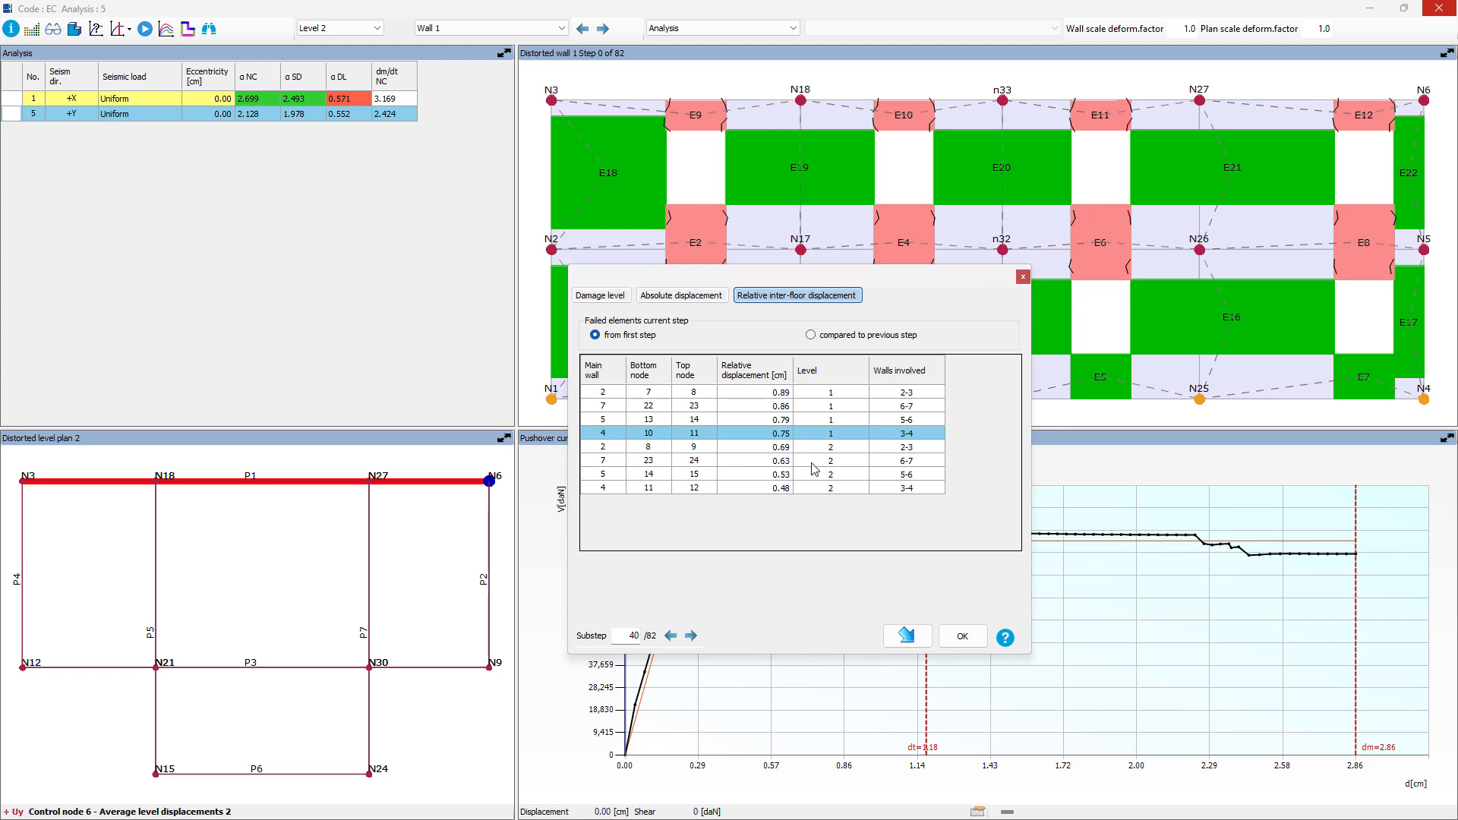
click(972, 640)
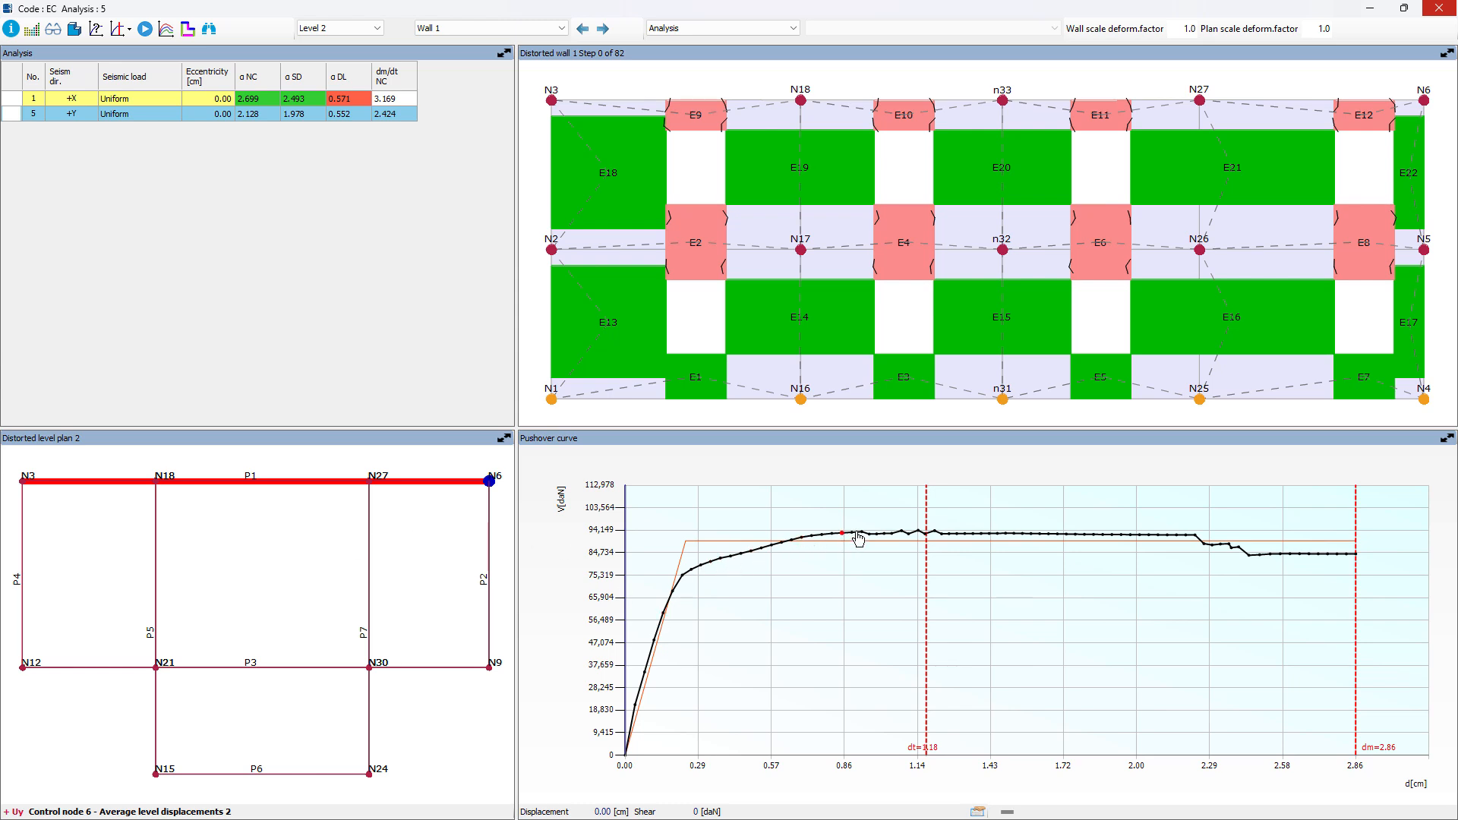
Step: Examine wall 1's damage at successive points along the pushover curve and play the full step sequence automatically
click(1000, 534)
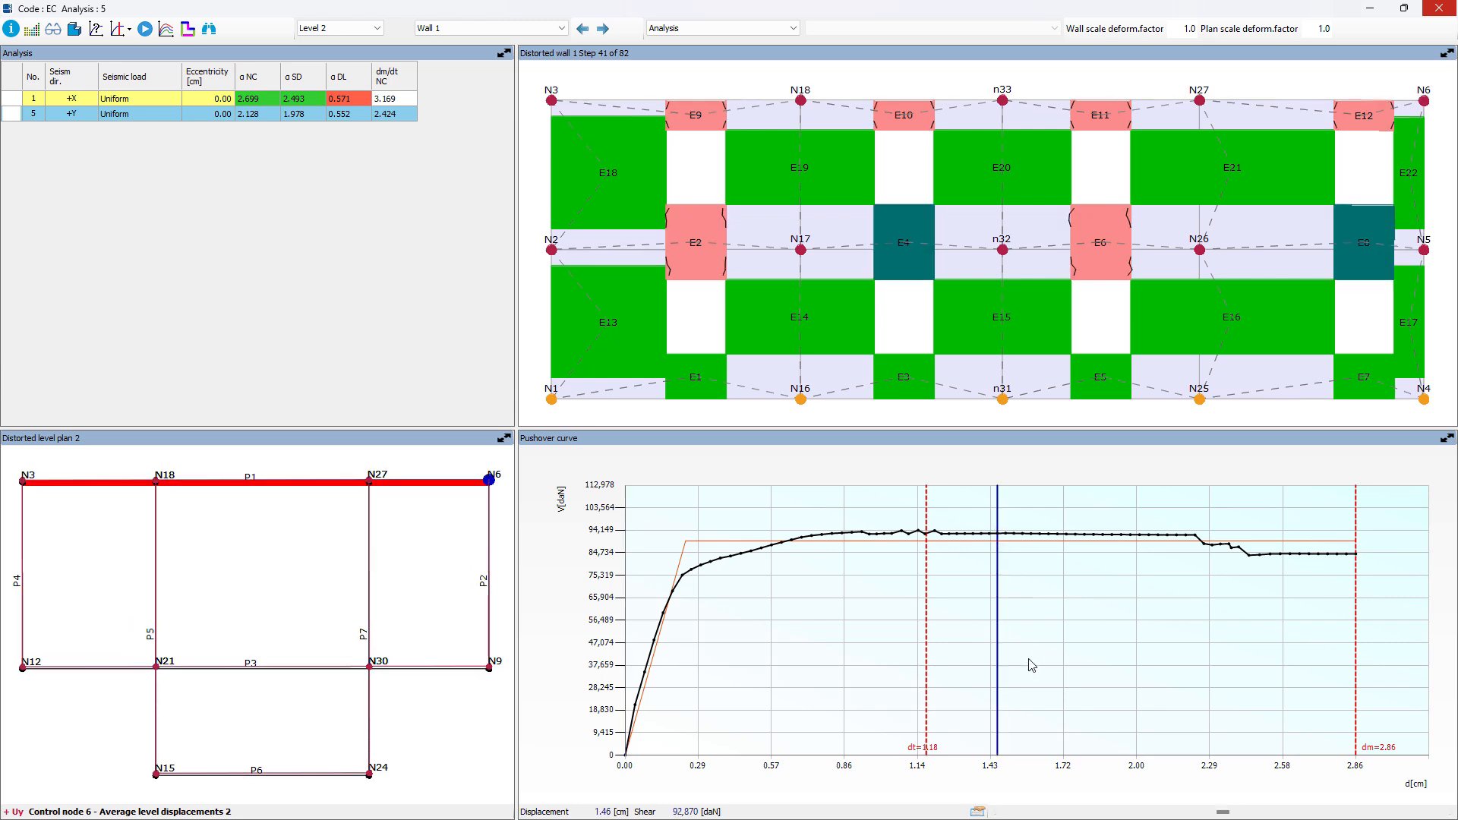
click(1084, 534)
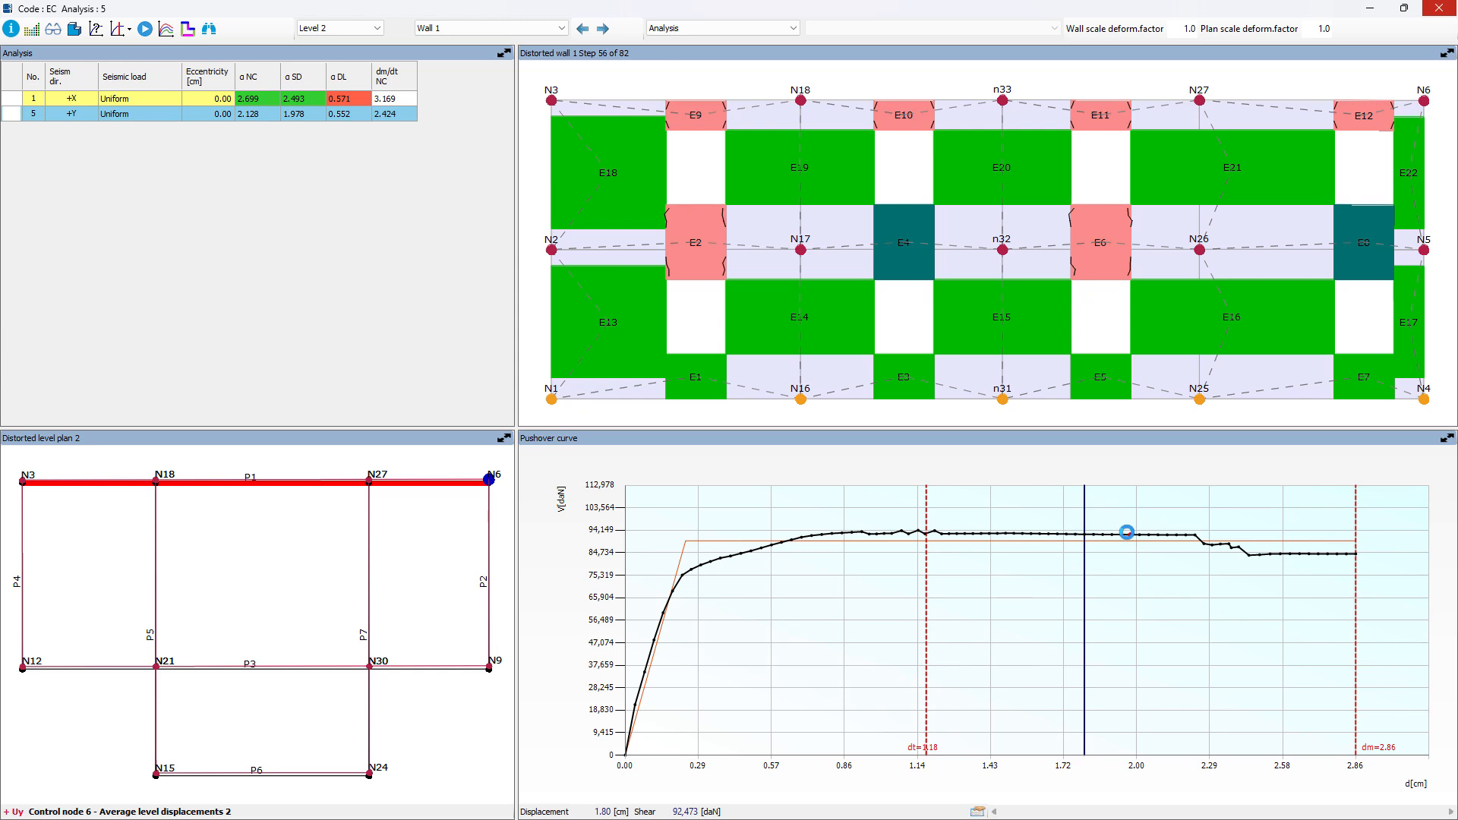
click(1126, 534)
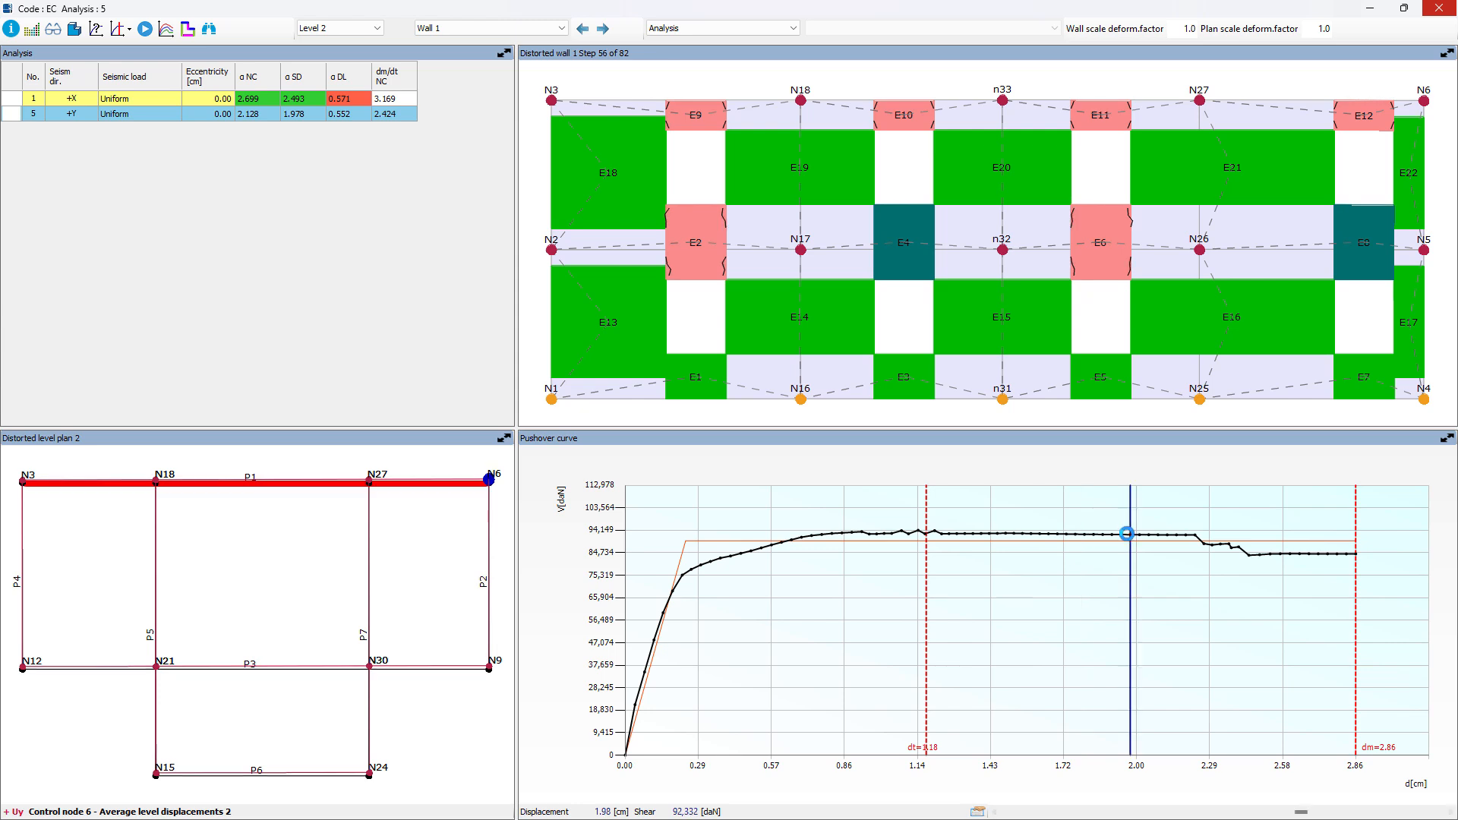
click(1177, 533)
click(1213, 545)
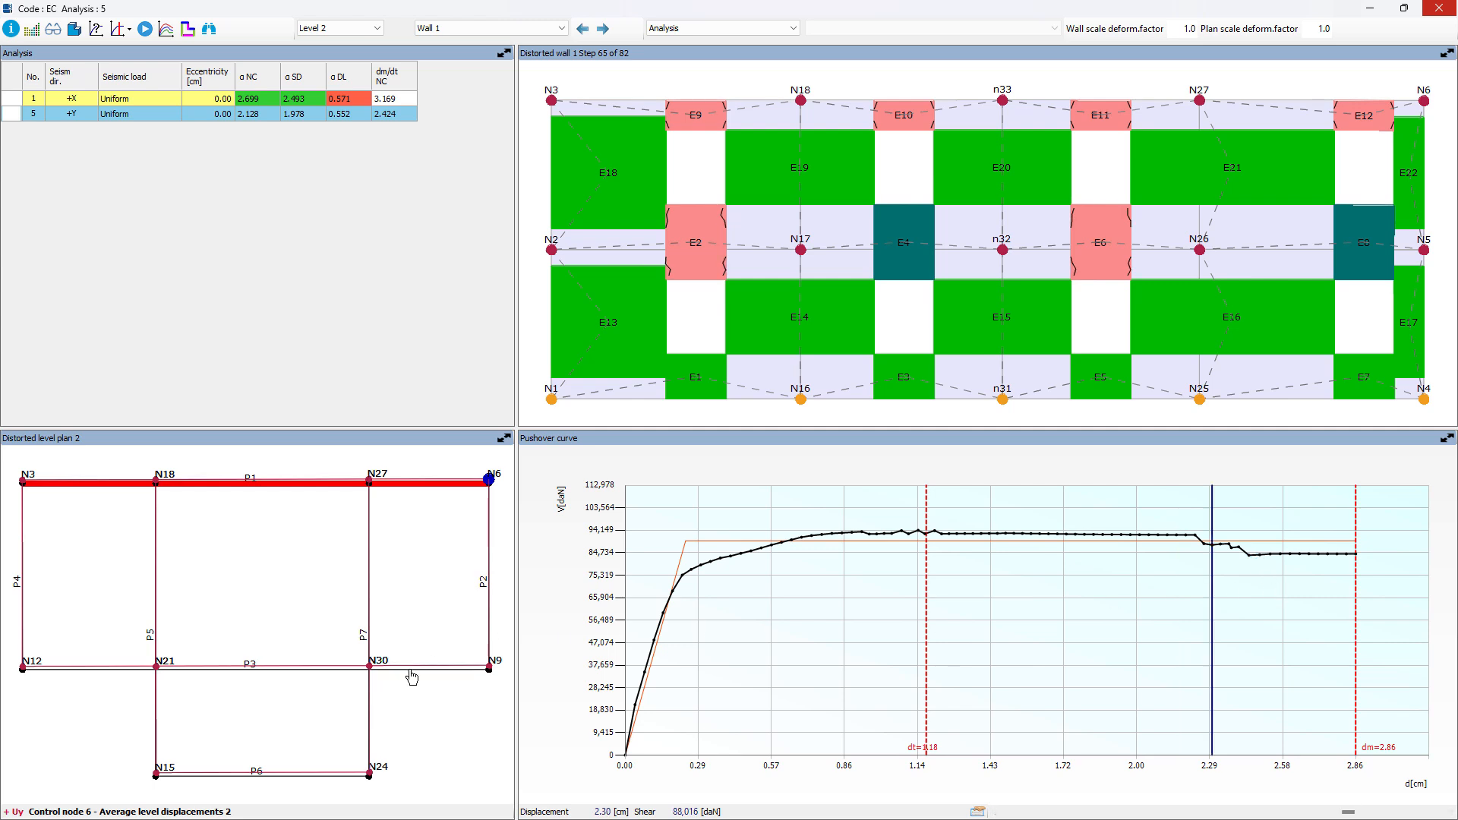
click(1329, 554)
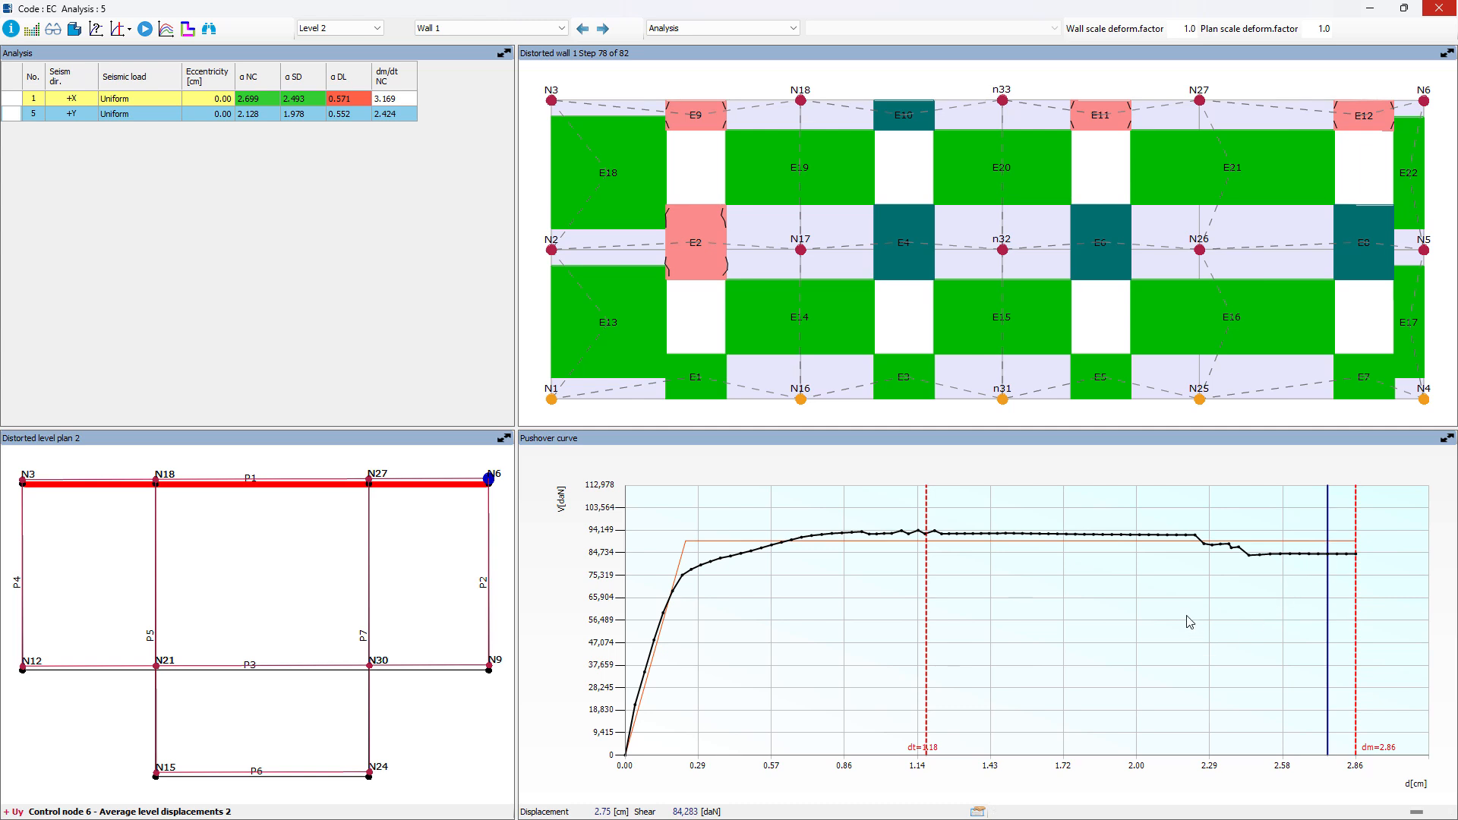
click(145, 29)
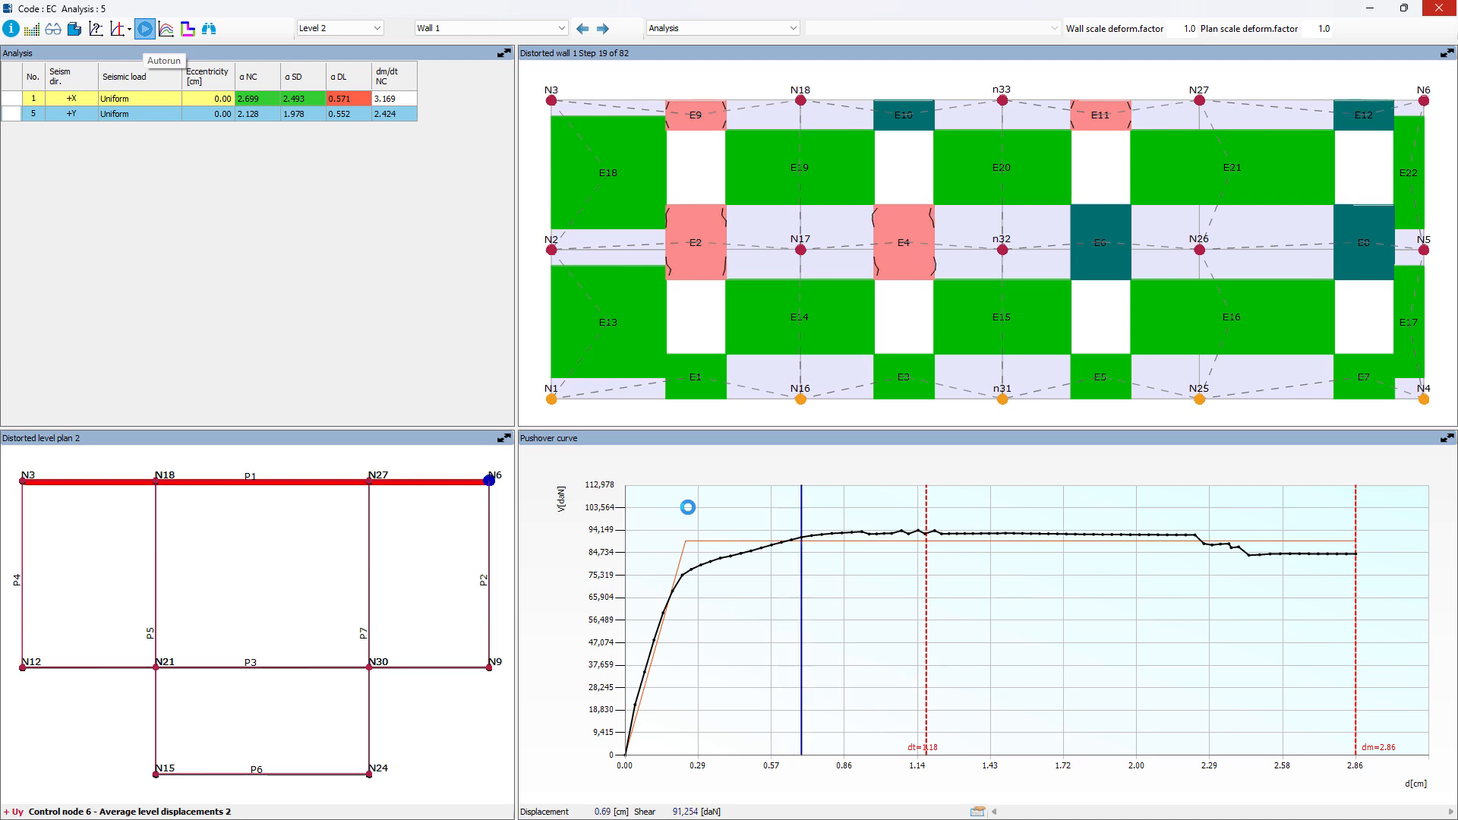
Step: Compare the capacity curves of the Uniform +X and +Y analyses by highlighting each in turn, and close the comparison
click(167, 30)
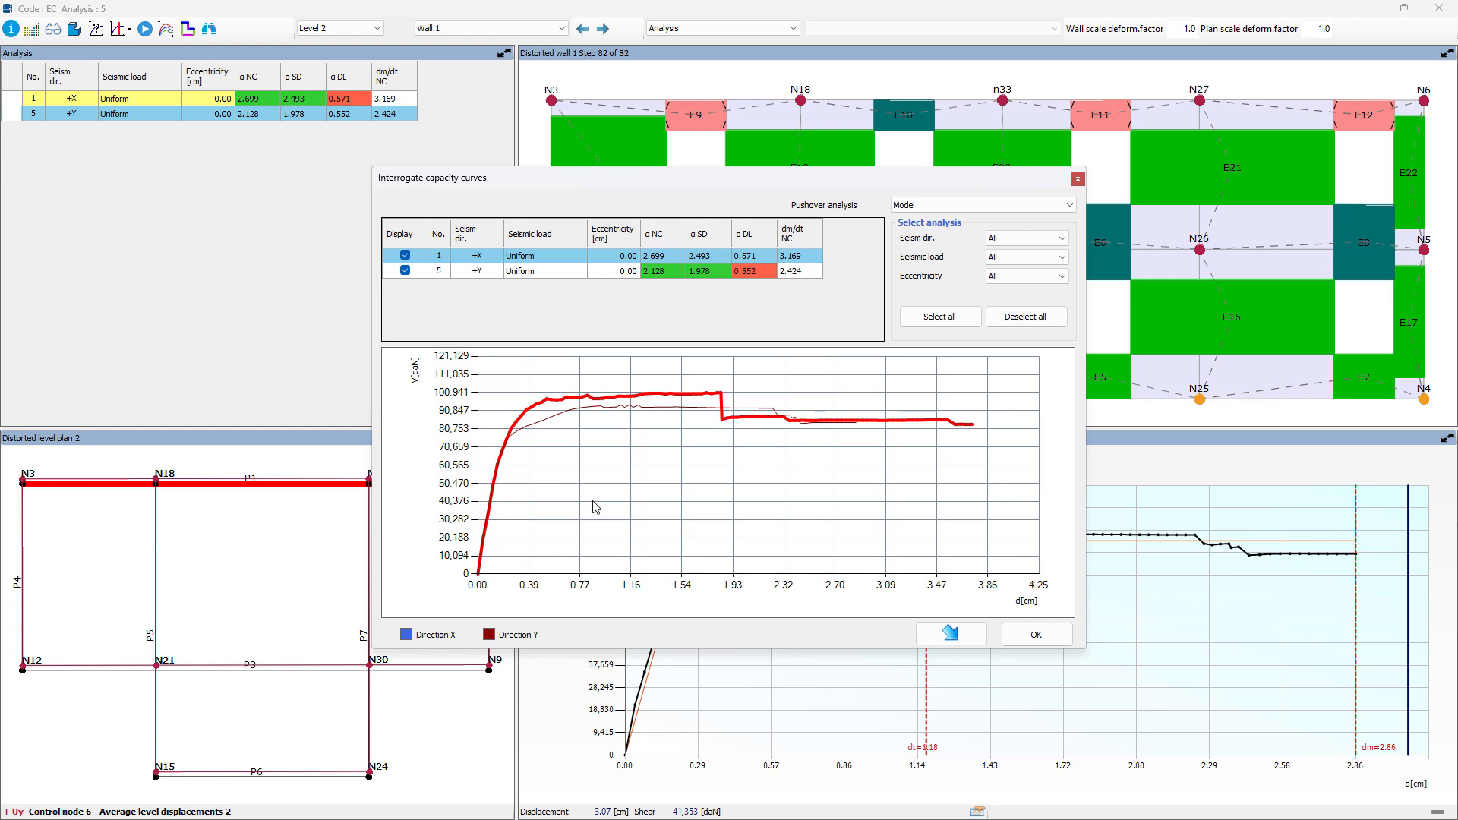
click(626, 410)
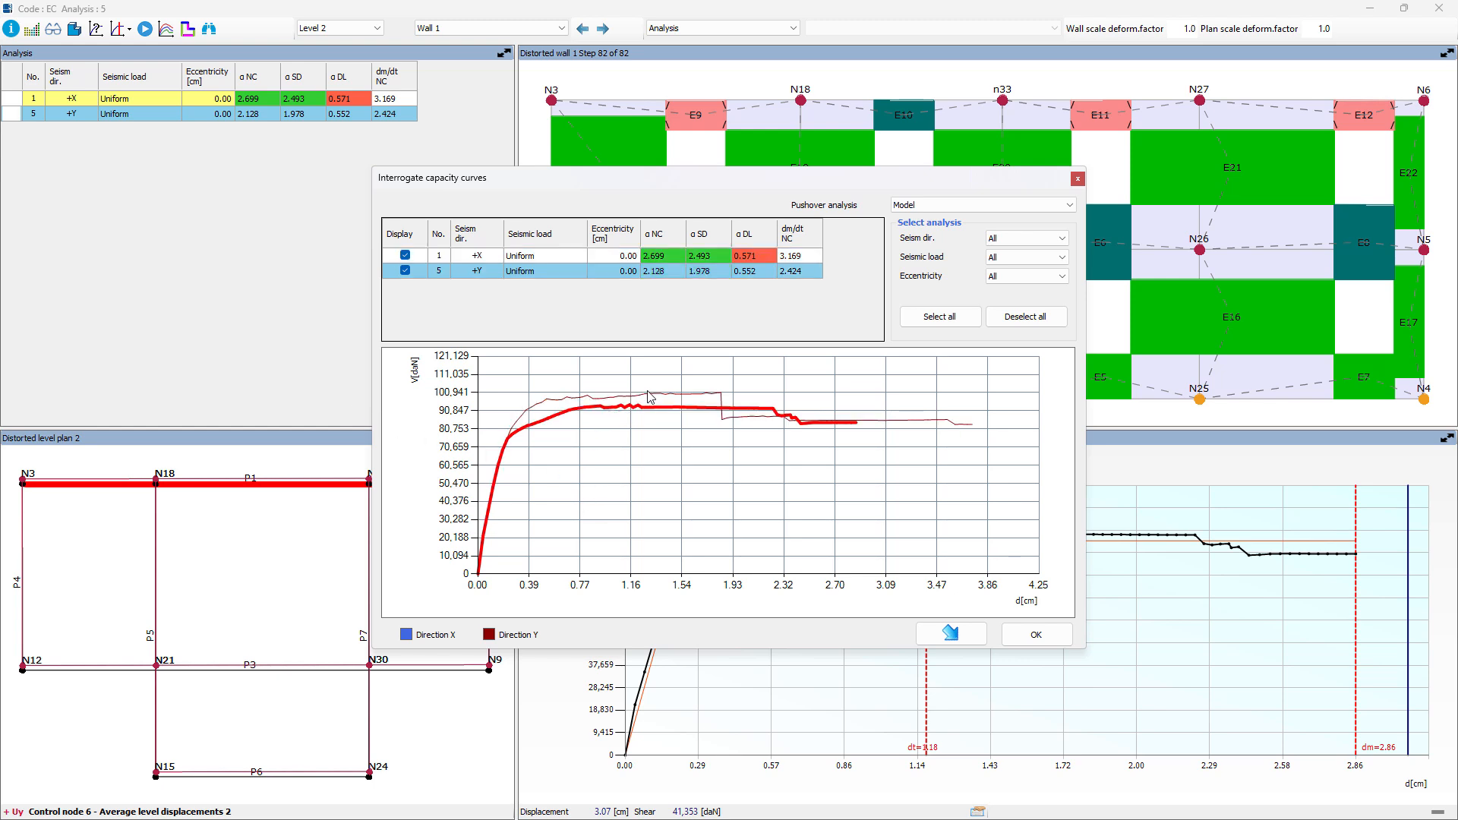
click(653, 396)
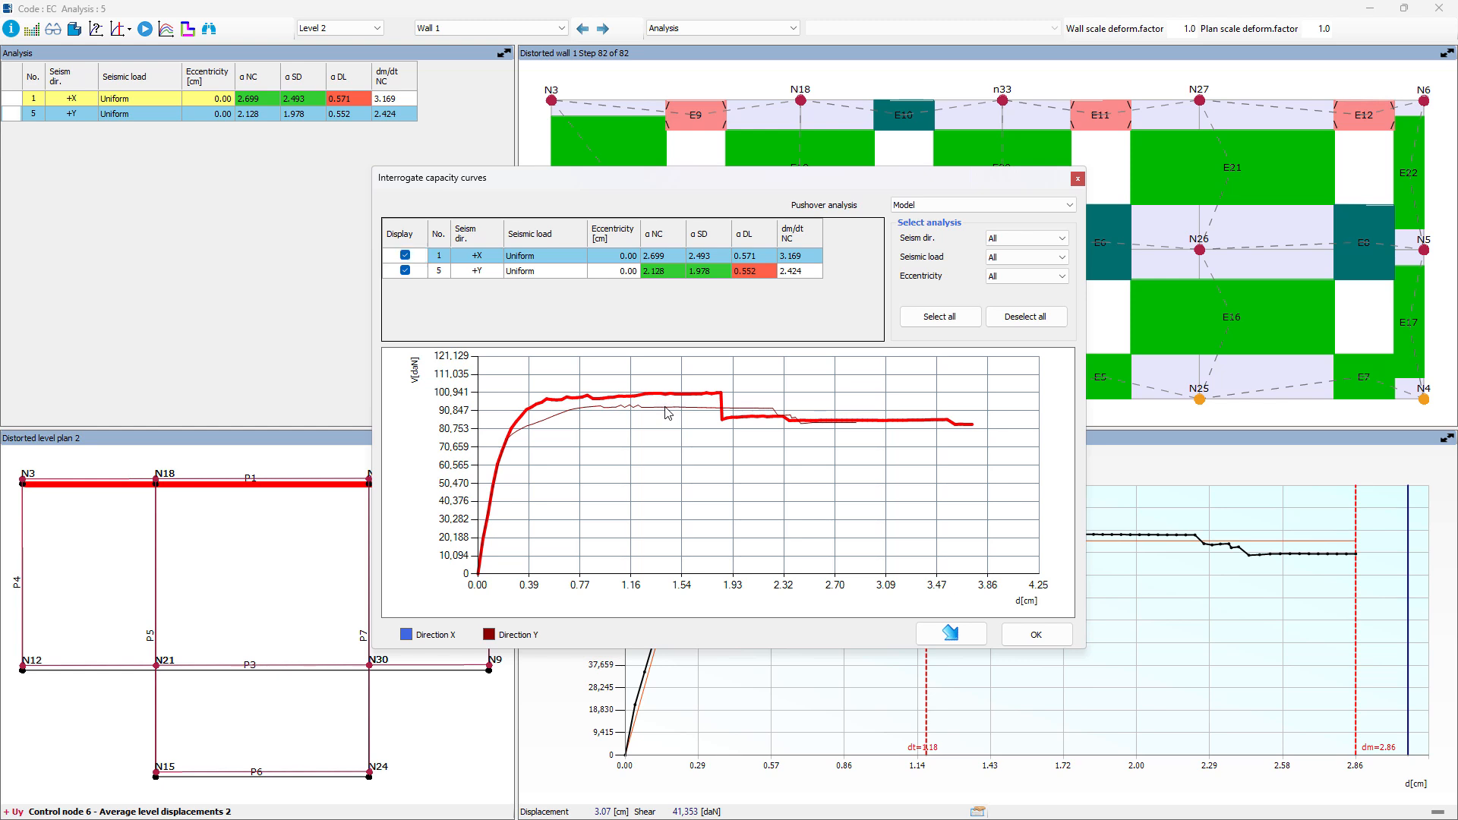
click(665, 408)
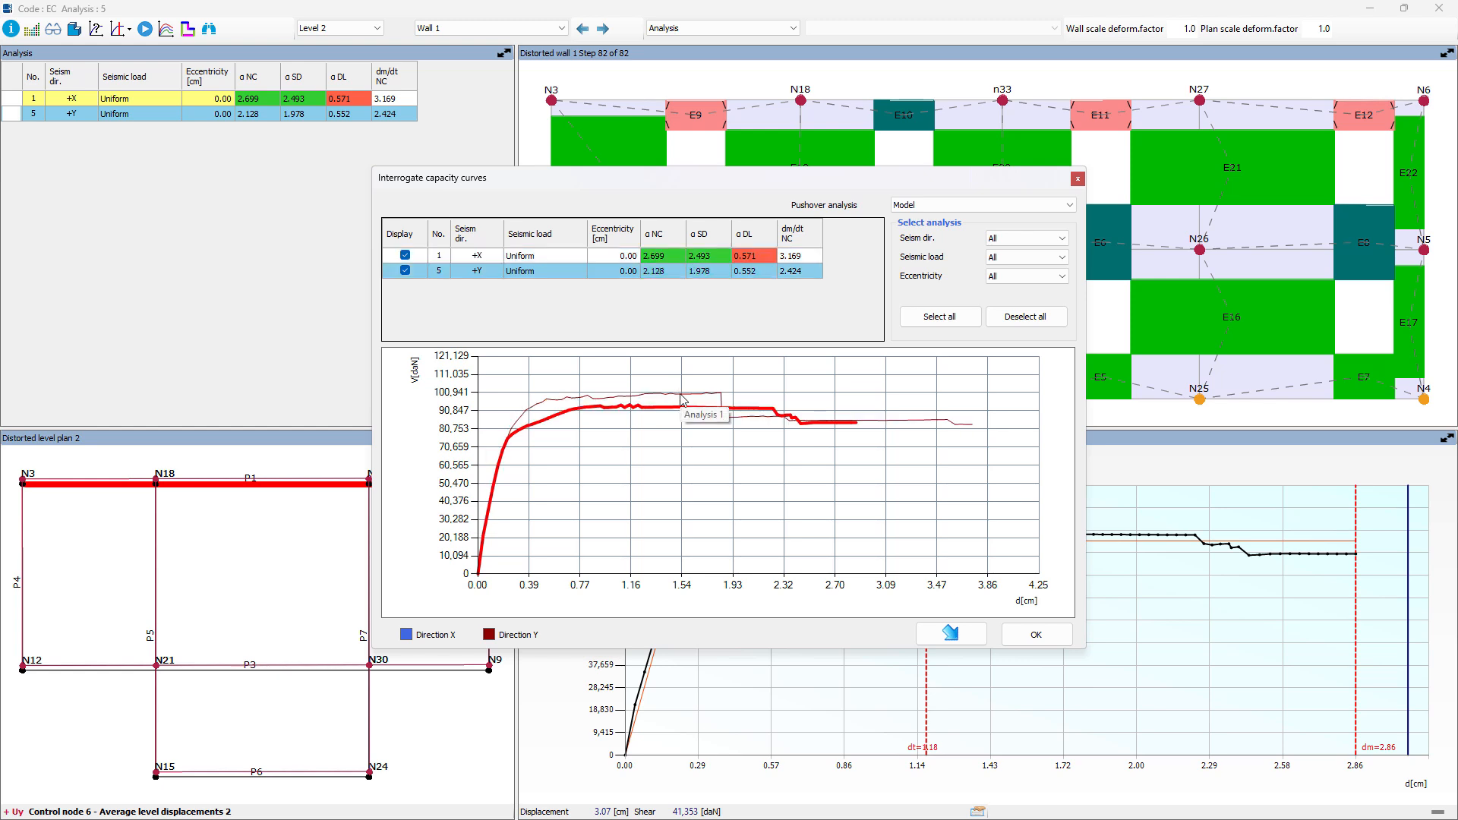
click(682, 398)
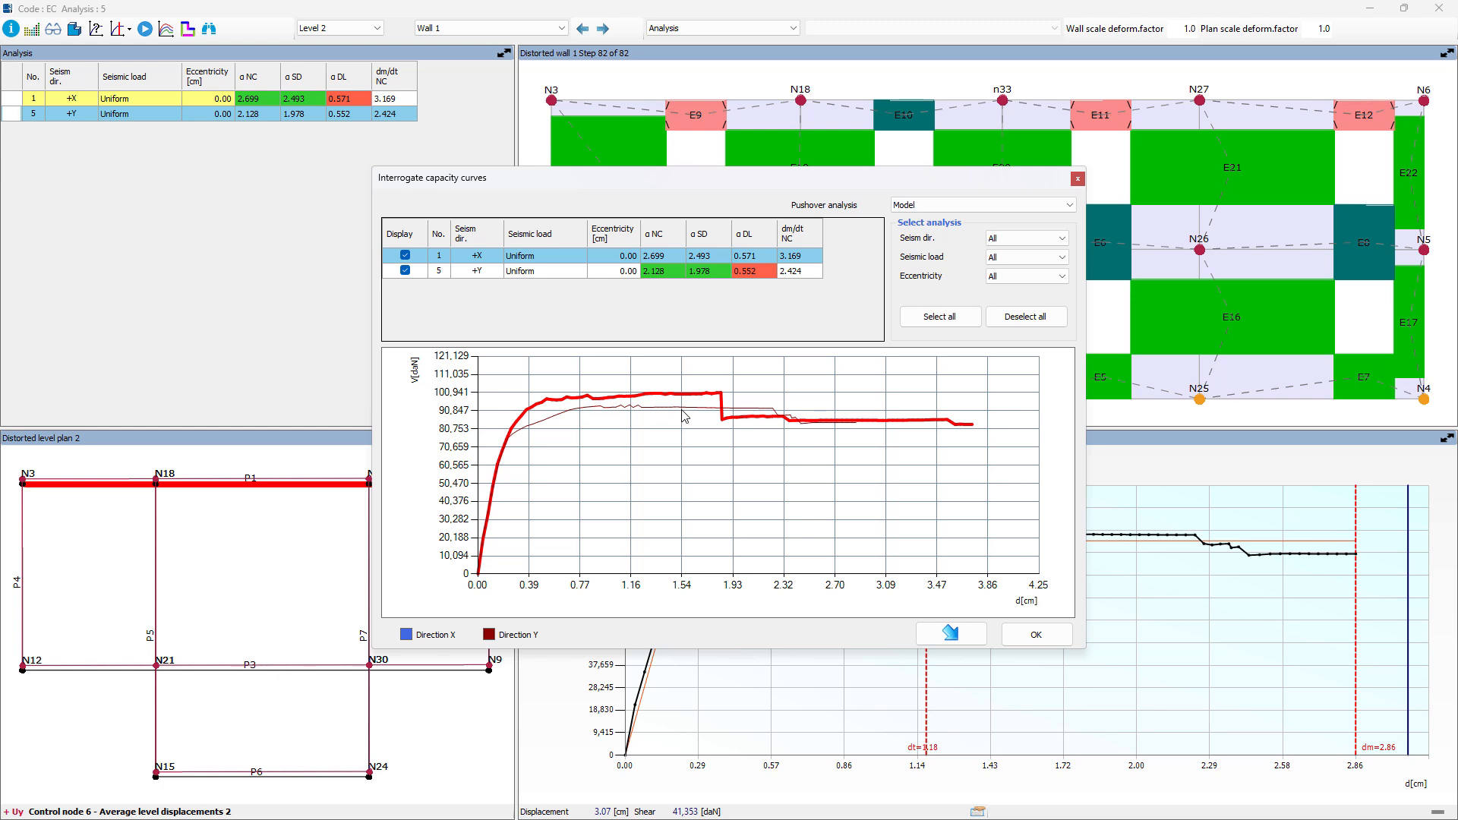
click(1050, 635)
Step: Open the results map for Level 2 and display the N data at substep 40
click(188, 28)
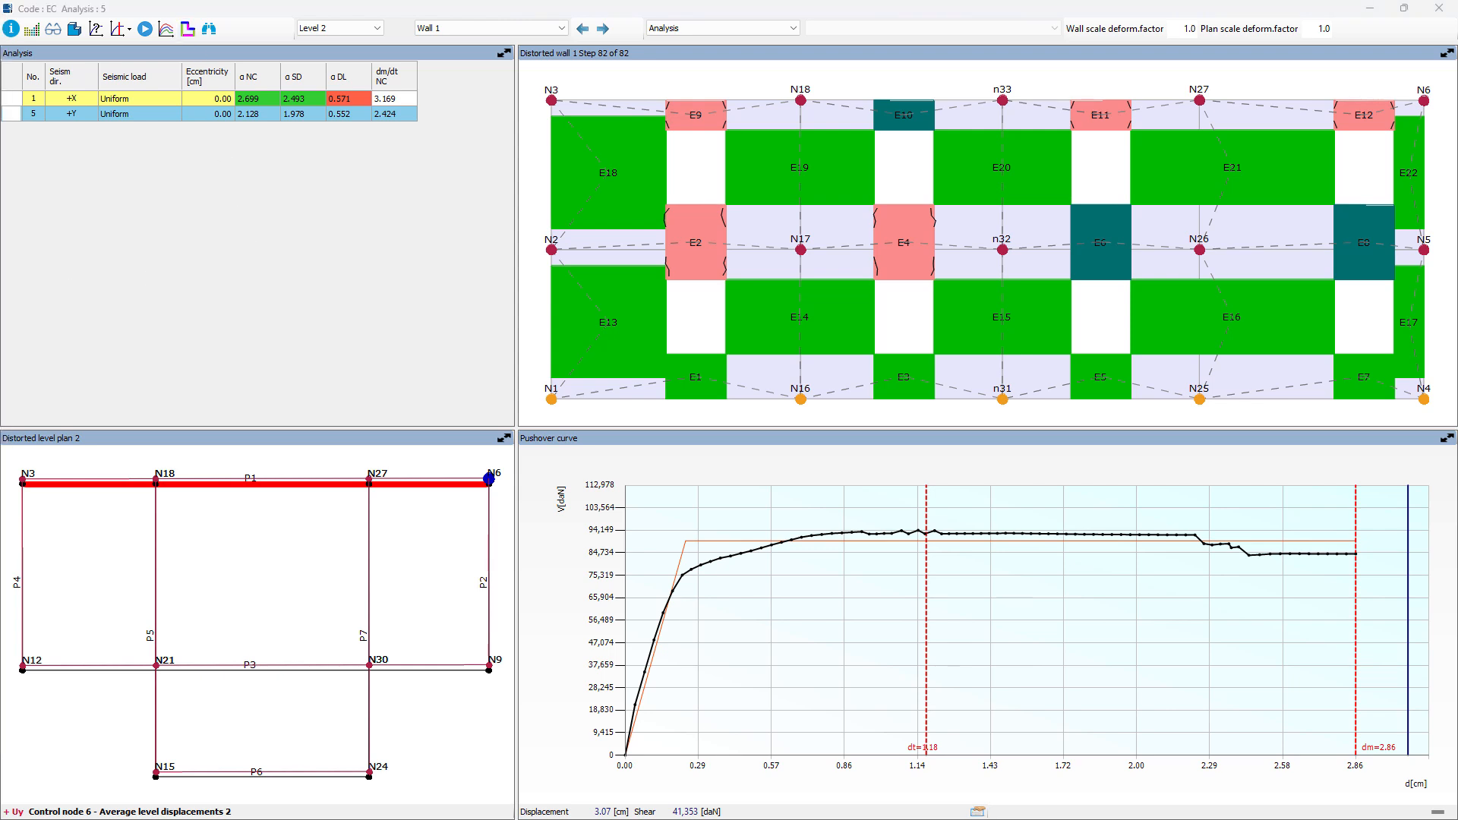
drag(0, 117, 651, 3)
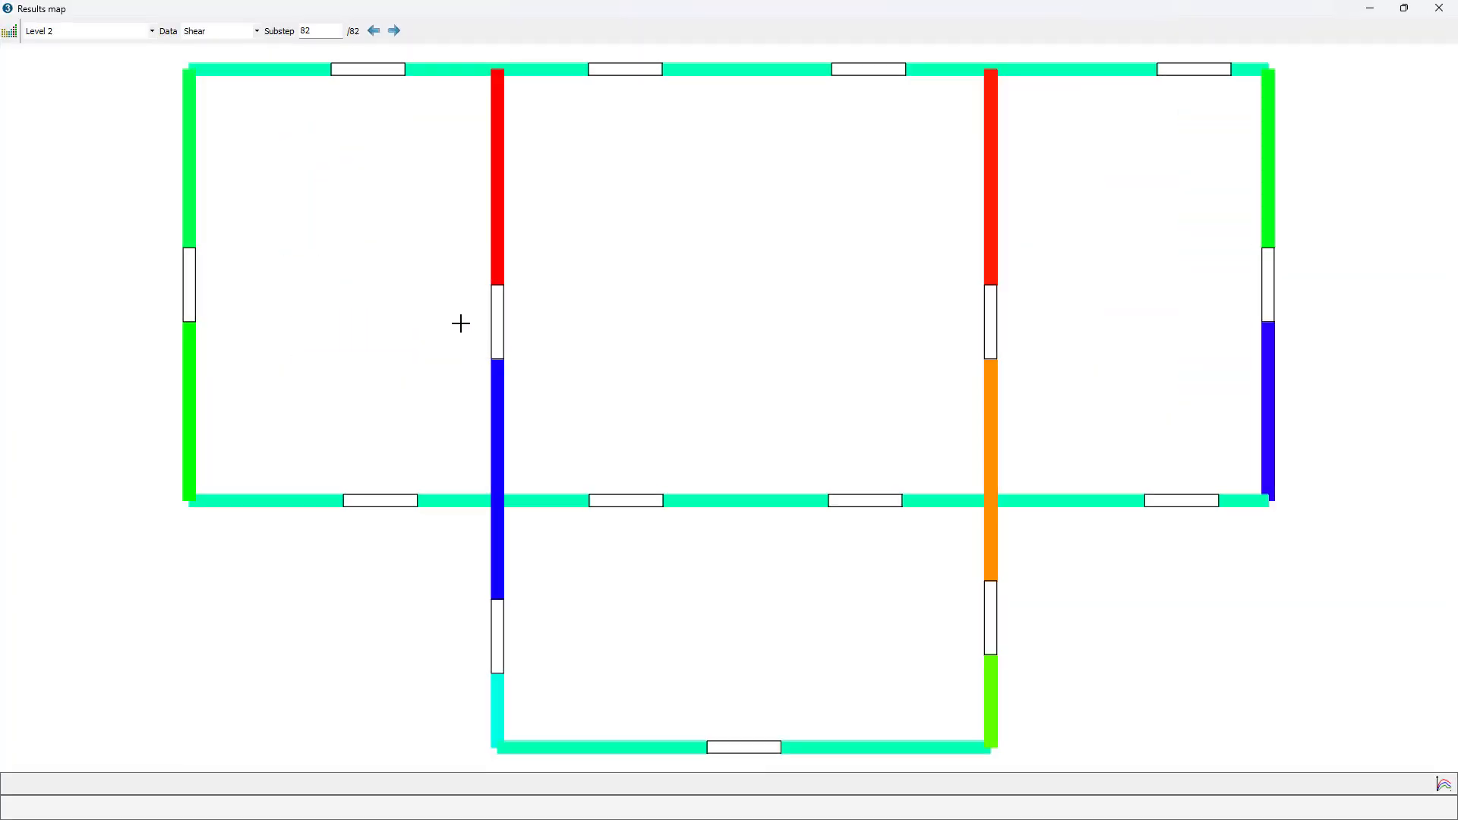
click(136, 31)
click(136, 33)
click(237, 30)
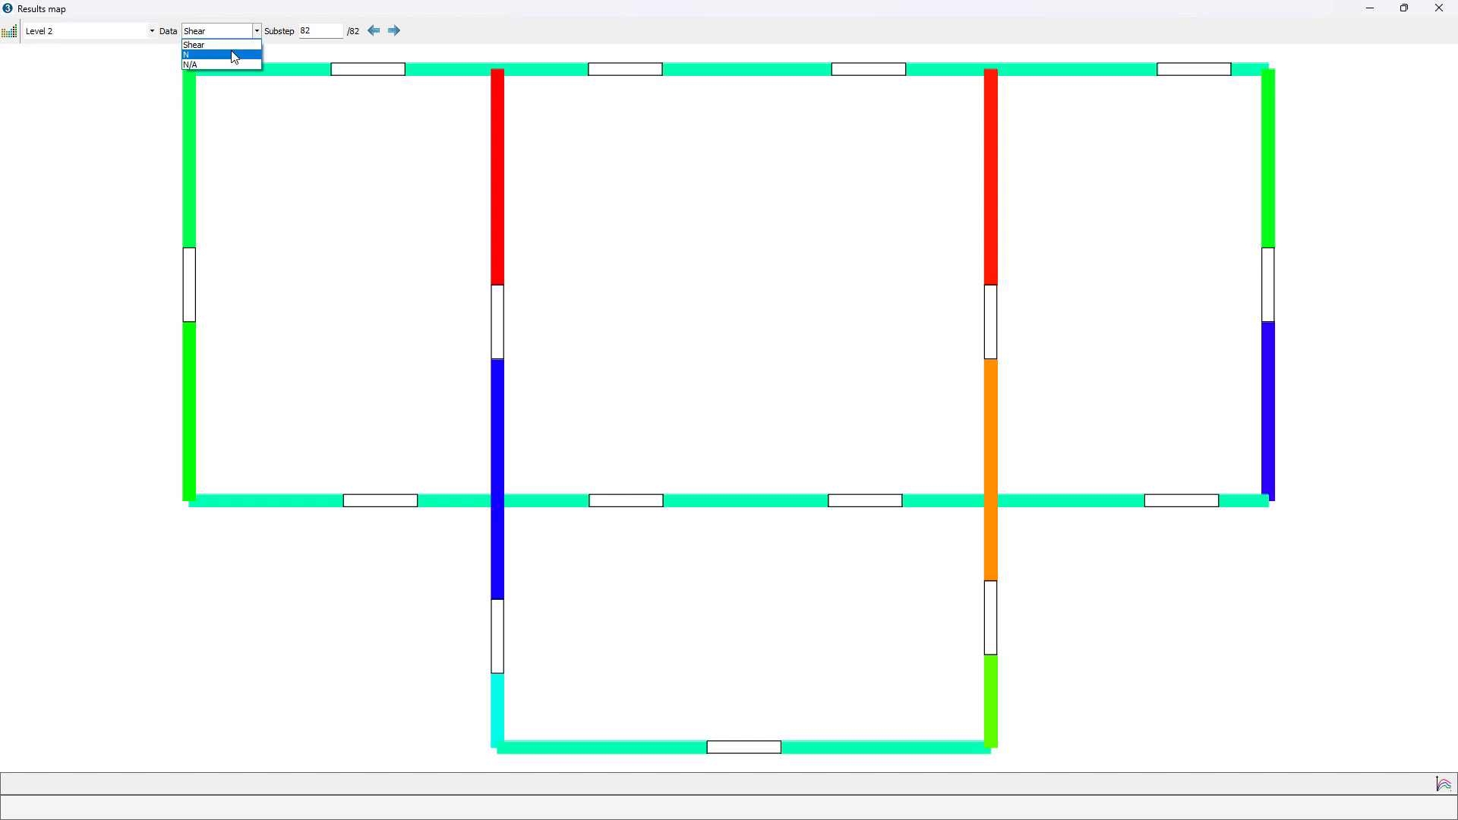
click(232, 53)
drag(314, 33, 271, 37)
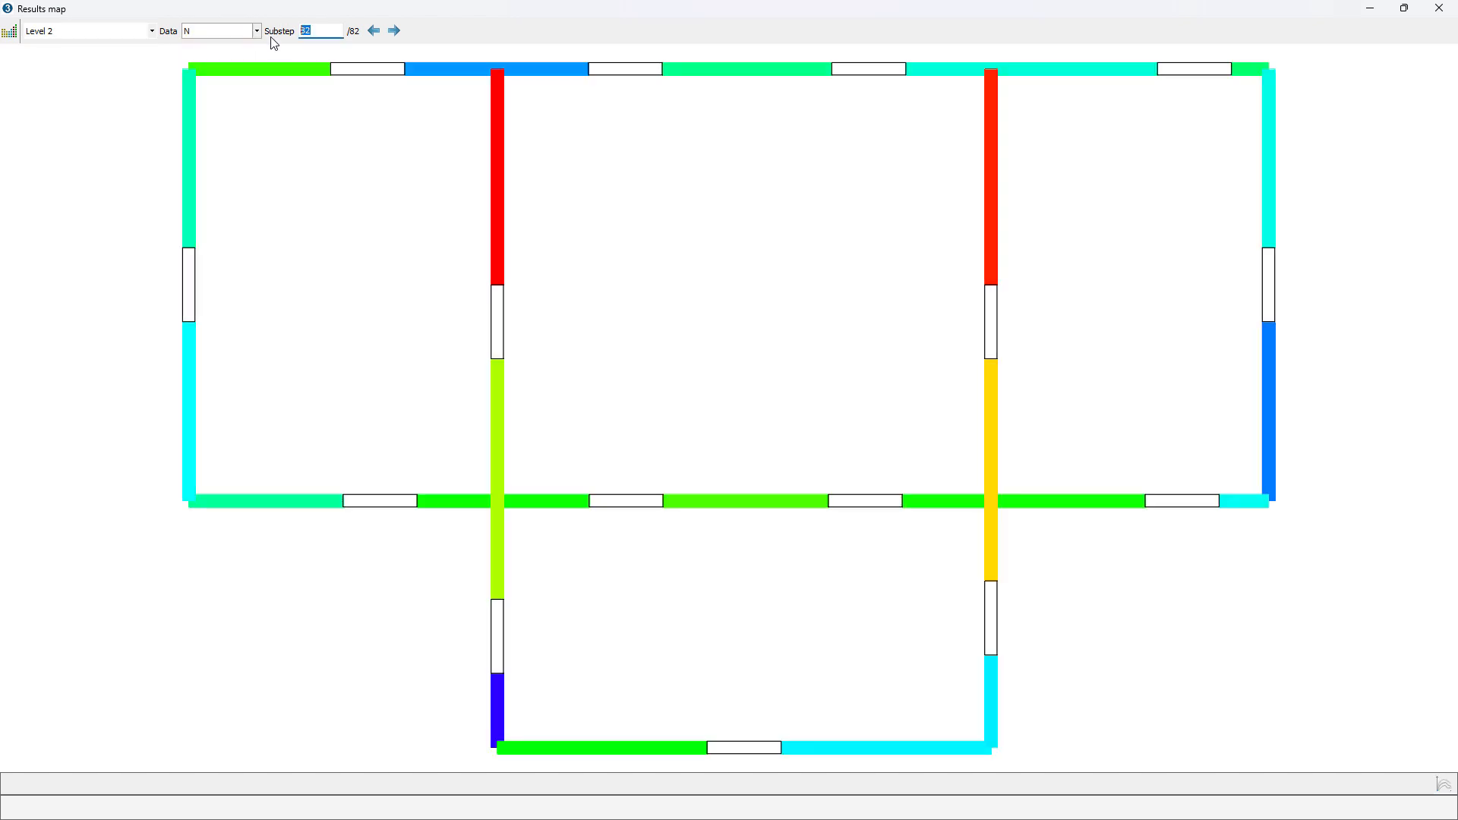
text(40)
key(Return)
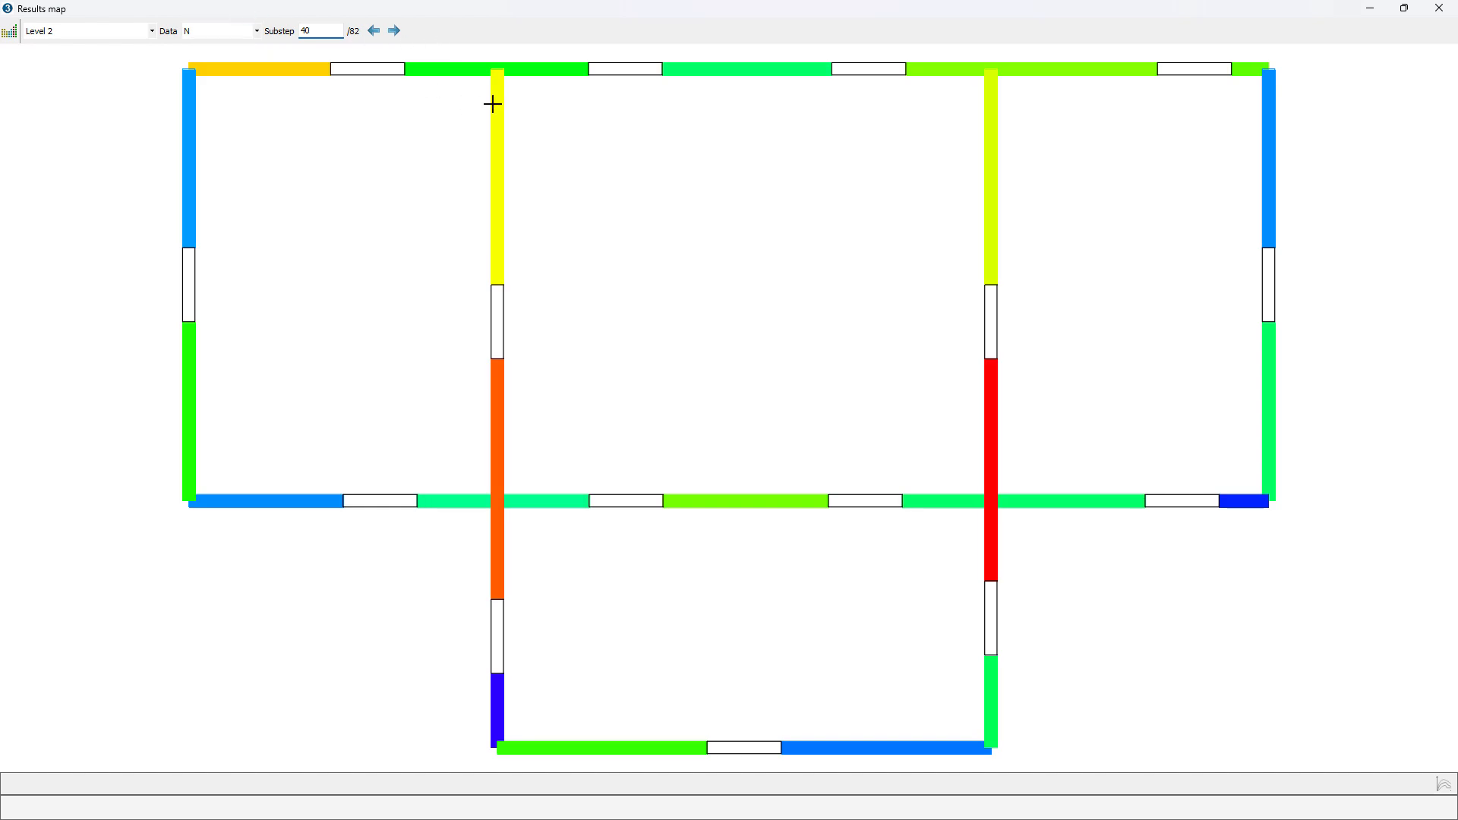
Step: Display the colour legend for the N values and place it beside the plan to read the map
mouse_move(530, 107)
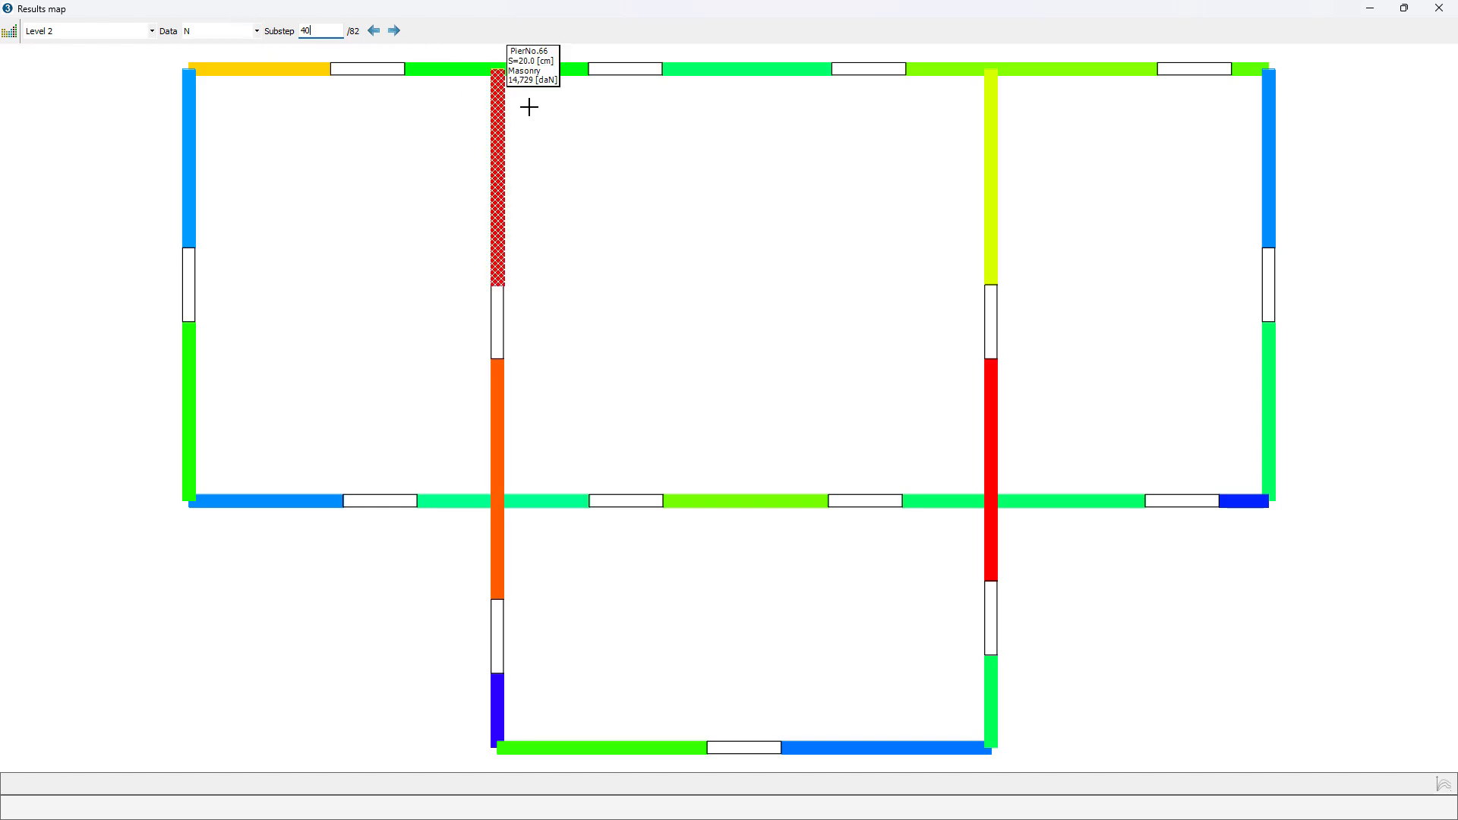
click(10, 33)
drag(67, 58, 85, 167)
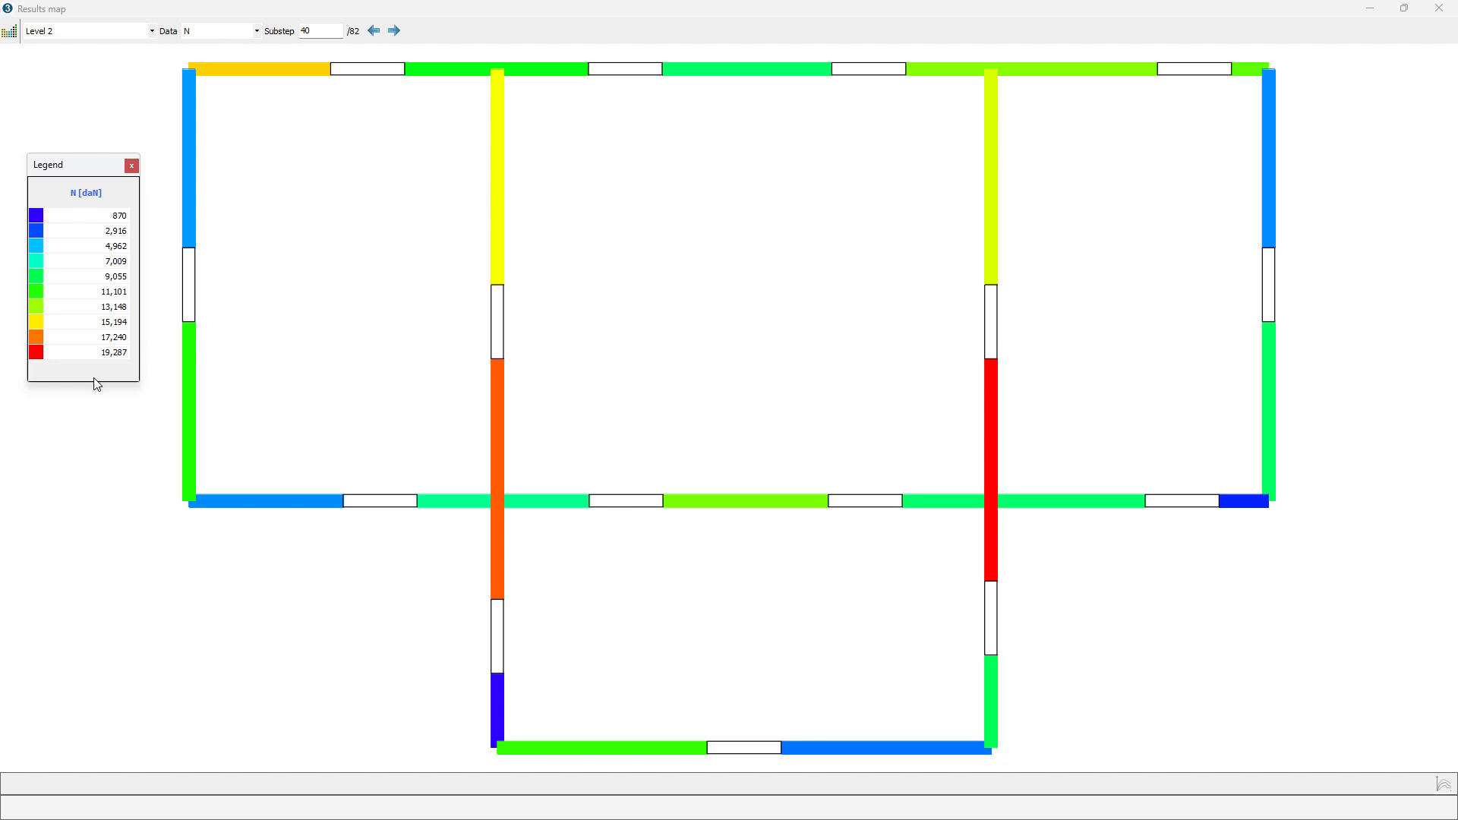
Step: Close the legend and results map, and display wall 1's nodal displacements in the pushover results table
click(132, 166)
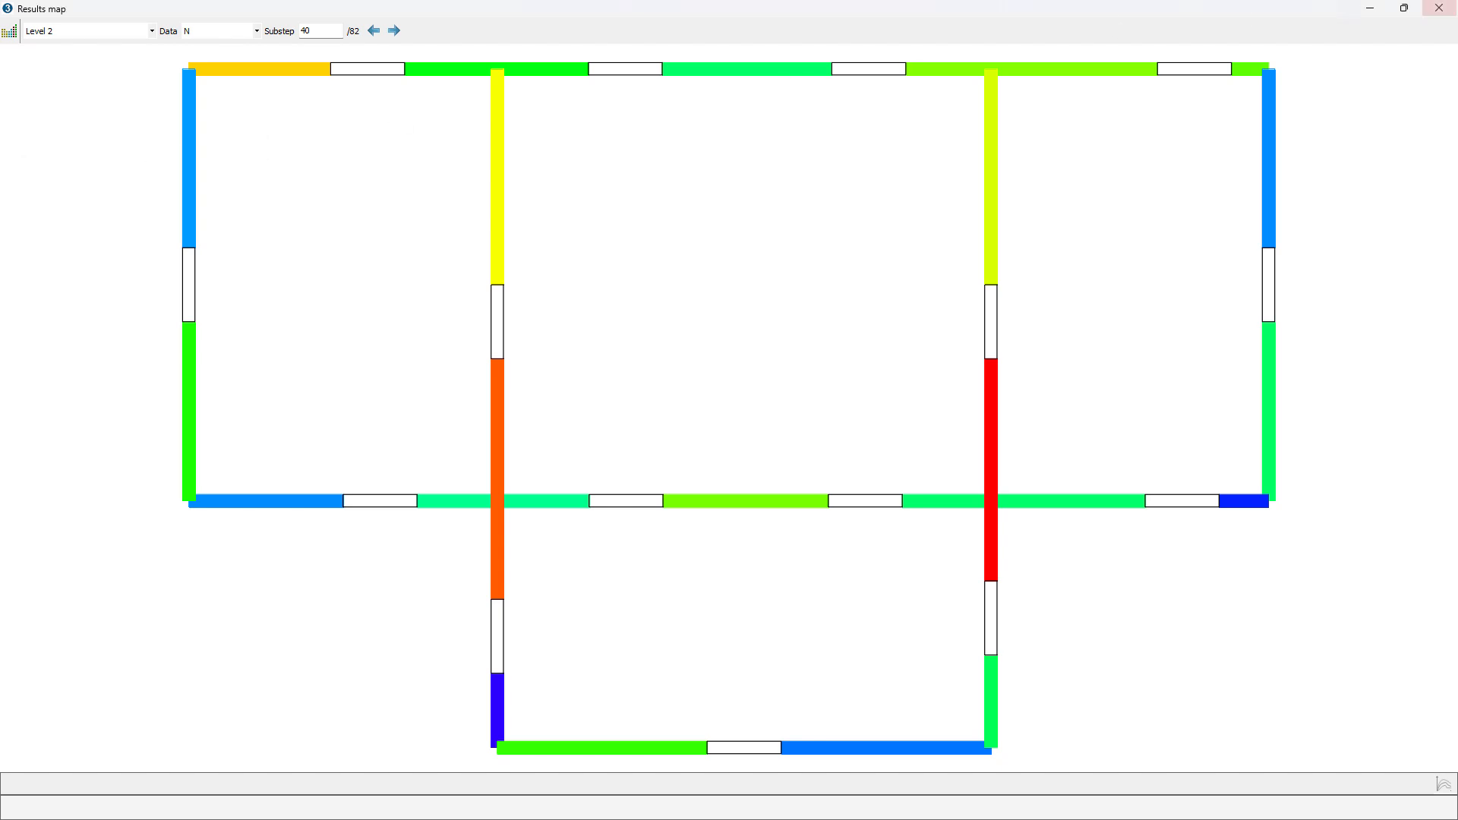
click(1452, 7)
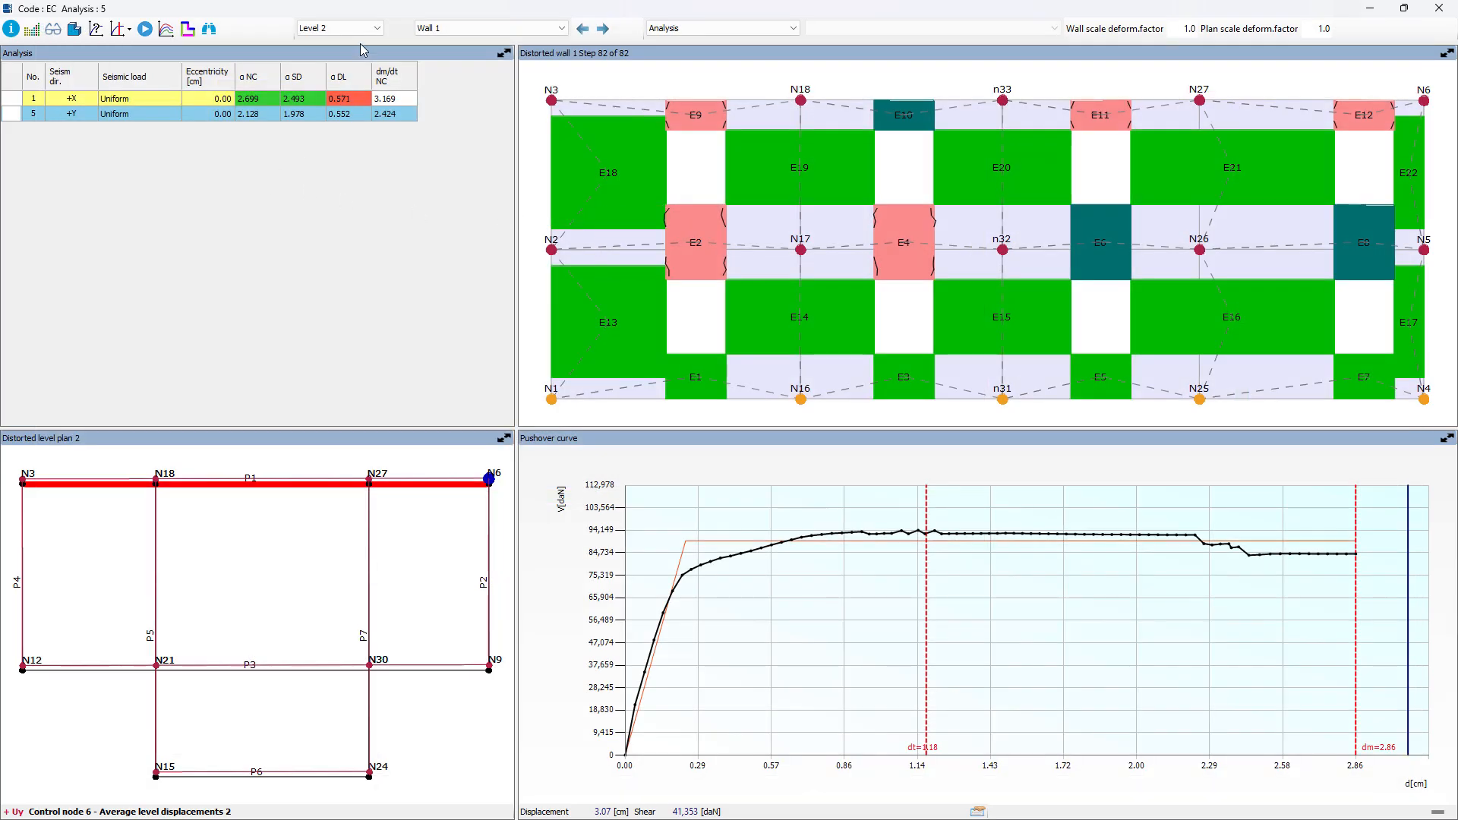
click(379, 29)
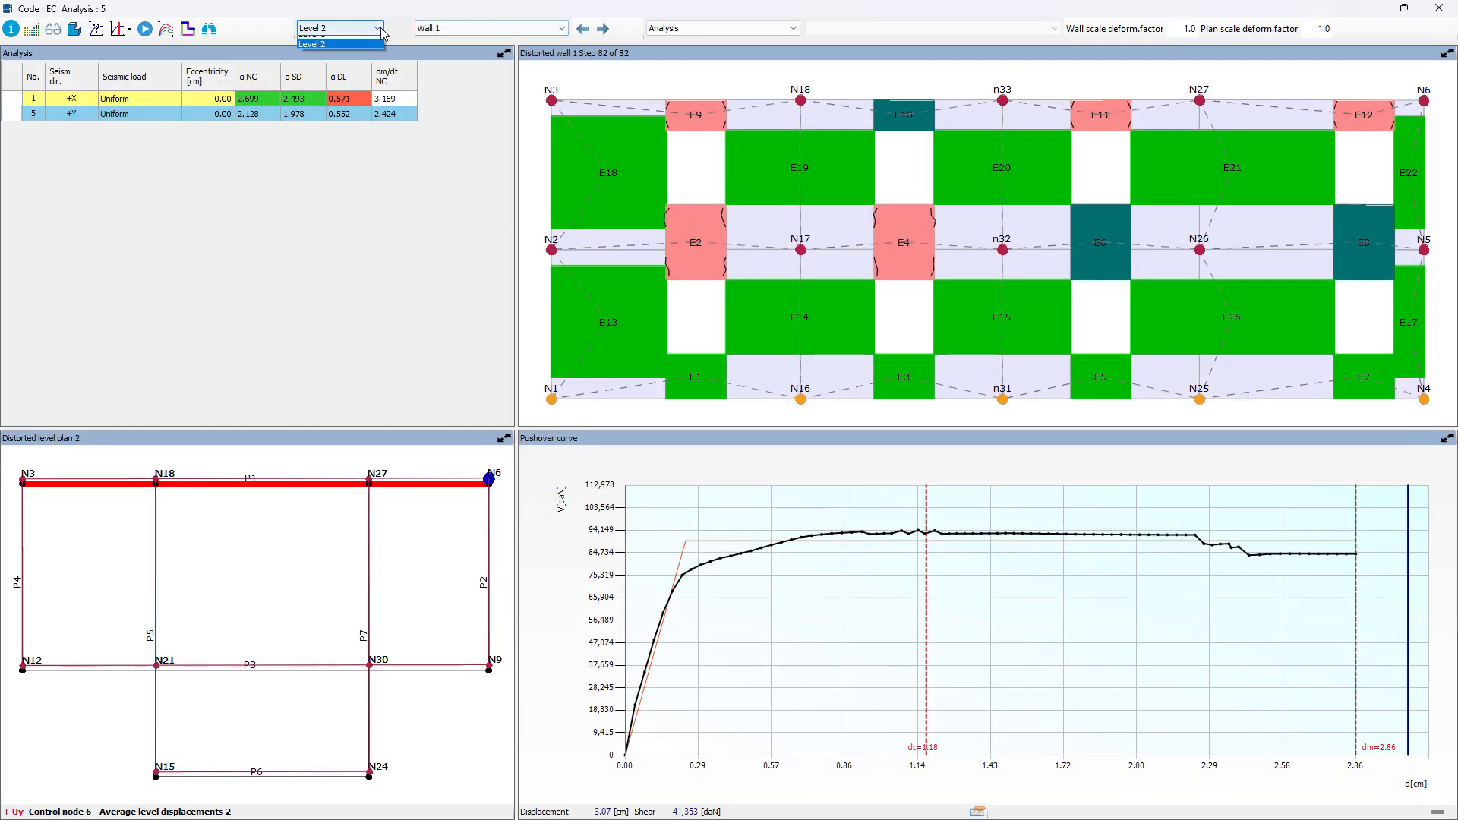
click(382, 28)
click(493, 30)
click(494, 29)
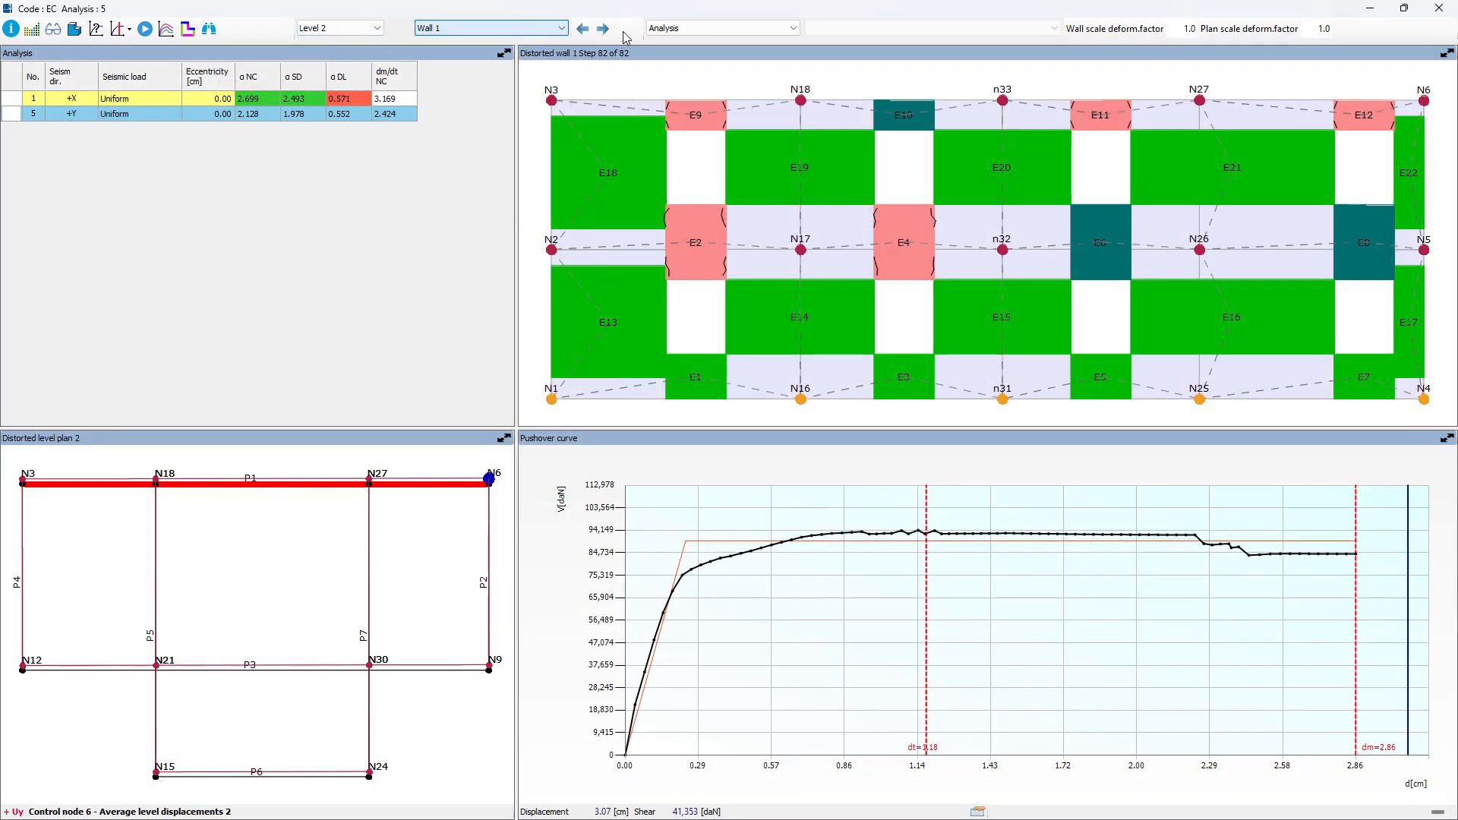
click(707, 29)
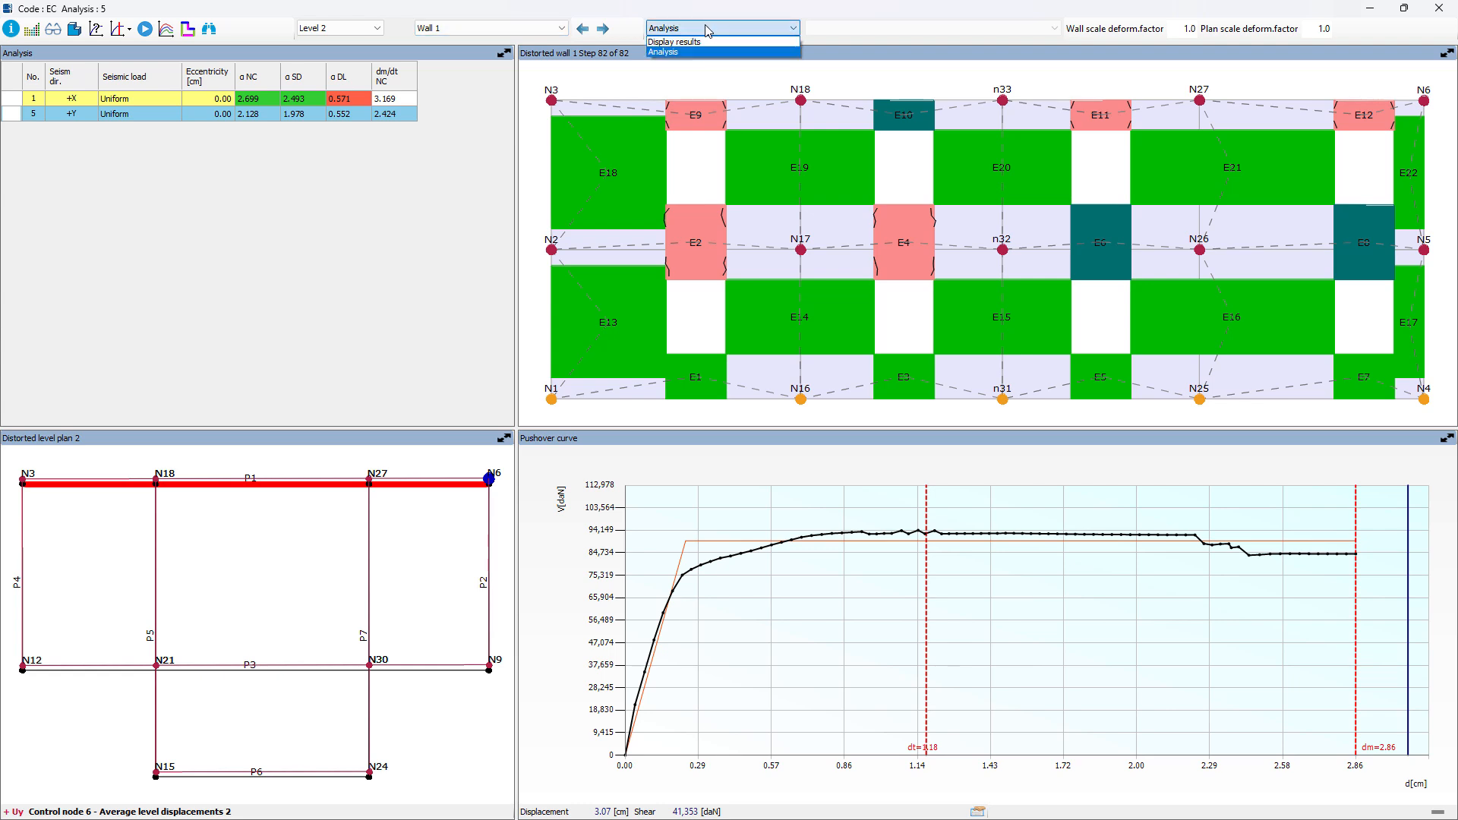
click(718, 42)
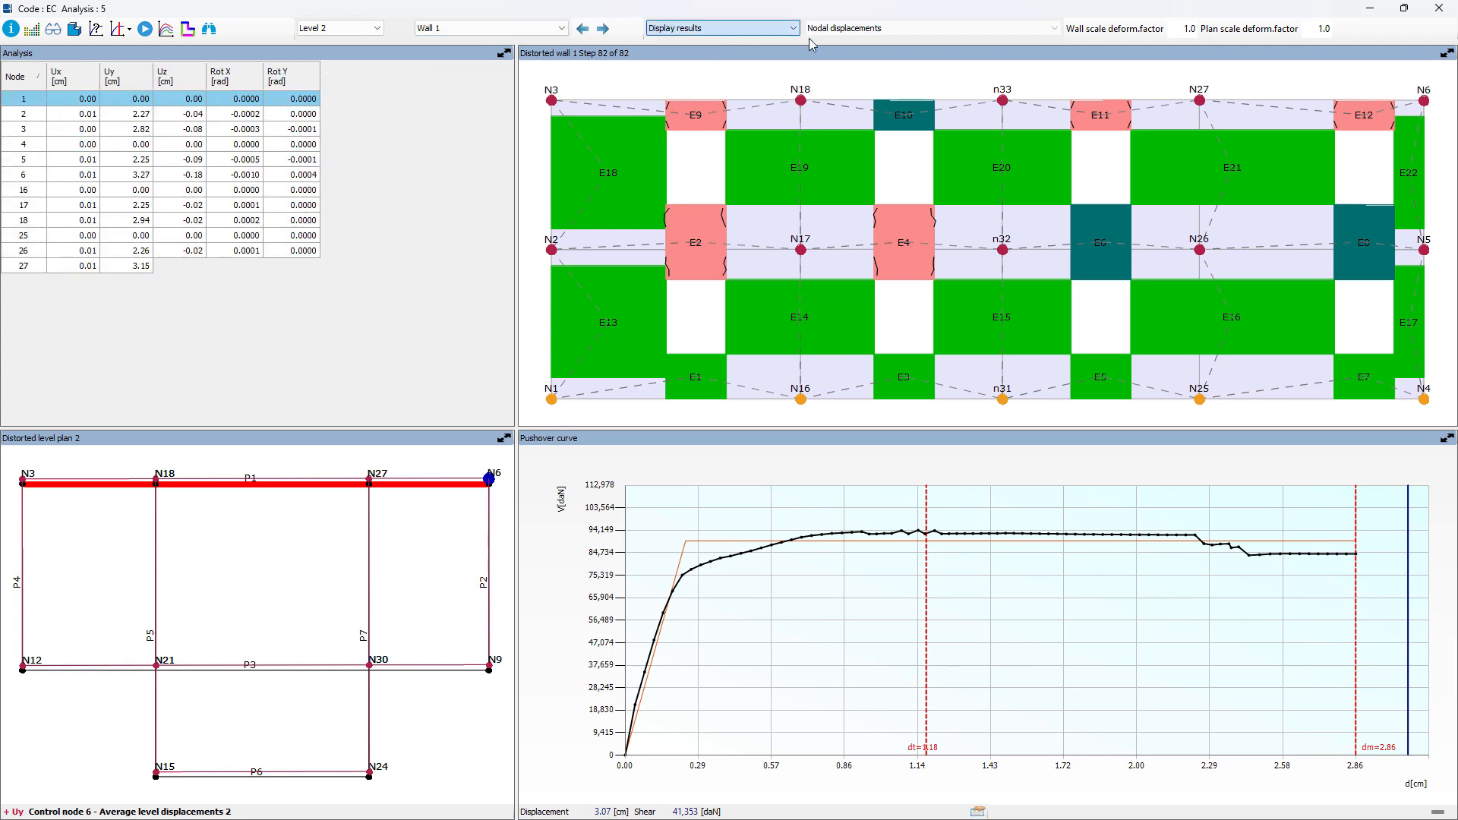
click(893, 29)
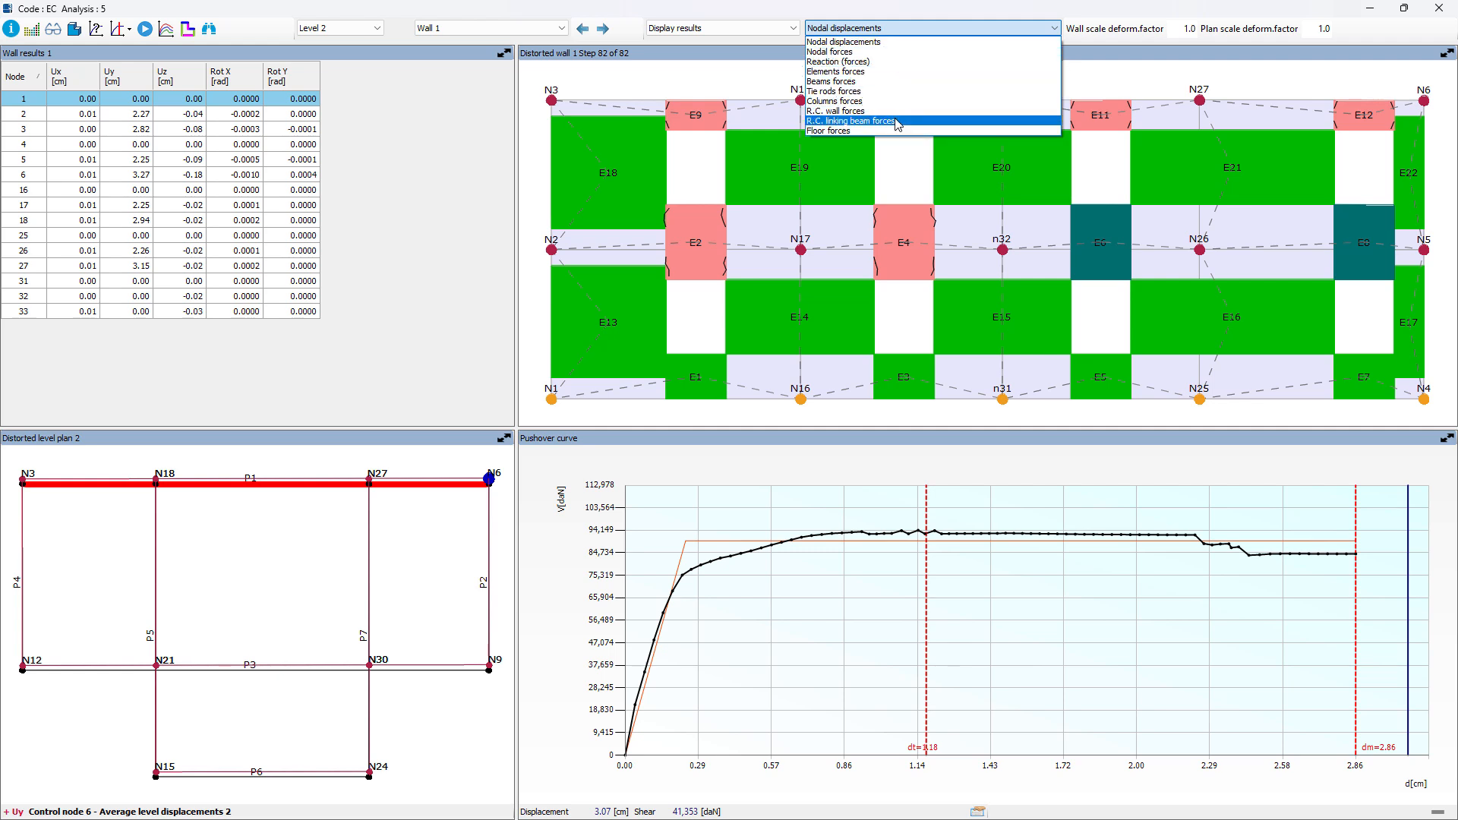
click(1090, 23)
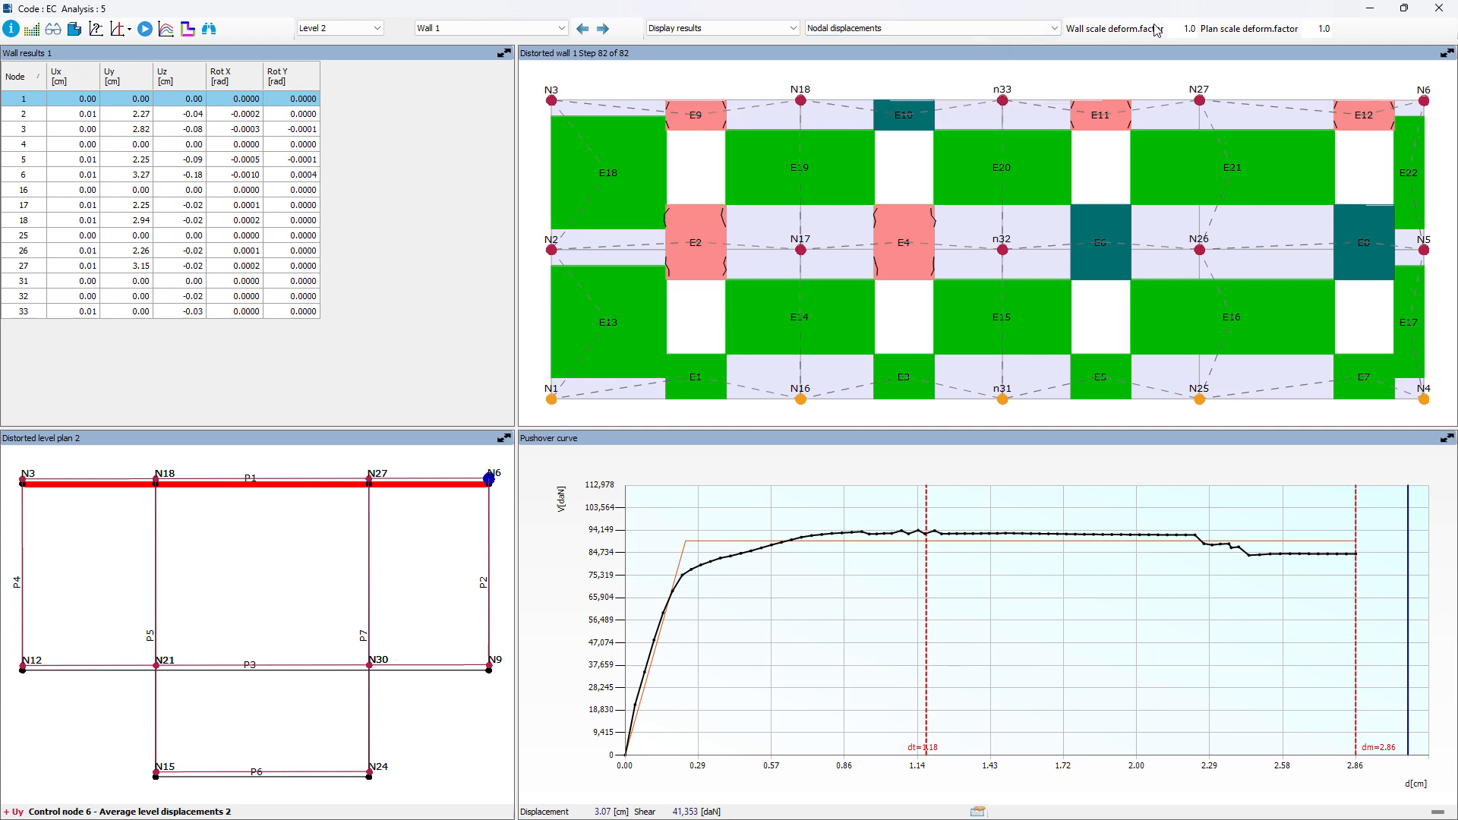
Step: Set the wall and plan deformation scale factors to 5 and display wall 3
double_click(1193, 29)
key(Tab)
text(5)
key(shift+Tab)
click(435, 666)
click(455, 666)
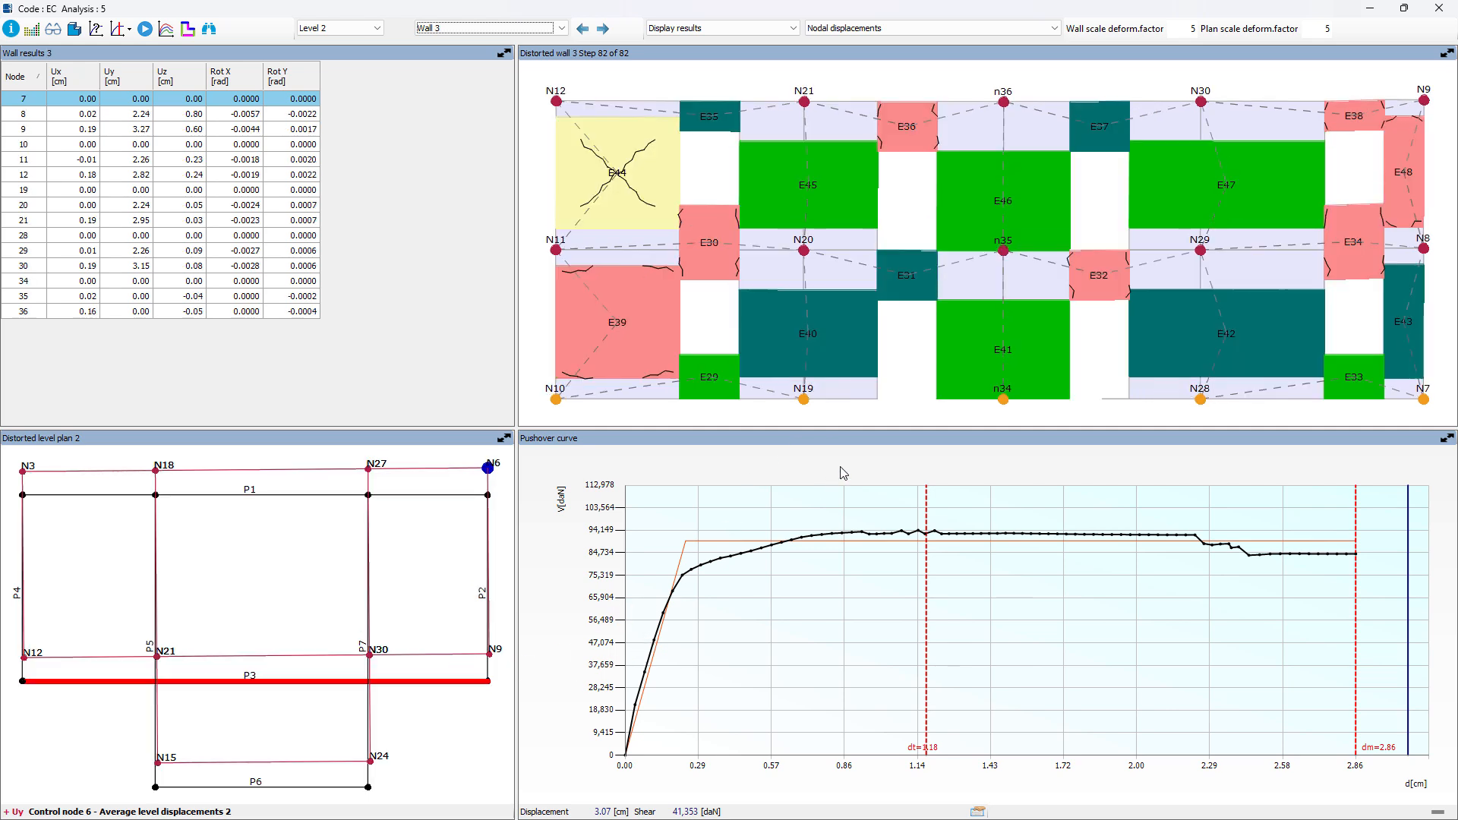
Step: Increase both the wall and plan deformation scale factors to 10
click(1196, 29)
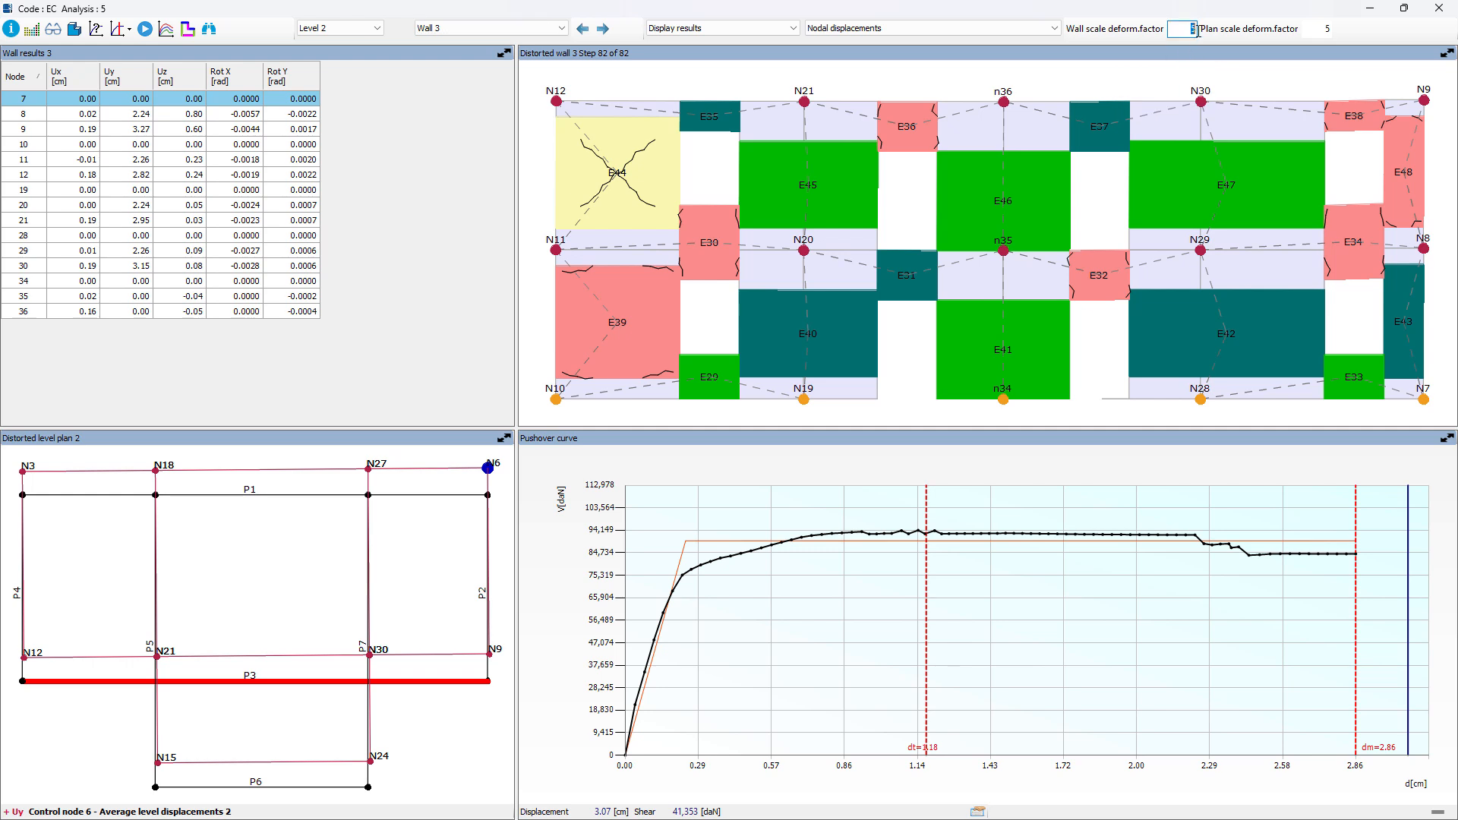
text(10)
click(1312, 25)
text(10)
click(468, 348)
Step: Check the available result types, switch the table back to Analysis and return to the model's main plan
click(817, 28)
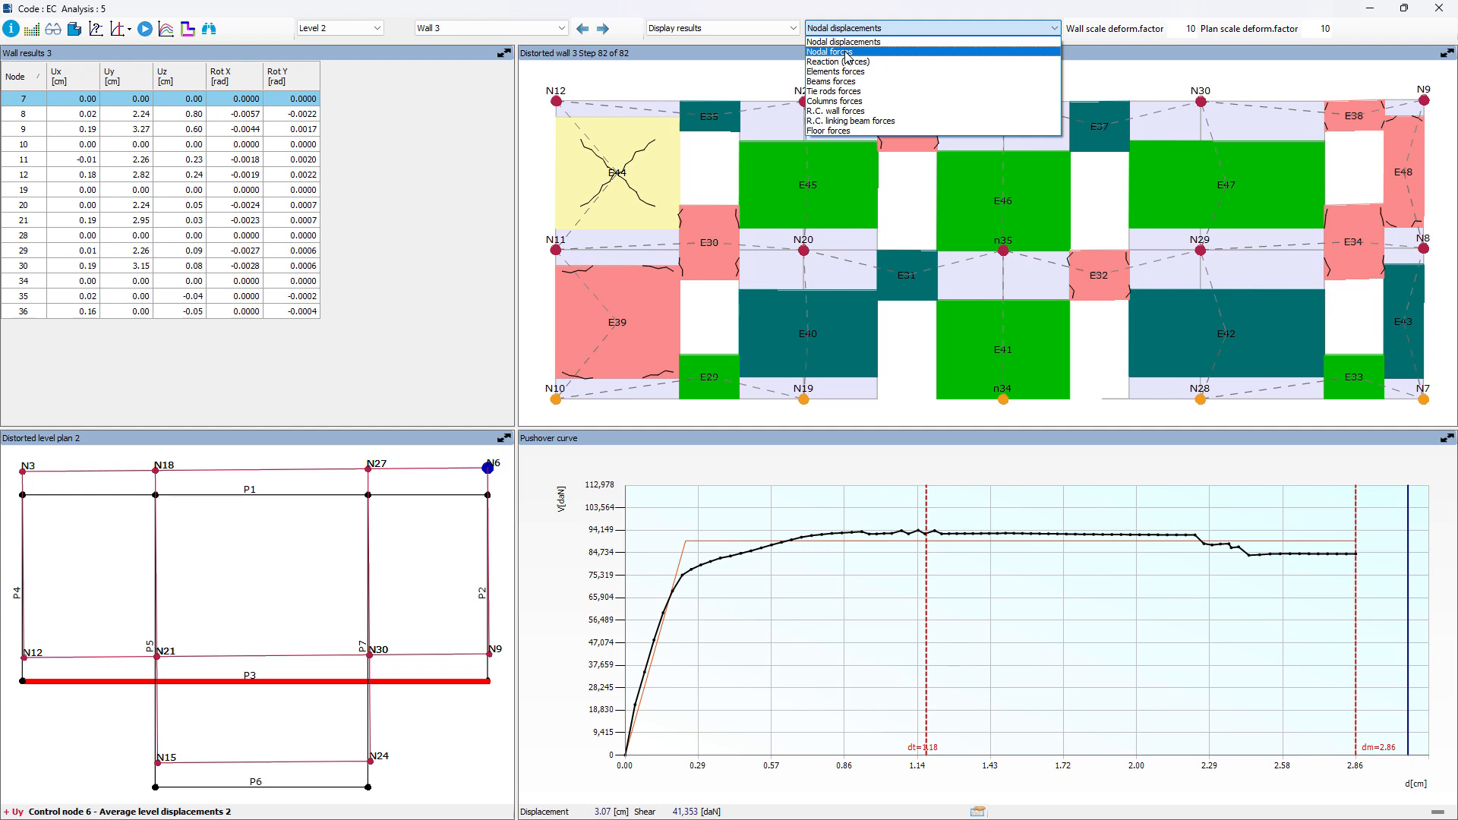
click(725, 37)
click(725, 31)
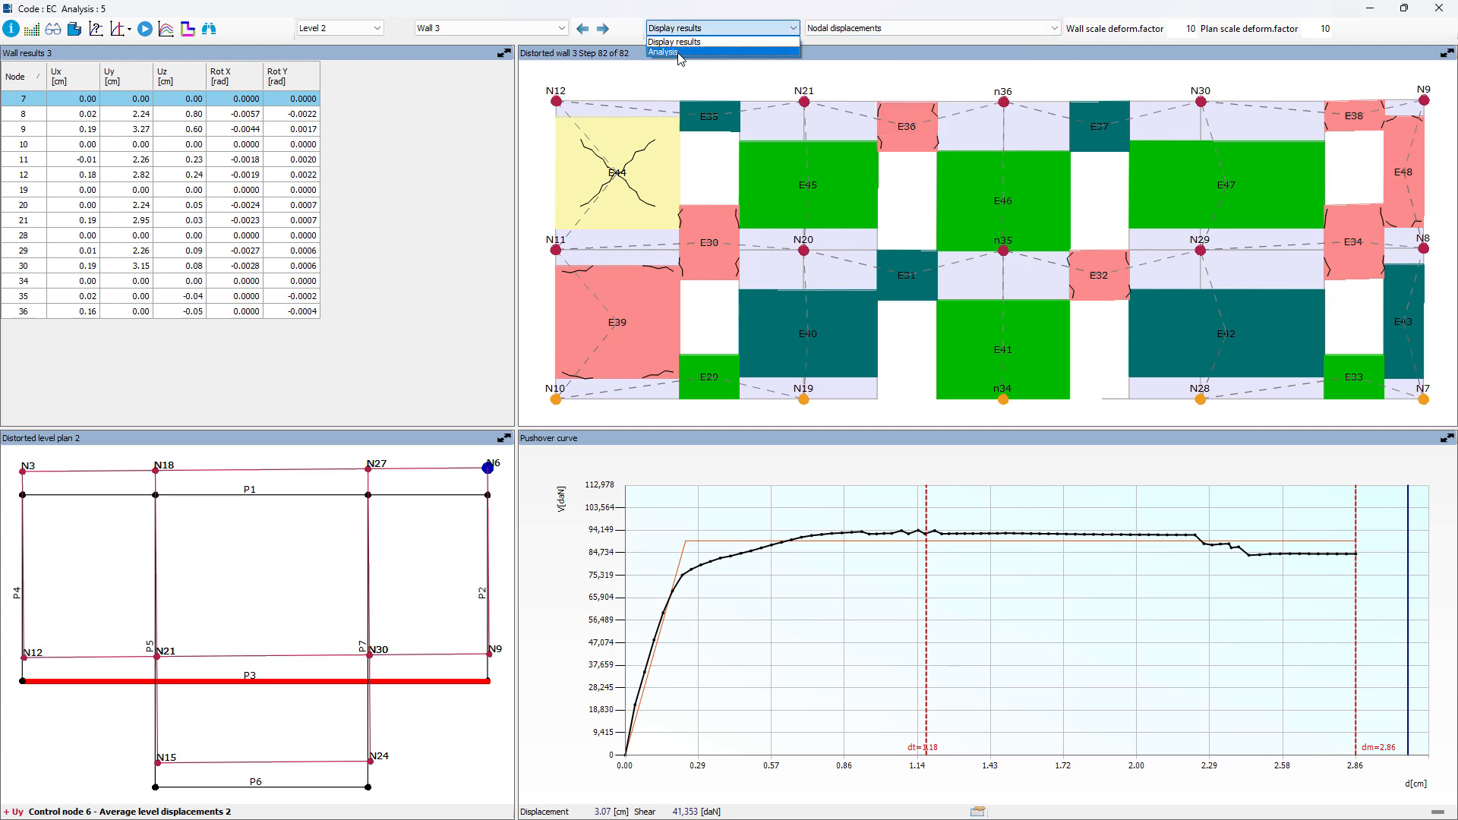
click(682, 52)
click(40, 775)
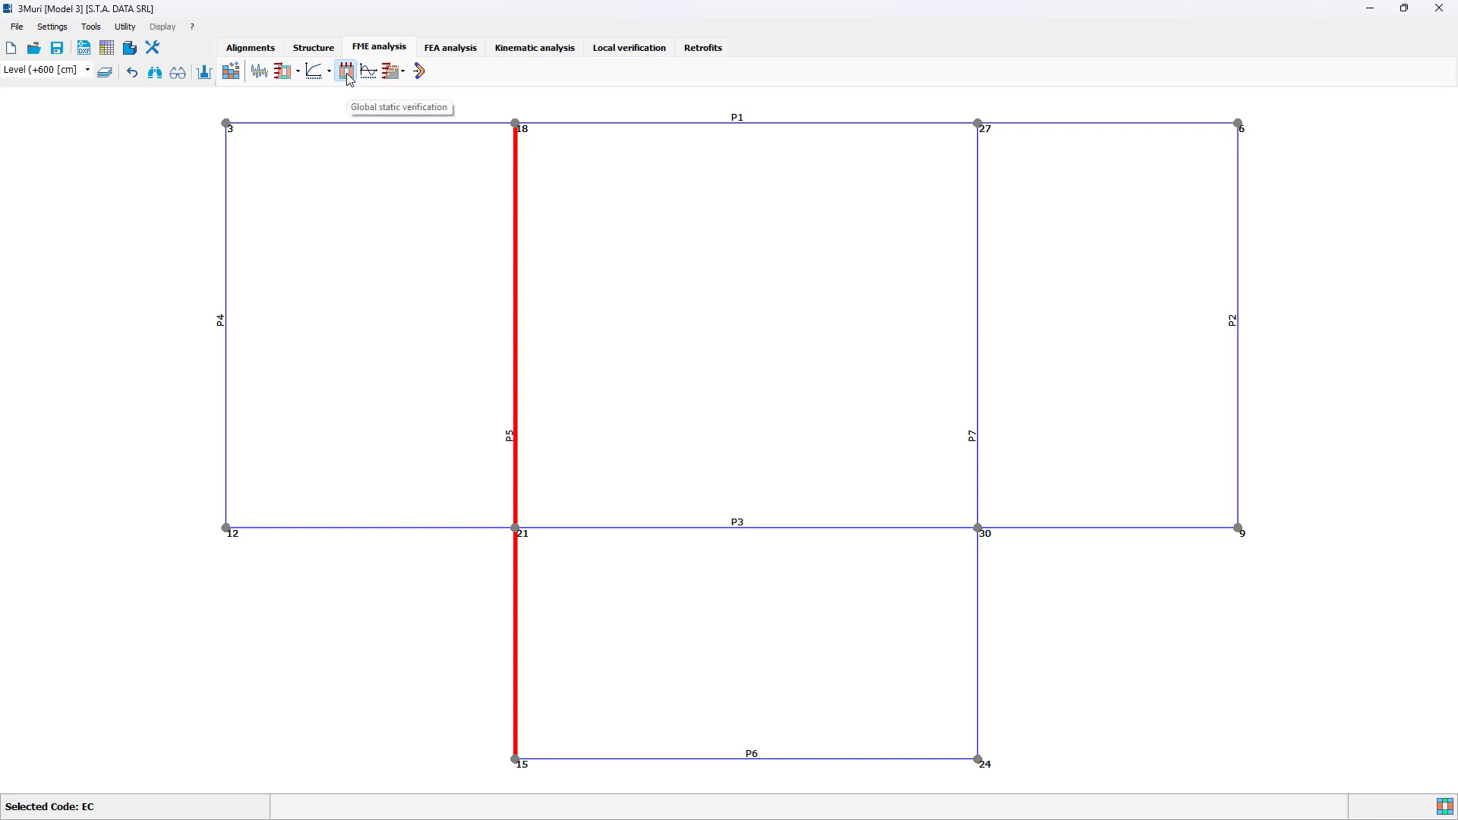
Step: Compute the global static verification and select pier 18 of wall 1 in its results
click(346, 71)
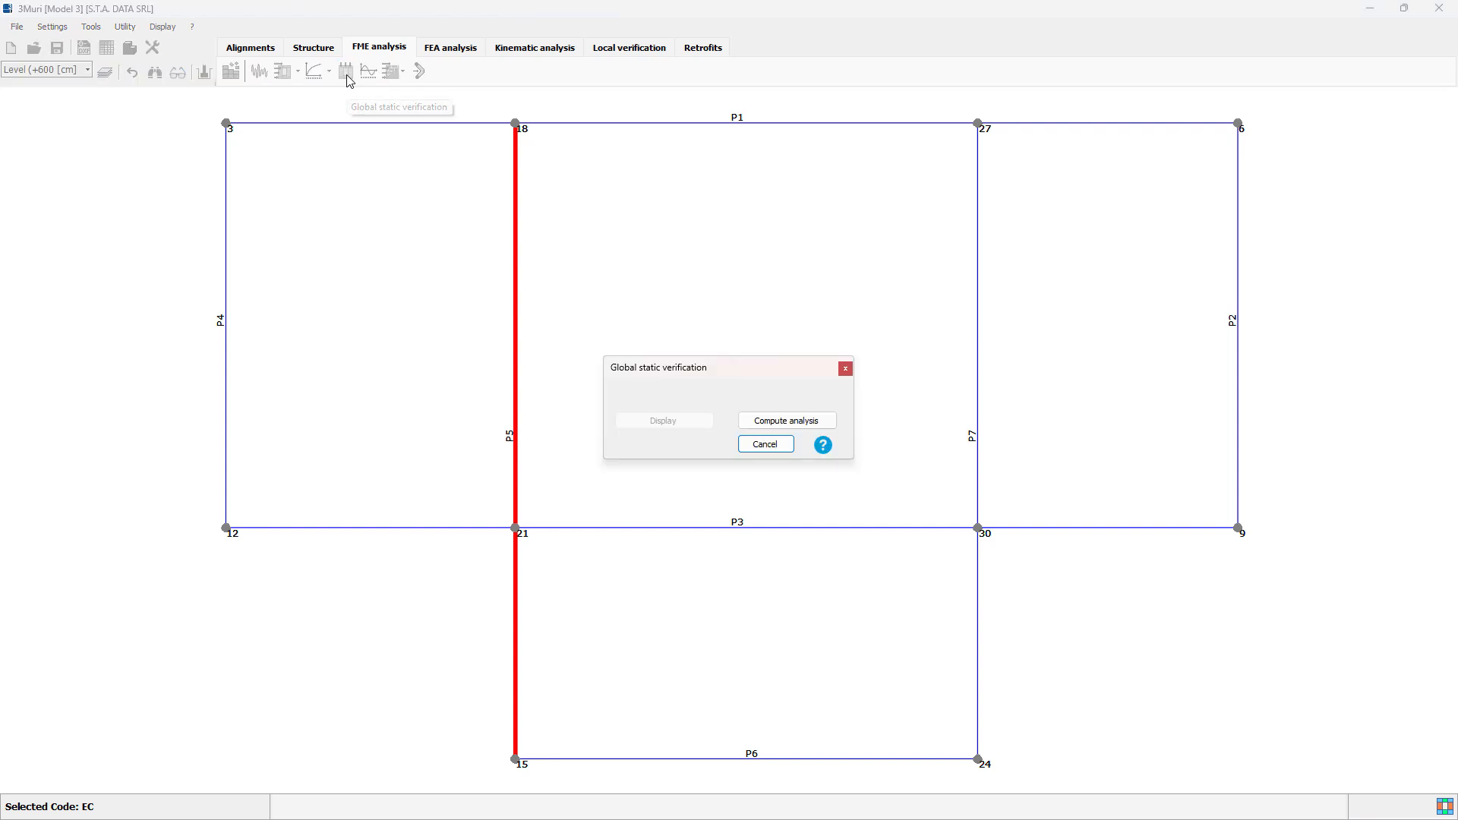
click(783, 423)
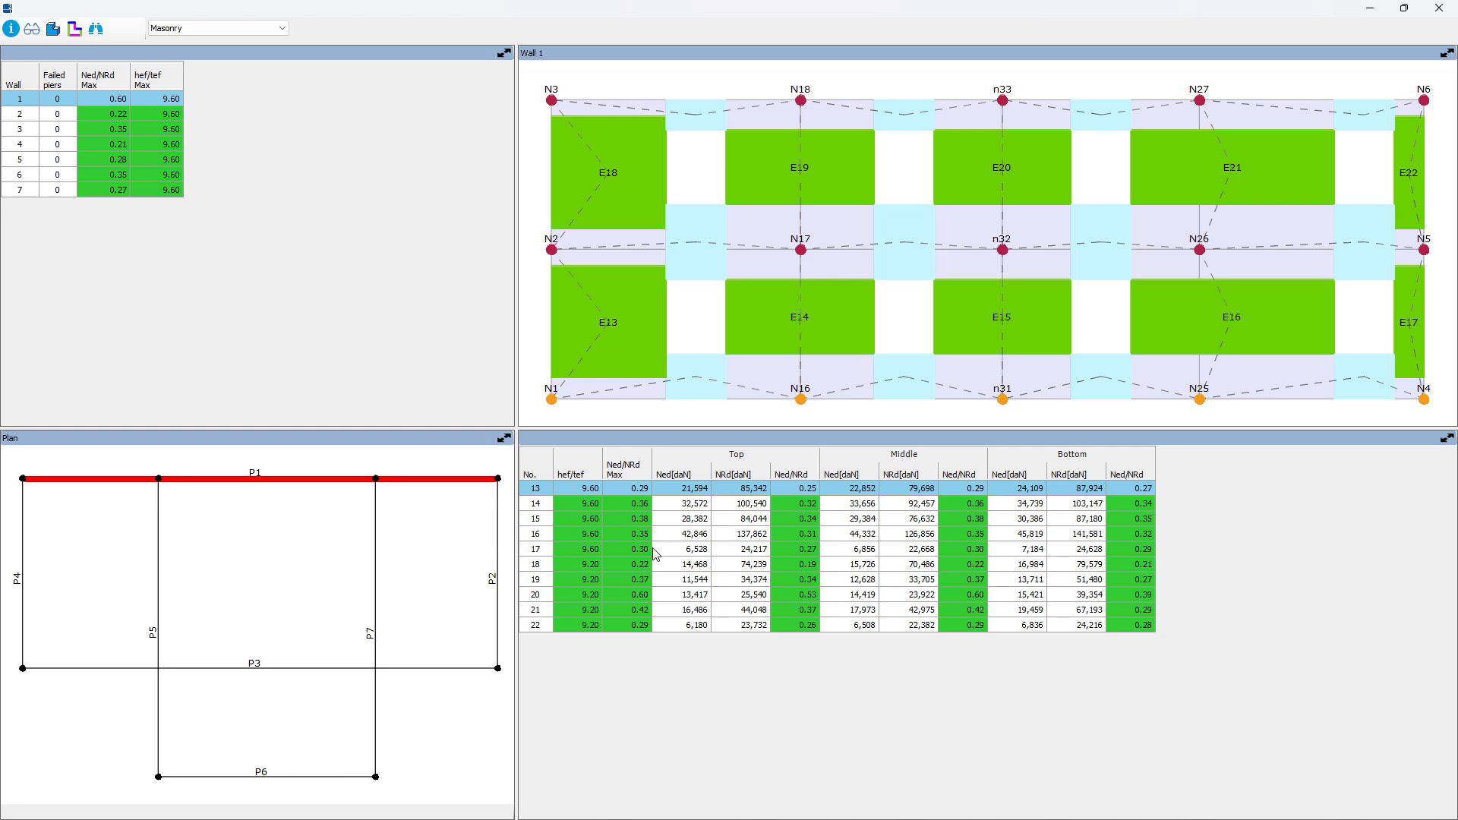
click(624, 563)
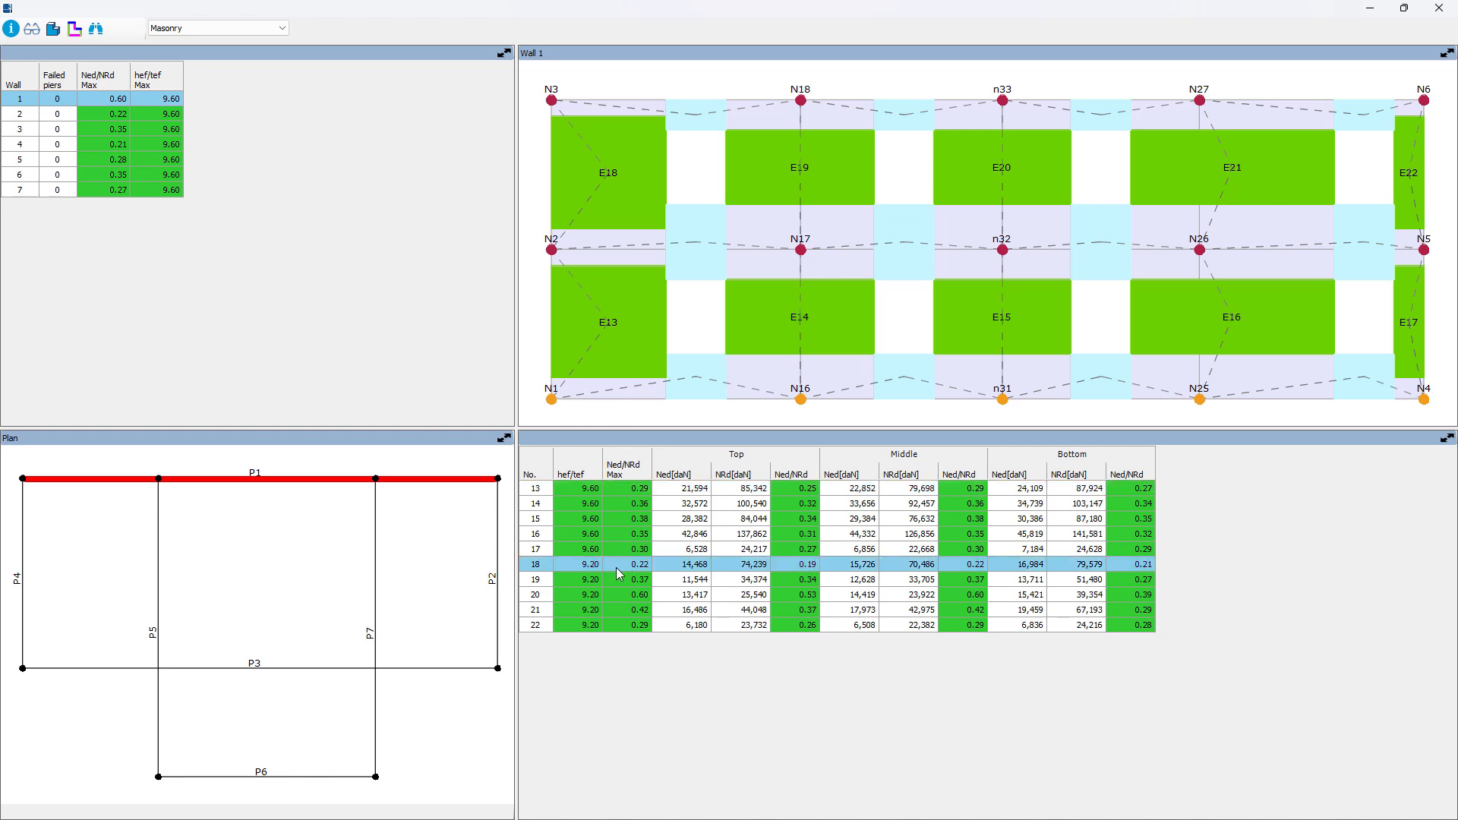
Step: Select pier 44 of wall 3, examine its detailed static verification data and close the details
click(398, 669)
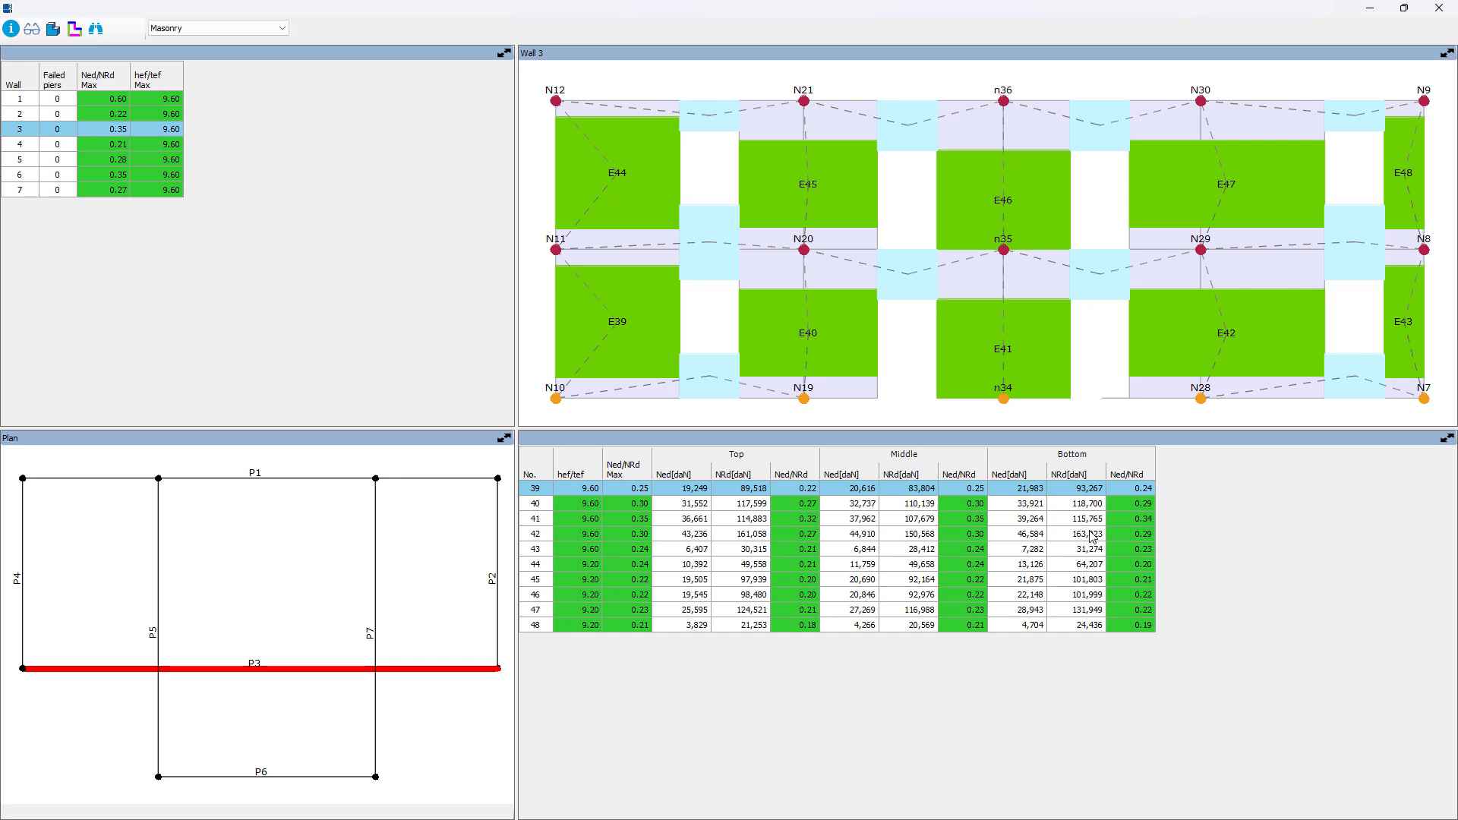
click(978, 563)
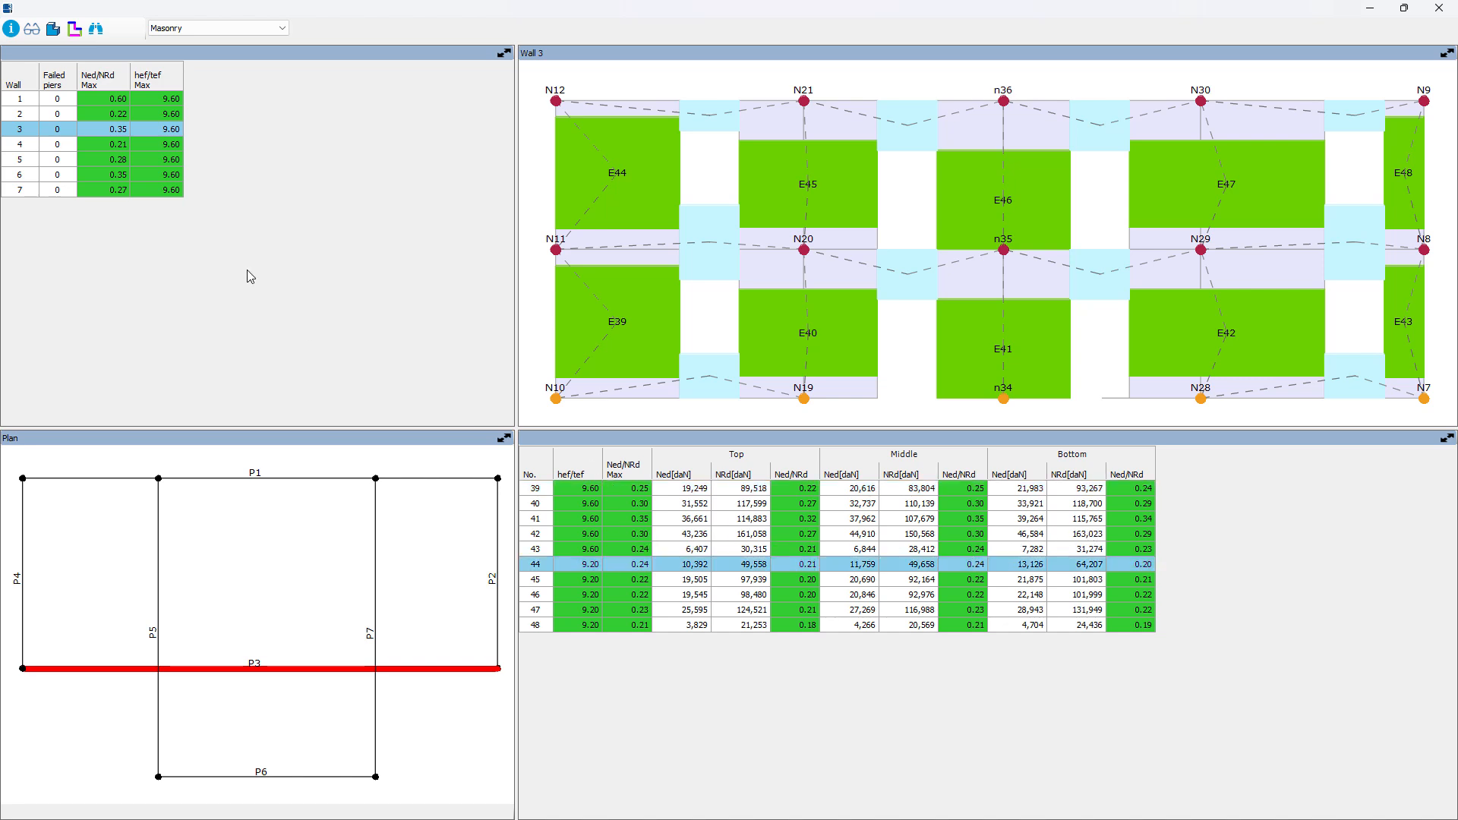
click(11, 30)
drag(0, 263, 754, 339)
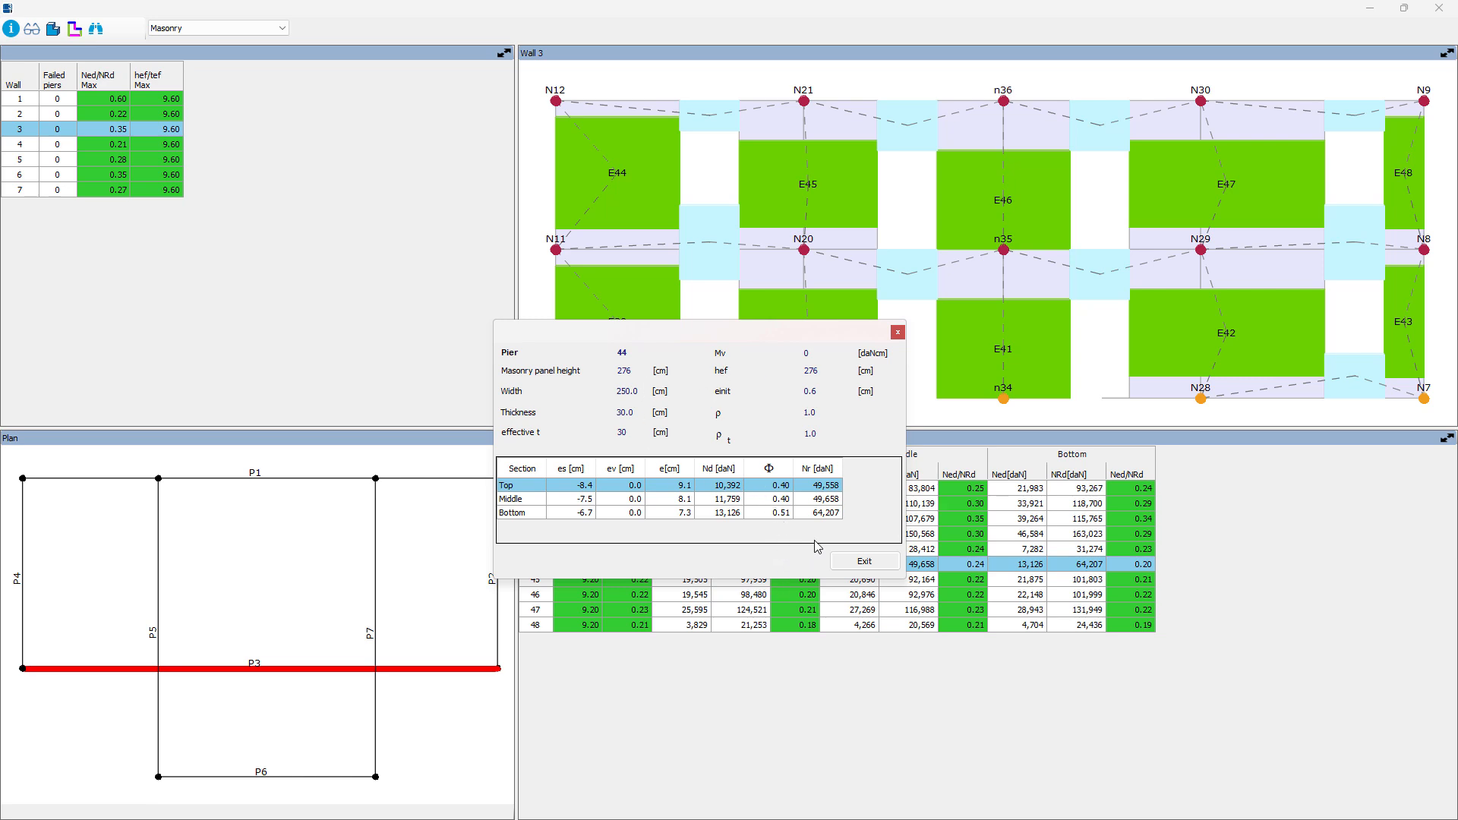
click(854, 562)
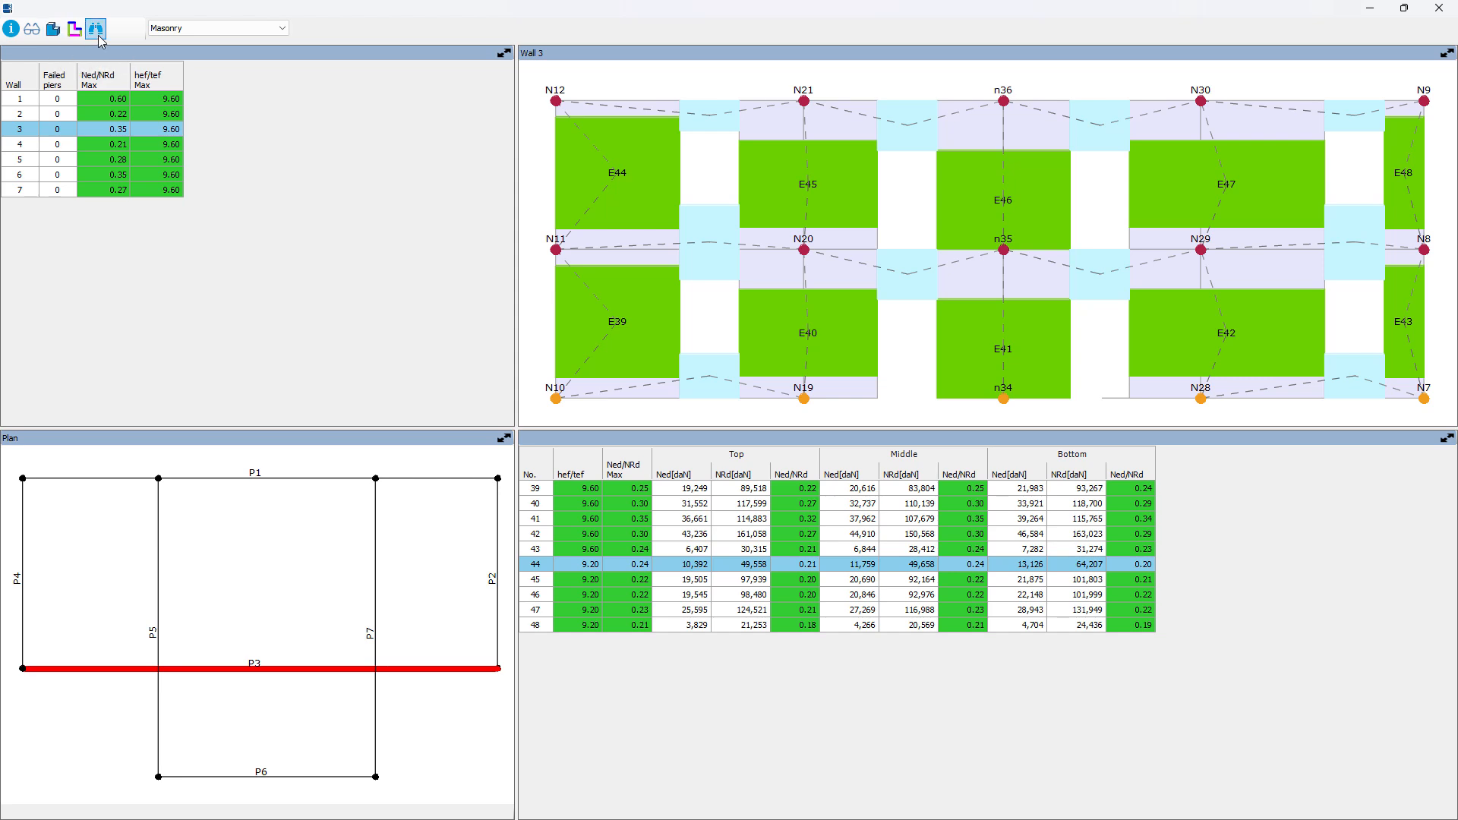
Step: Check the element categories of the static verification, keep Masonry and close the results
click(237, 35)
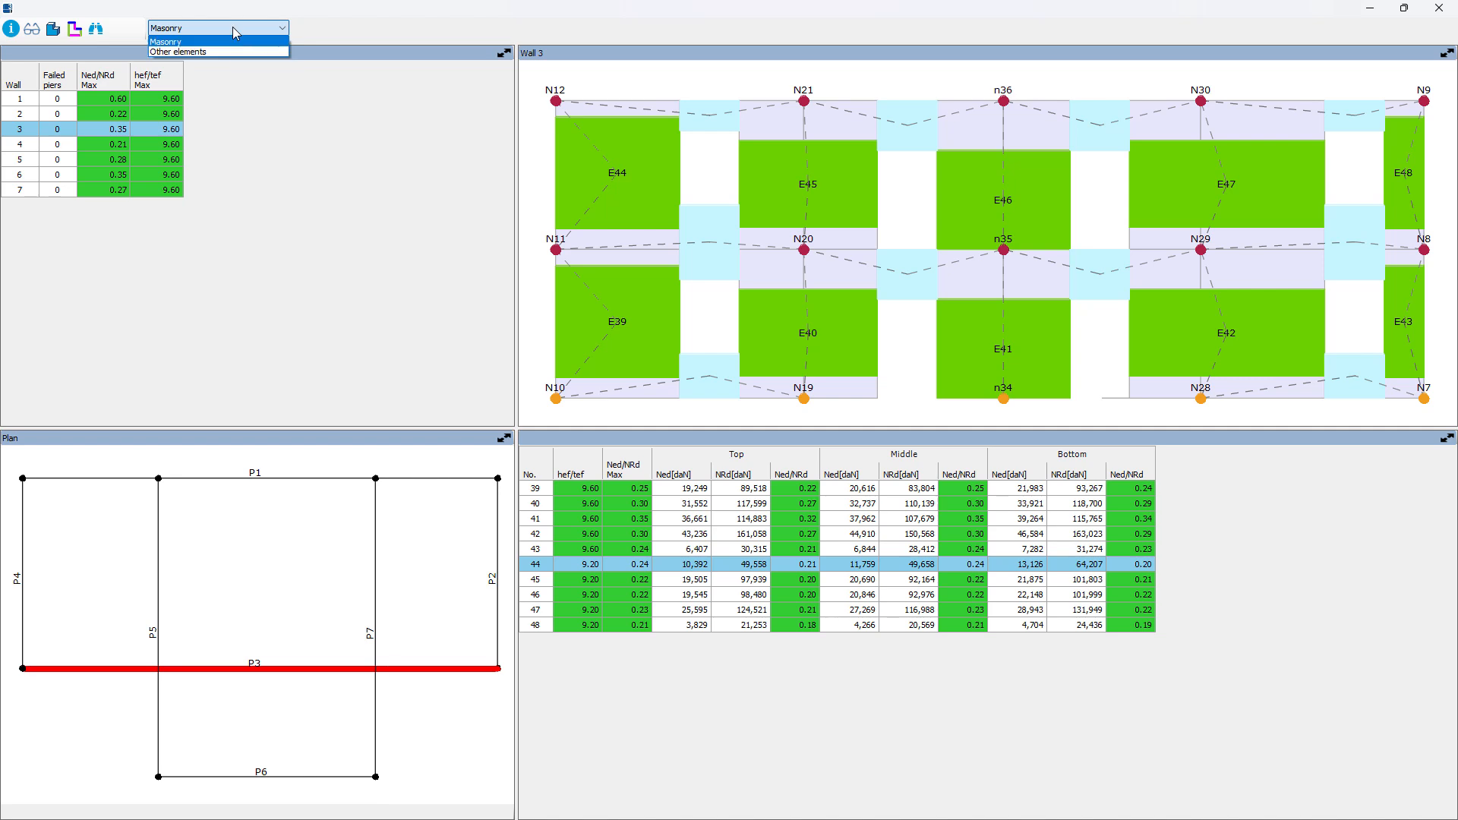
click(234, 29)
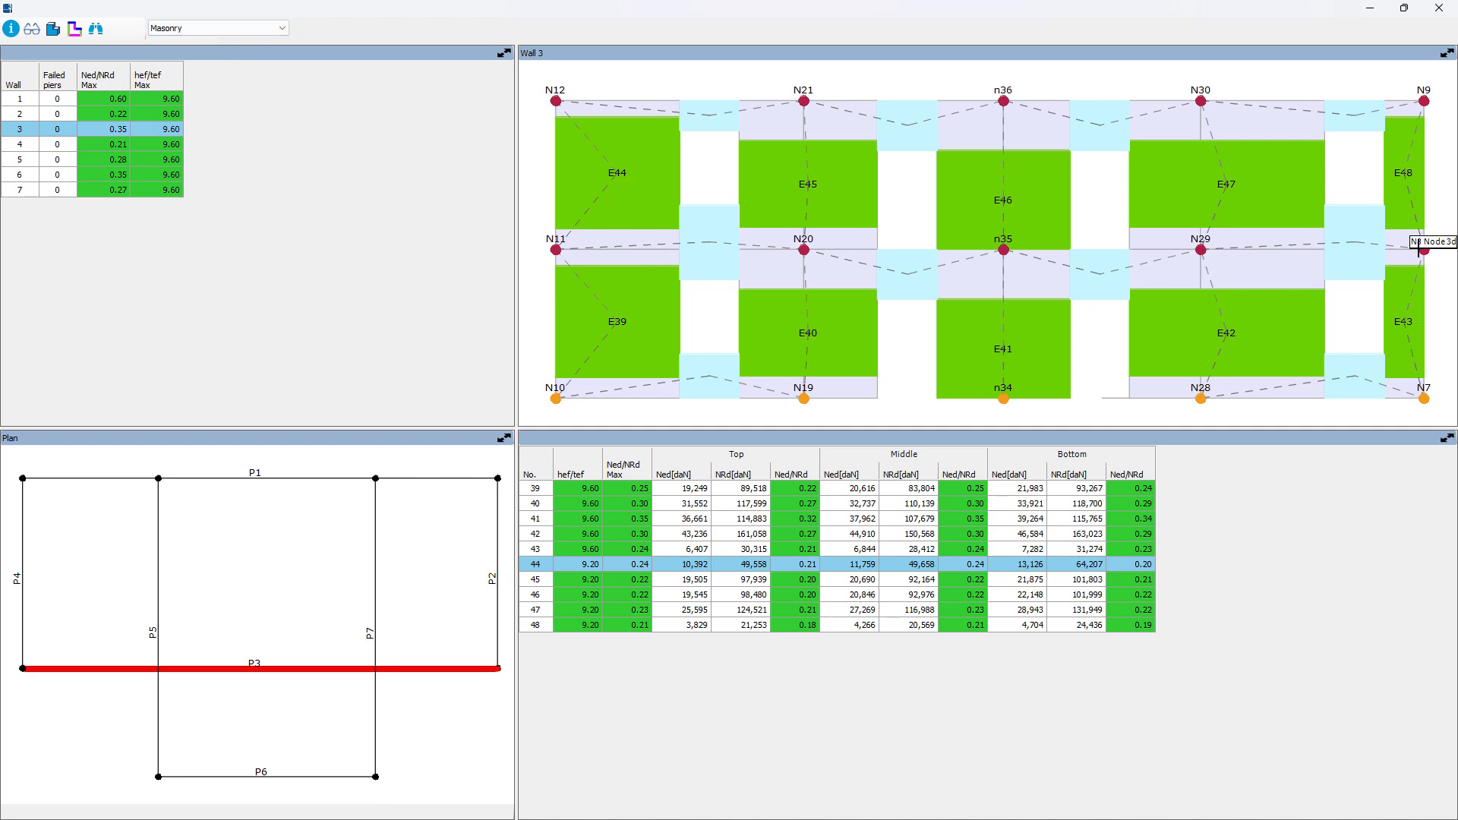
mouse_move(1063, 341)
mouse_move(866, 219)
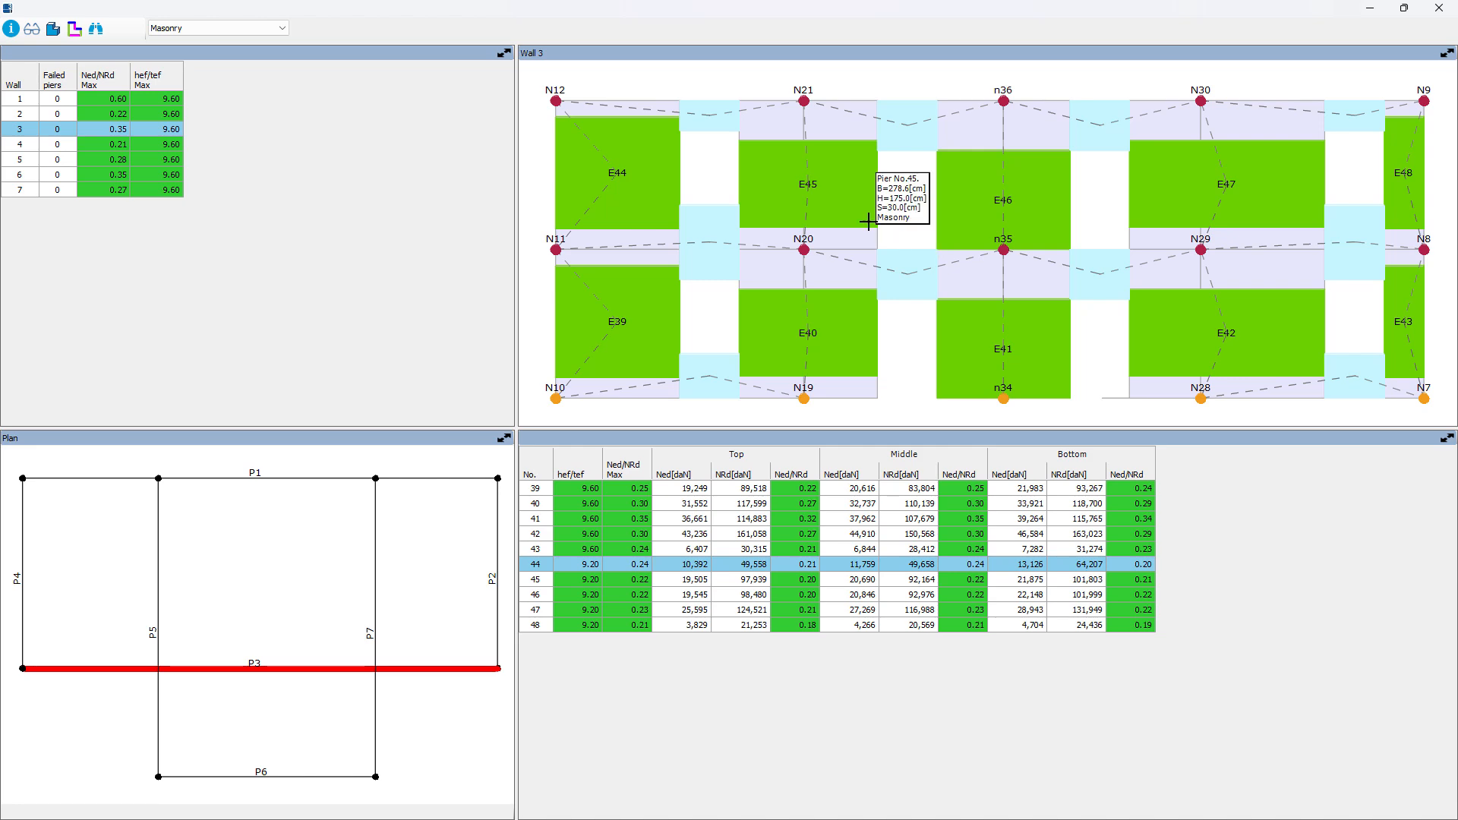
click(1439, 8)
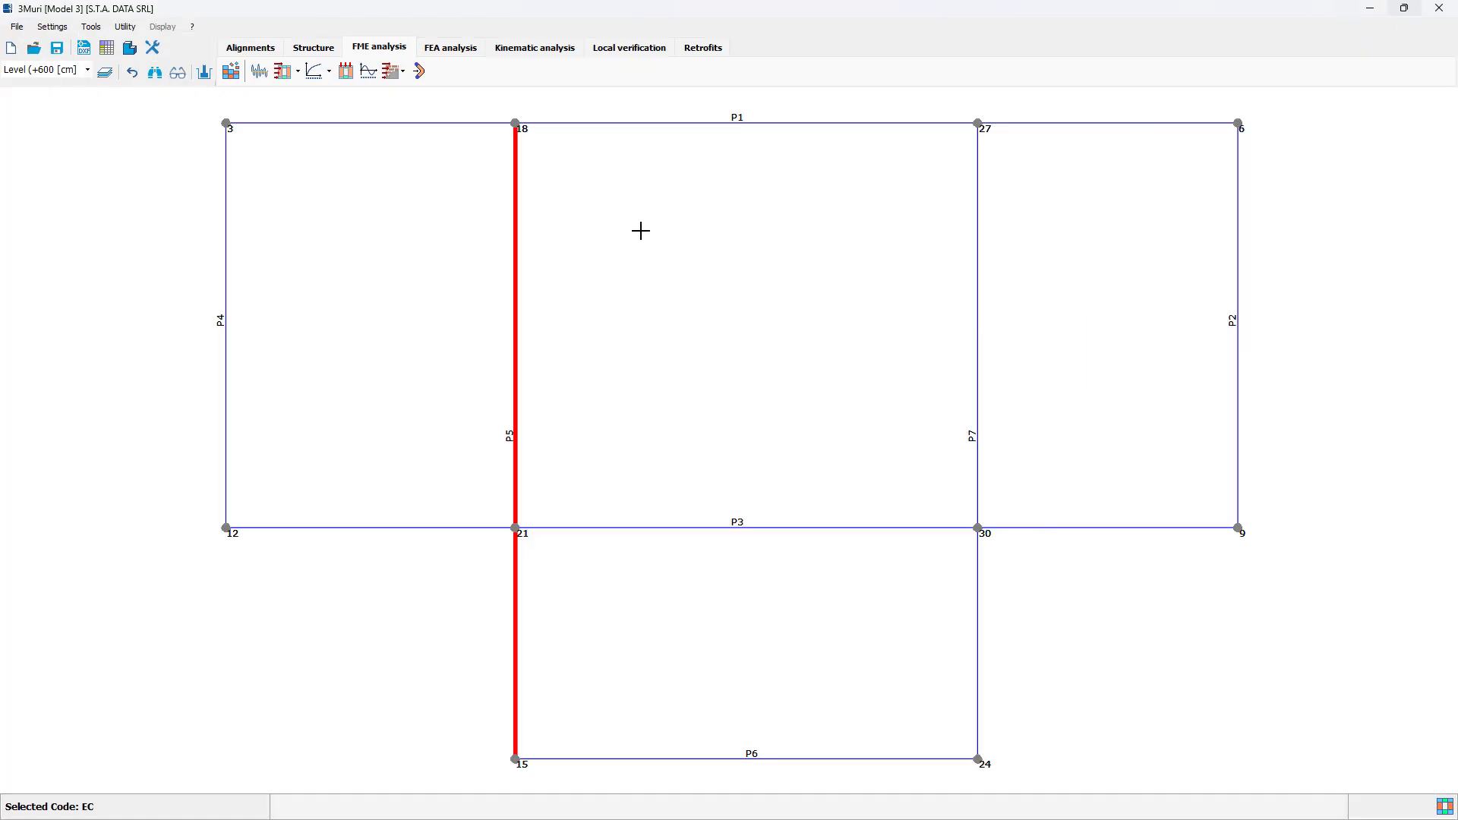
Step: Compute a modal analysis with 20 vibration modes and sort the modes by descending period
click(369, 72)
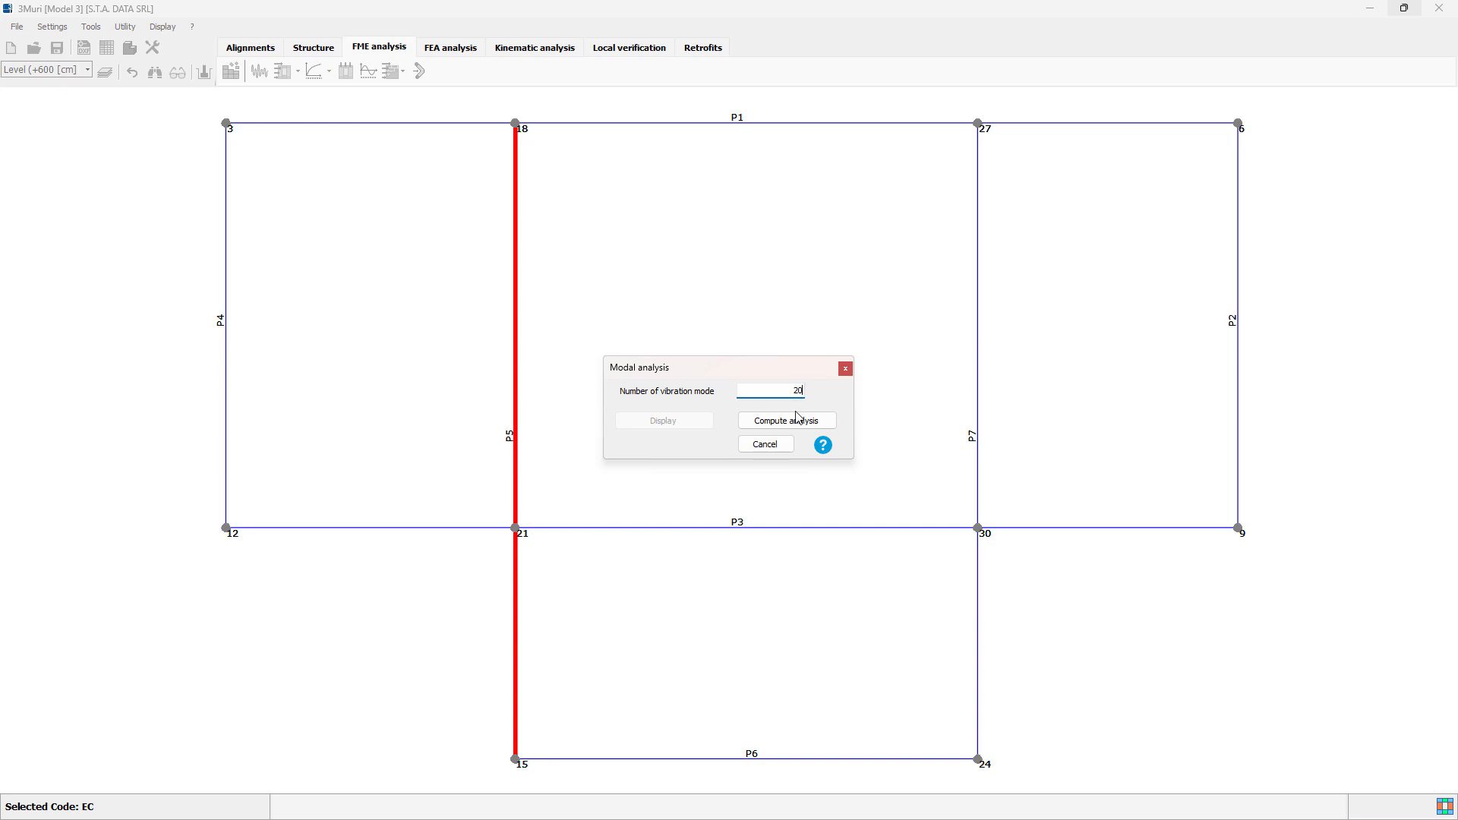
click(797, 420)
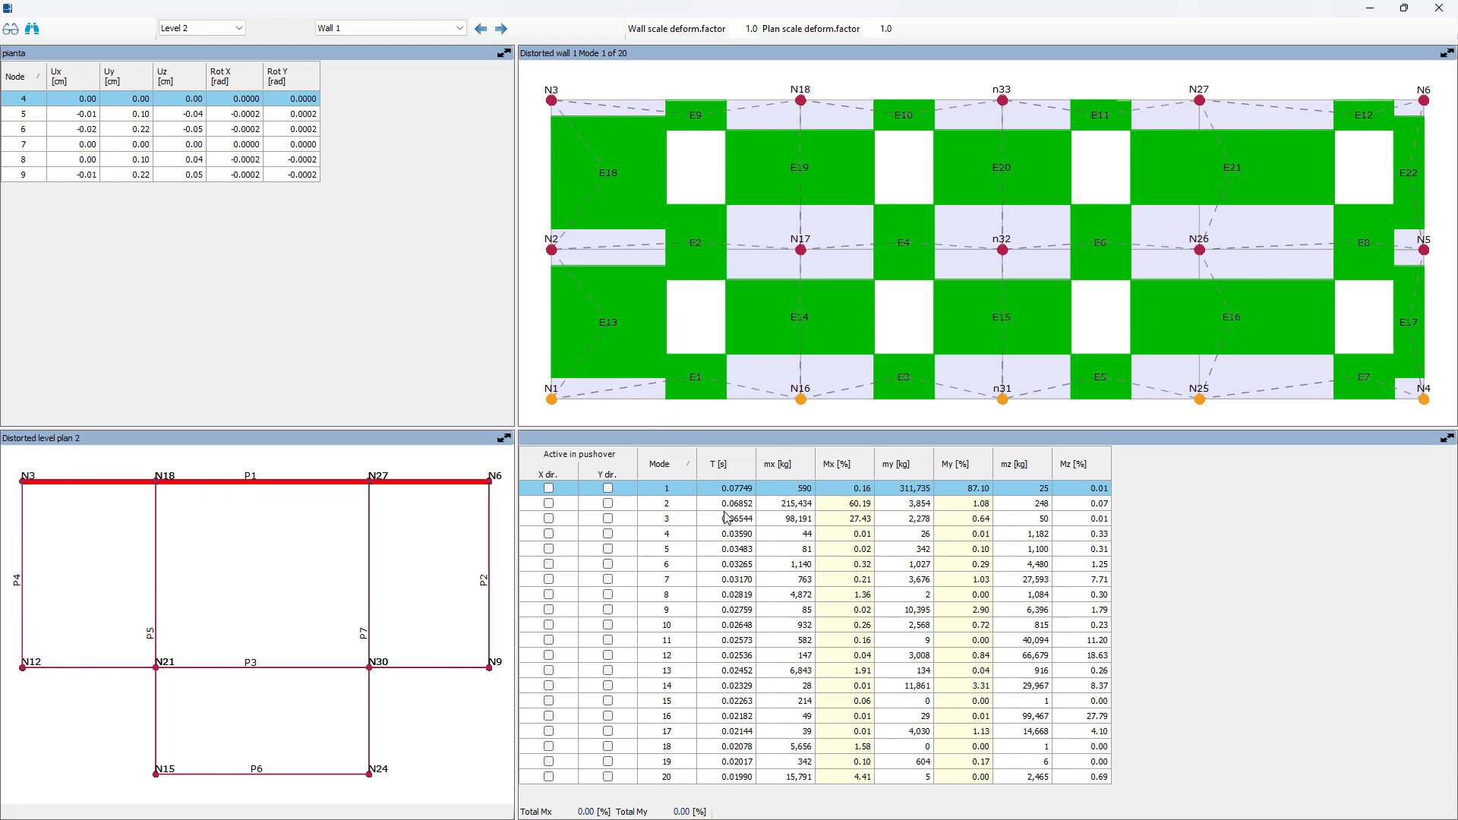
click(747, 464)
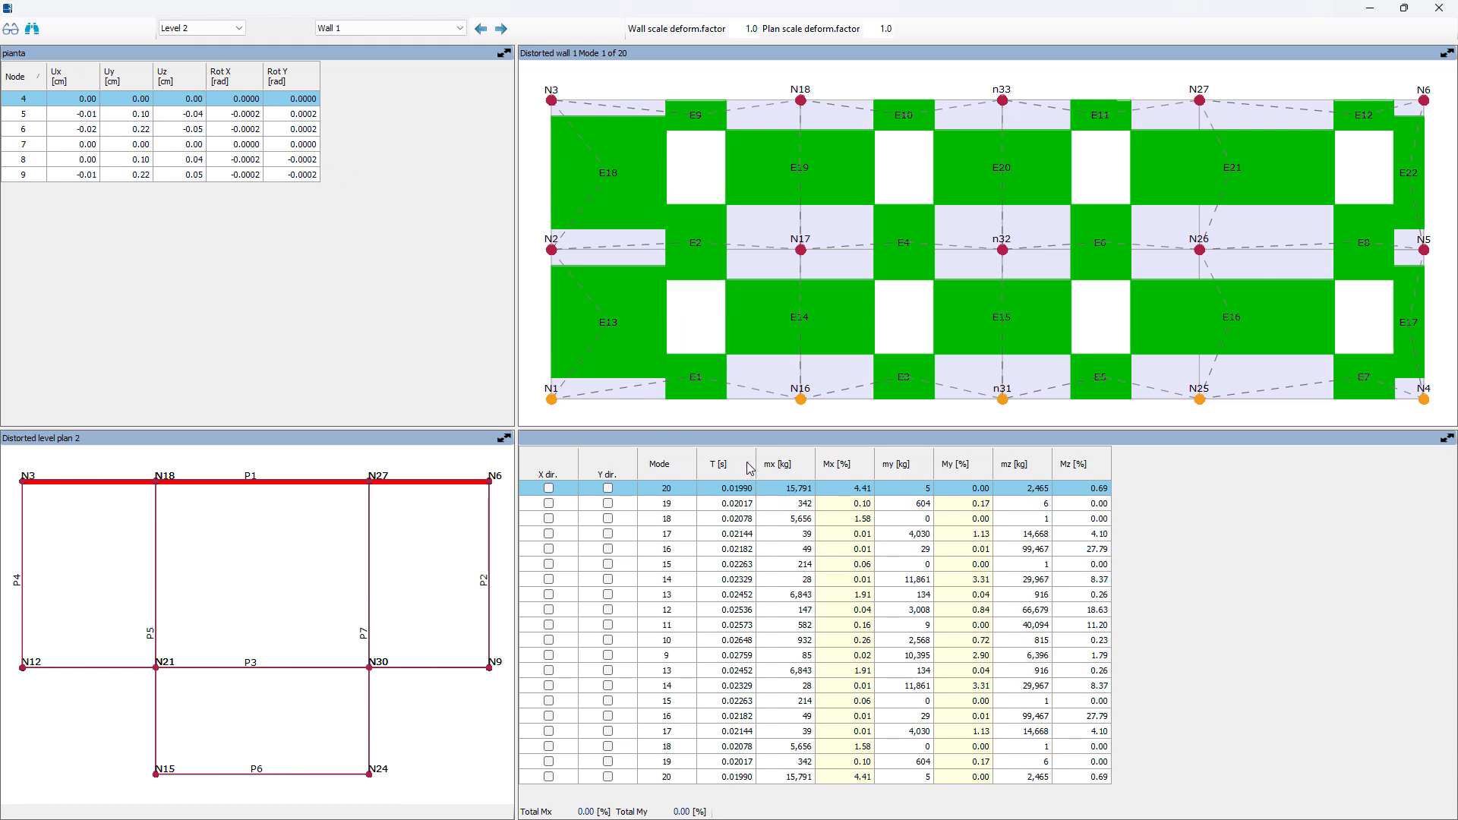
click(748, 463)
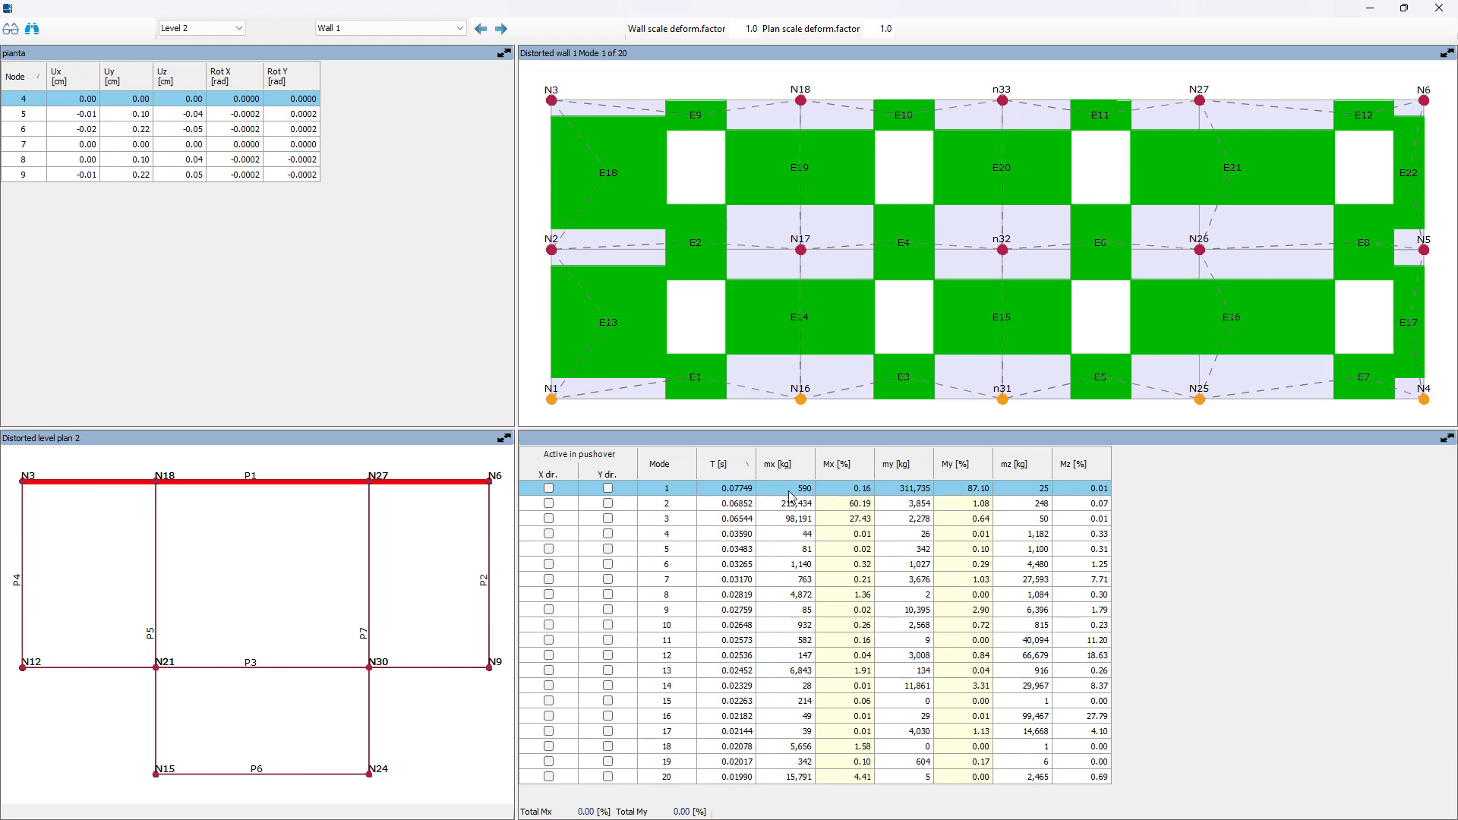
Step: Examine the mode 2 displacements and deformed shape of walls 1 and 3, and close the modal results
click(864, 506)
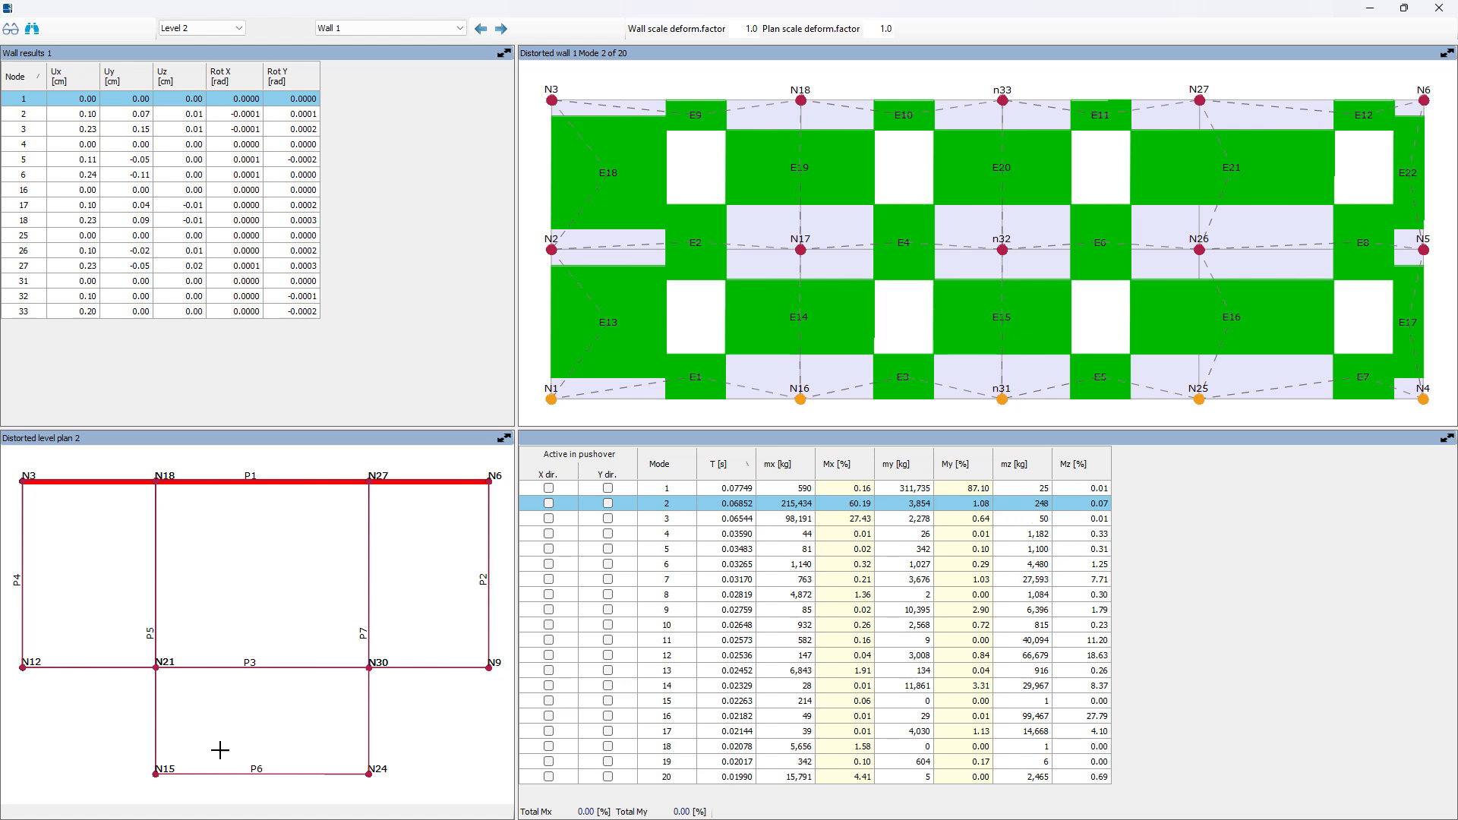
click(314, 667)
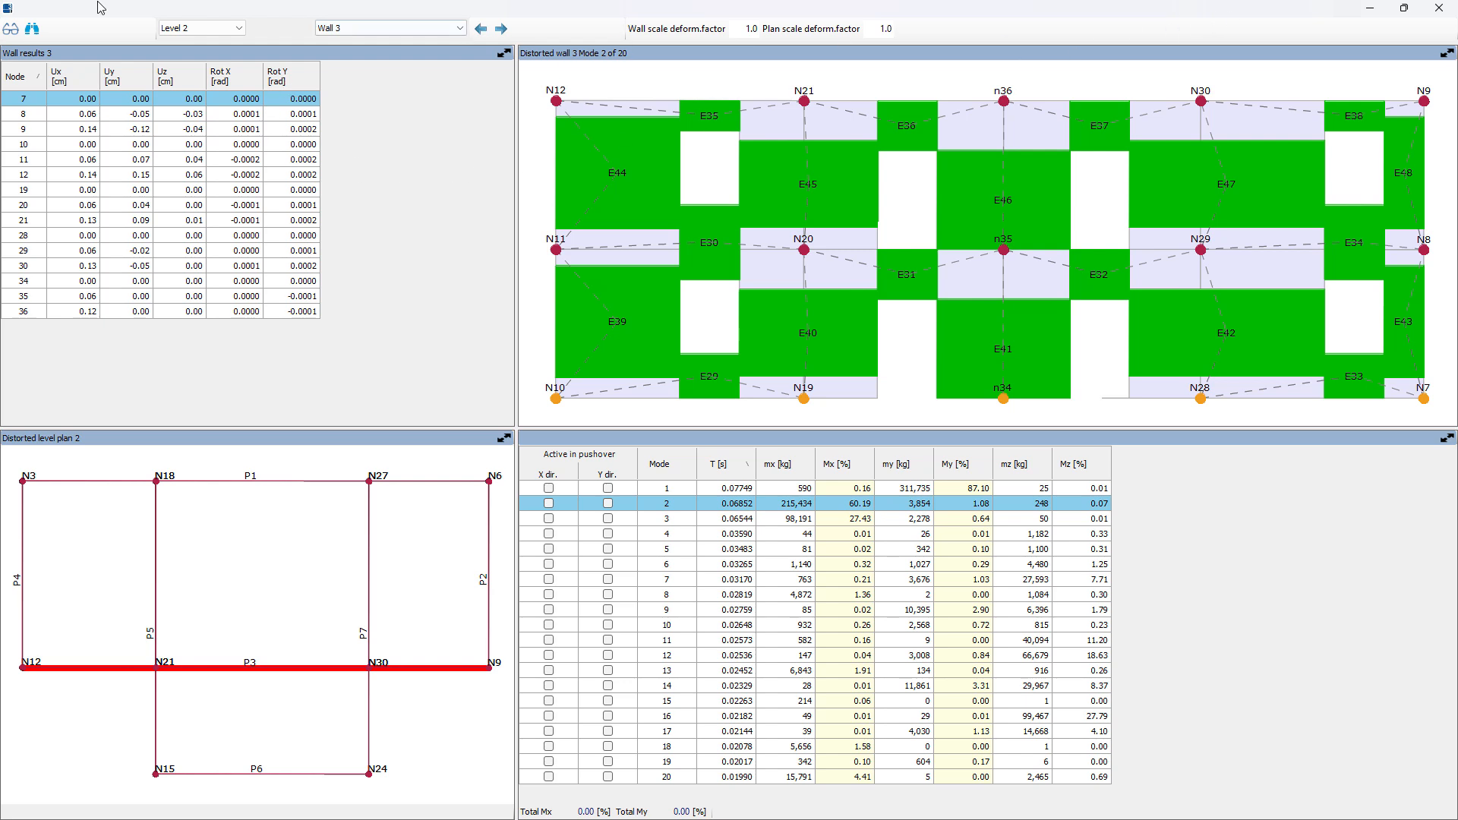
click(1438, 10)
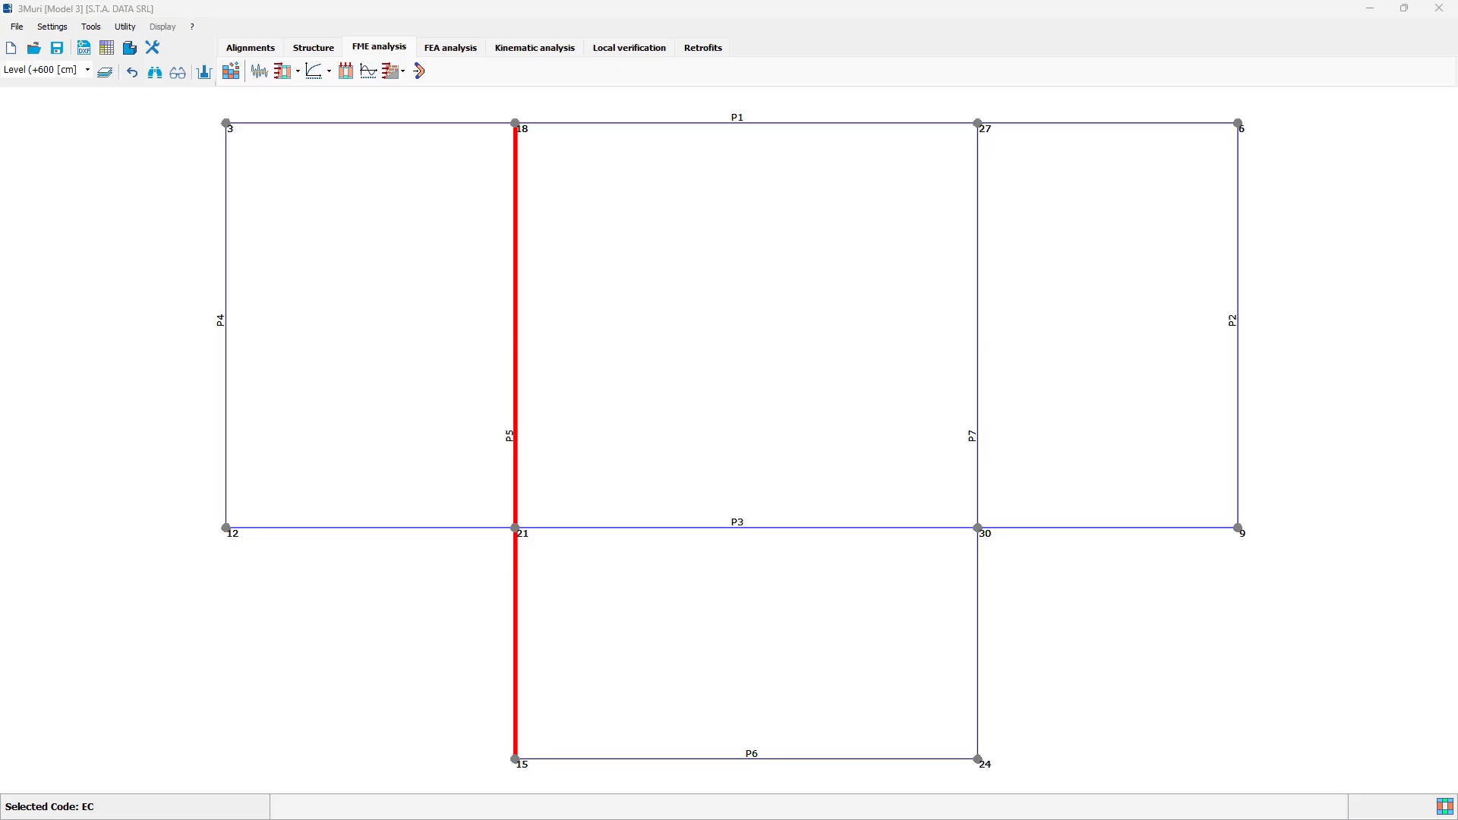
Step: Start a global verification report for the building and agree to save the model
click(23, 29)
click(24, 29)
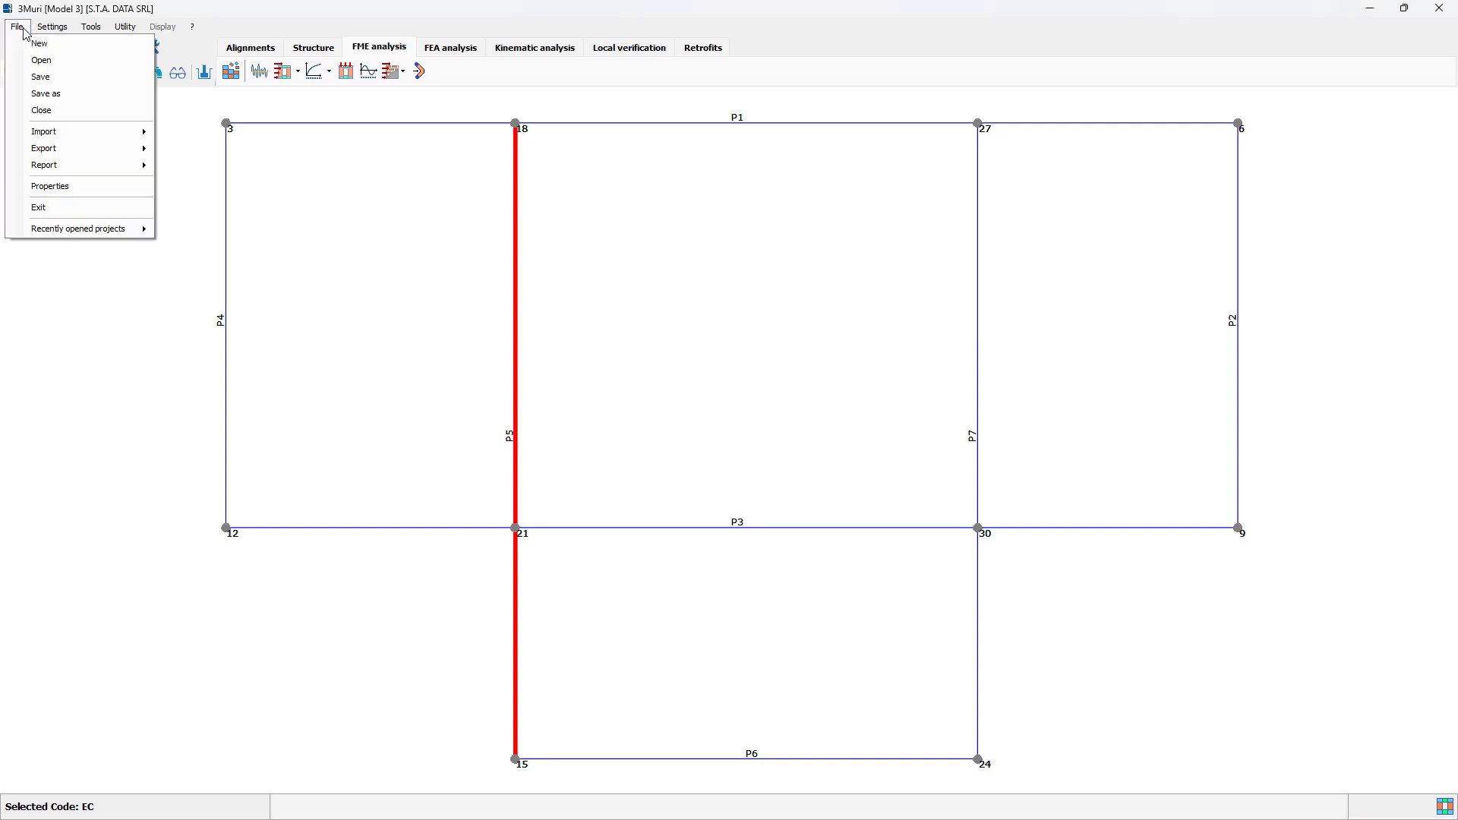
mouse_move(64, 170)
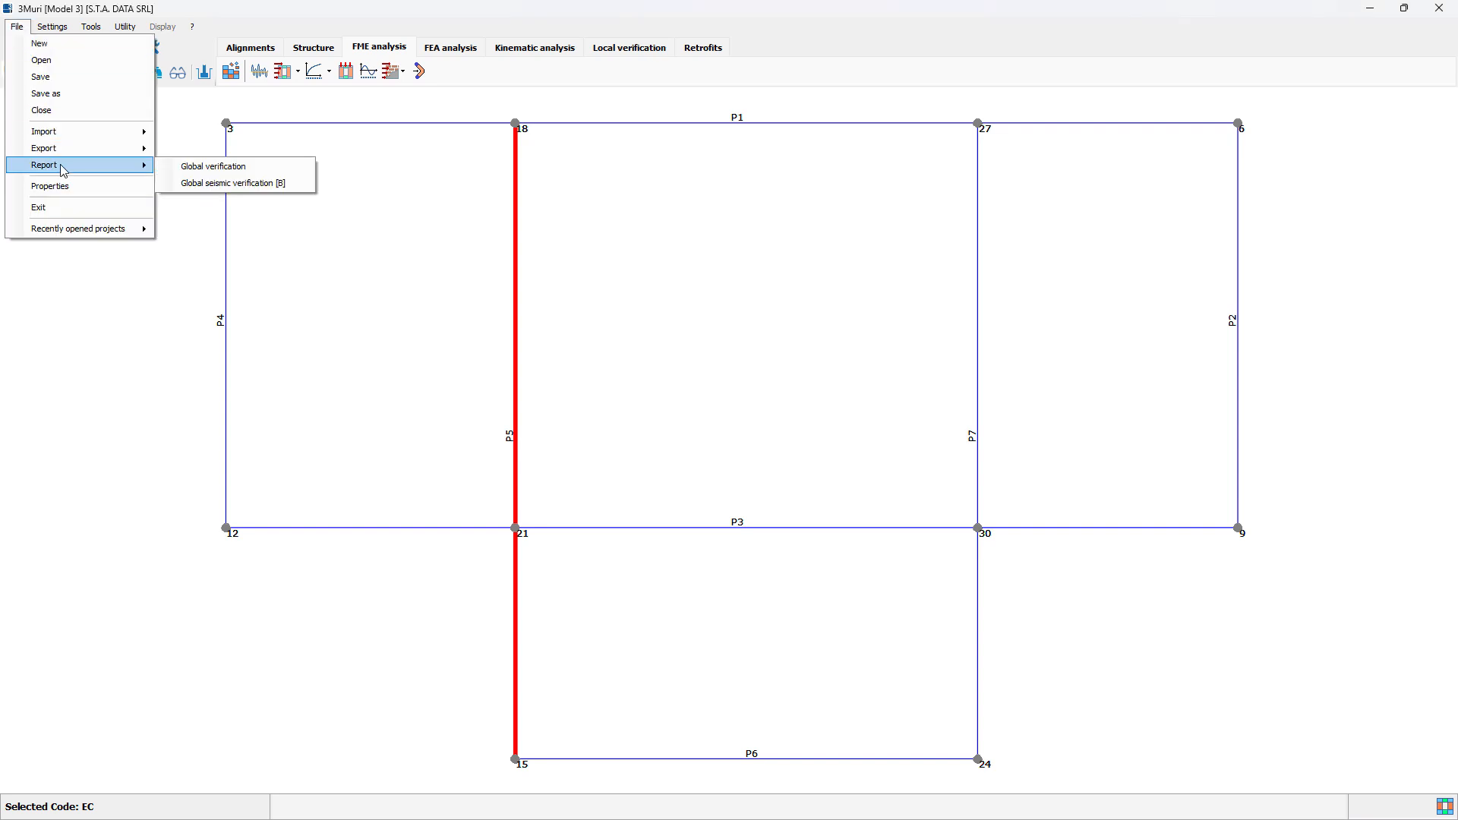
click(235, 167)
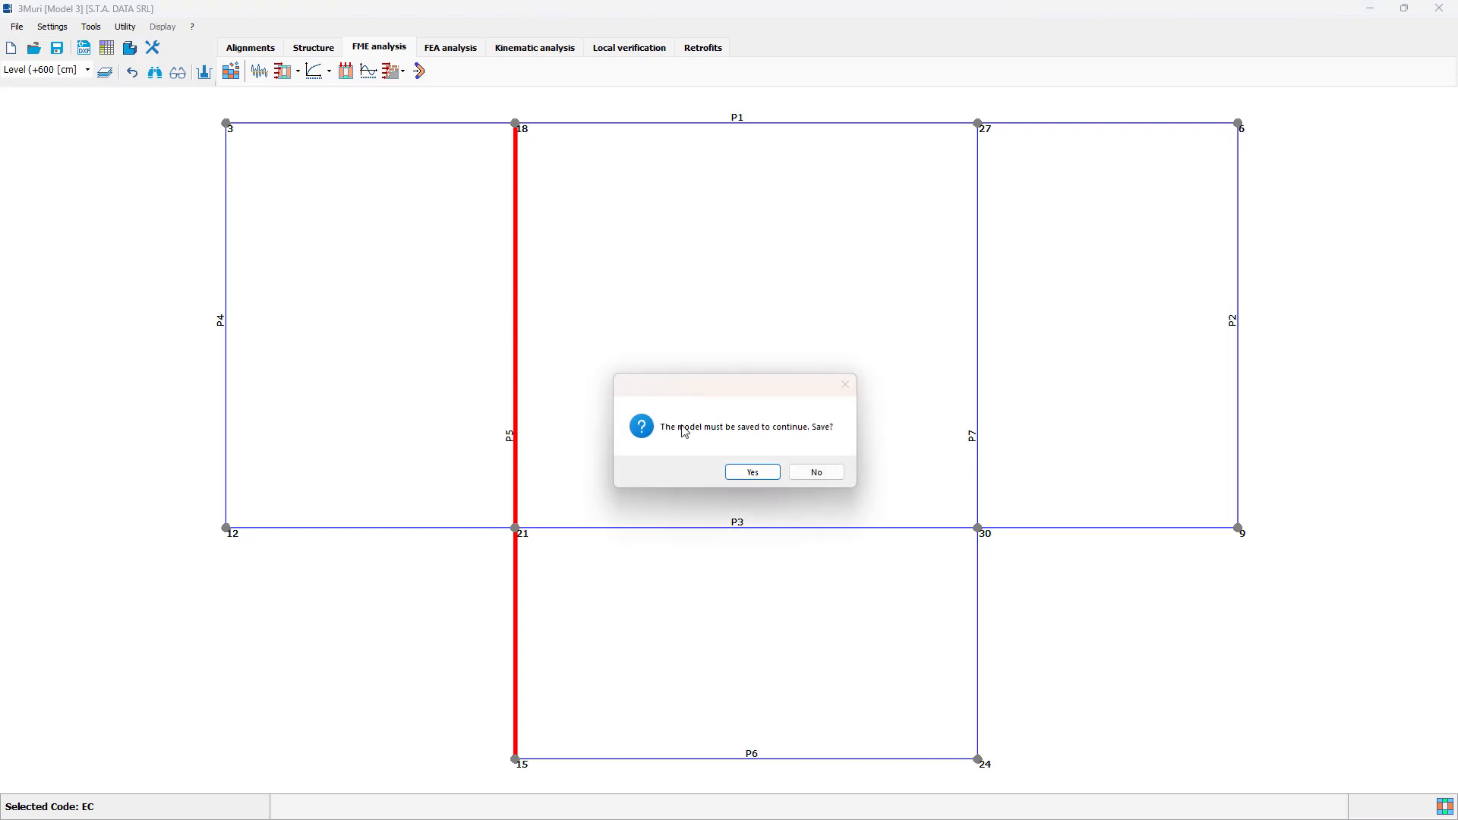
click(752, 474)
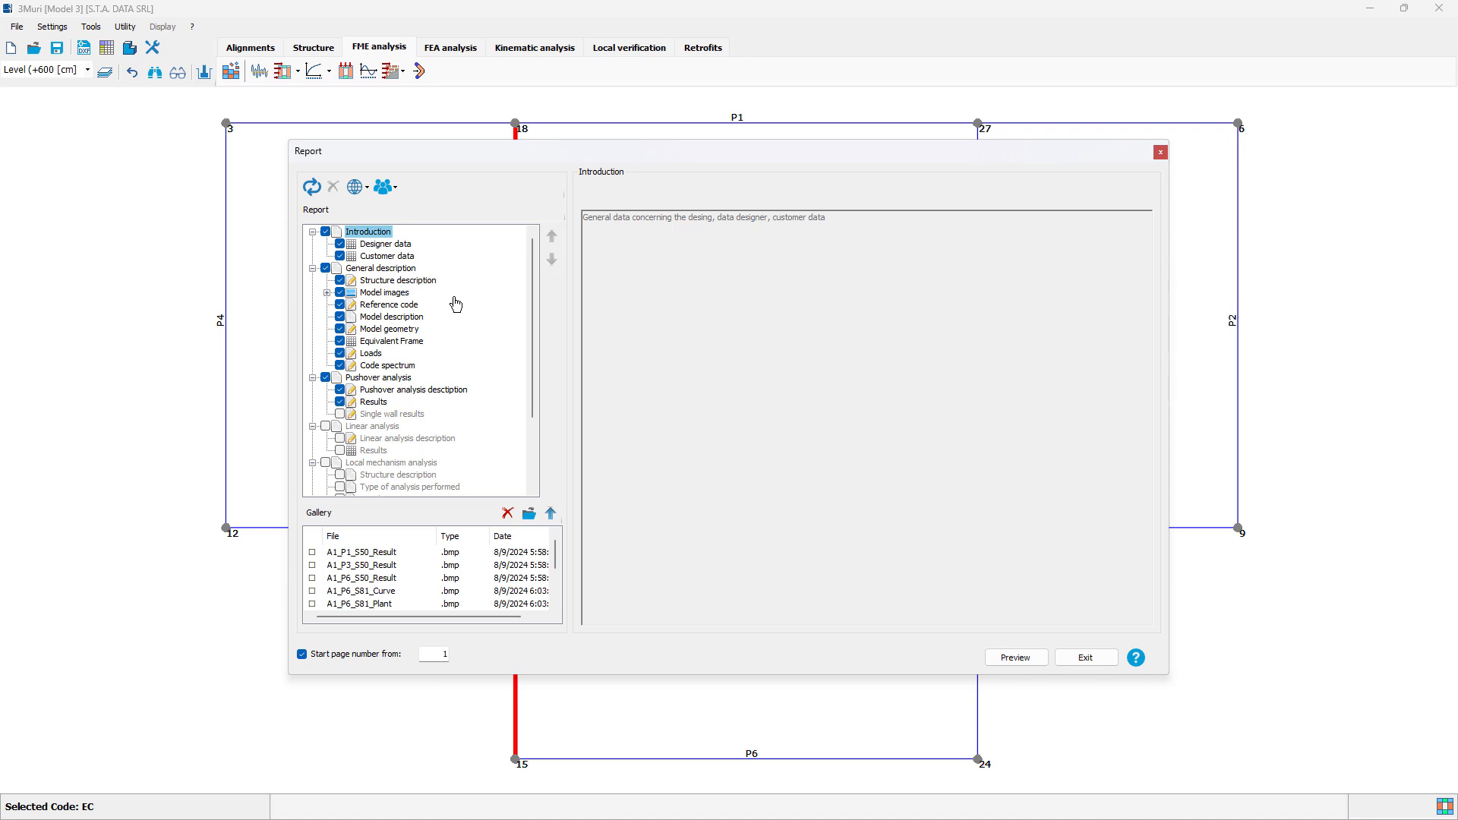
Step: Check the available report languages and keep ENG - English
click(364, 191)
click(364, 191)
click(365, 193)
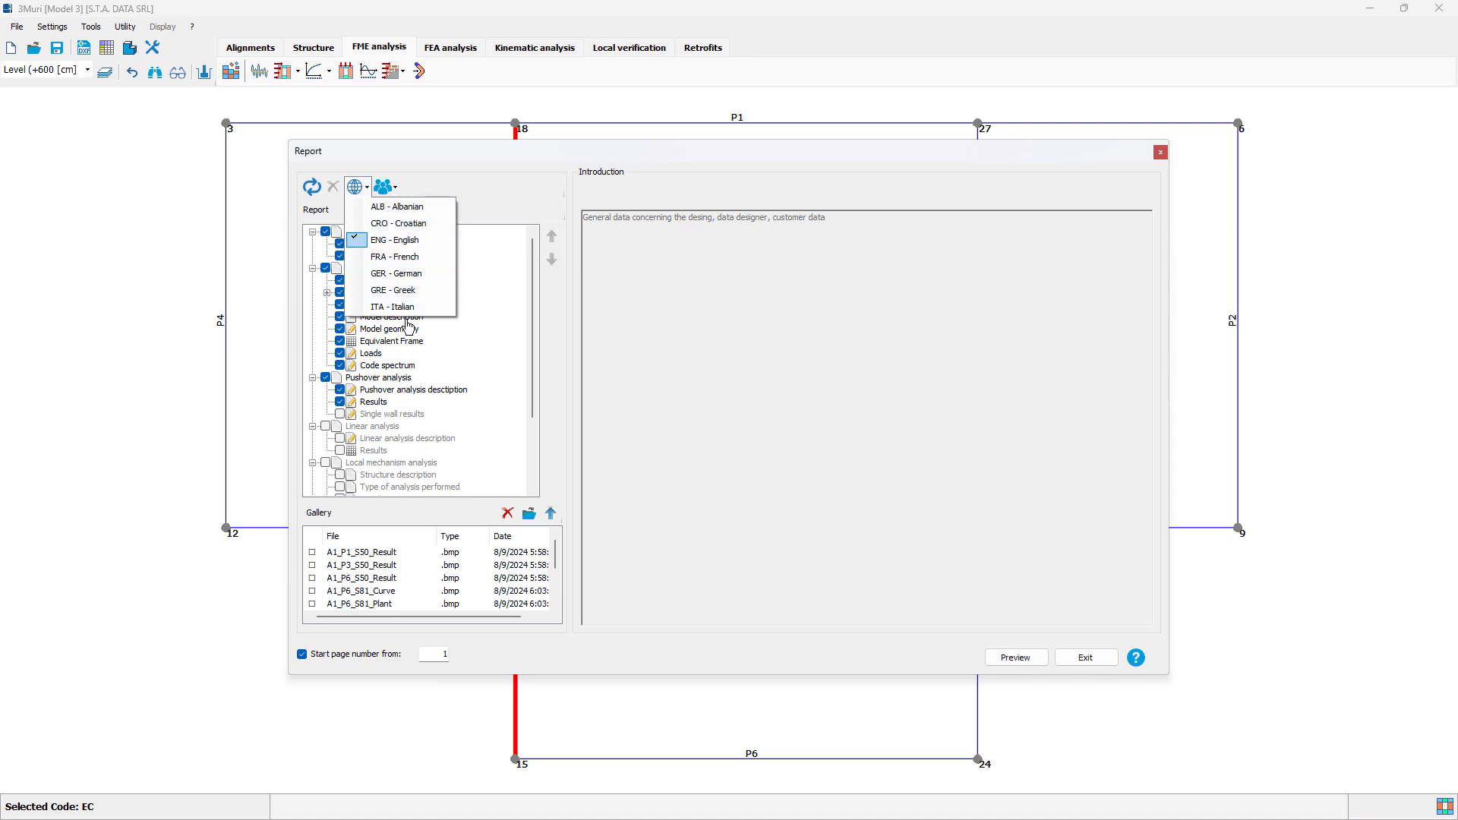
click(498, 203)
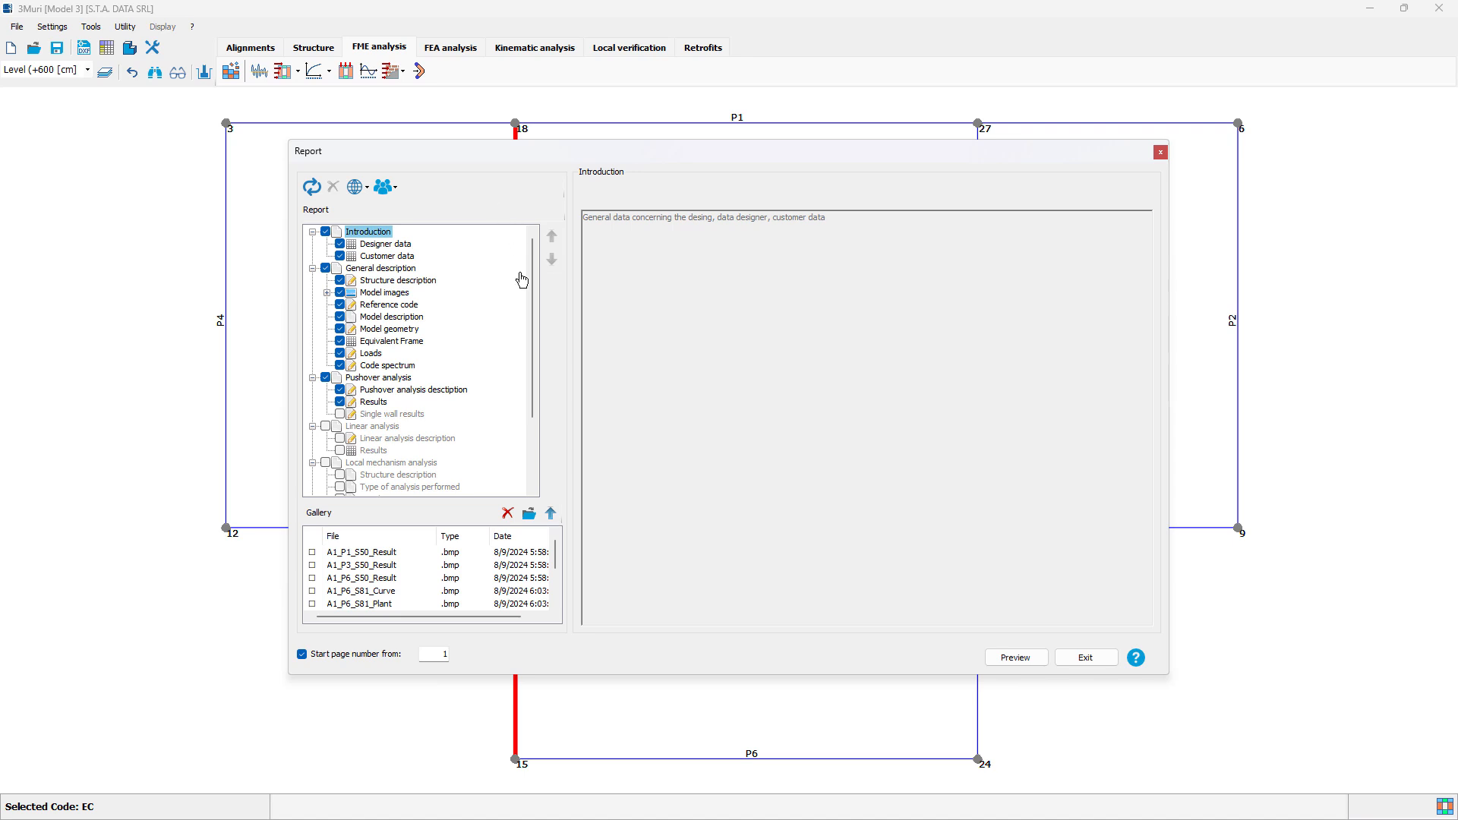
Step: Generate the report preview with the preselected sections, look through the document to the seismic analysis results and close it
drag(535, 276, 526, 362)
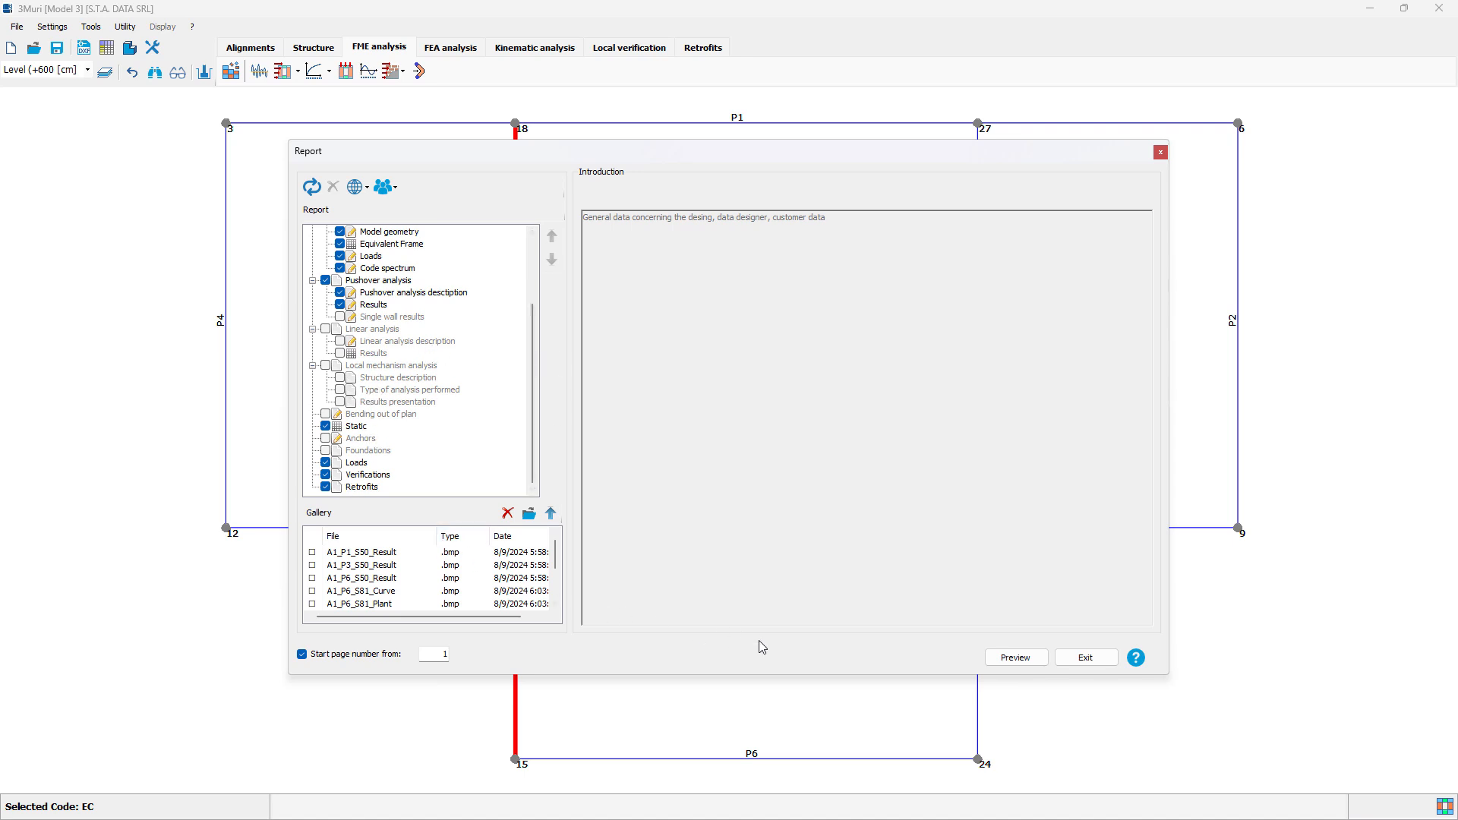
click(1037, 660)
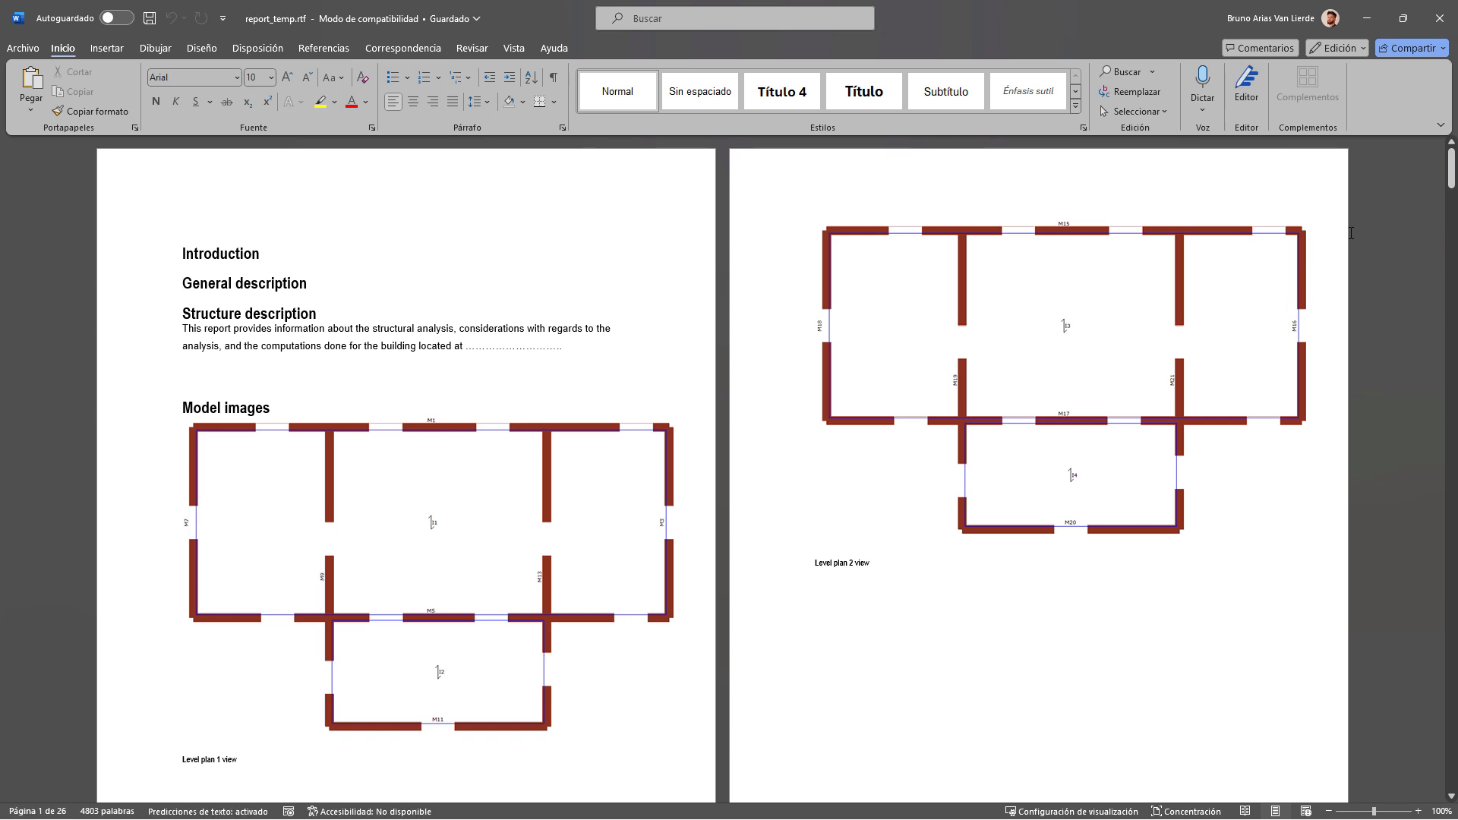
drag(1453, 169, 1452, 653)
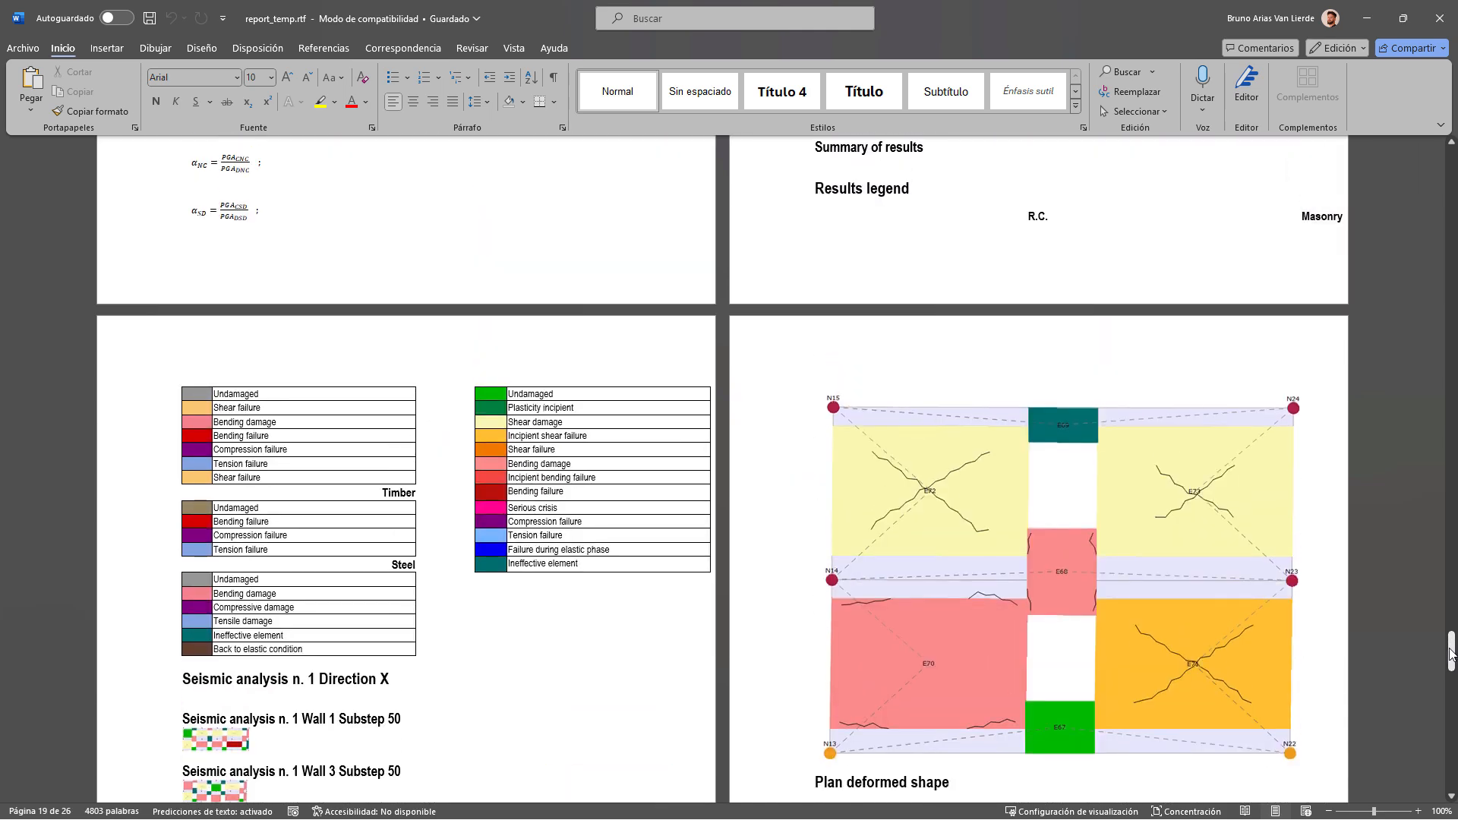
click(1440, 18)
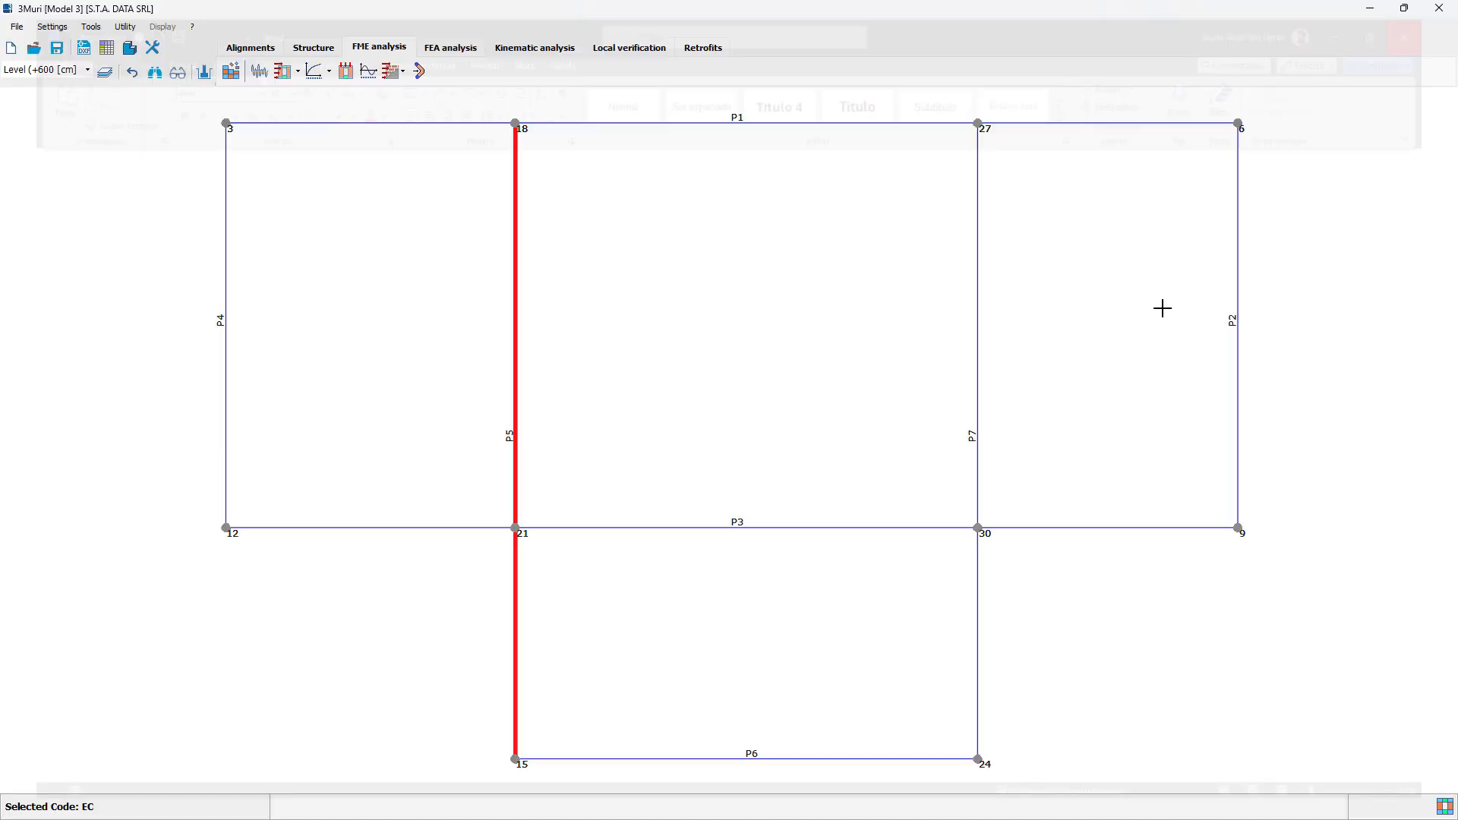